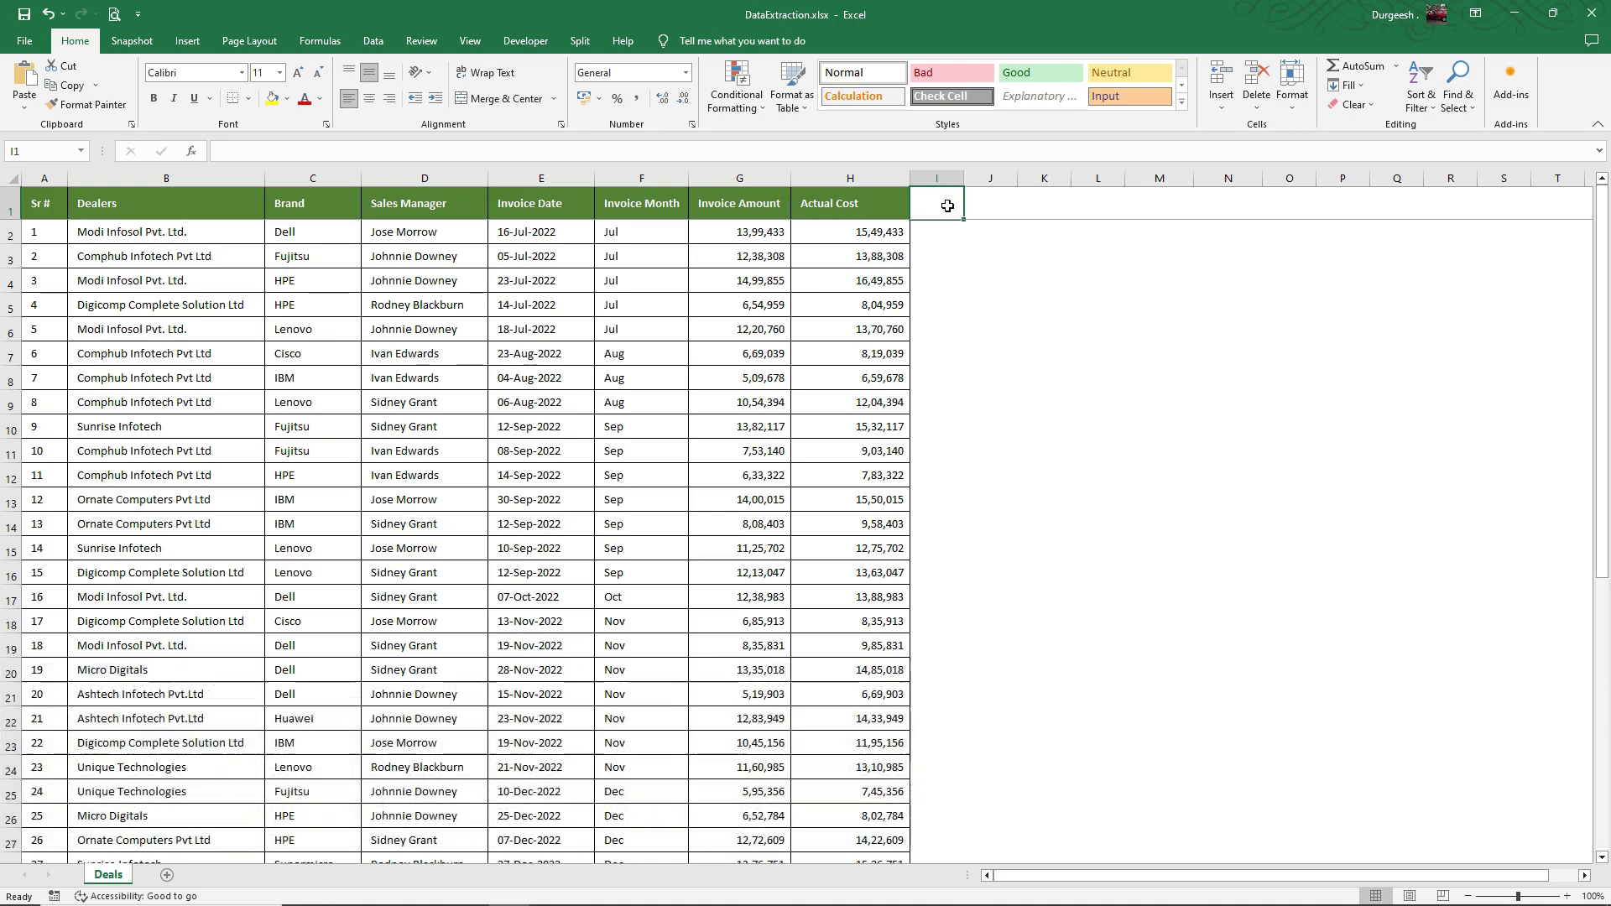
Convert the Deals data range A1:H45 into a table with headers
{"action": "left_click", "coordinate": [599, 547]}
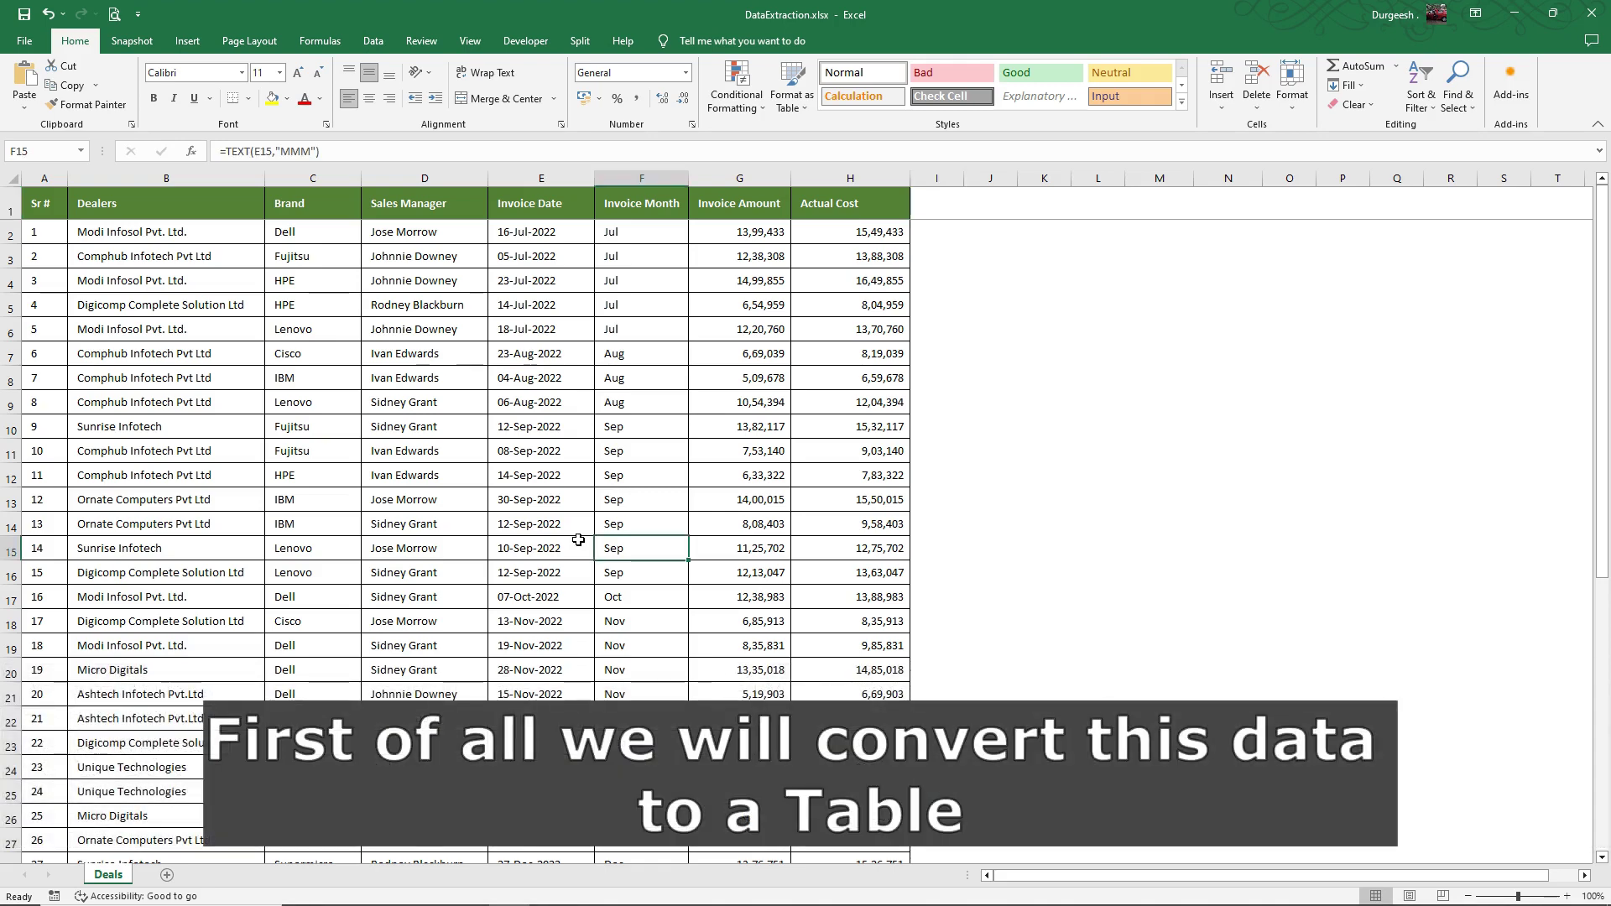
{"action": "left_click", "coordinate": [390, 455]}
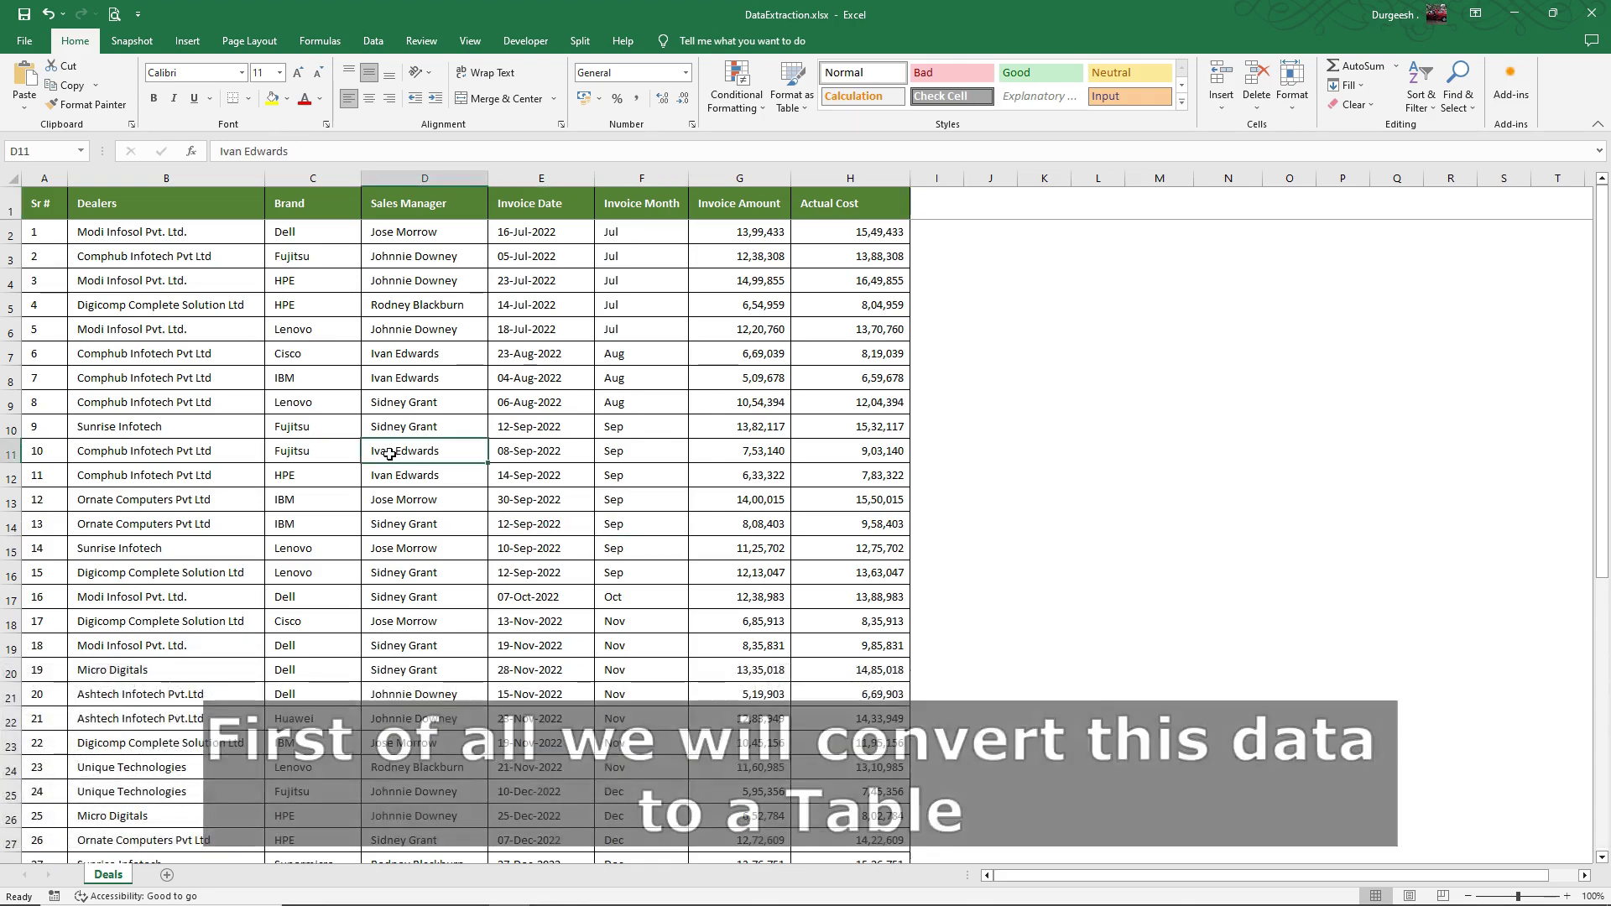
{"action": "key", "text": "ctrl+a"}
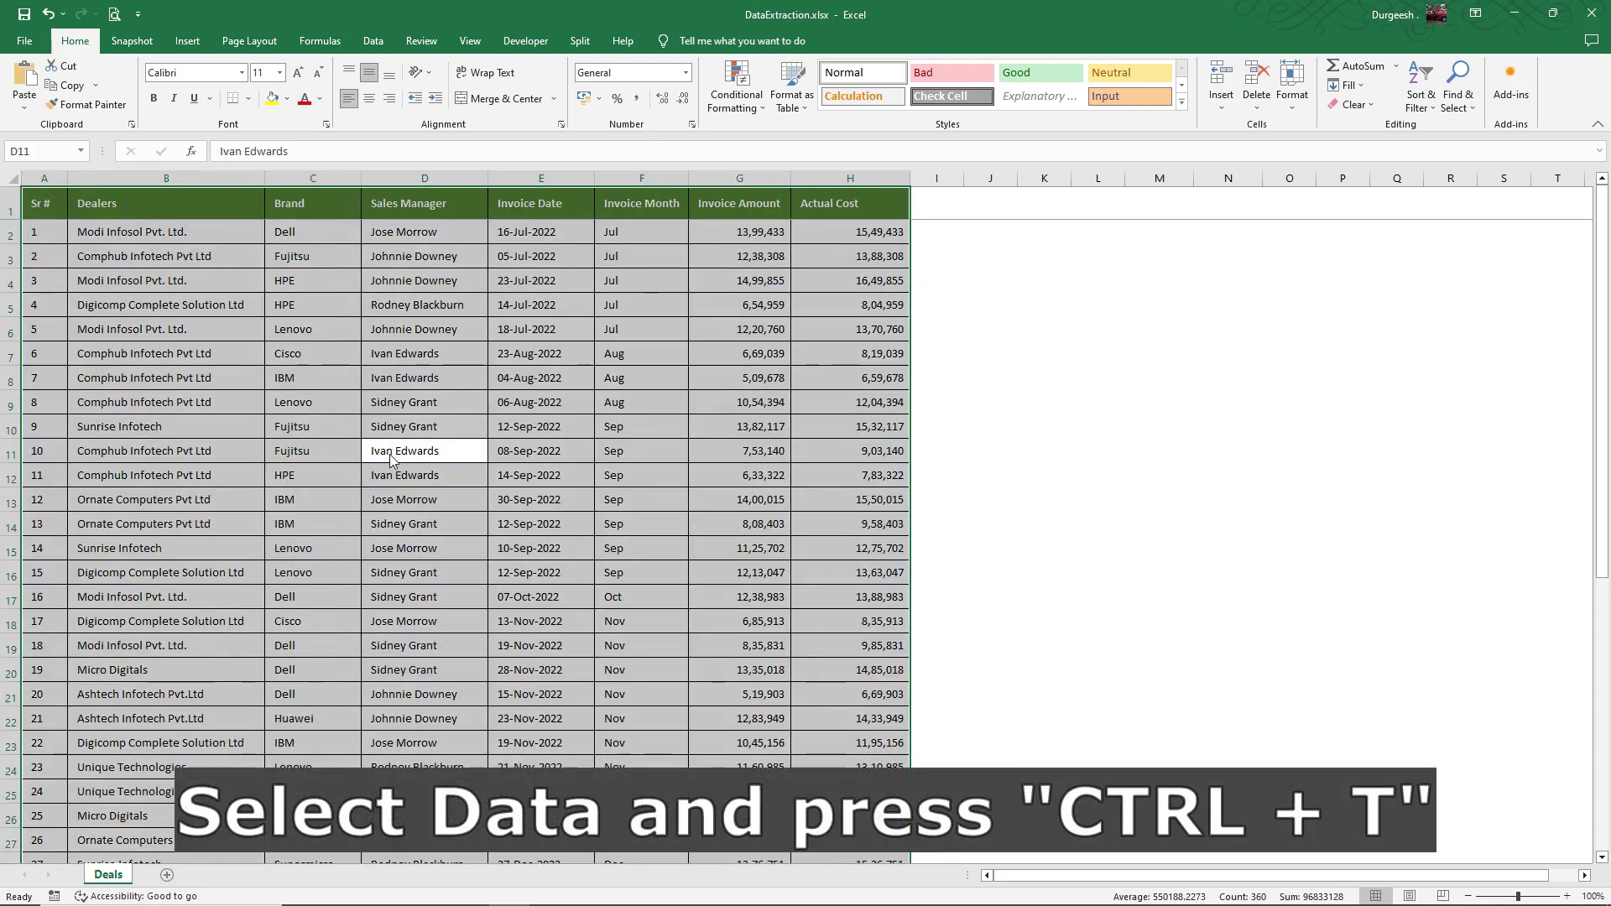
{"action": "key", "text": "ctrl+t"}
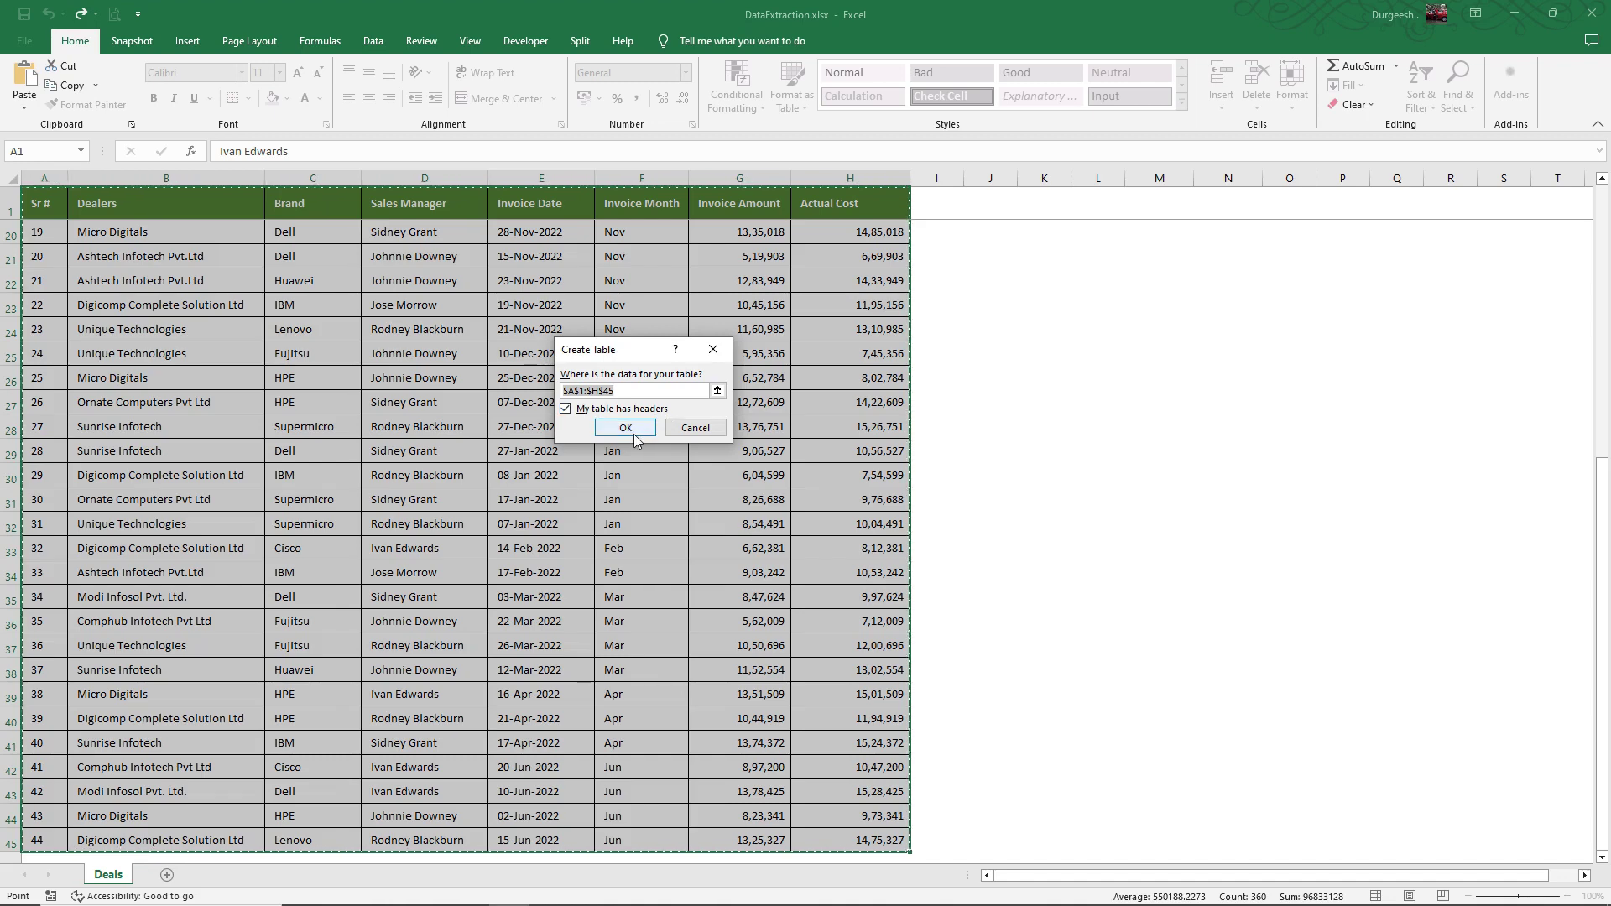
{"action": "left_click", "coordinate": [625, 429]}
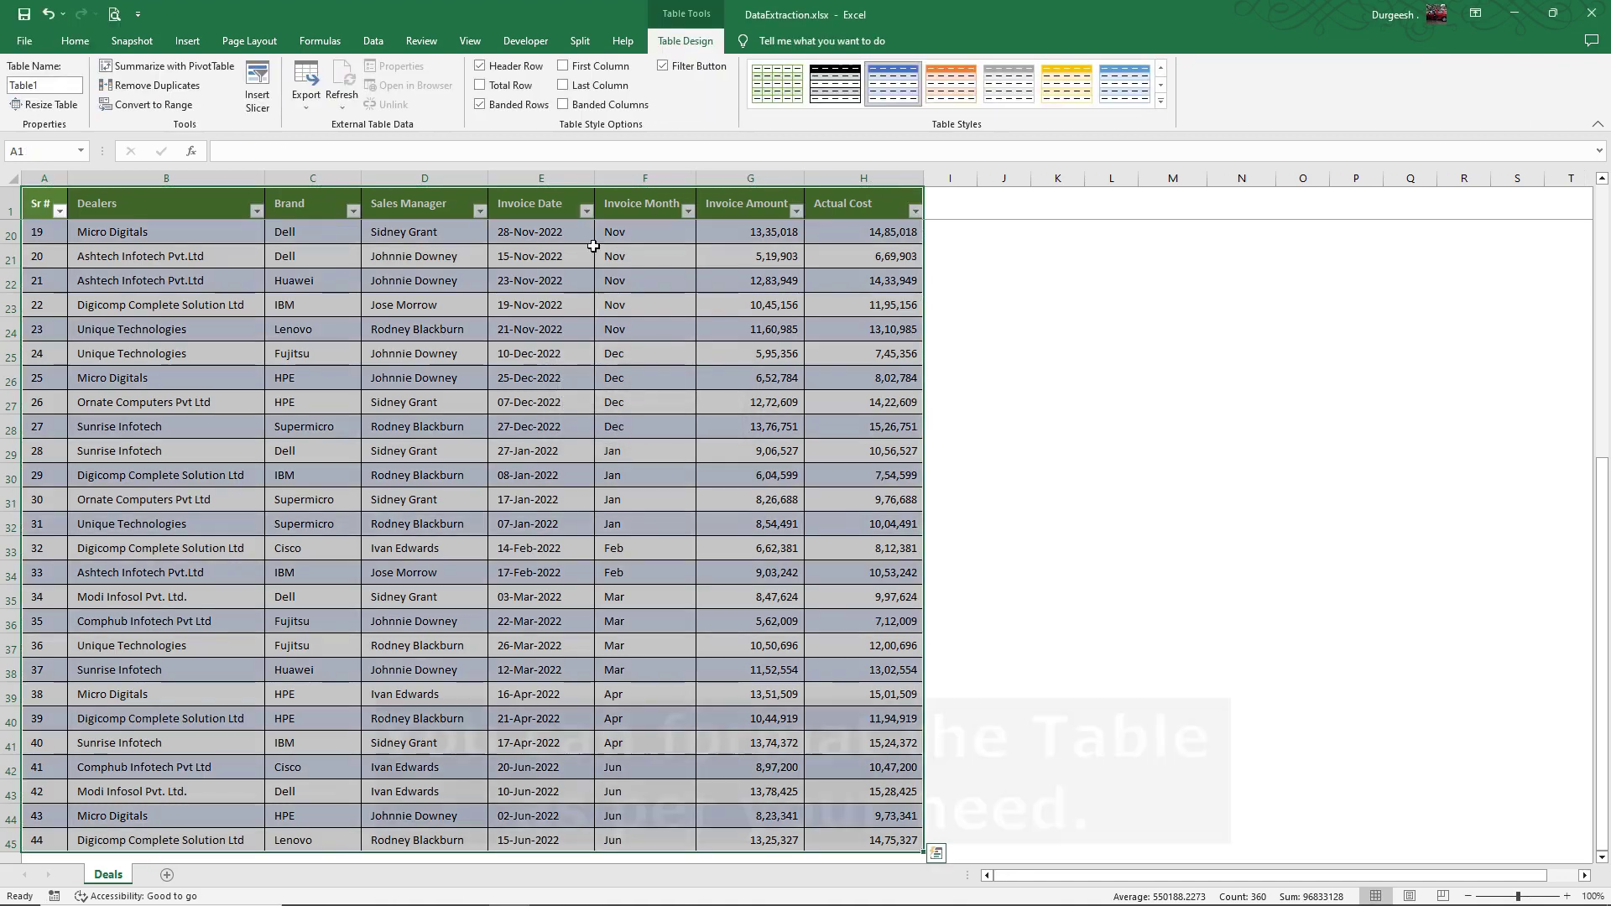
Turn off banded rows and the header filter buttons on Table1
{"action": "left_click", "coordinate": [493, 113]}
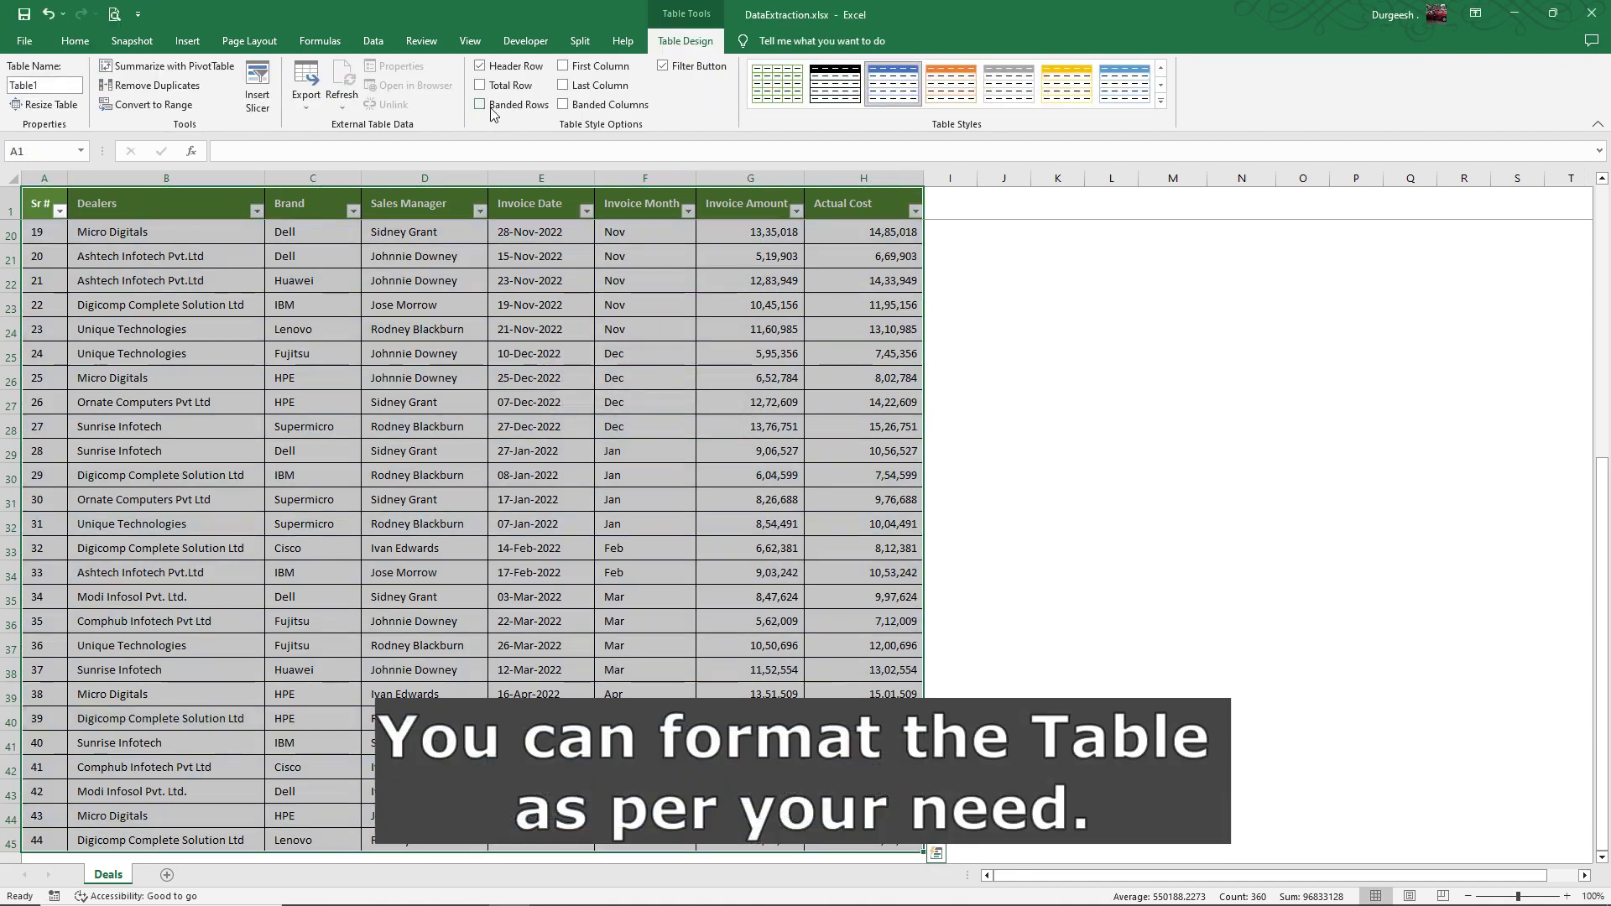
{"action": "left_click", "coordinate": [434, 210]}
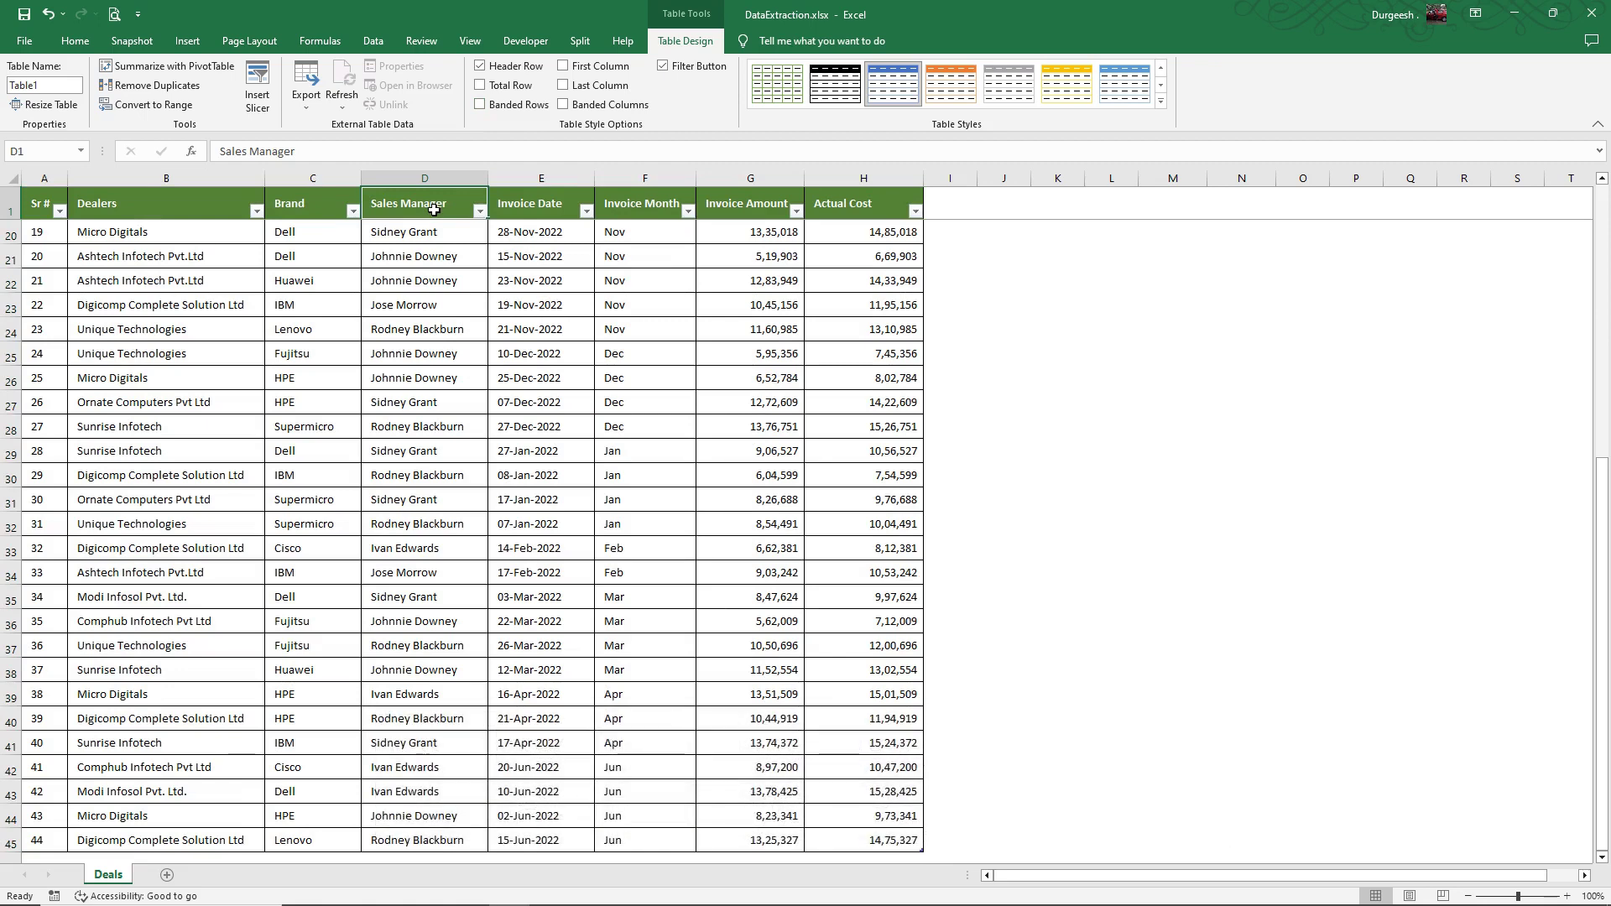
{"action": "key", "text": "ctrl+shift+l"}
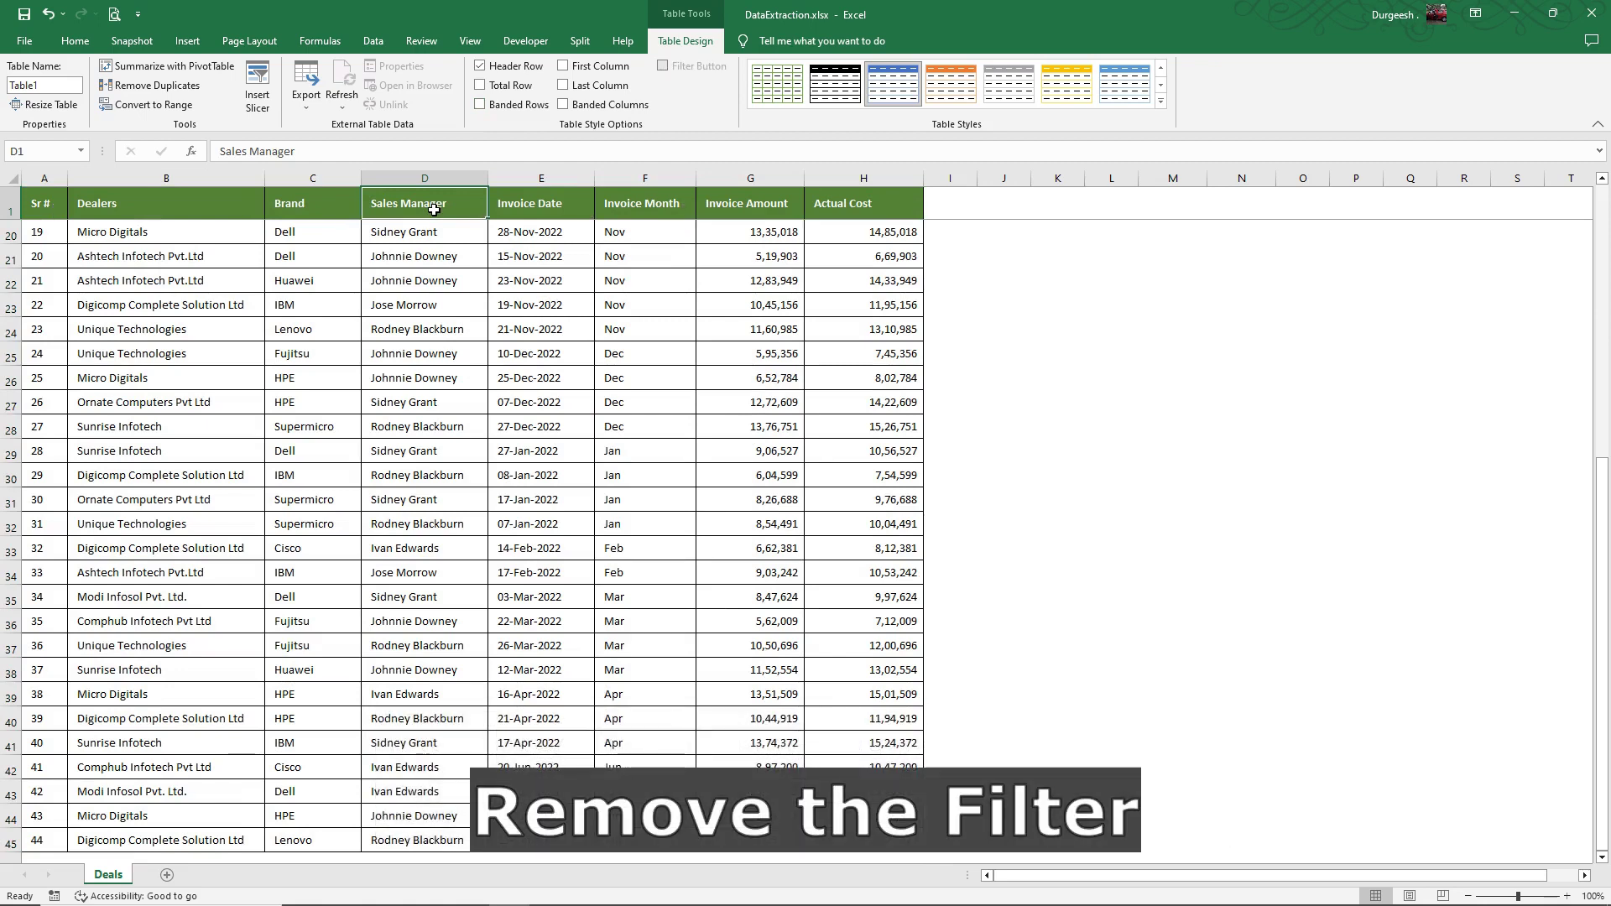
Load Table1 from the Deals sheet into the Power Query Editor using From Table
{"action": "left_click", "coordinate": [983, 398]}
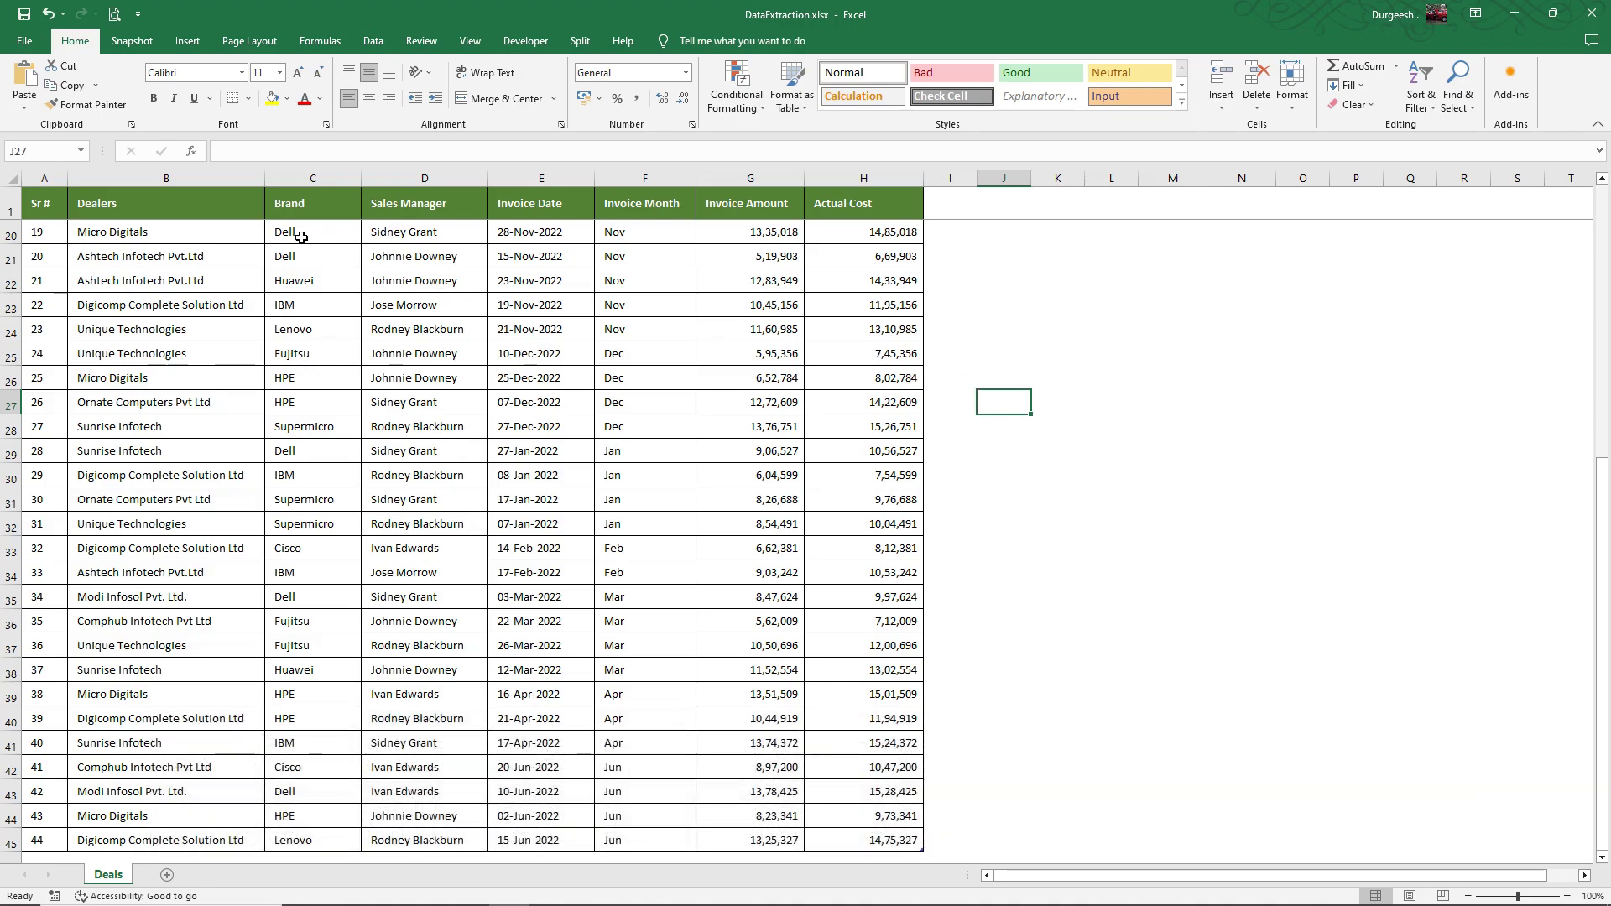
{"action": "left_click", "coordinate": [301, 238]}
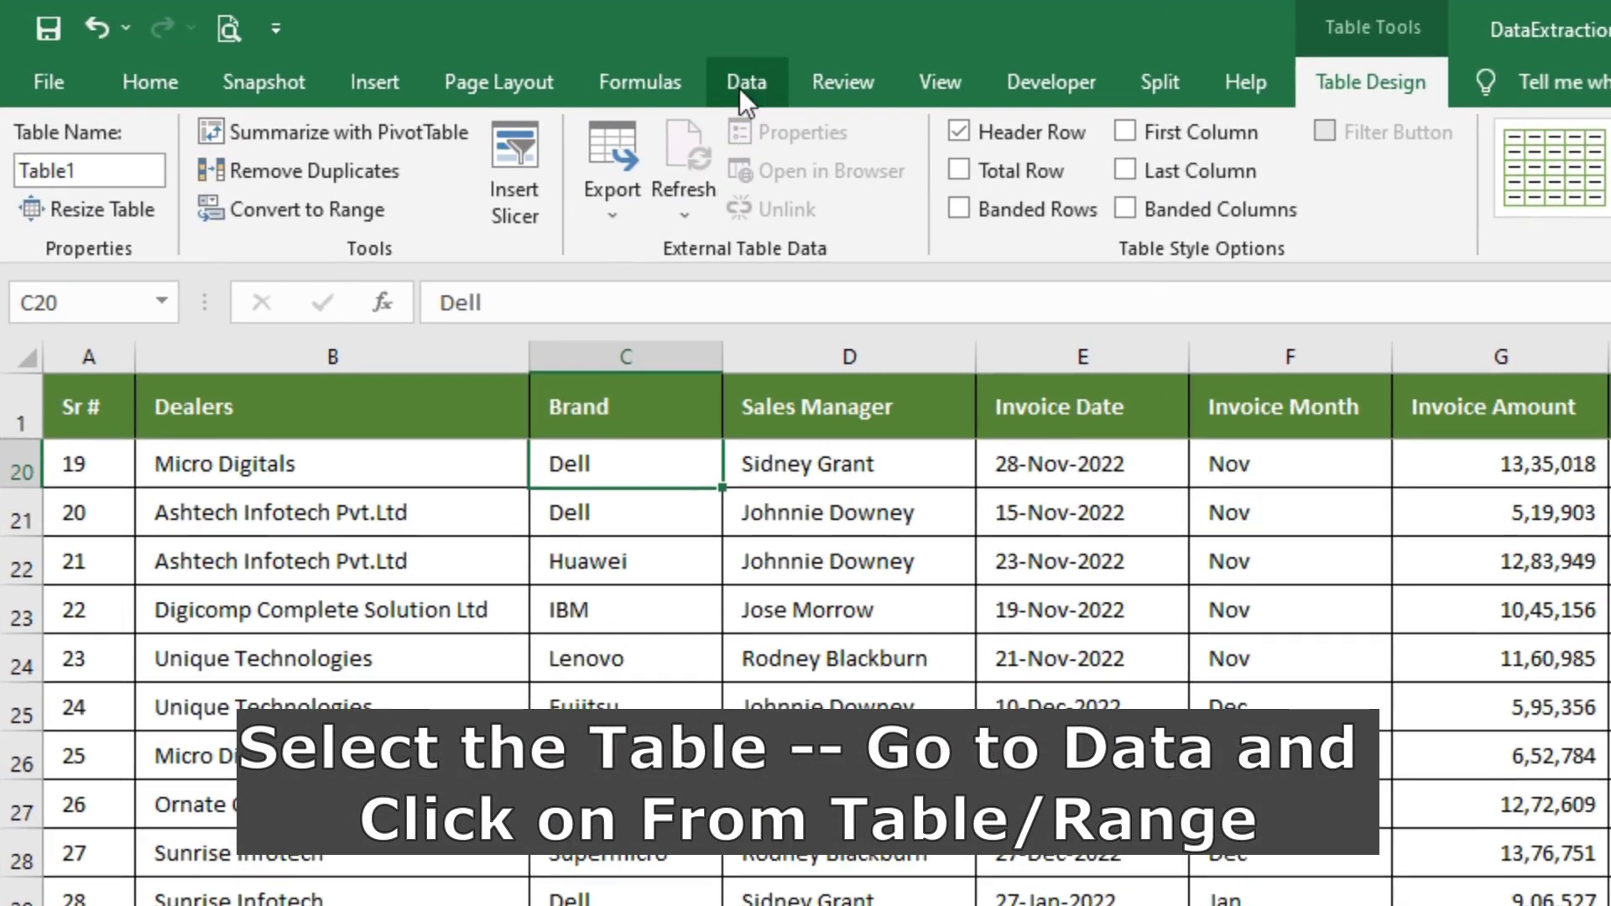
{"action": "left_click", "coordinate": [742, 88]}
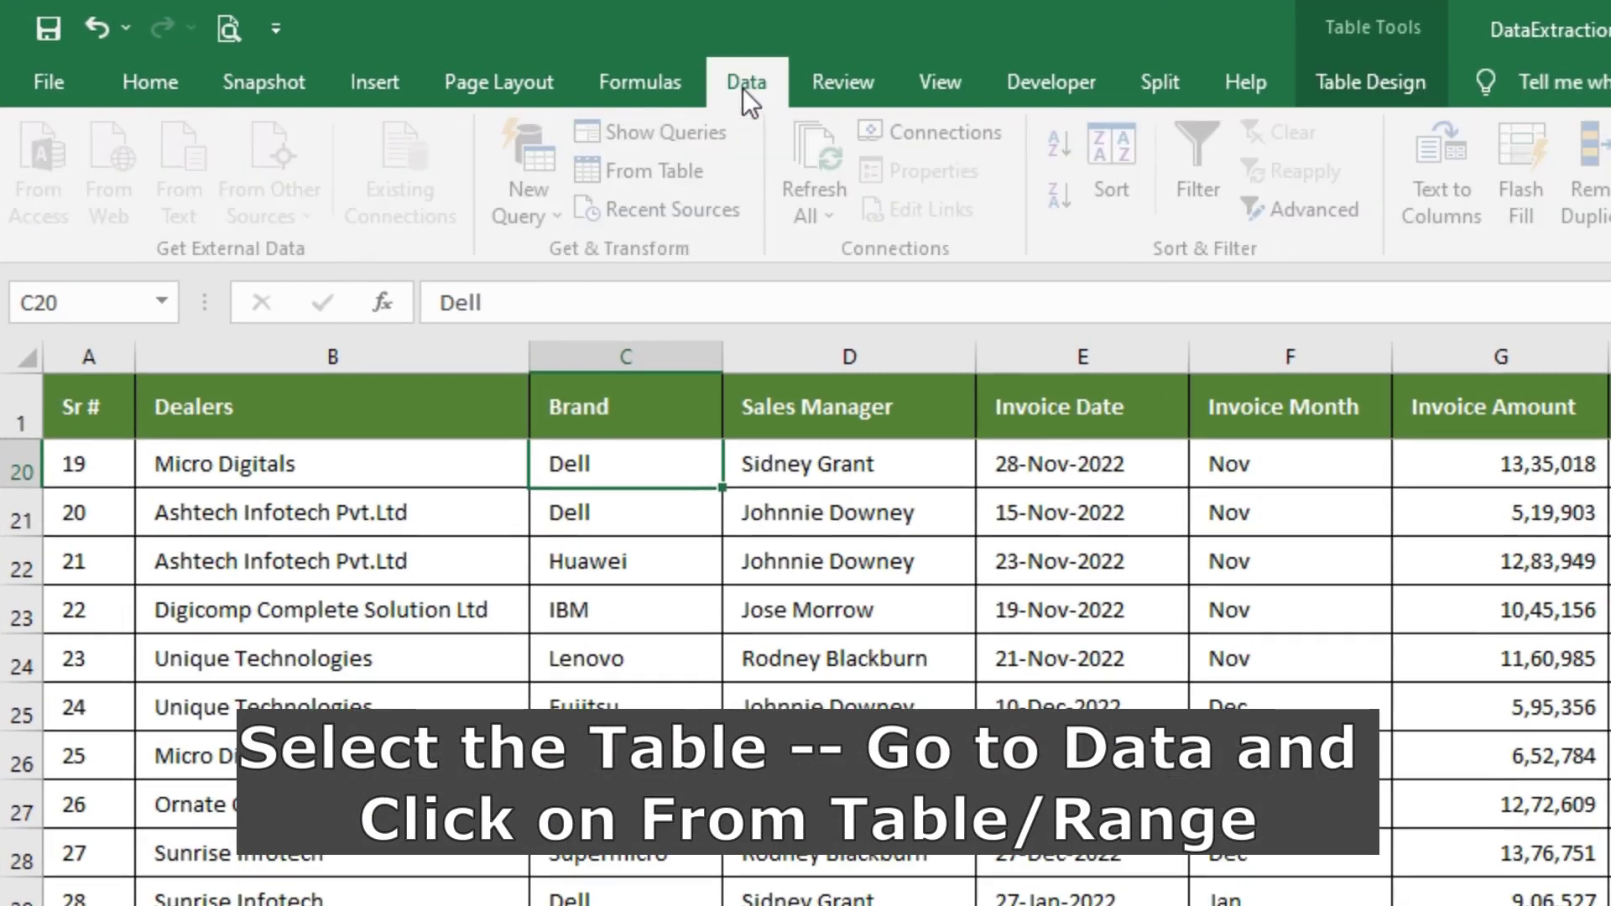
{"action": "left_click", "coordinate": [678, 173]}
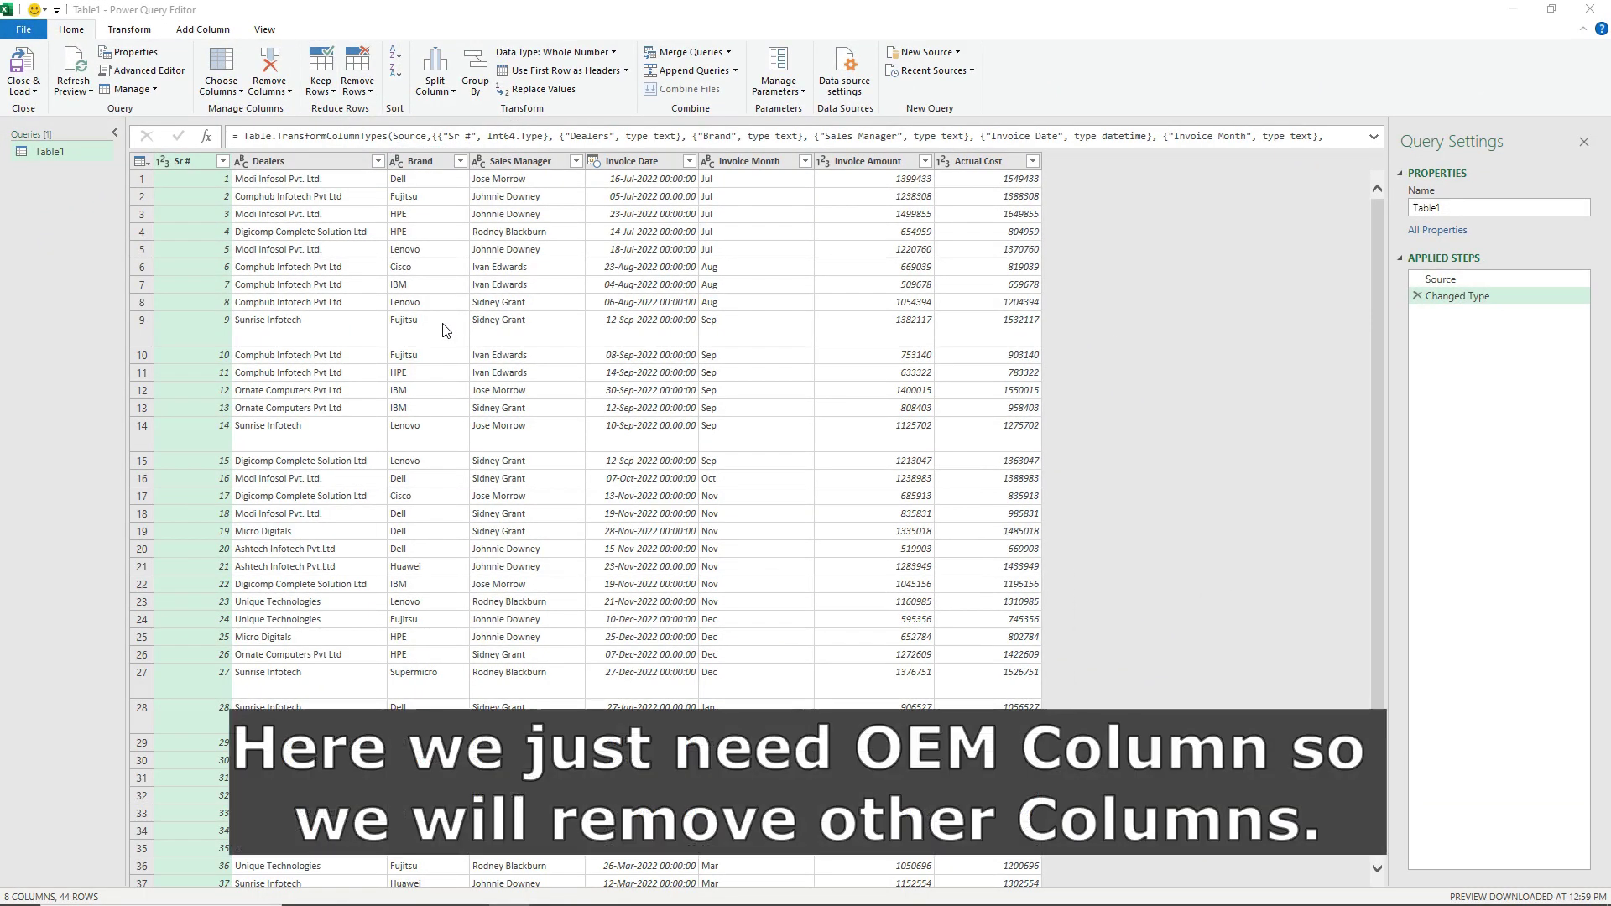
Remove every column except Brand from the Table1 query
{"action": "left_click", "coordinate": [443, 325]}
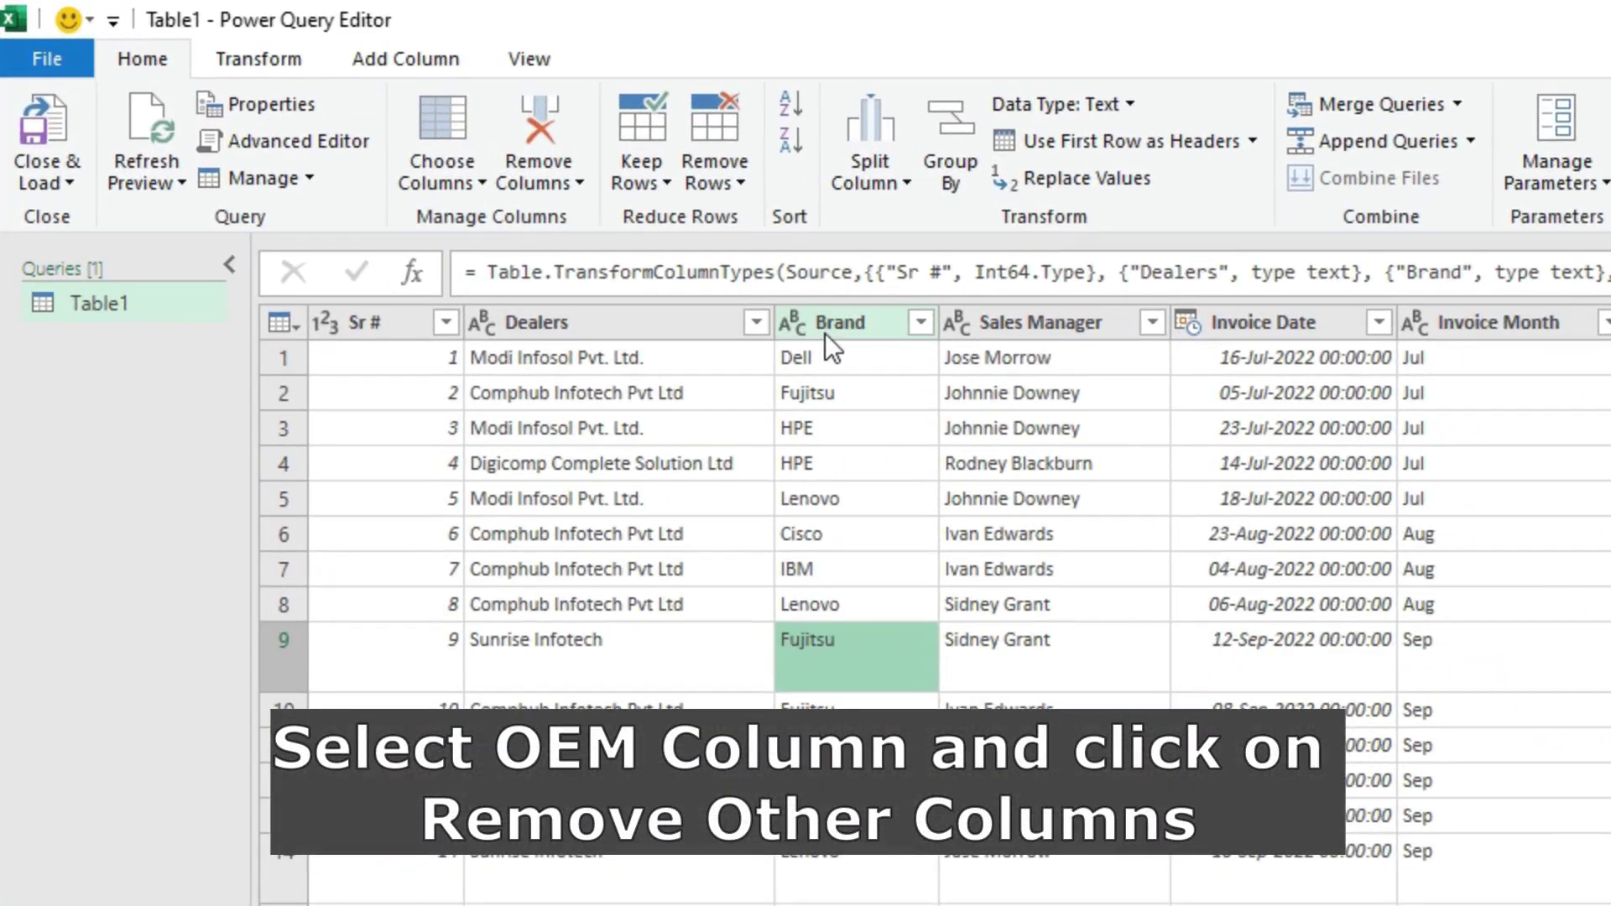
{"action": "left_click", "coordinate": [824, 334]}
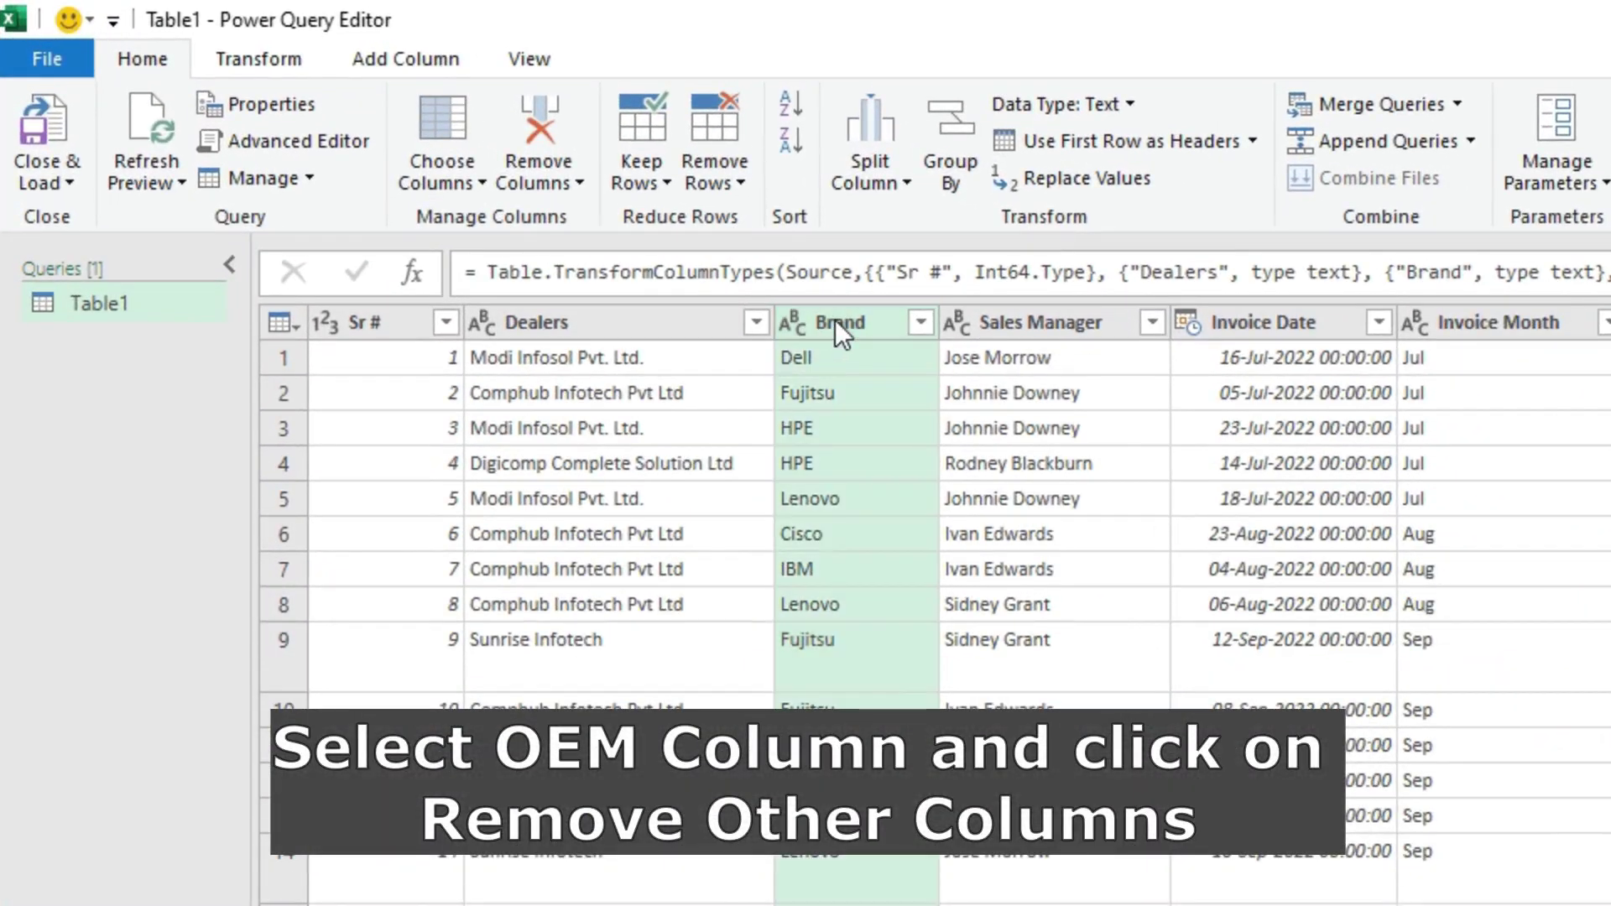
{"action": "right_click", "coordinate": [834, 320]}
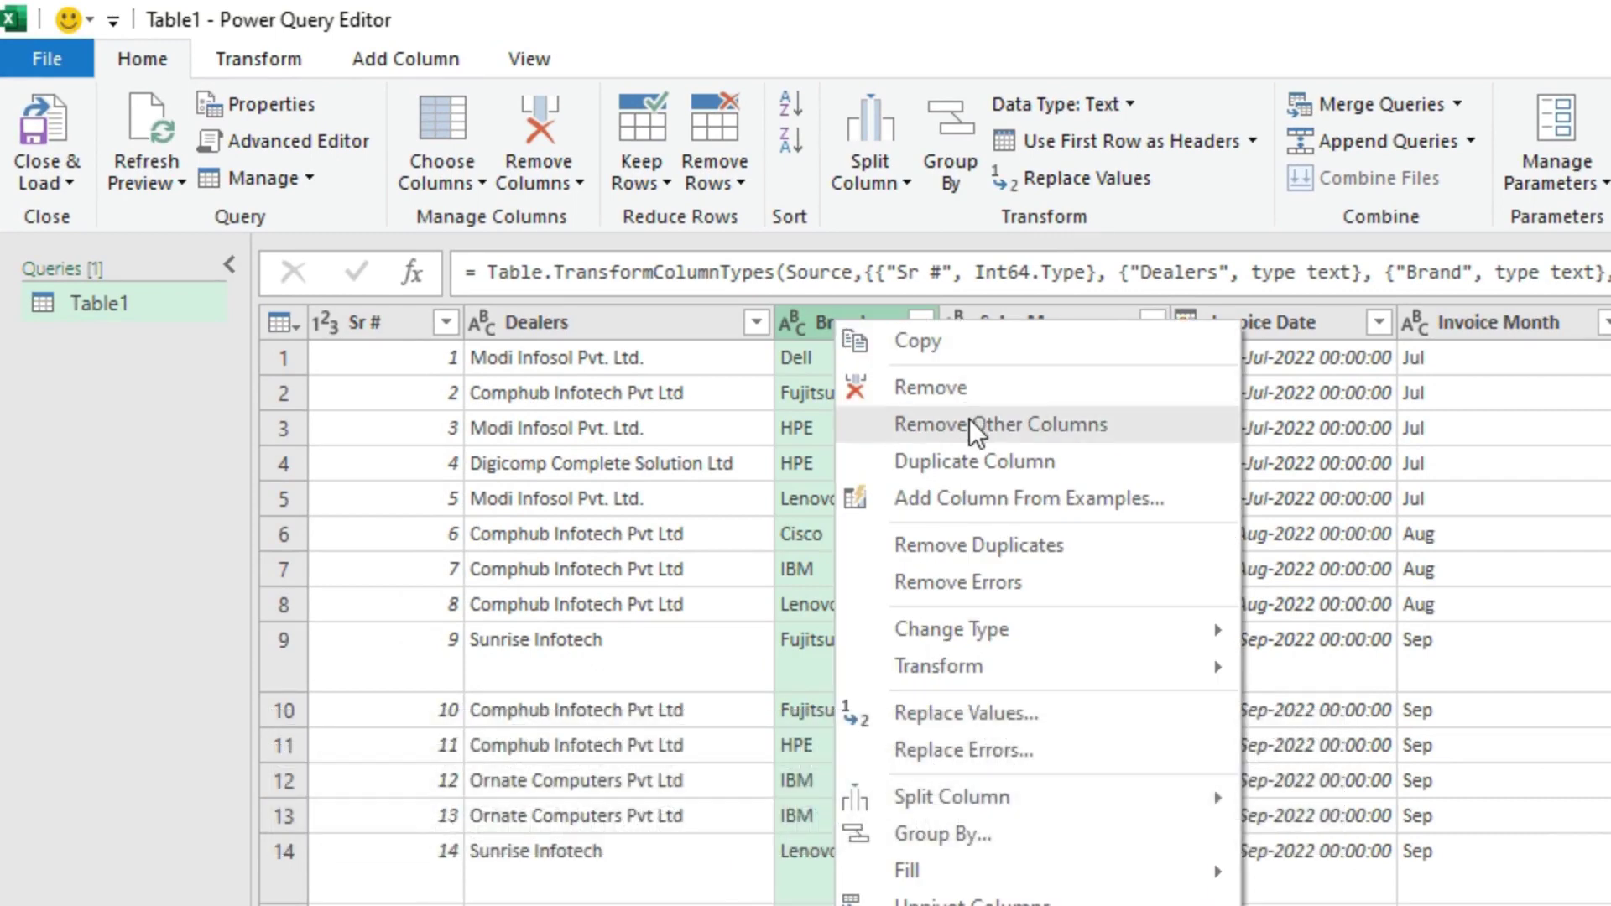
{"action": "left_click", "coordinate": [969, 423]}
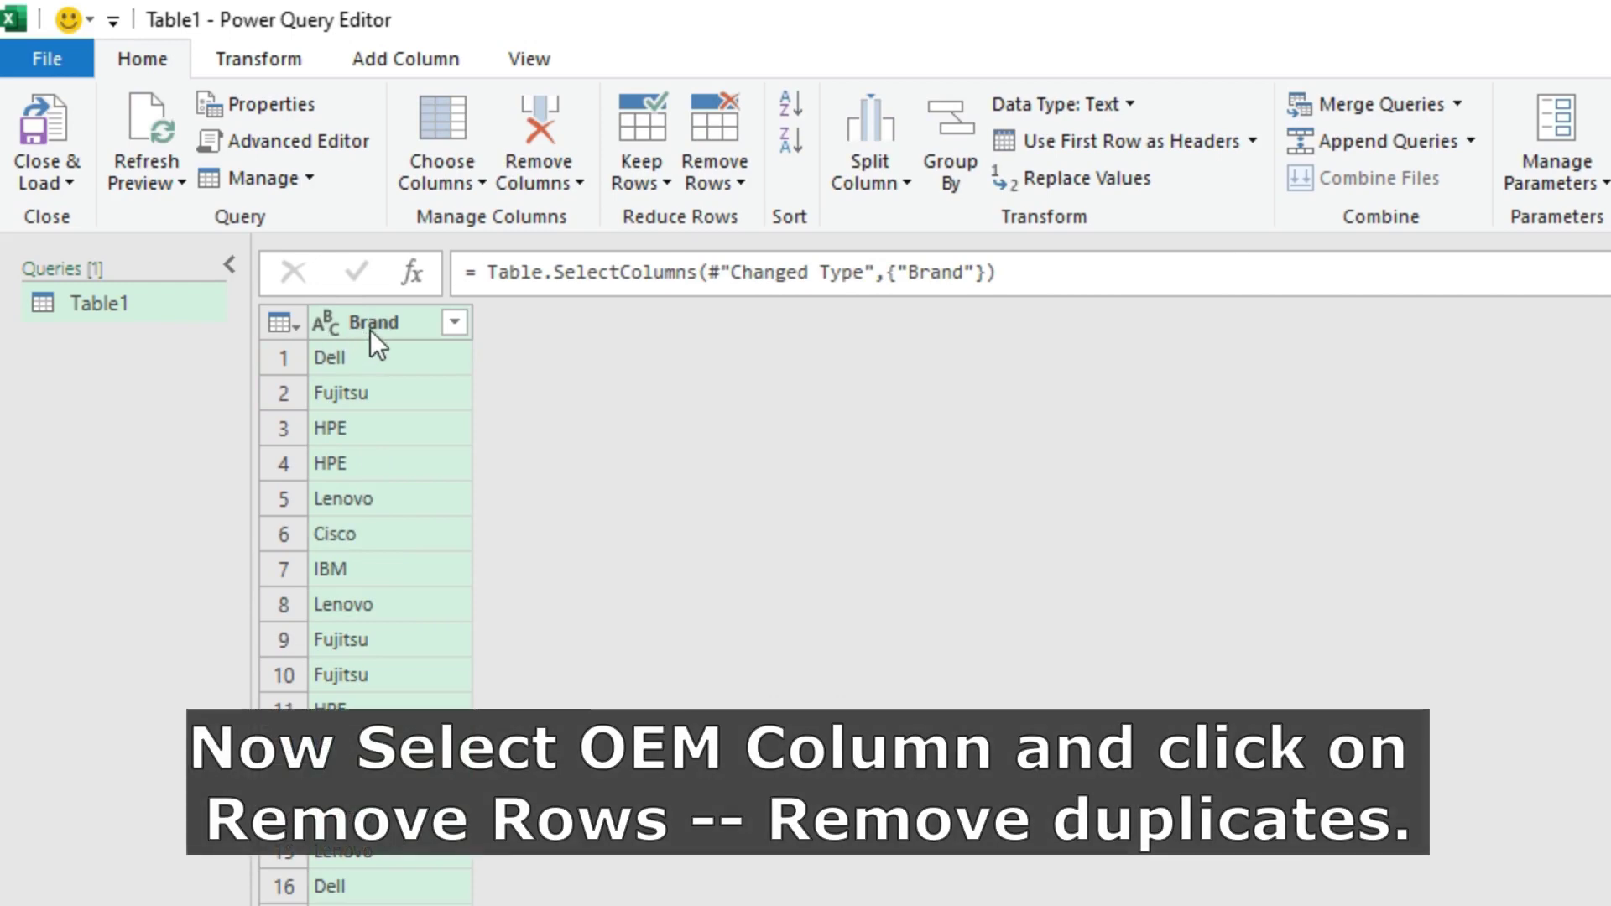
Remove duplicate rows from the Brand column, leaving 8 unique brands
{"action": "left_click", "coordinate": [370, 328]}
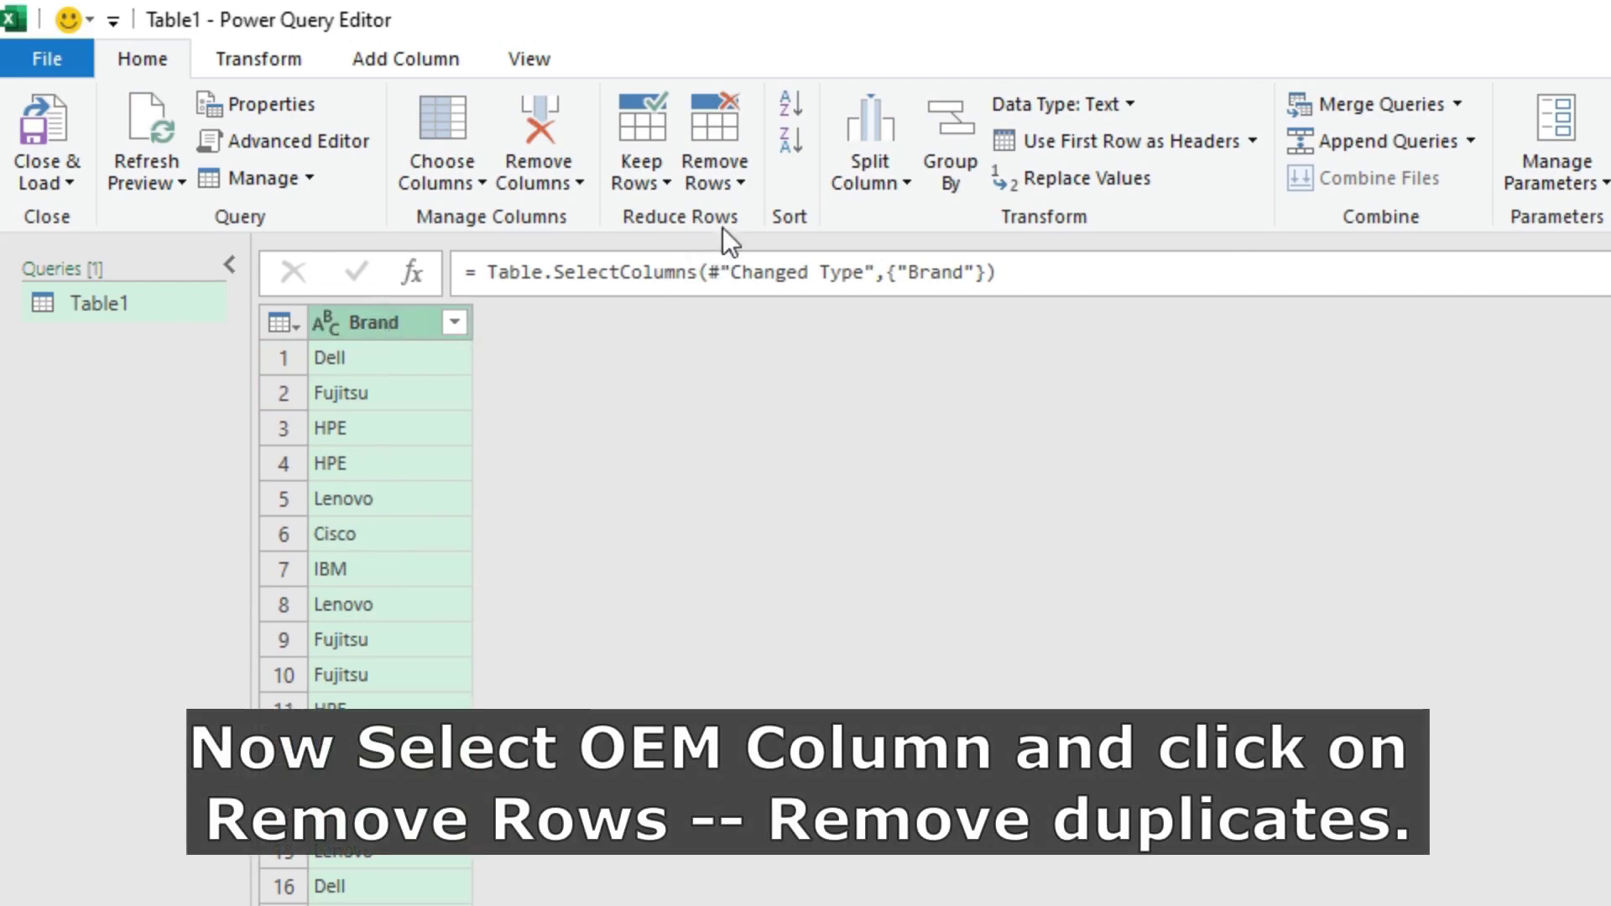
{"action": "left_click", "coordinate": [743, 178]}
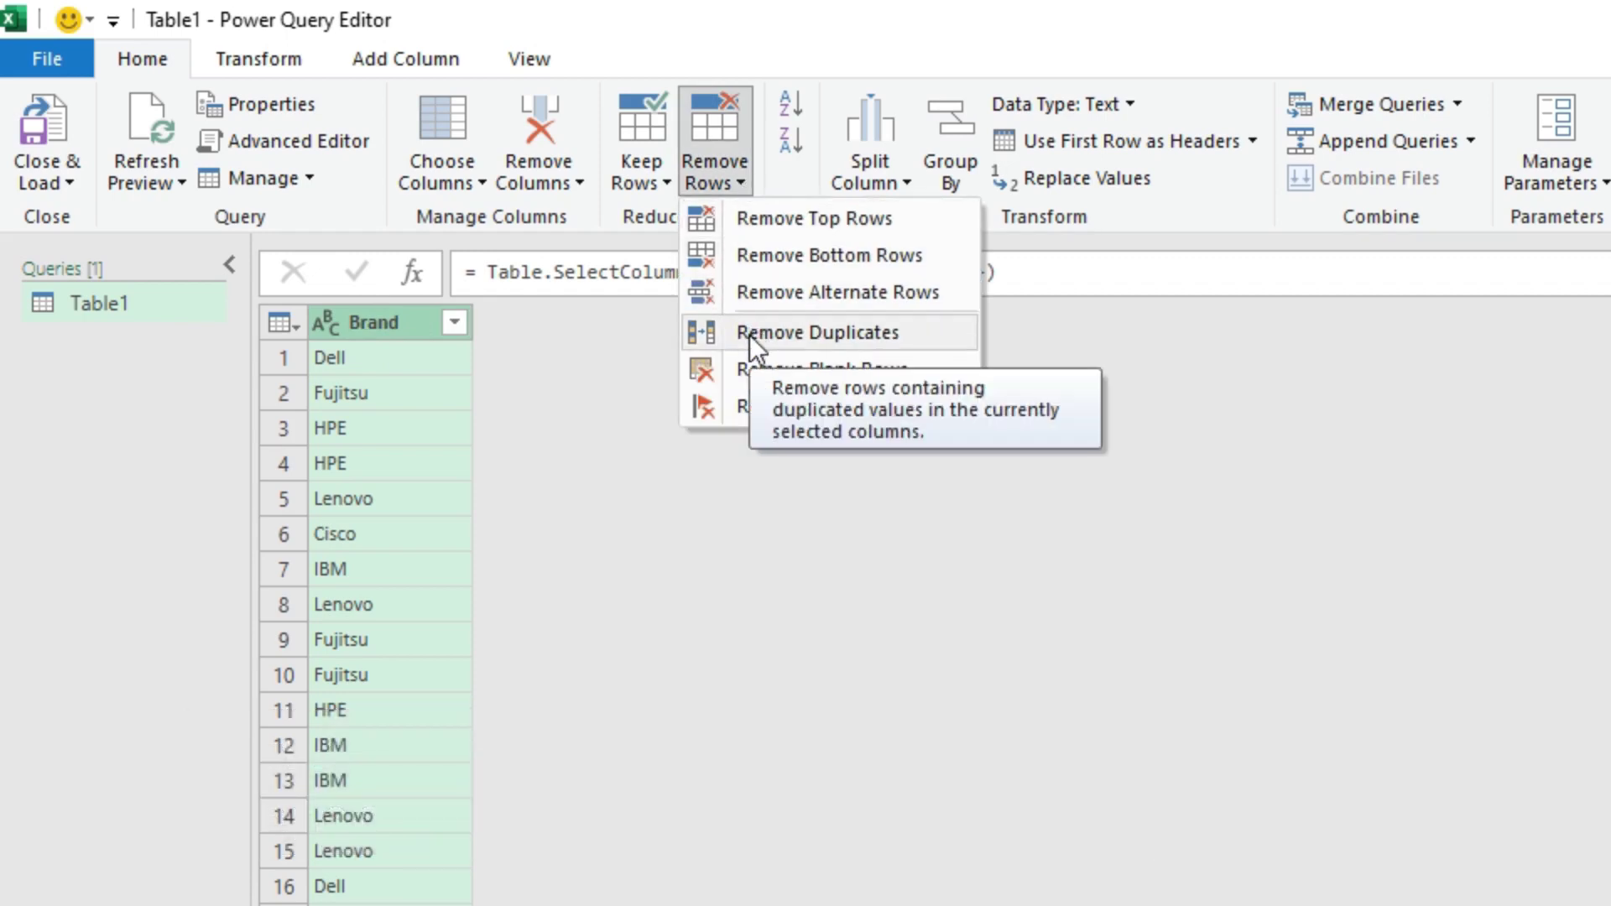
{"action": "left_click", "coordinate": [749, 333]}
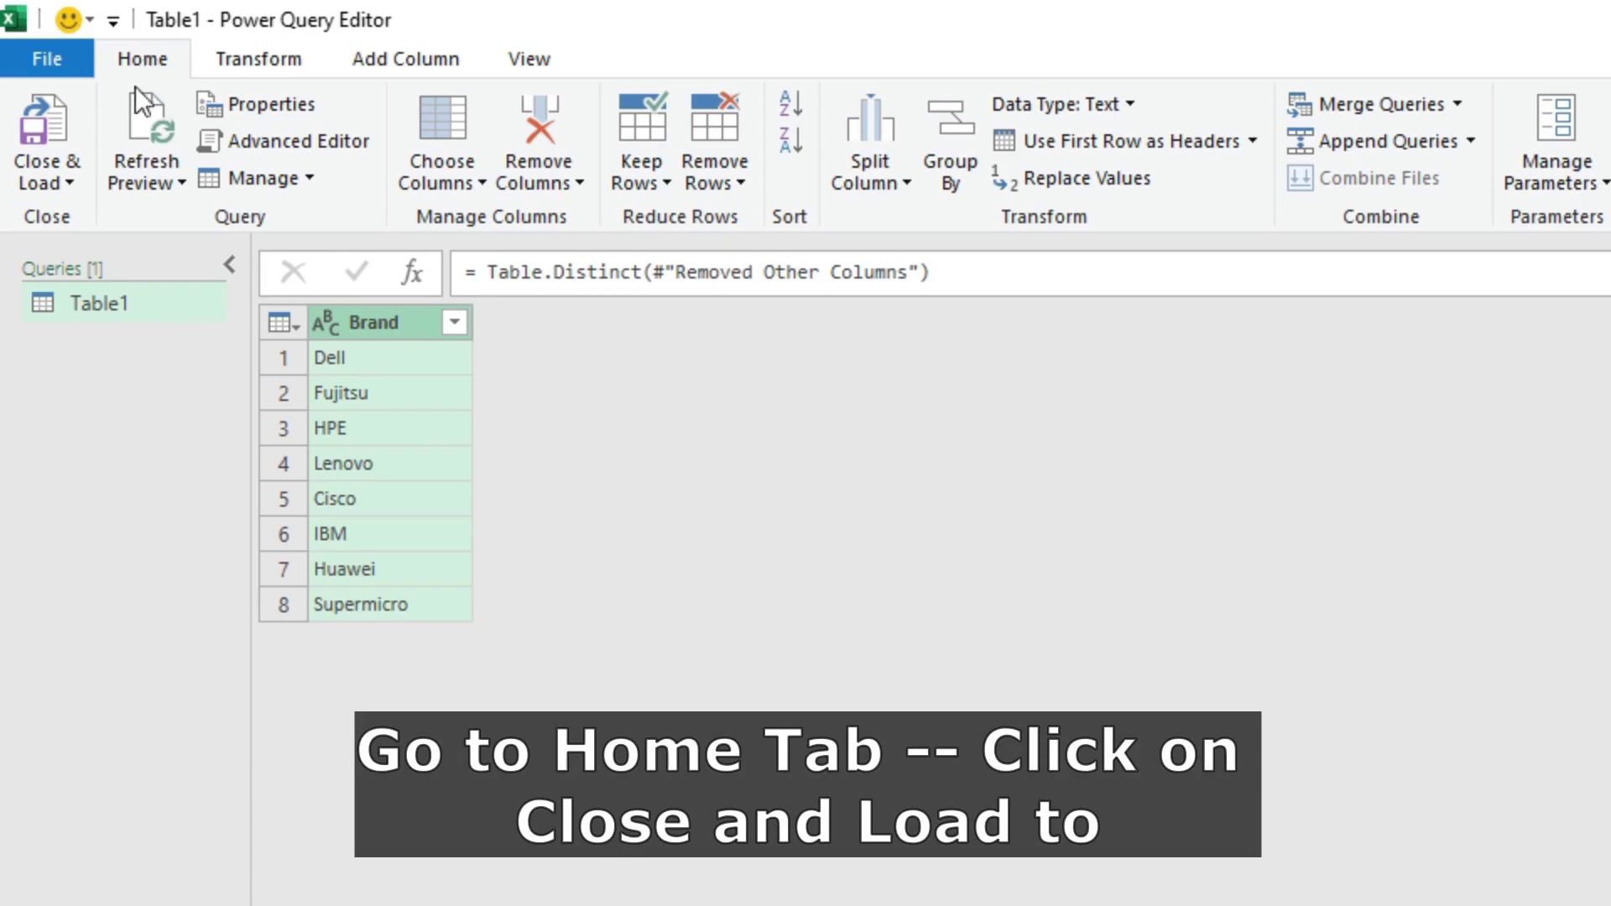
Load the unique brand list as a table on a new worksheet
{"action": "left_click", "coordinate": [60, 181]}
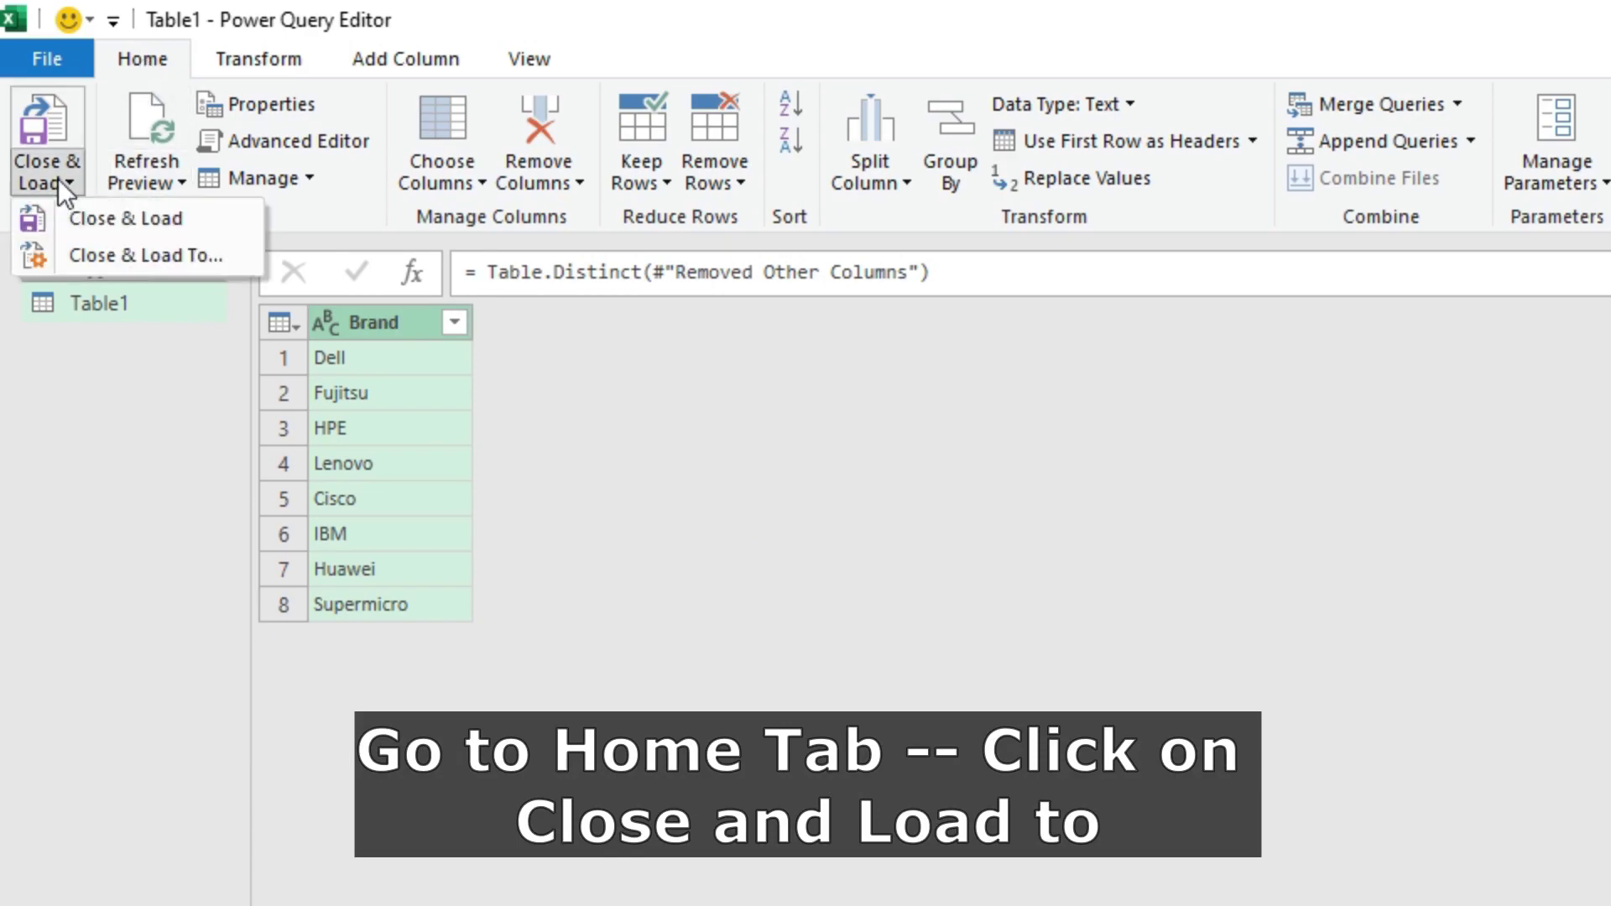
{"action": "left_click", "coordinate": [149, 257]}
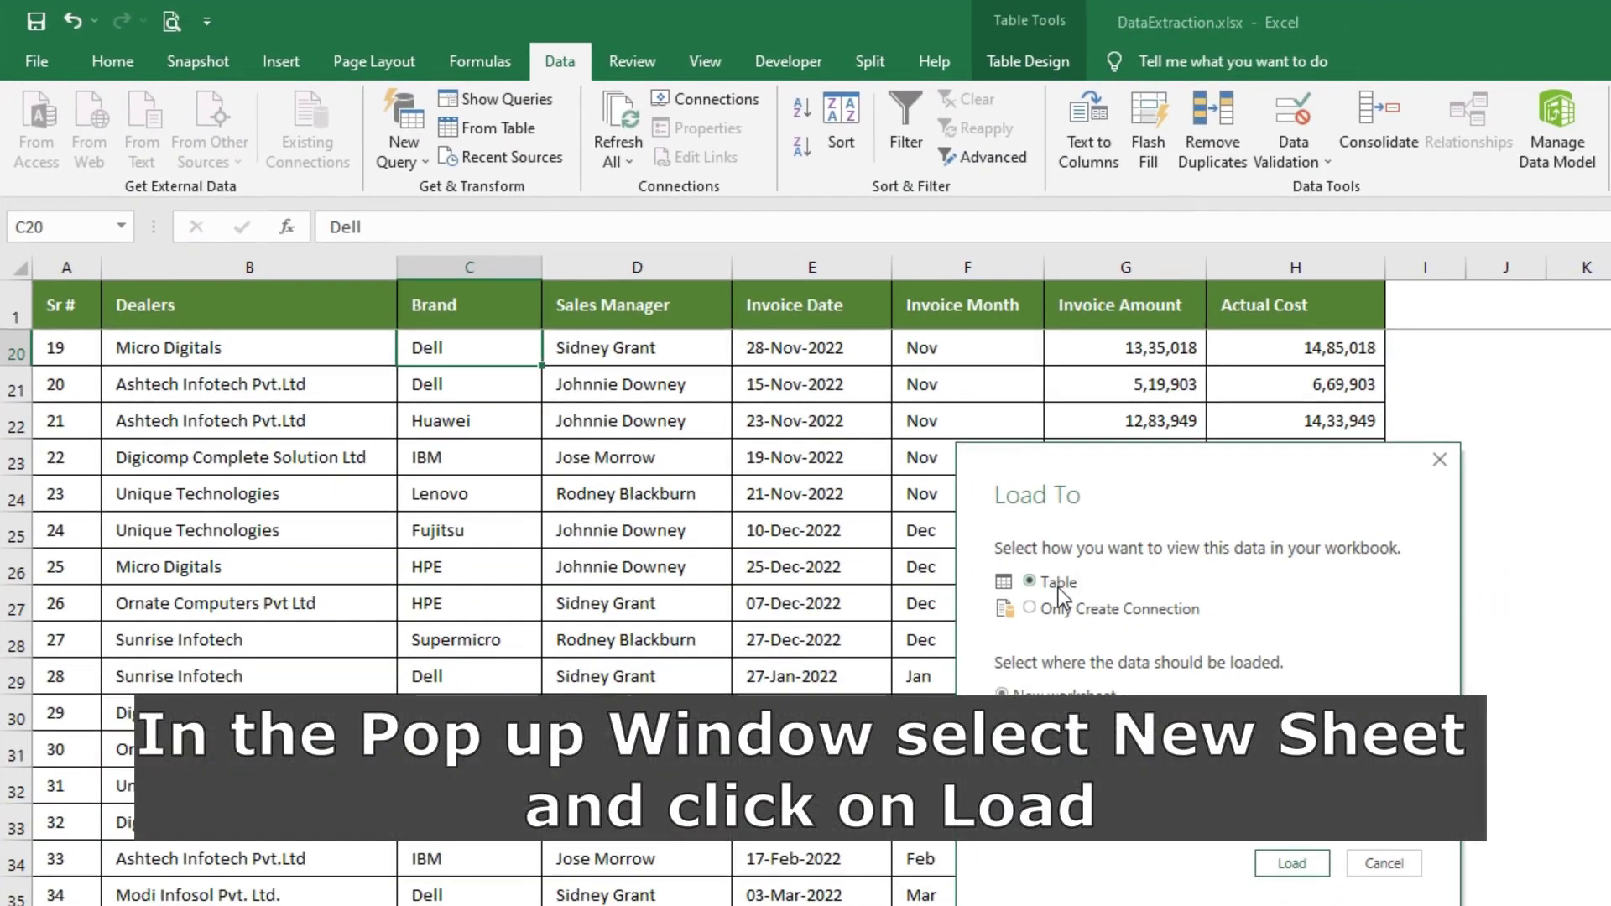
{"action": "left_click", "coordinate": [1059, 587]}
{"action": "left_click", "coordinate": [1062, 695]}
{"action": "left_click", "coordinate": [1292, 864]}
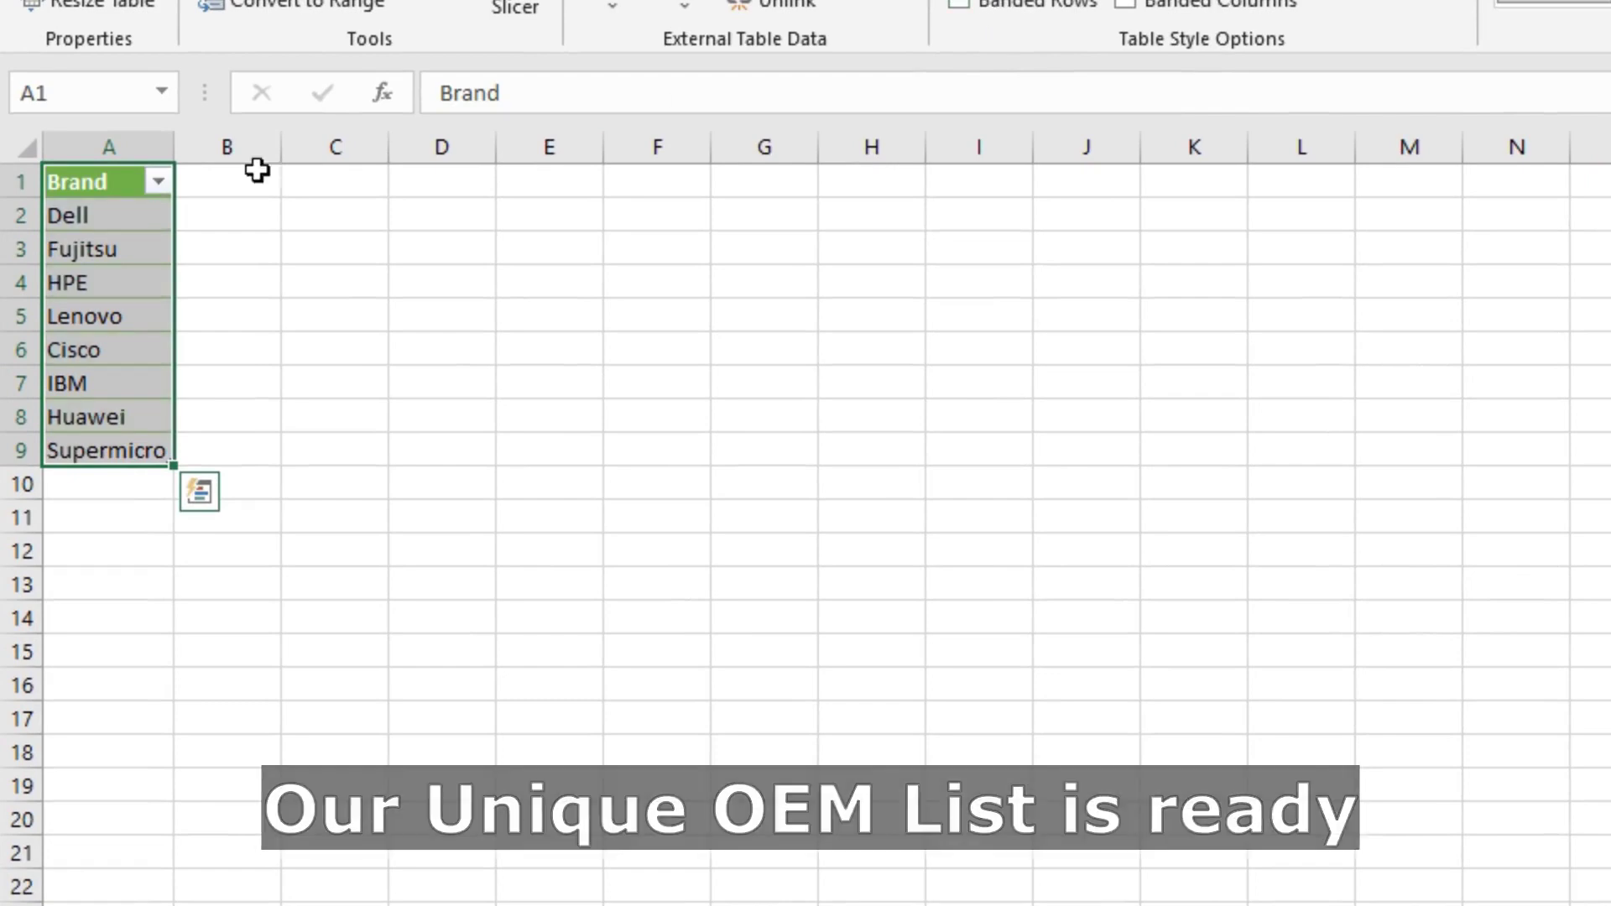
Widen column A and set every row on the brand sheet to height 25
{"action": "left_click_drag", "start_coordinate": [175, 141], "coordinate": [284, 141]}
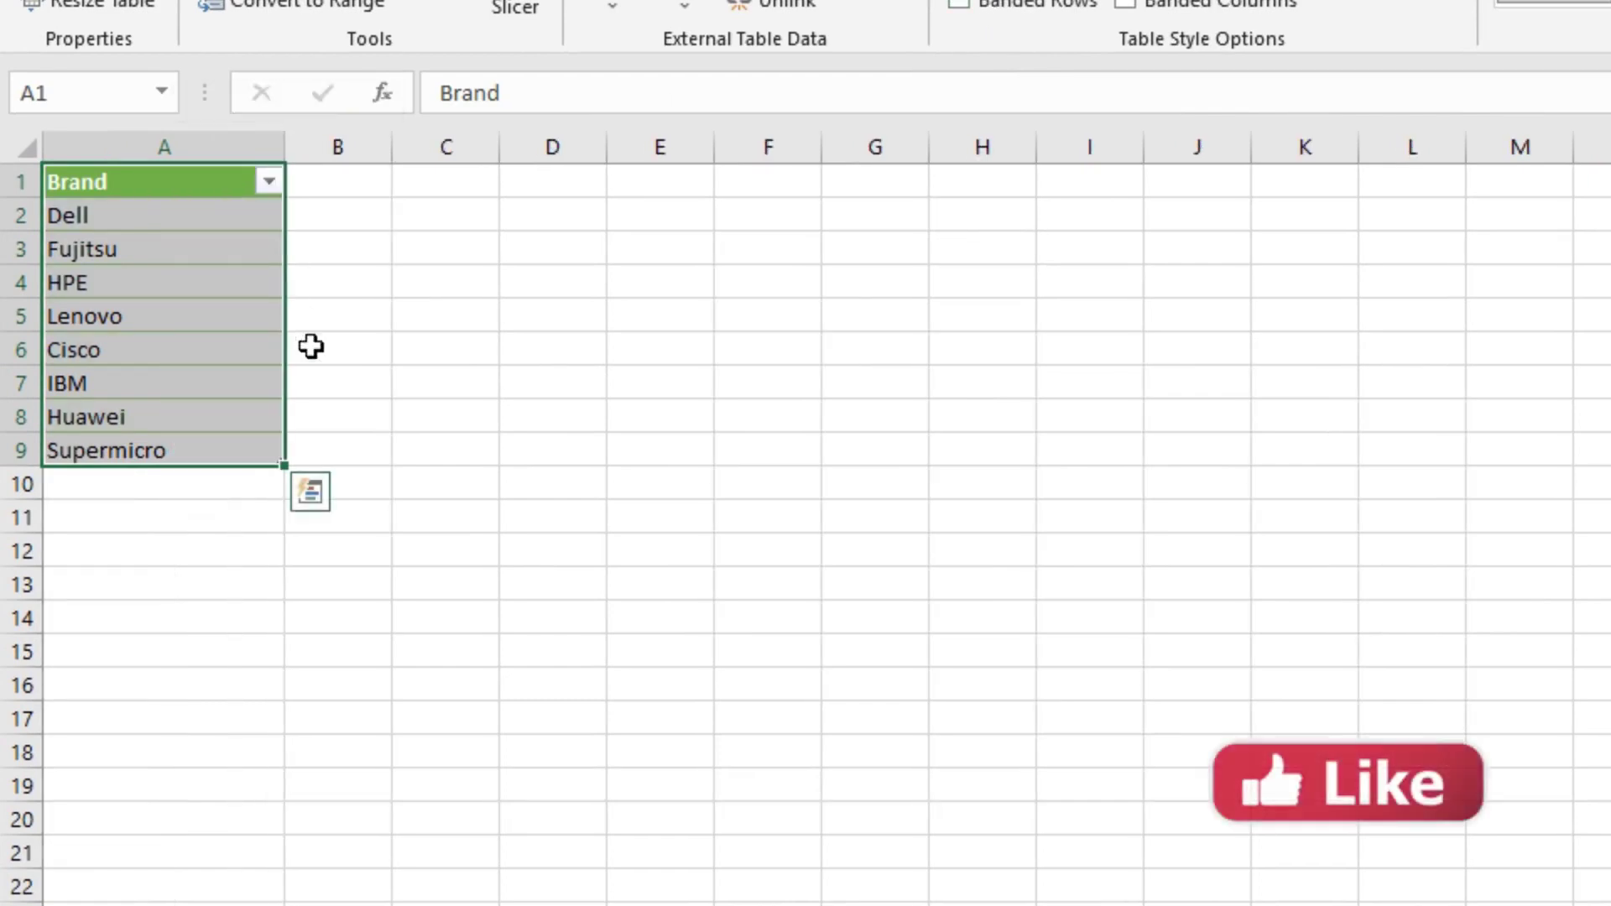
{"action": "left_click", "coordinate": [255, 586]}
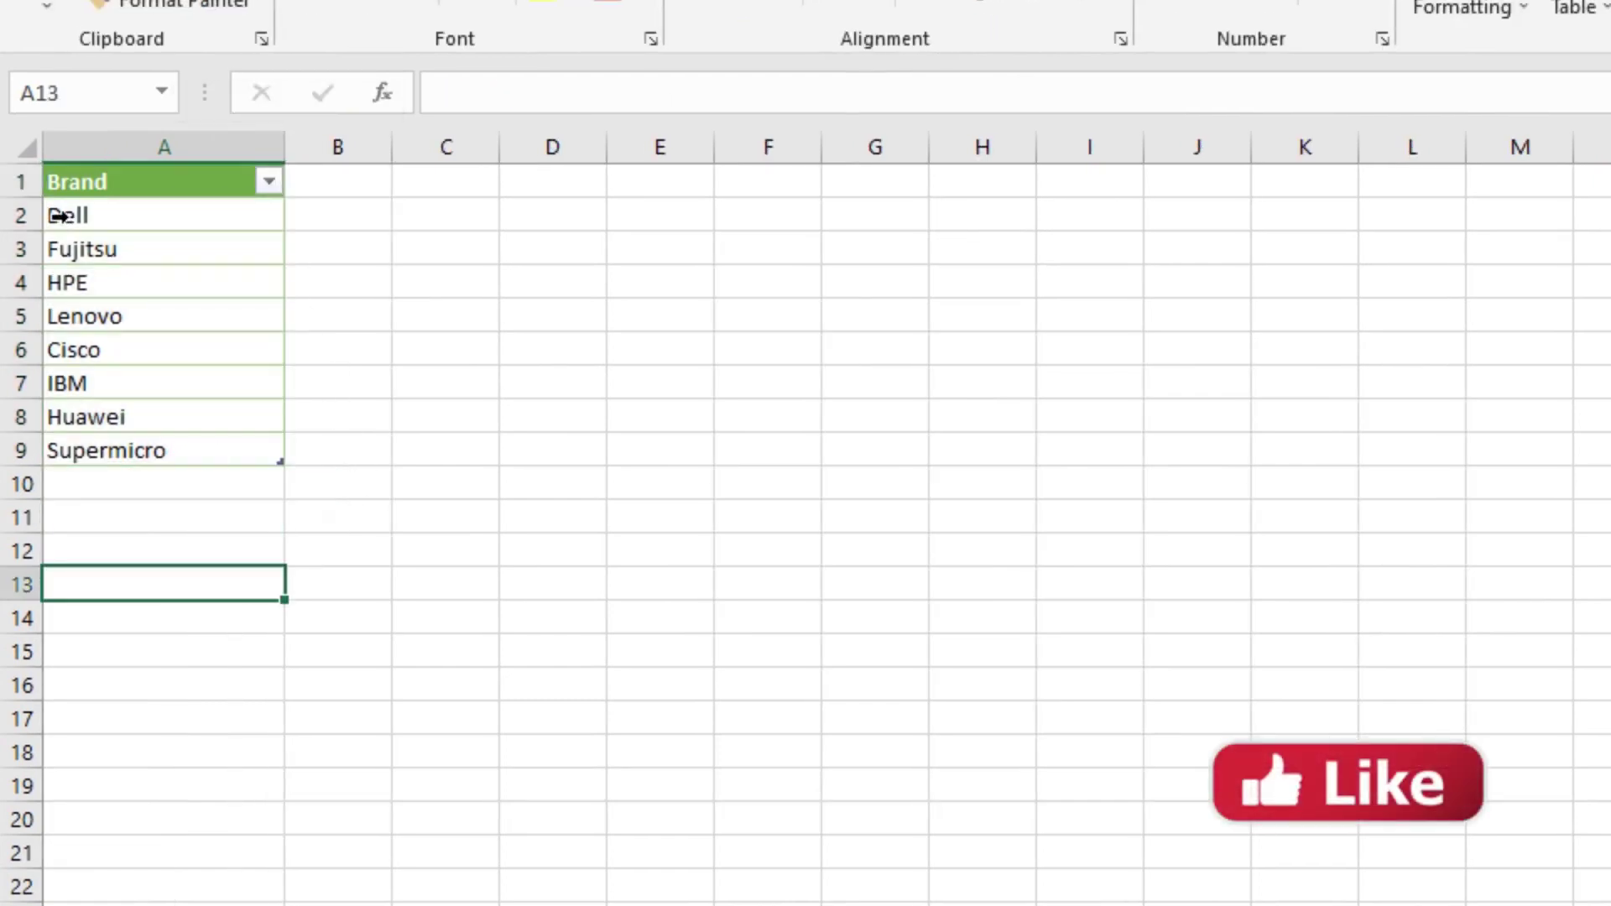
{"action": "left_click", "coordinate": [23, 145]}
{"action": "right_click", "coordinate": [12, 216]}
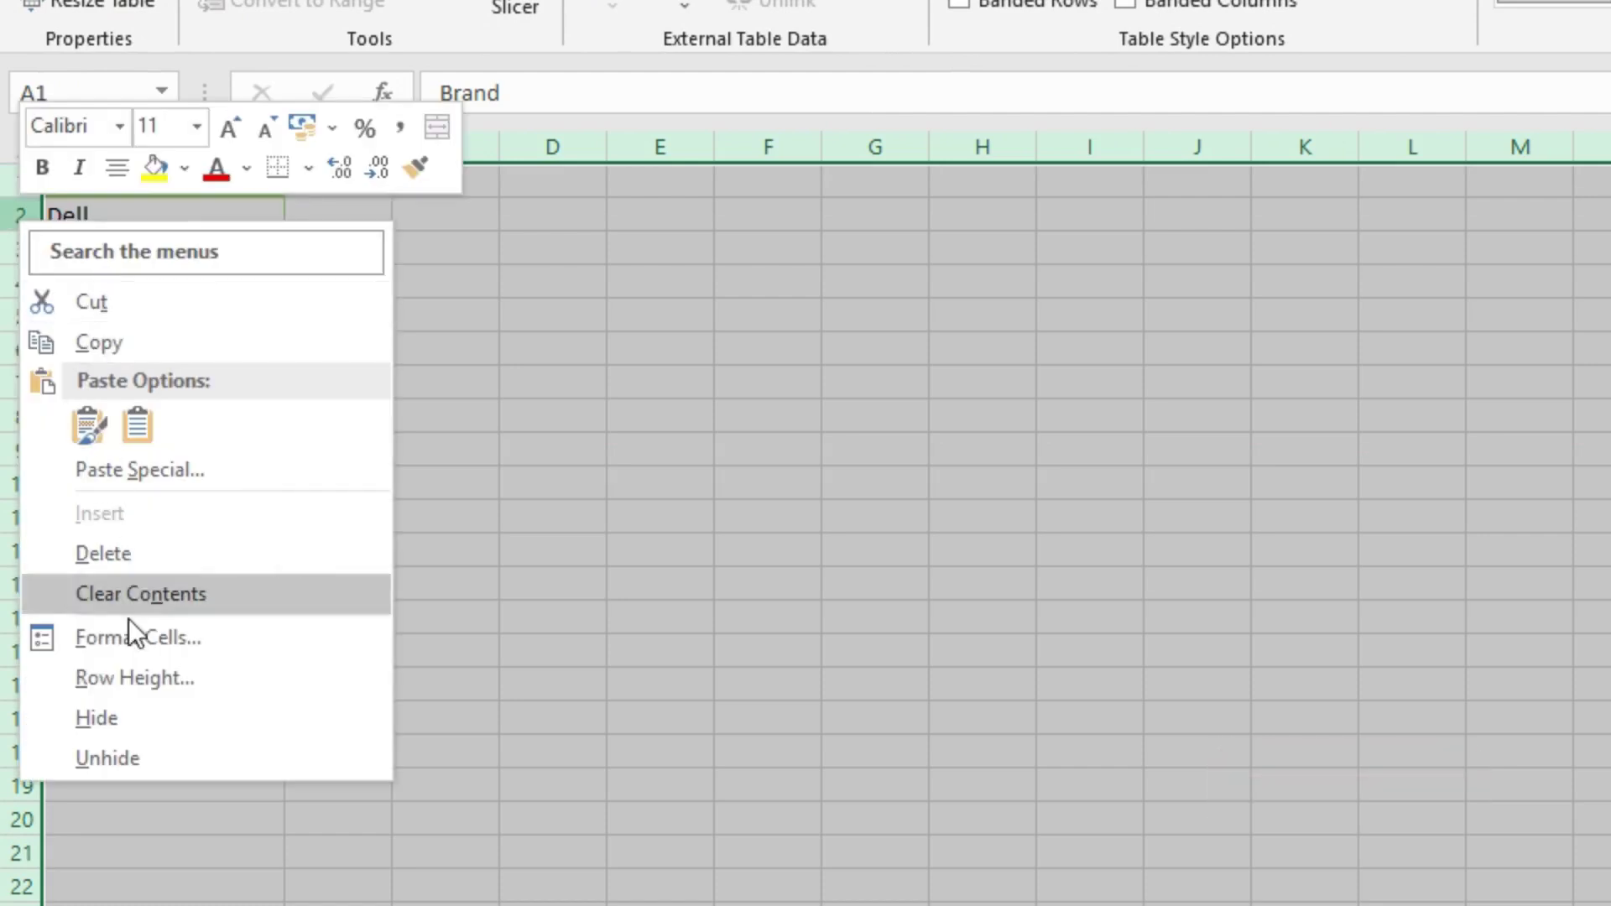
{"action": "left_click", "coordinate": [124, 678]}
{"action": "type", "text": "25"}
{"action": "key", "text": "Return"}
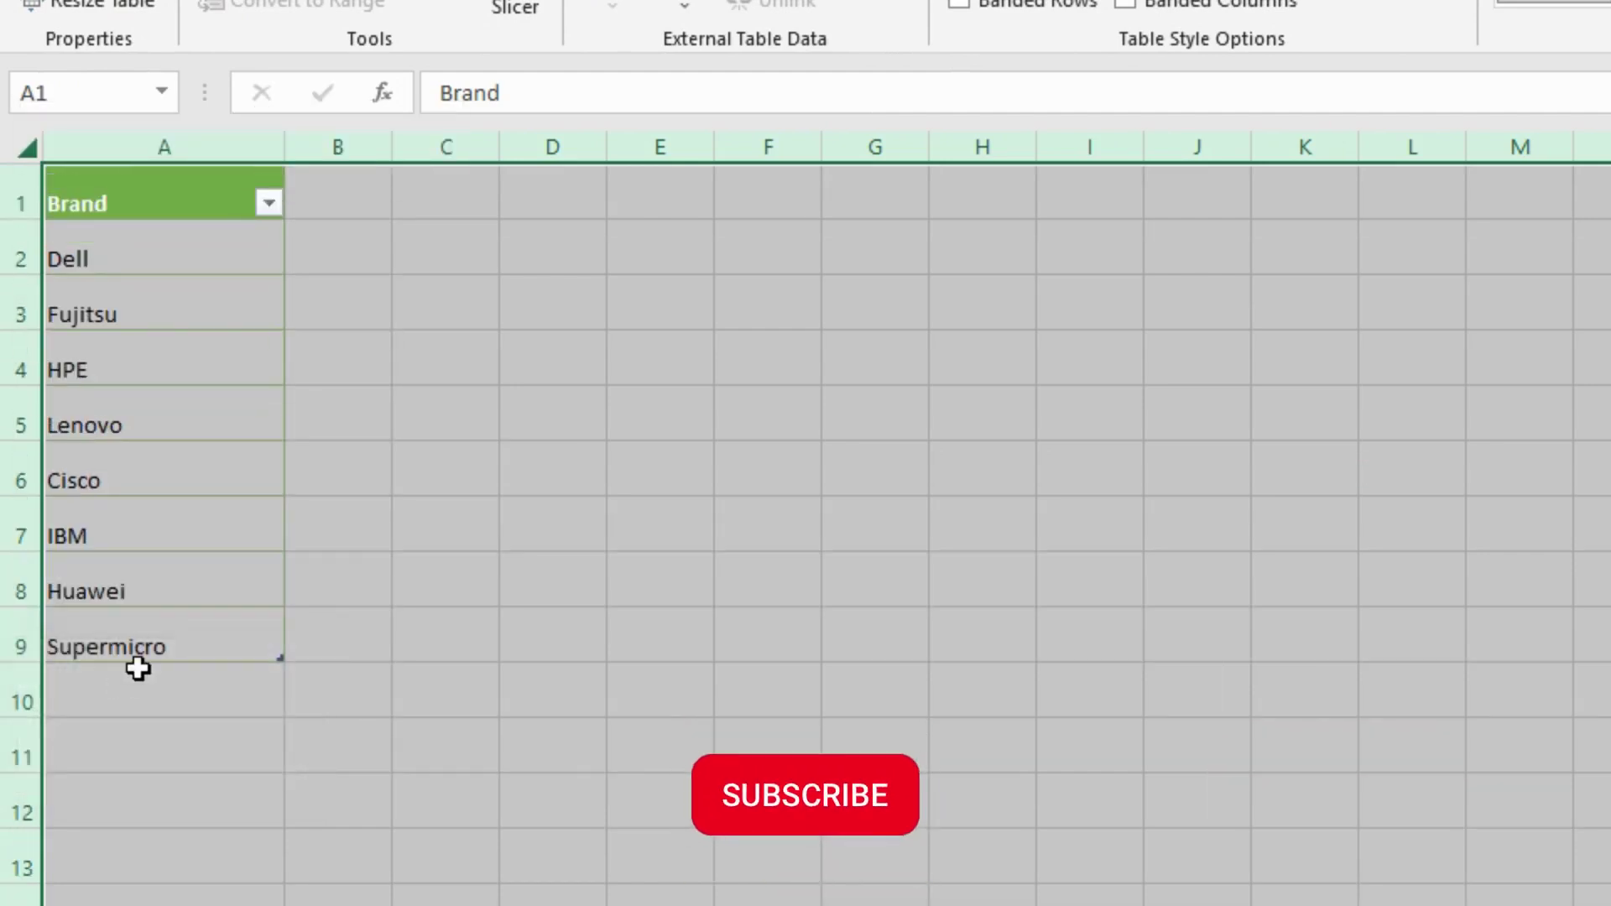
Autofit column A to fit the brand names Dell through Supermicro
{"action": "left_click", "coordinate": [856, 4]}
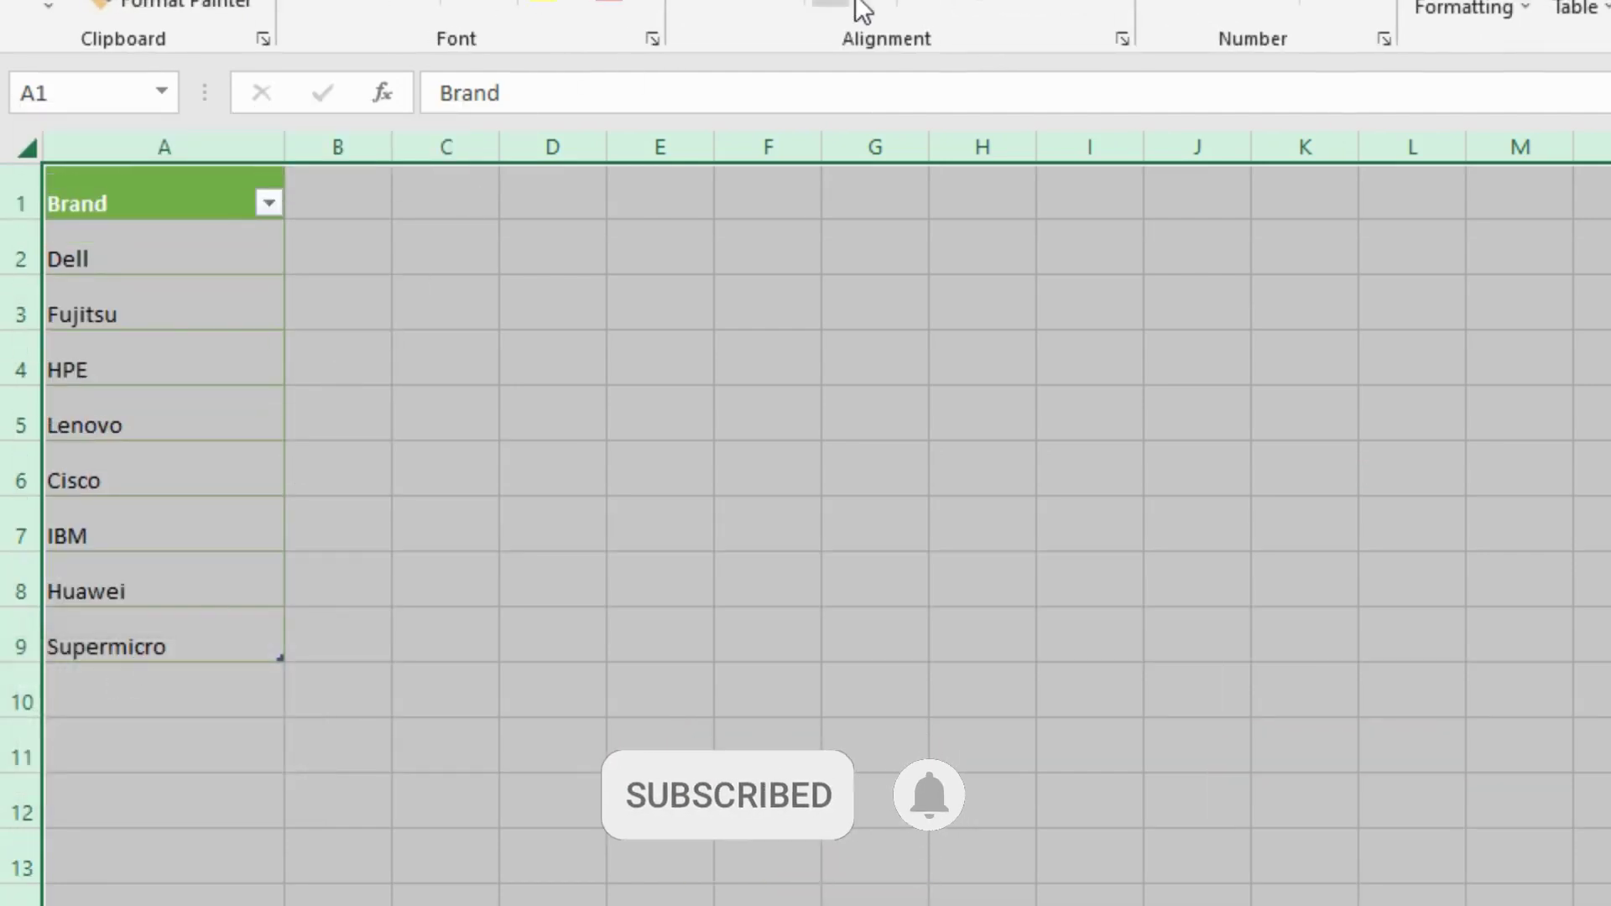
{"action": "left_click", "coordinate": [450, 334]}
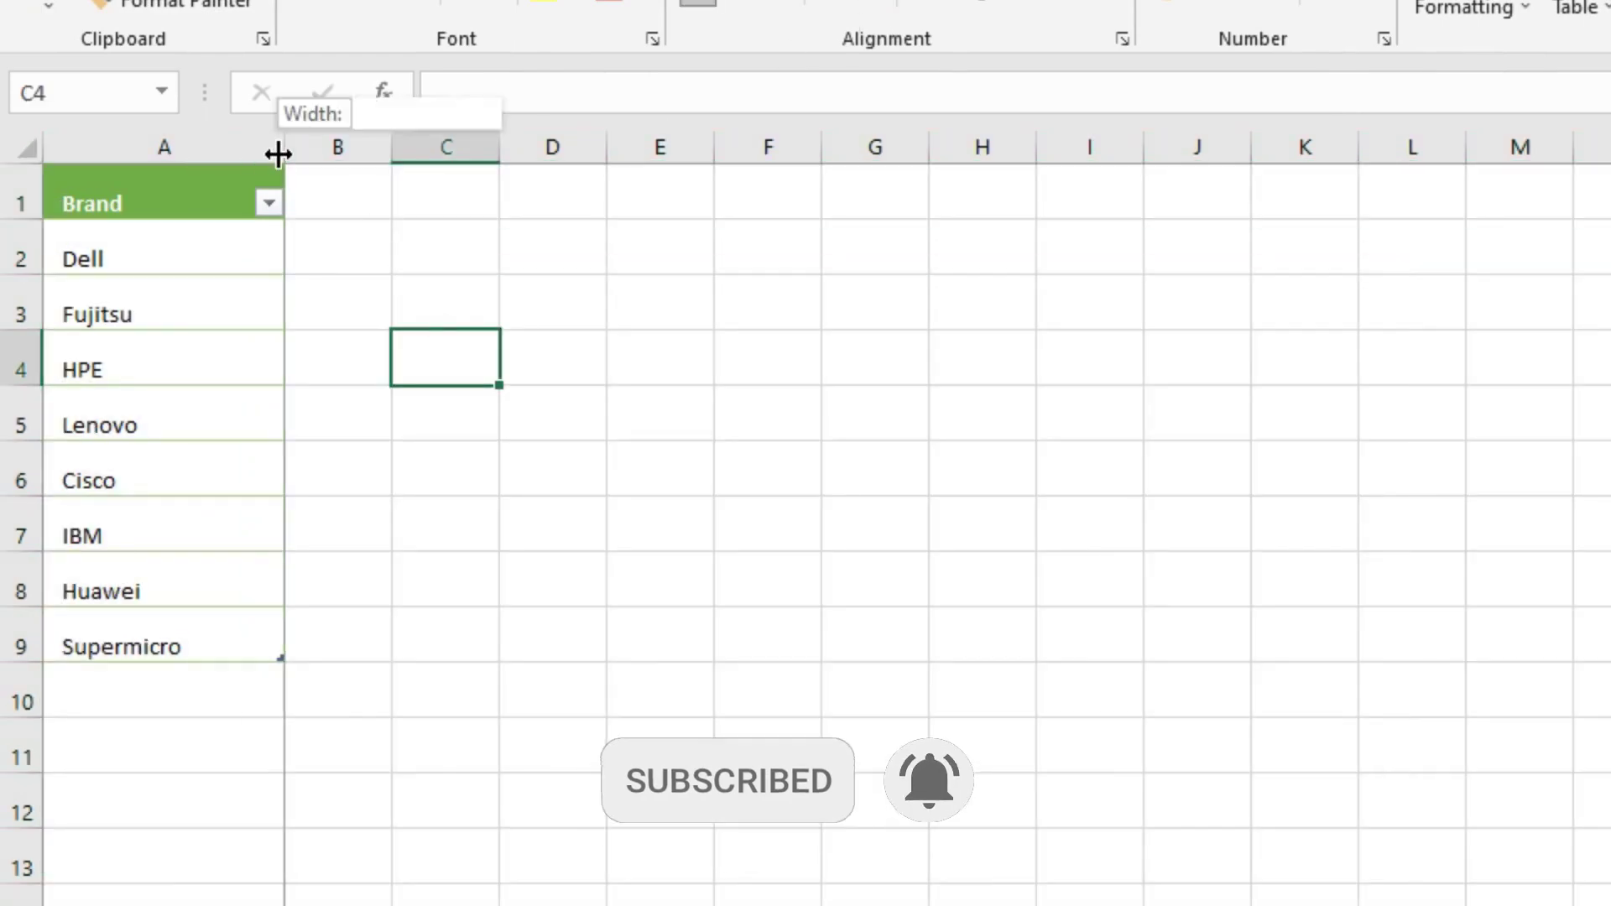
{"action": "double_click", "coordinate": [280, 159]}
{"action": "left_click_drag", "start_coordinate": [101, 256], "coordinate": [93, 651]}
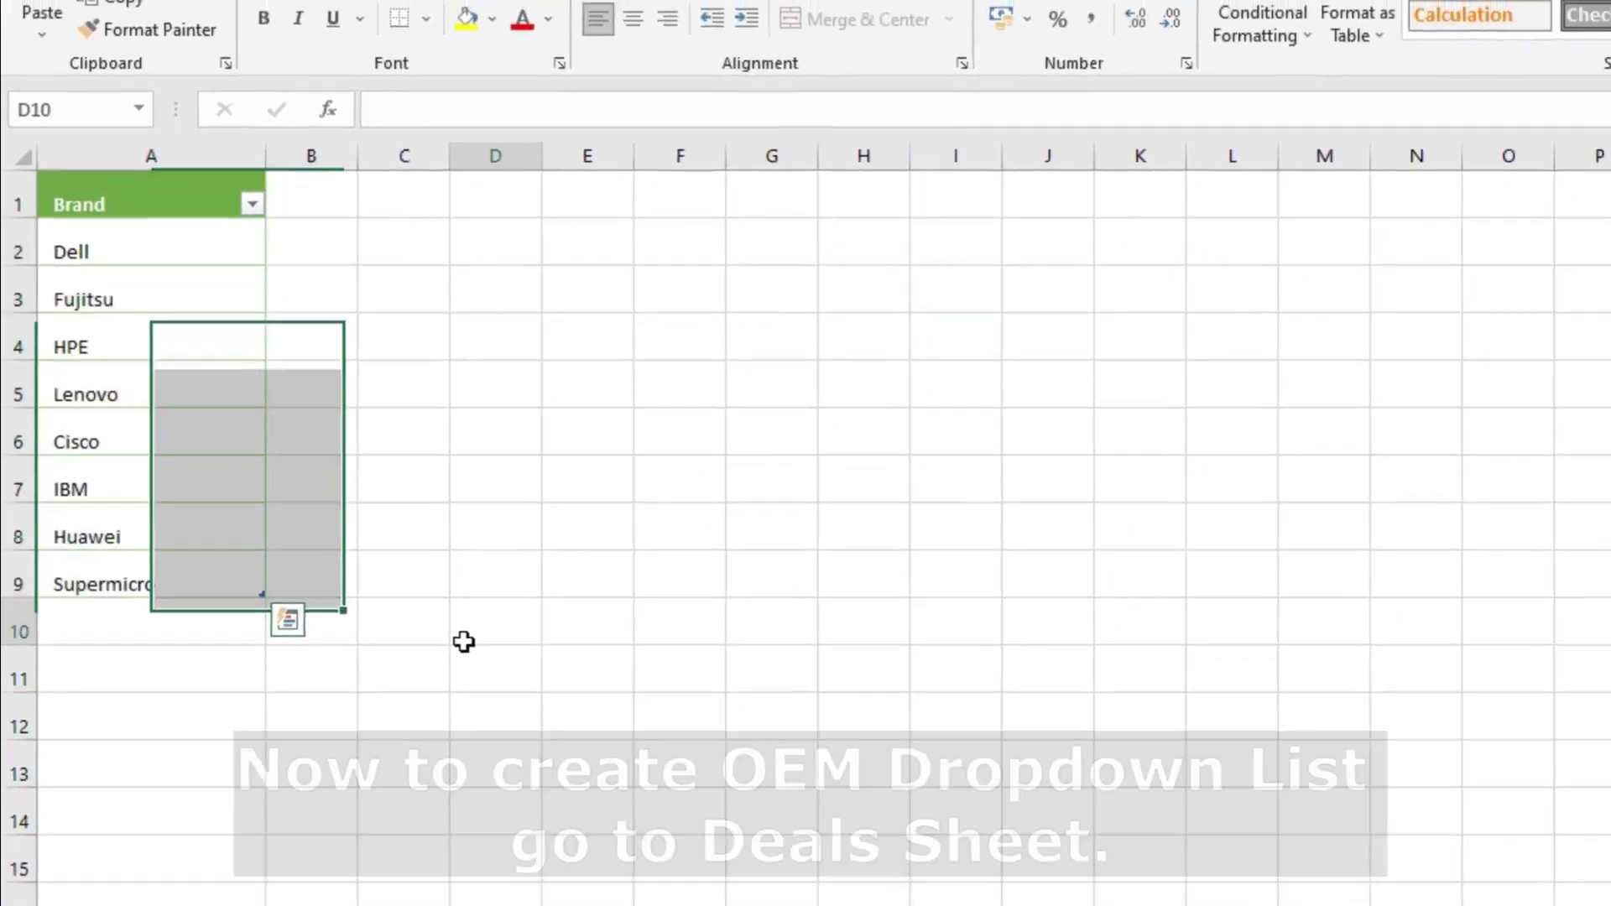
{"action": "left_click", "coordinate": [269, 458]}
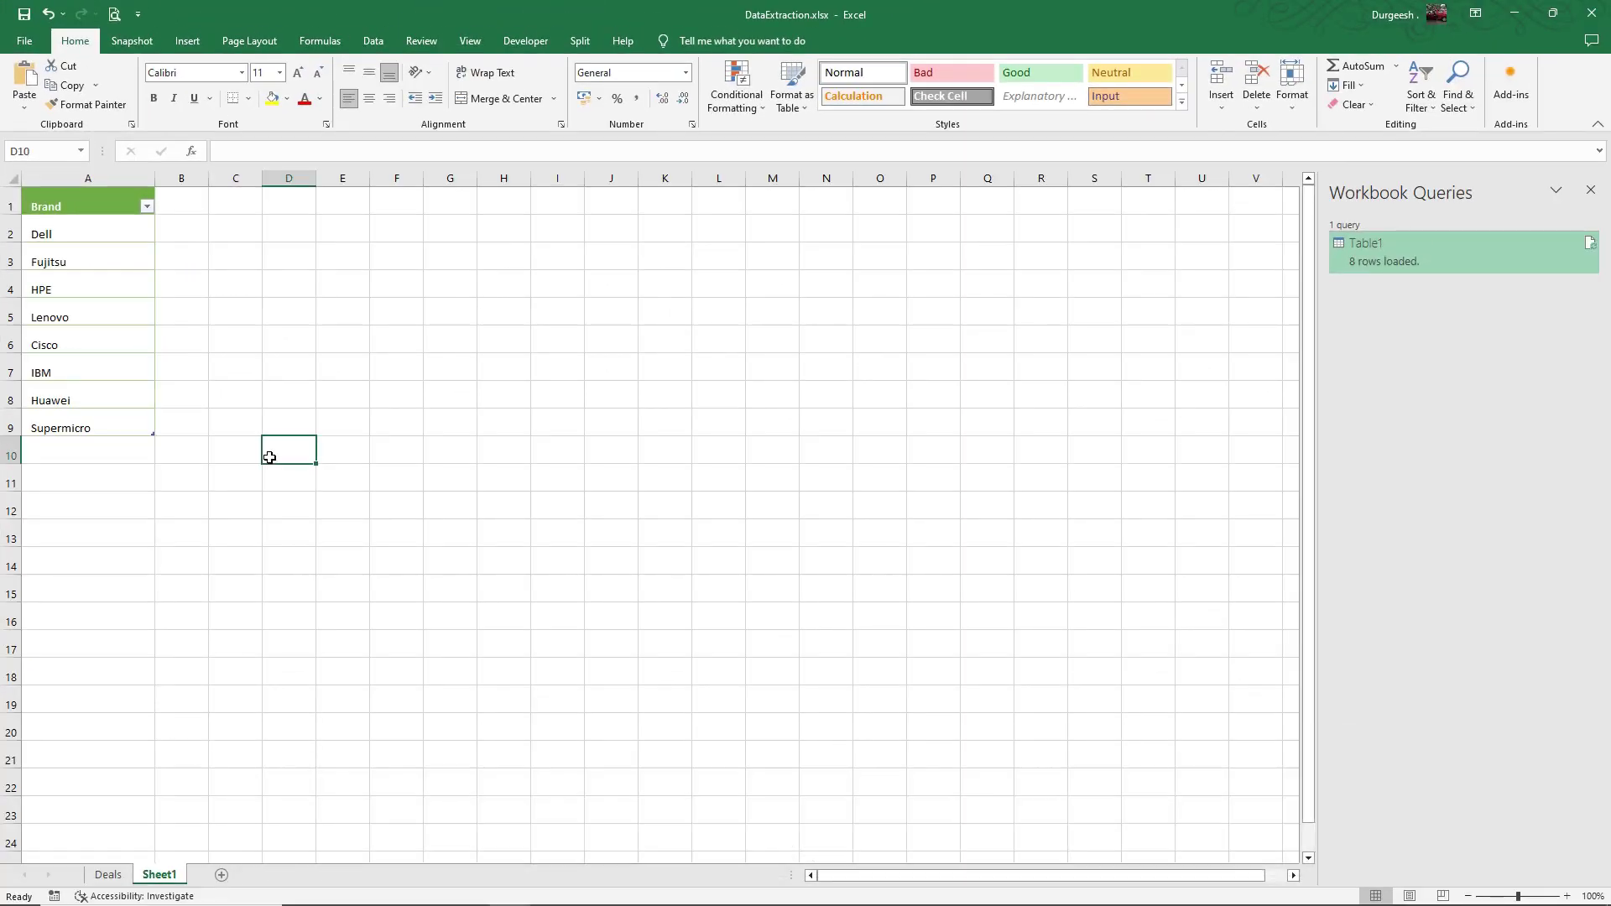
On the Deals sheet, widen column K to 31.57 and enter 'Select OEM' in K1
{"action": "left_click", "coordinate": [105, 877]}
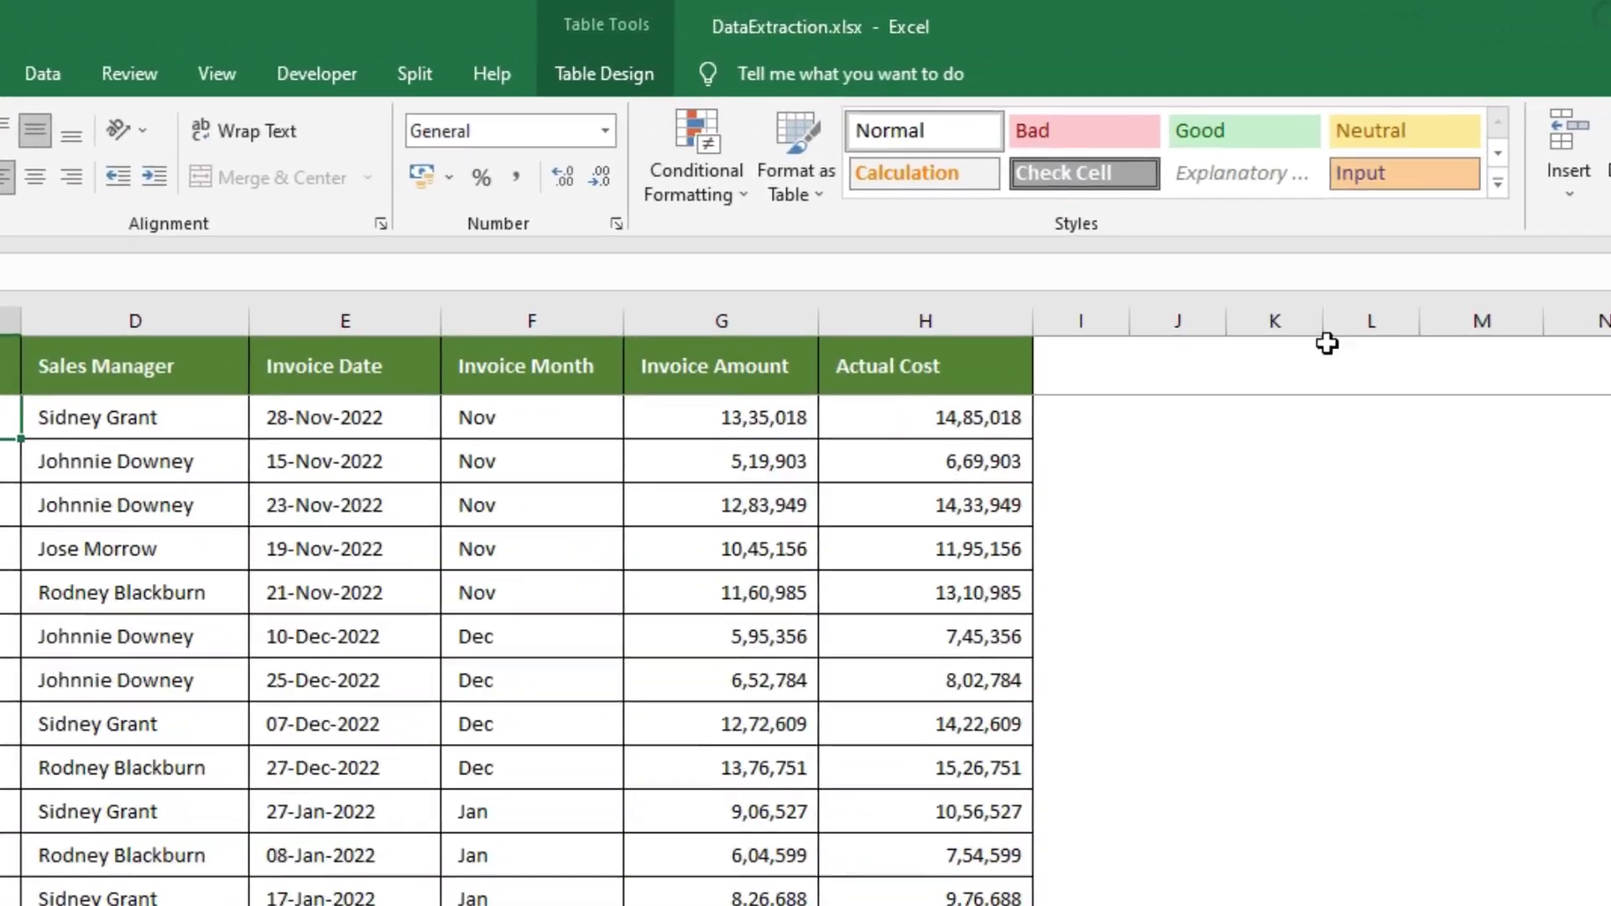
{"action": "left_click_drag", "start_coordinate": [1324, 342], "coordinate": [1571, 332]}
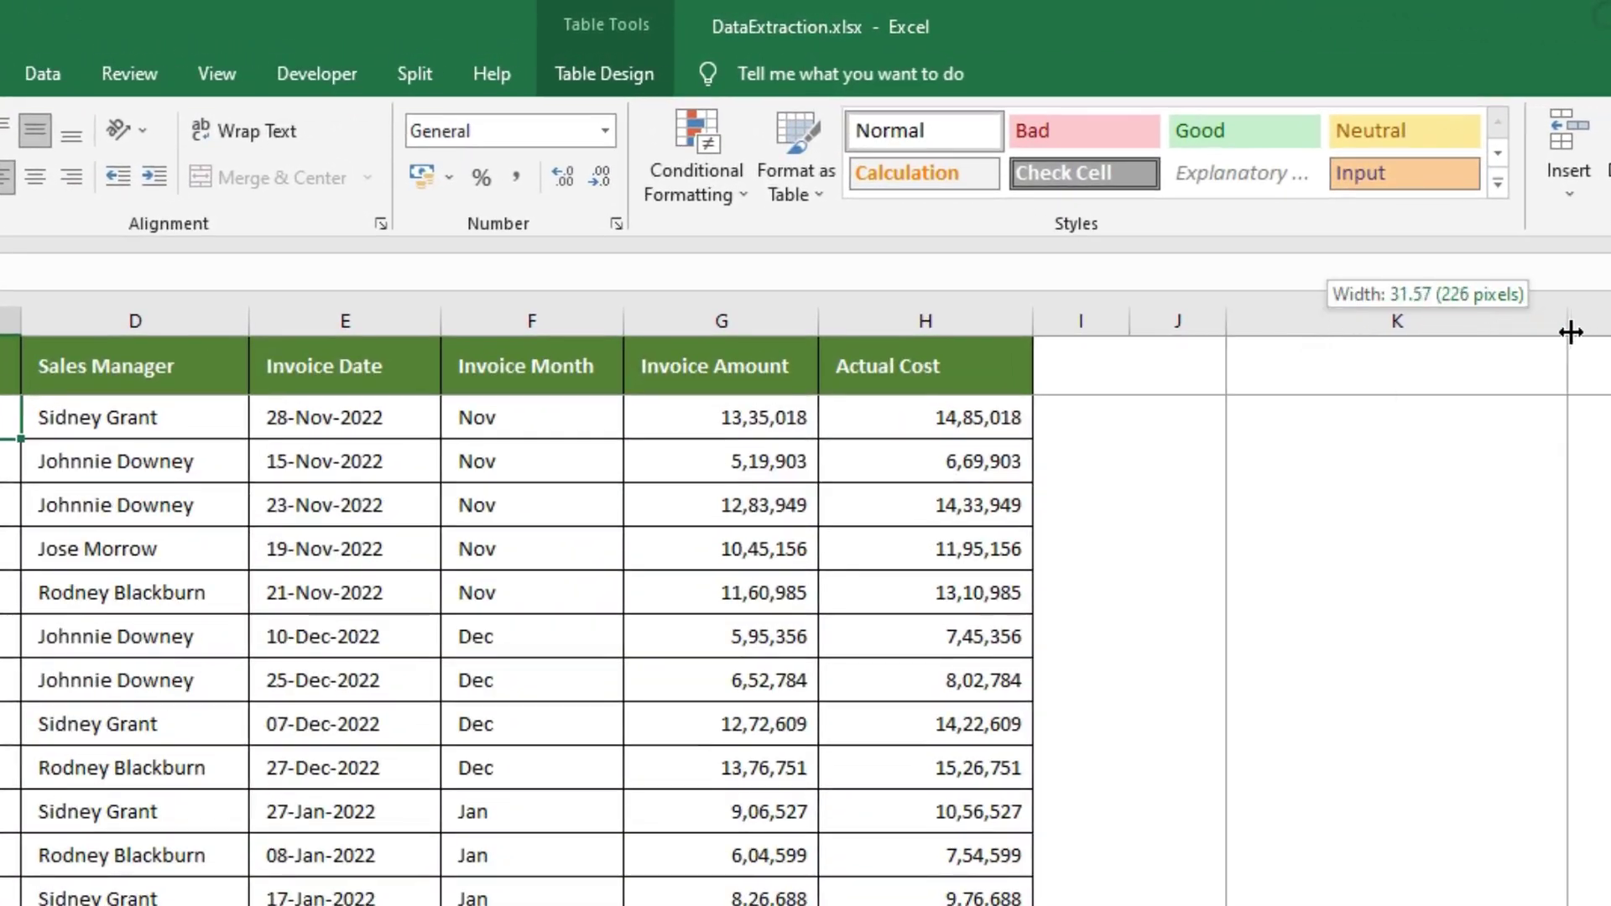
{"action": "left_click", "coordinate": [1381, 366]}
{"action": "type", "text": "S"}
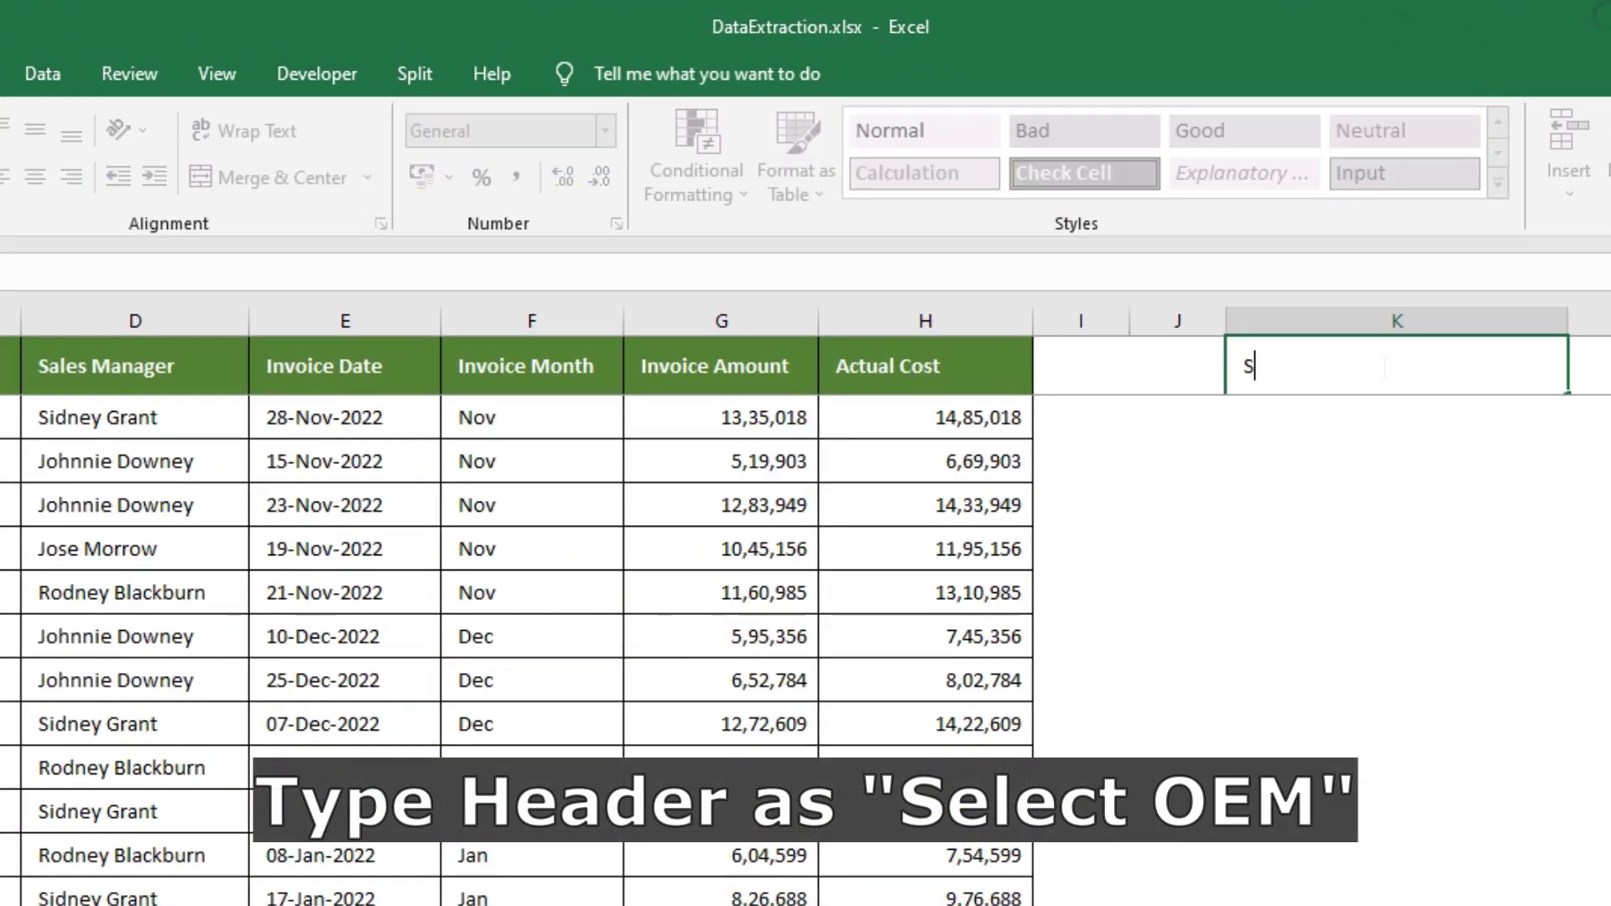
{"action": "type", "text": "elect OEM"}
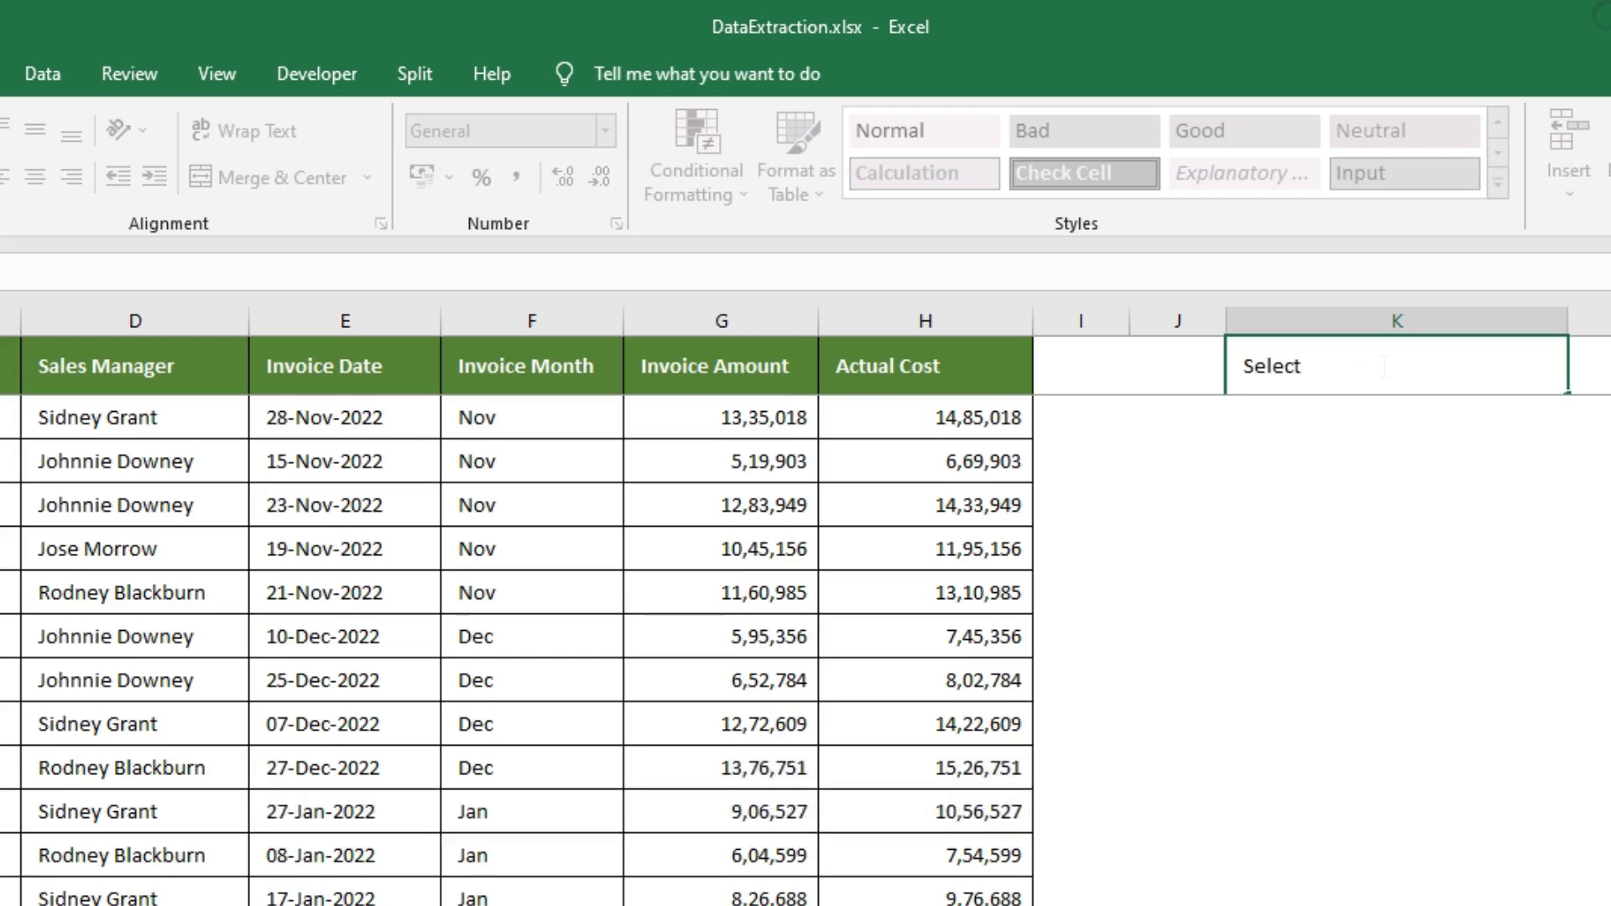
{"action": "key", "text": "Return"}
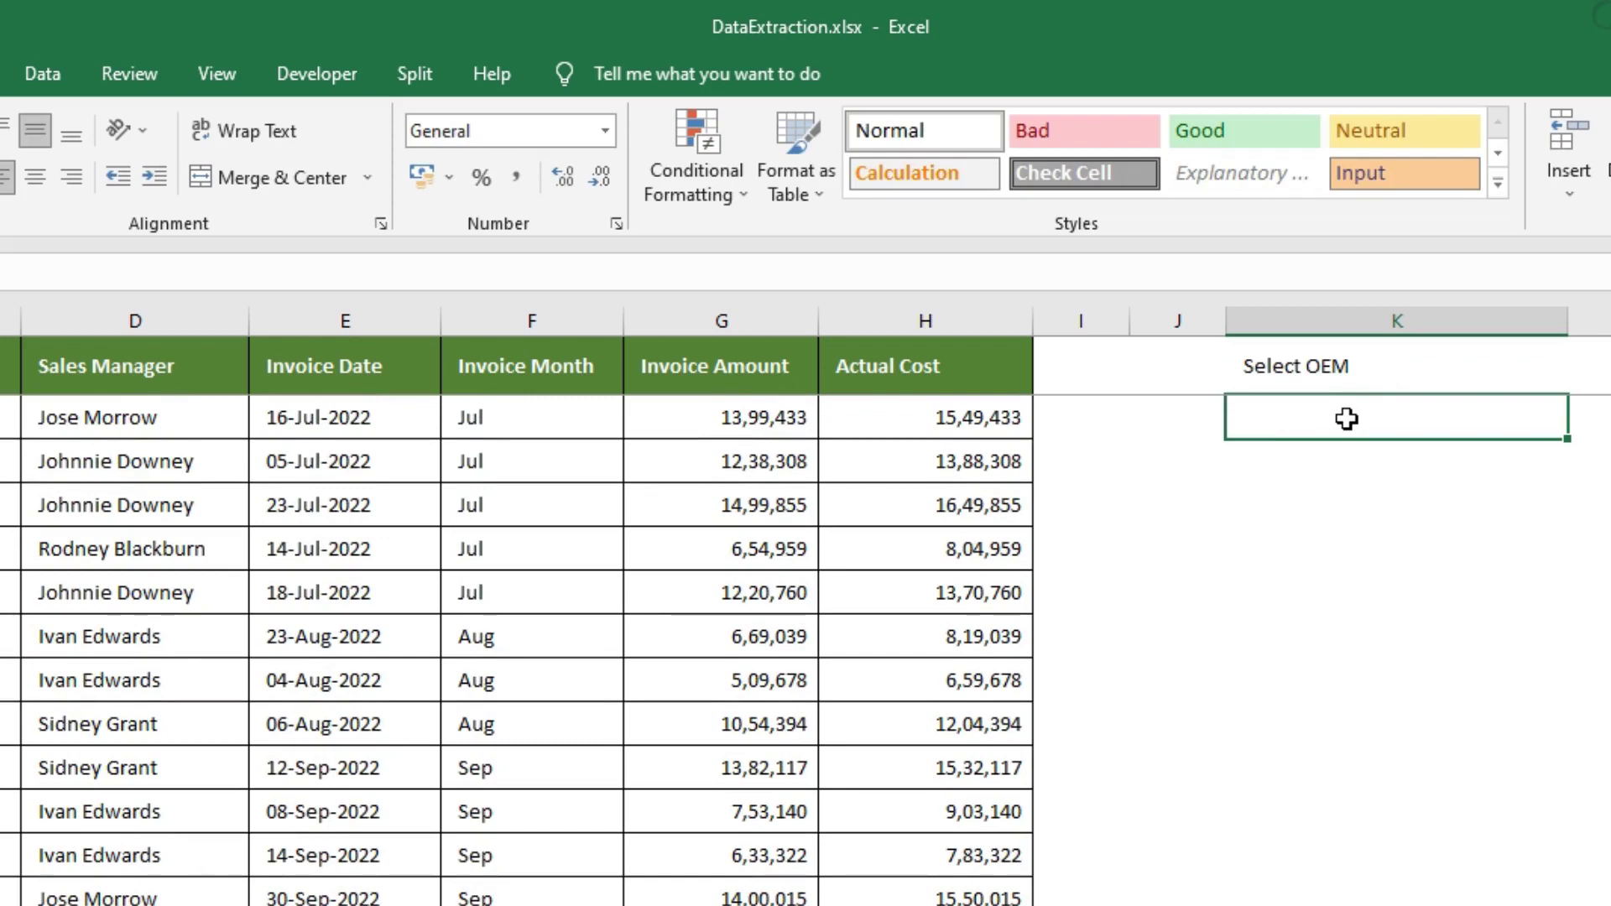
Add List data validation to K2 with source Sheet1!A2:A9
{"action": "left_click", "coordinate": [44, 76]}
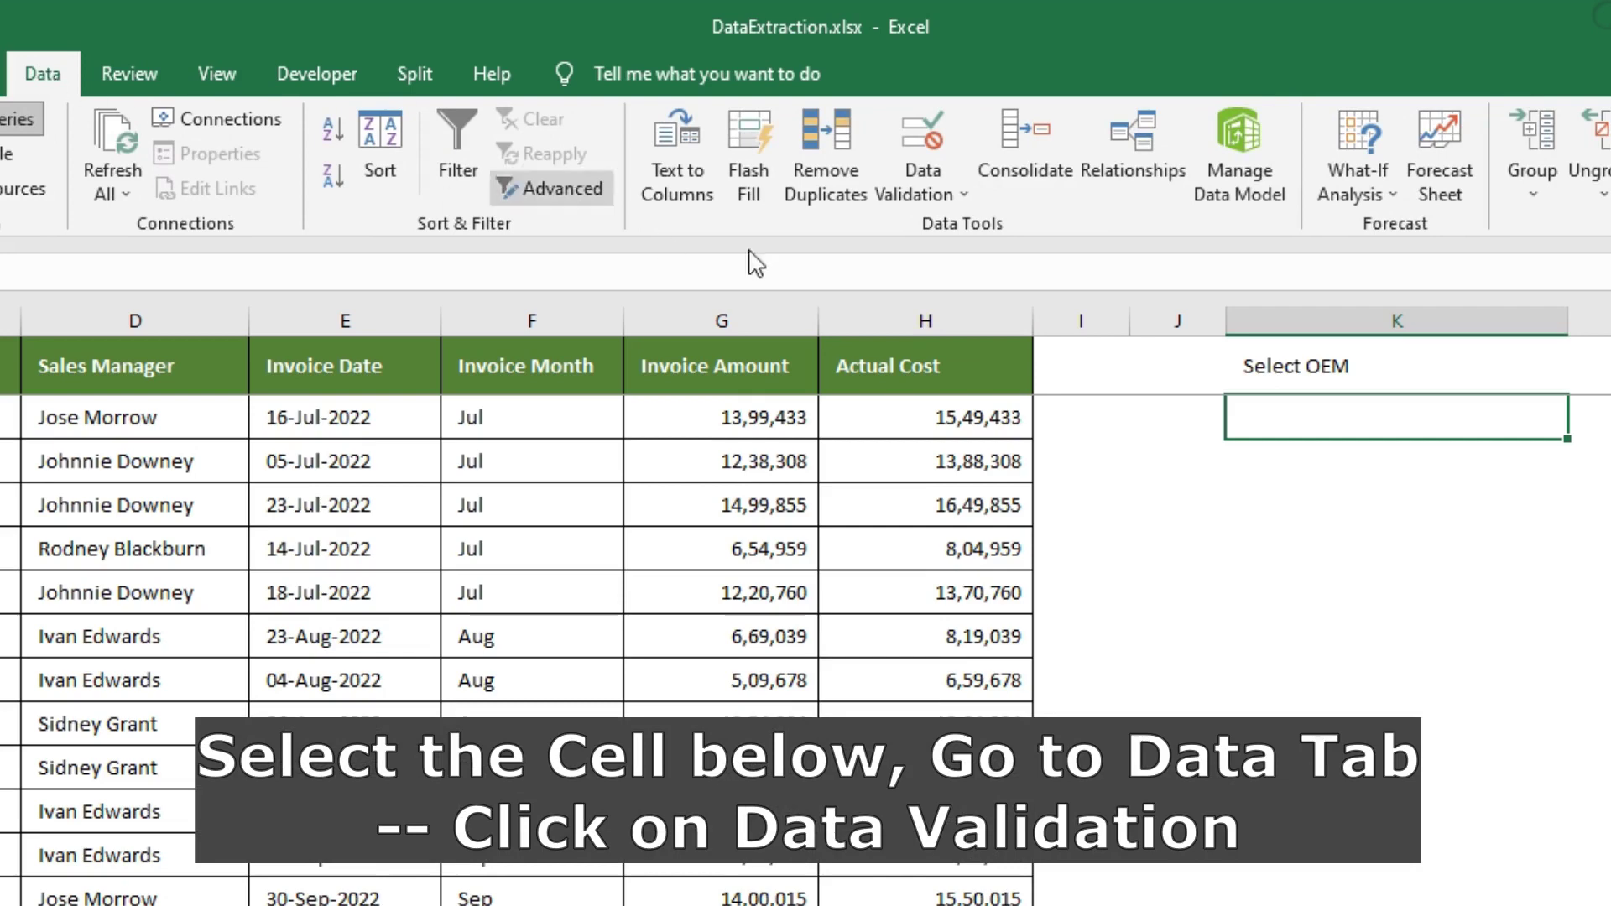
{"action": "left_click", "coordinate": [923, 180]}
{"action": "left_click", "coordinate": [938, 222]}
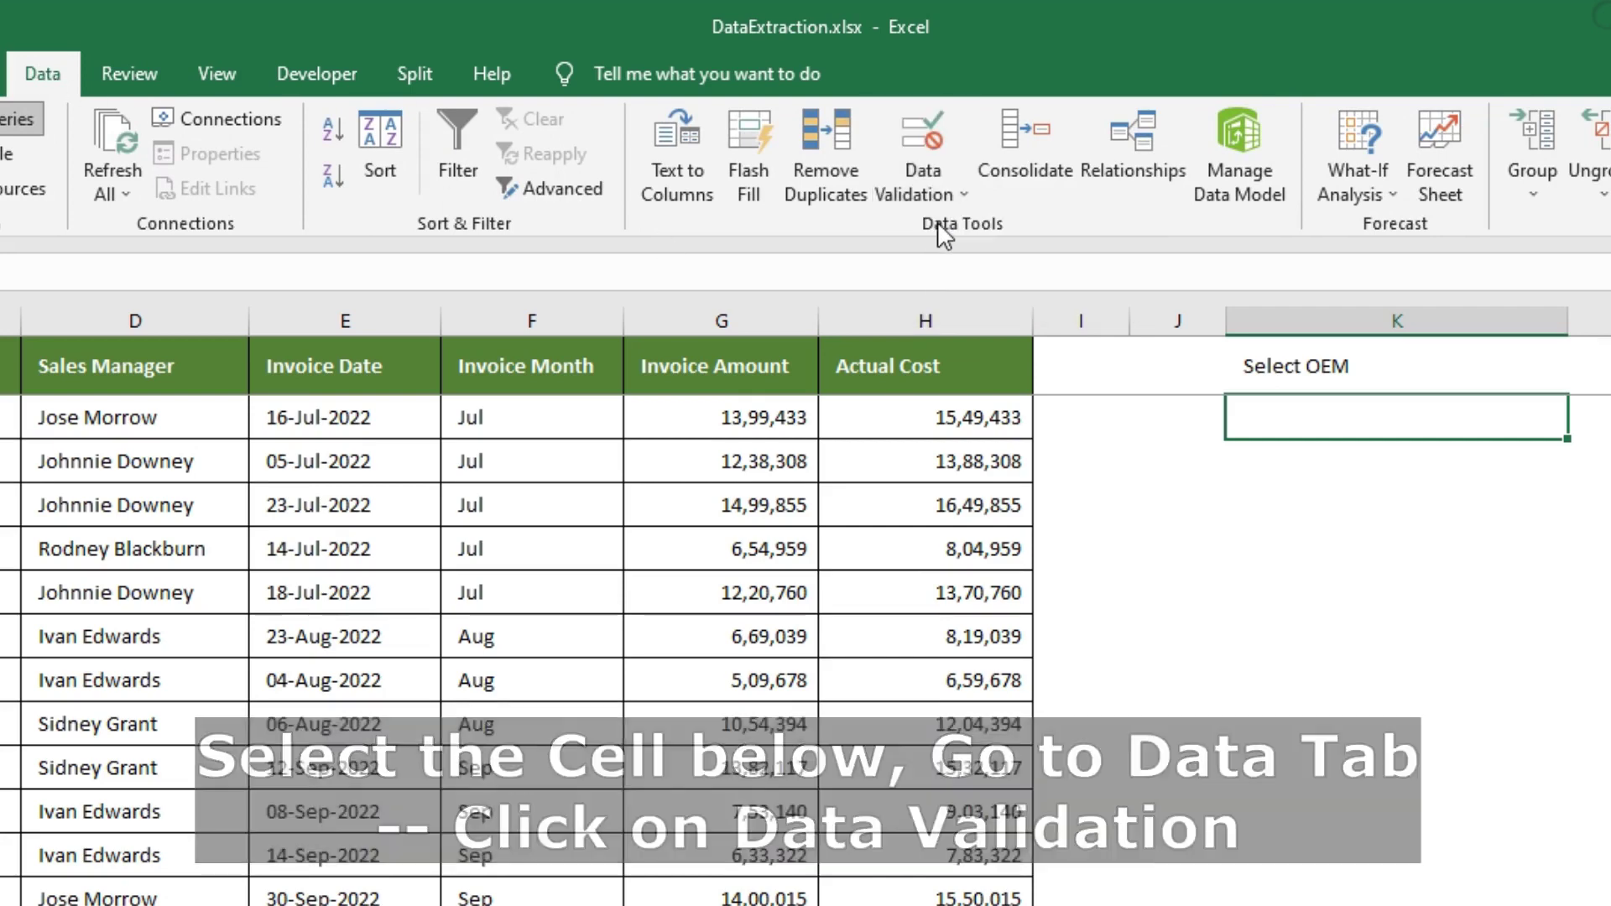
{"action": "left_click", "coordinate": [349, 586]}
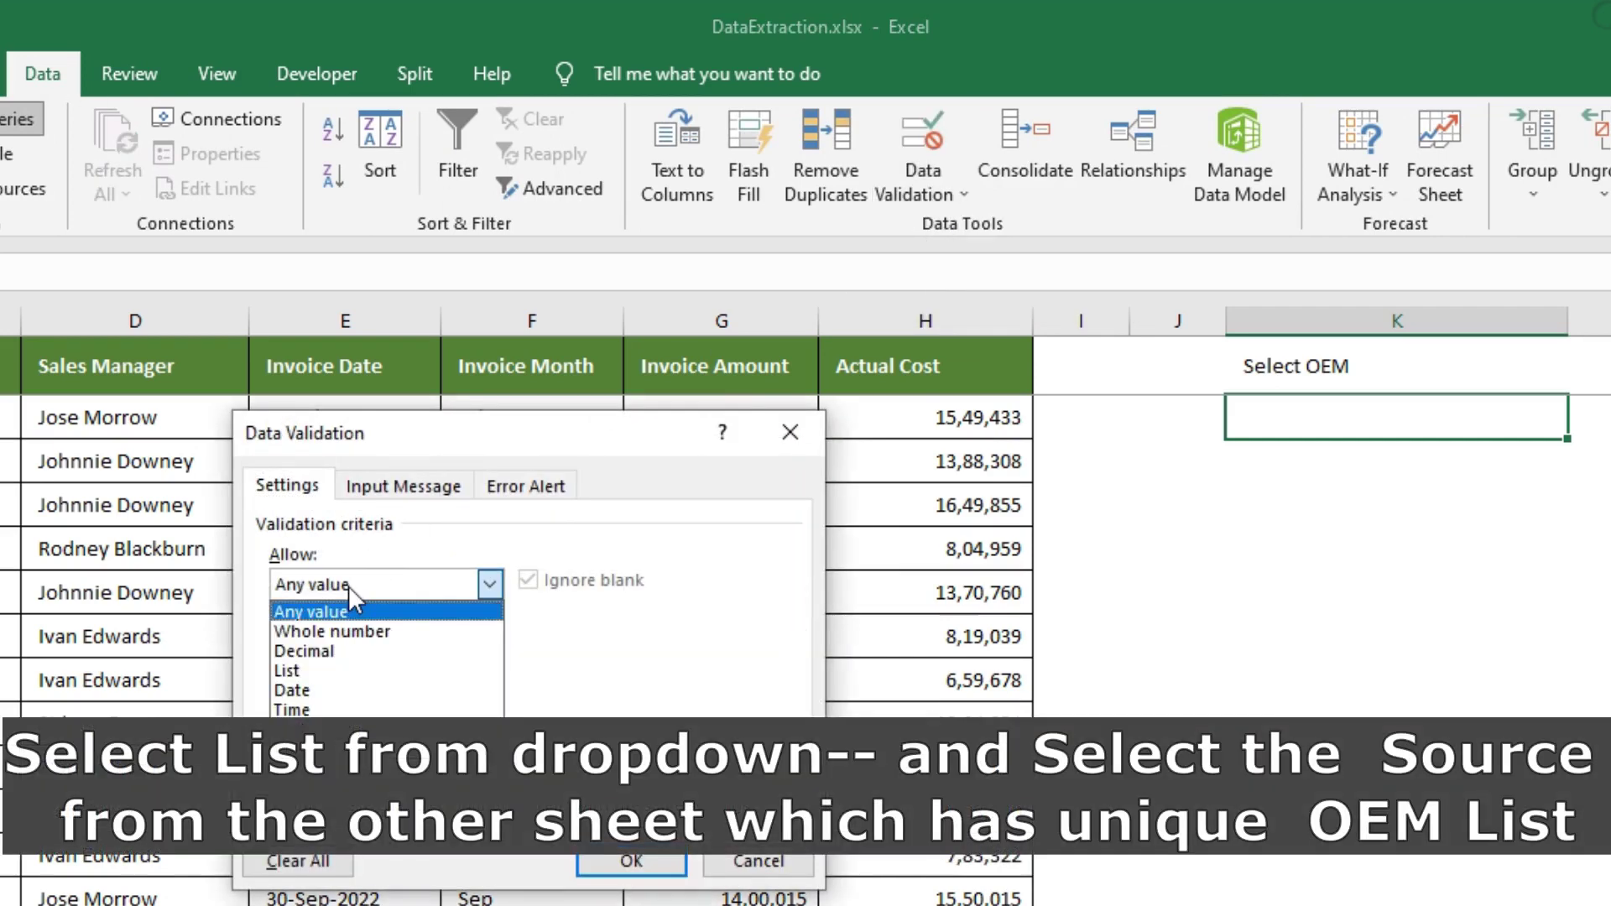
{"action": "left_click", "coordinate": [313, 669]}
{"action": "left_click", "coordinate": [315, 708]}
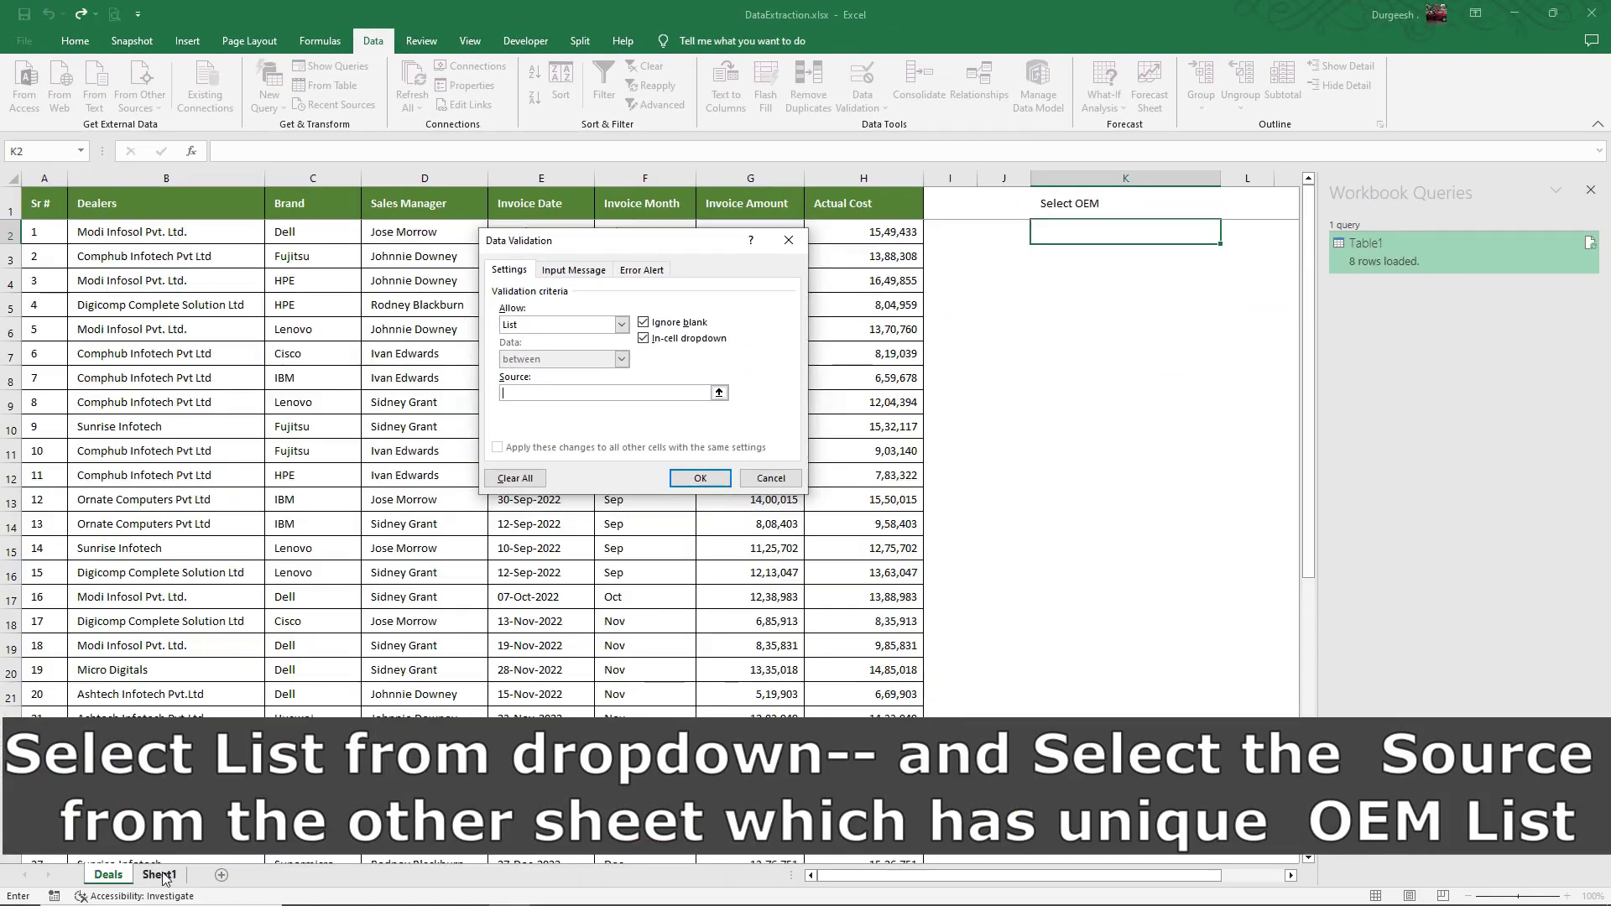
{"action": "left_click", "coordinate": [159, 875]}
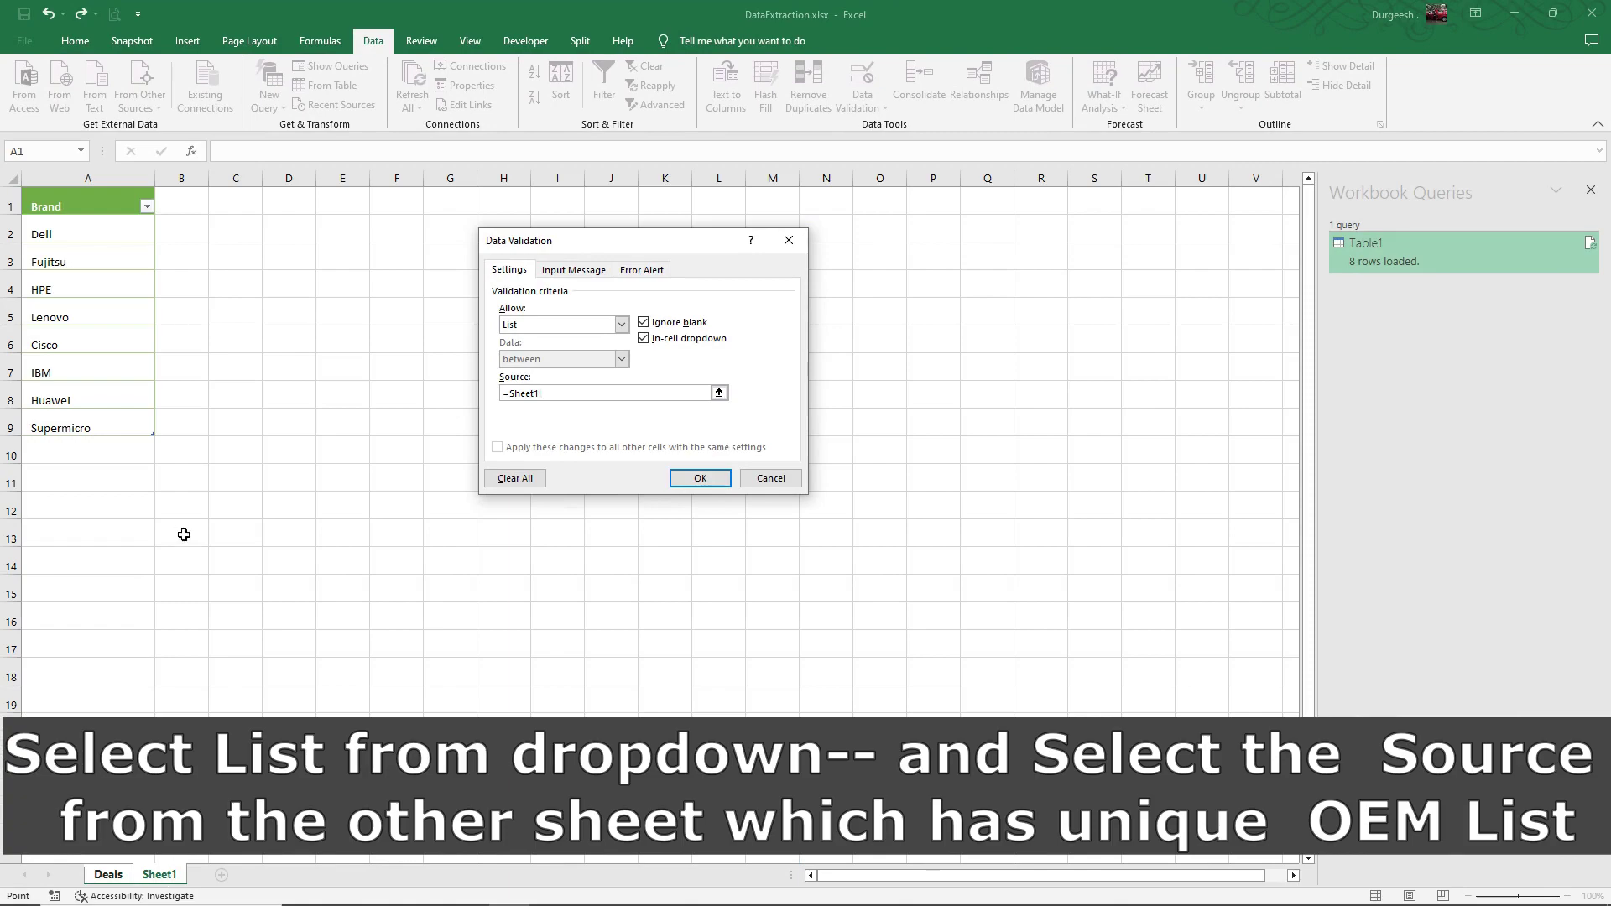
{"action": "left_click_drag", "start_coordinate": [95, 232], "coordinate": [80, 428]}
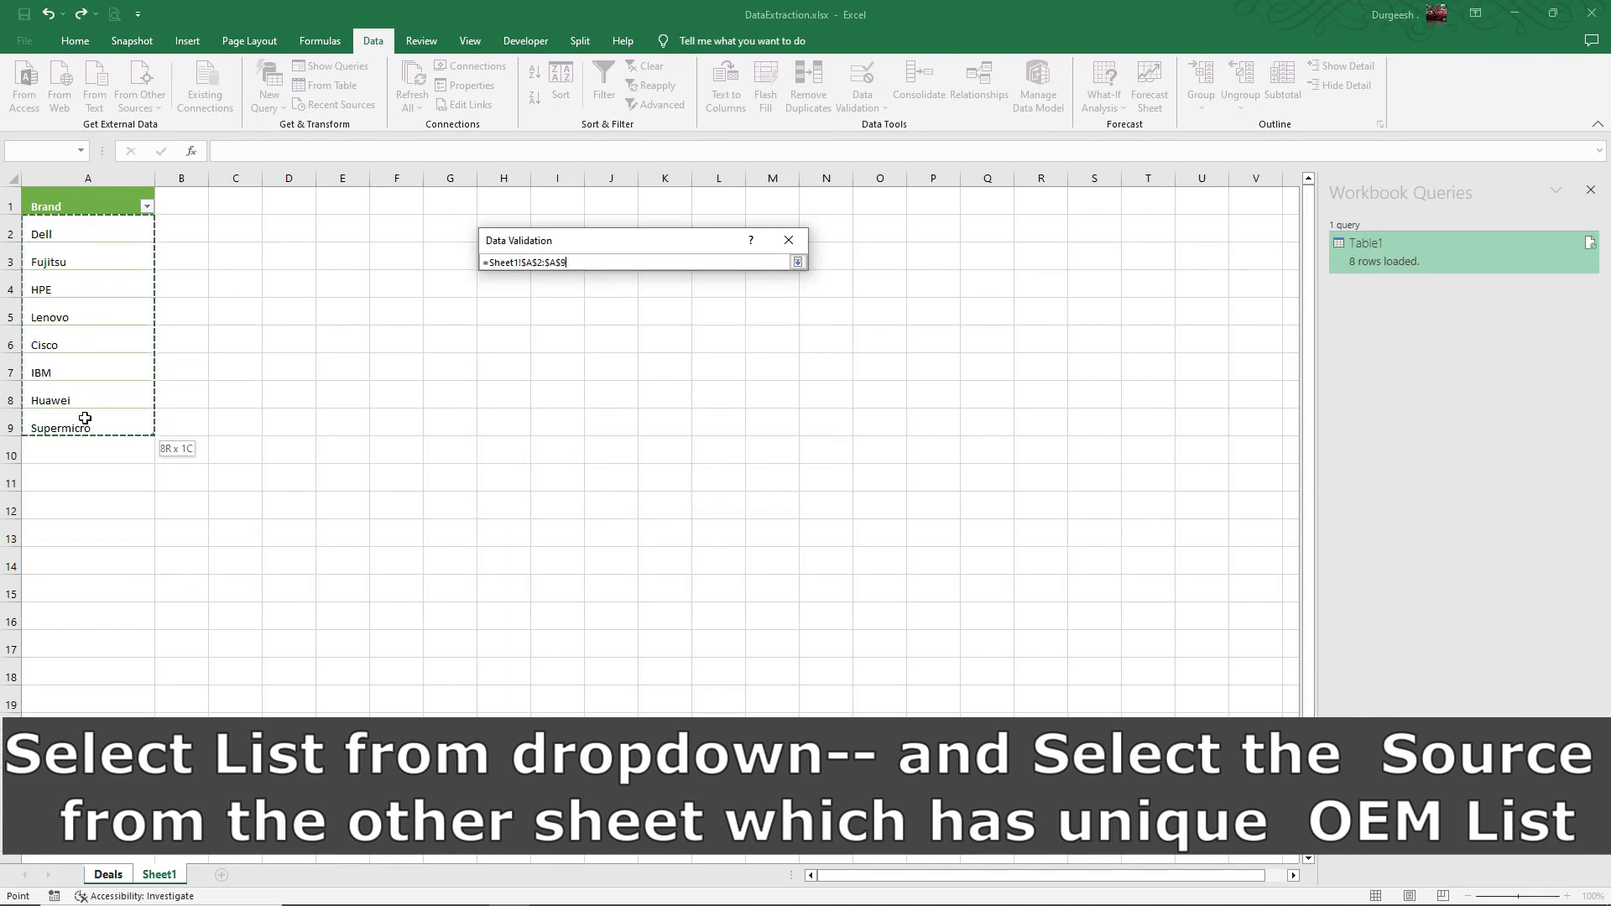
{"action": "left_click", "coordinate": [700, 480]}
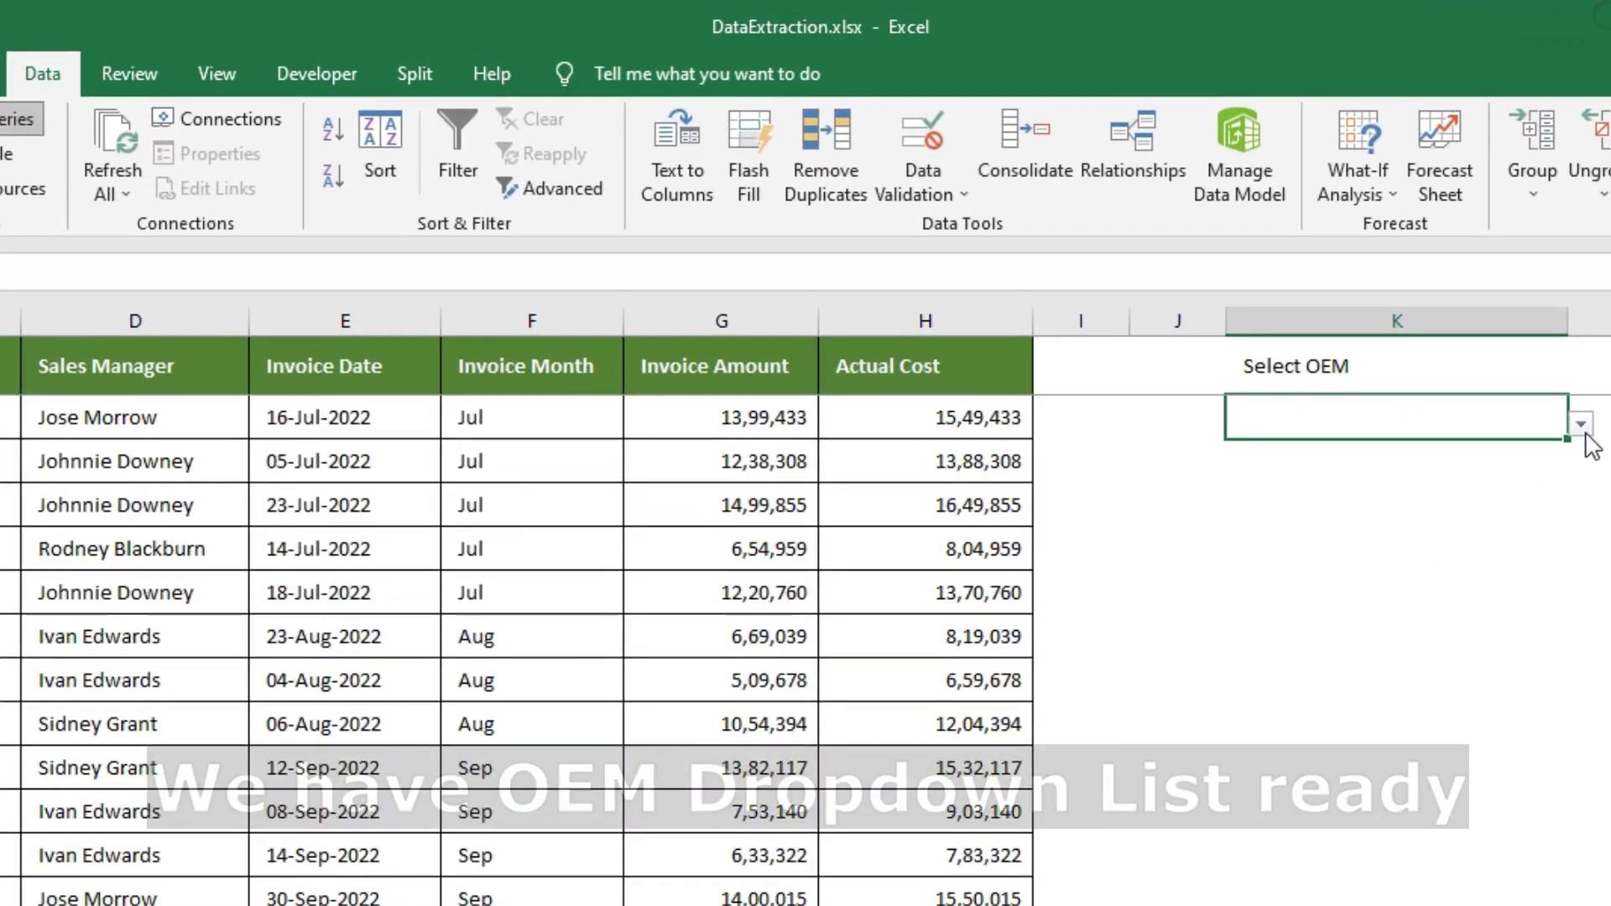
Test K2's dropdown by choosing IBM, then Cisco, and finally Lenovo
{"action": "left_click", "coordinate": [1582, 426]}
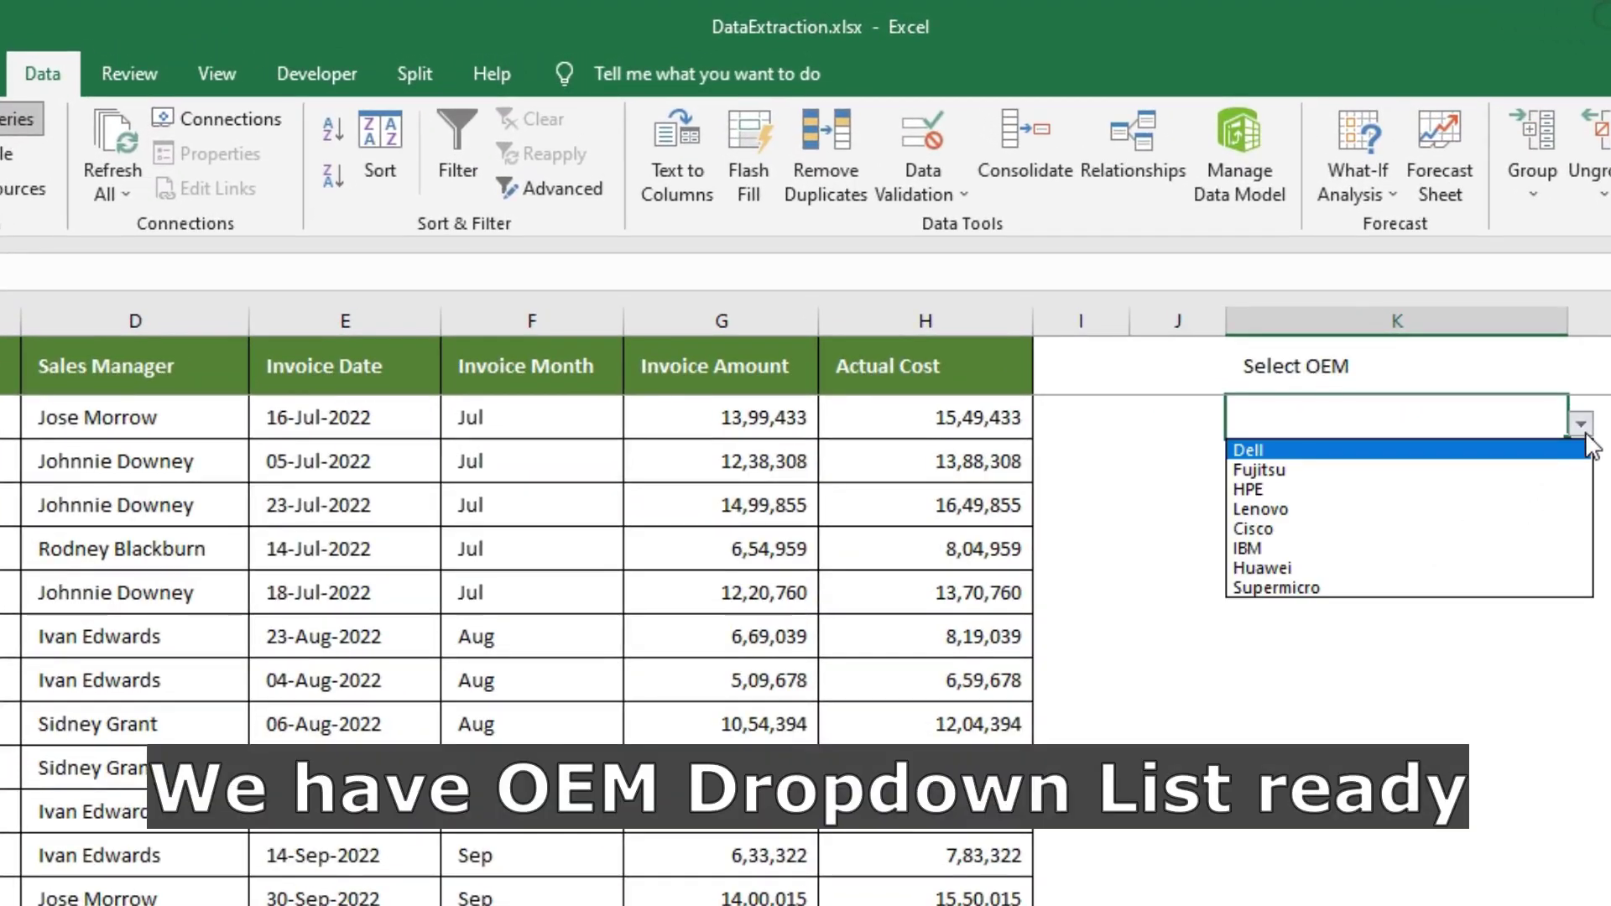
{"action": "left_click", "coordinate": [1316, 547]}
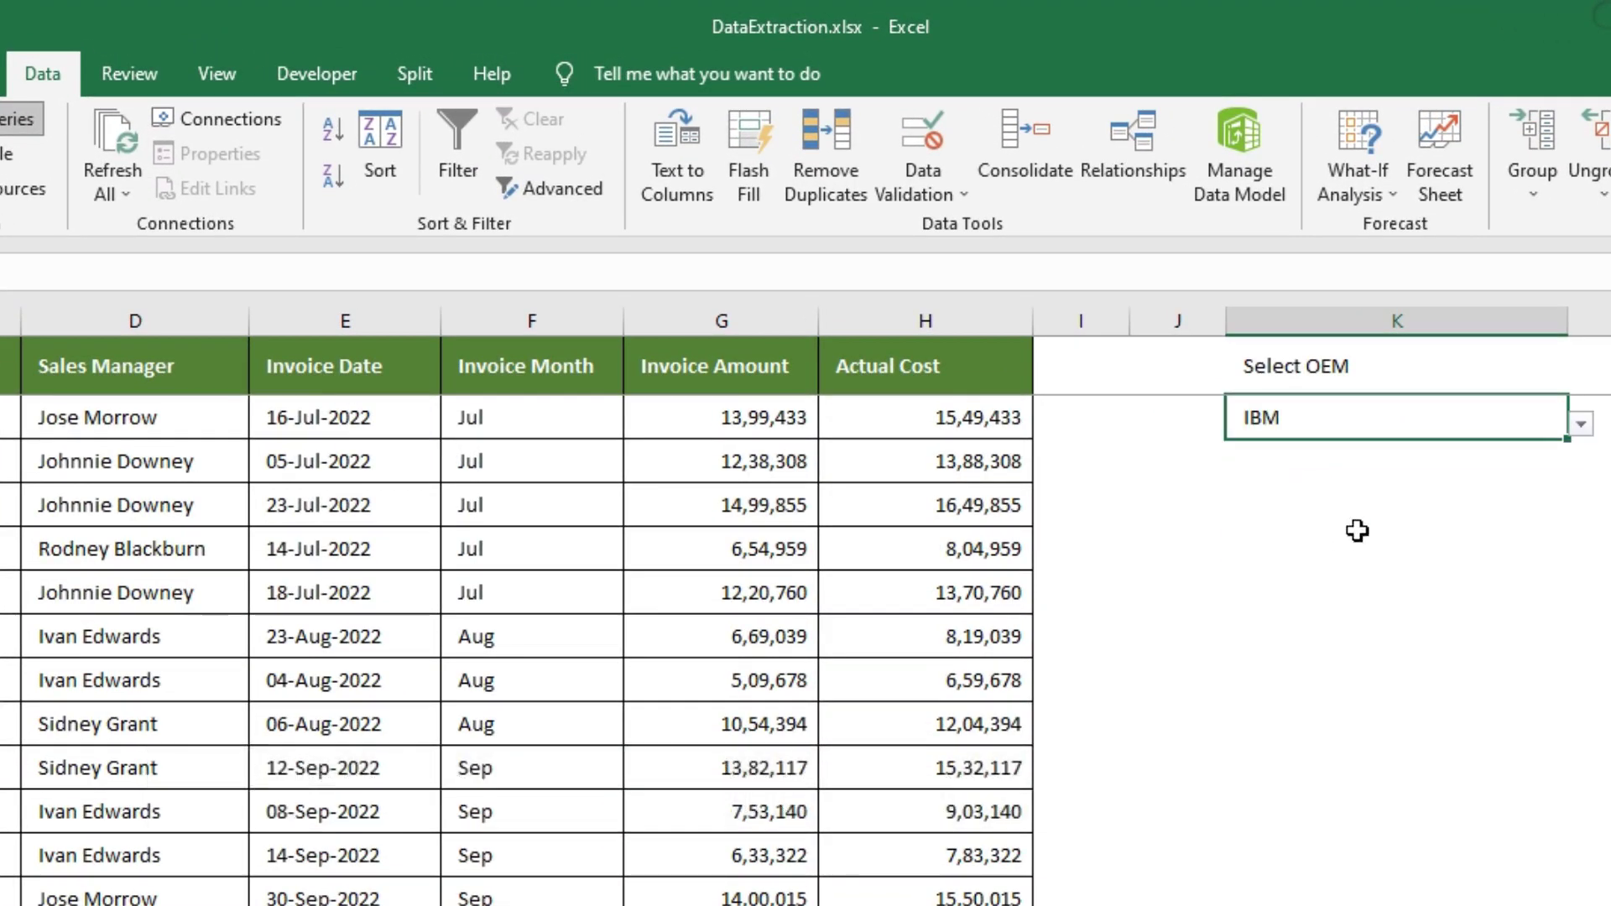
{"action": "left_click", "coordinate": [1581, 424]}
{"action": "left_click", "coordinate": [1437, 529]}
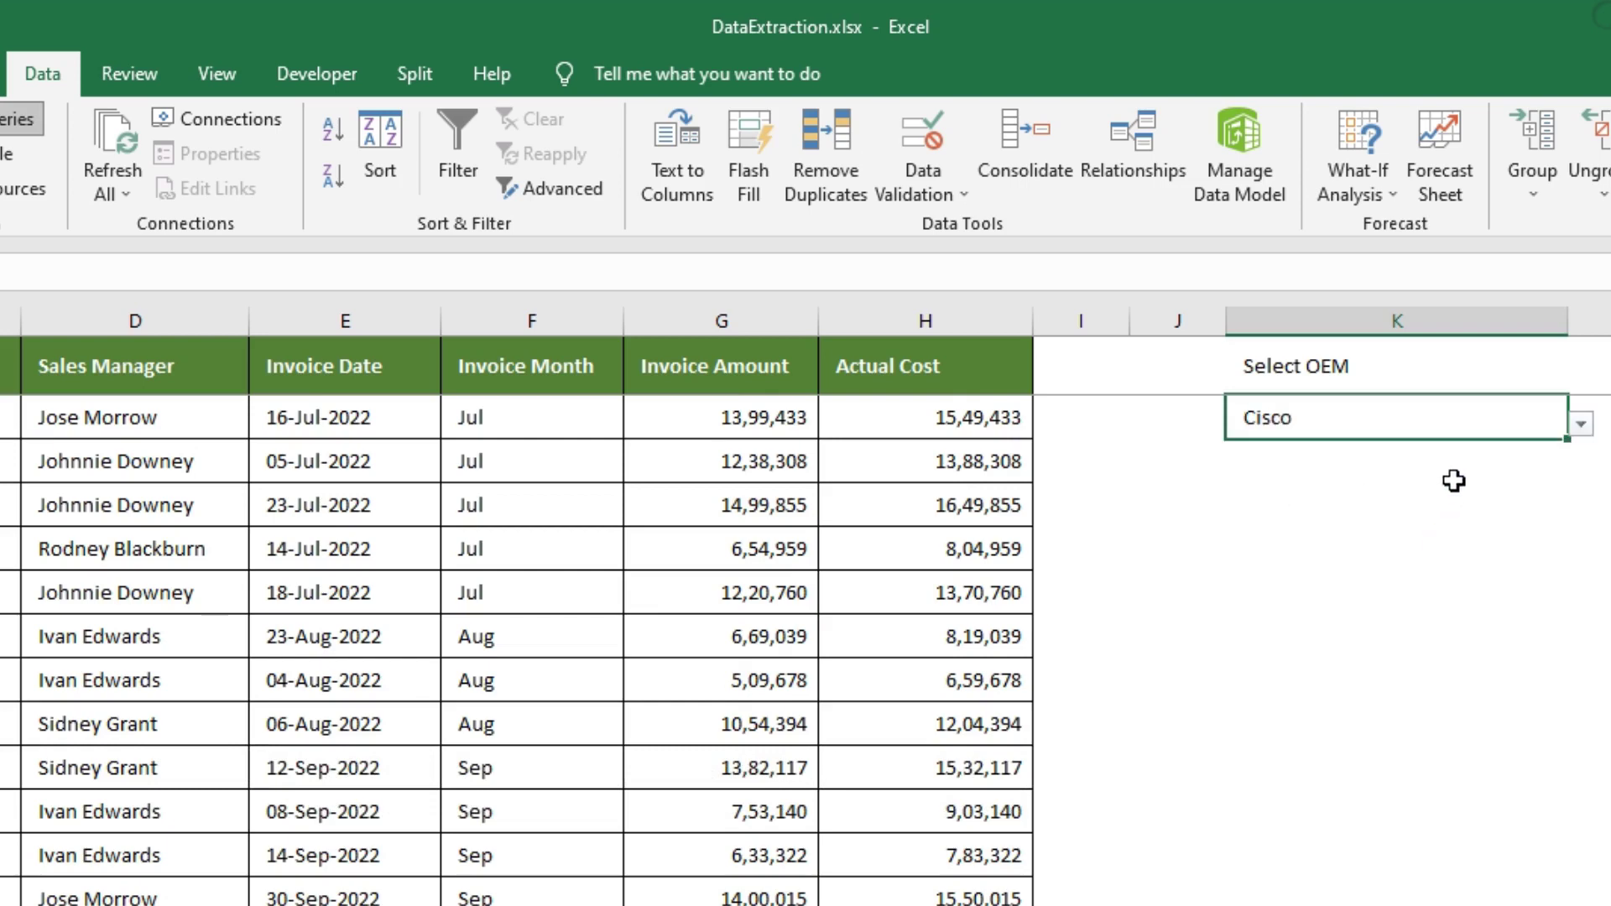
{"action": "left_click", "coordinate": [1581, 425]}
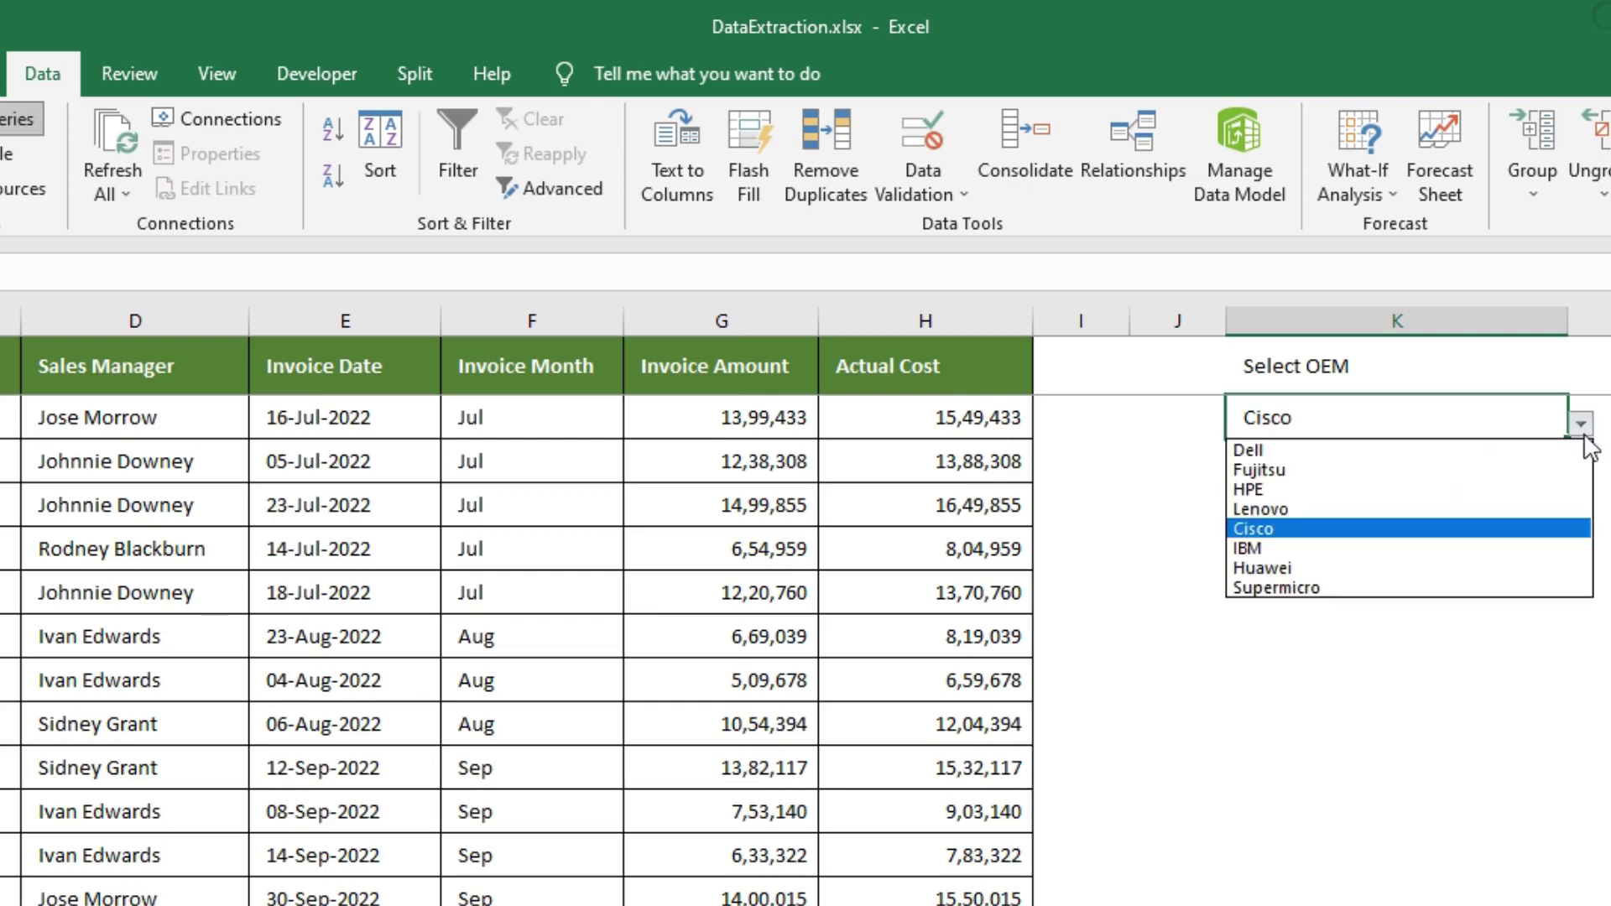
{"action": "left_click", "coordinate": [1326, 509]}
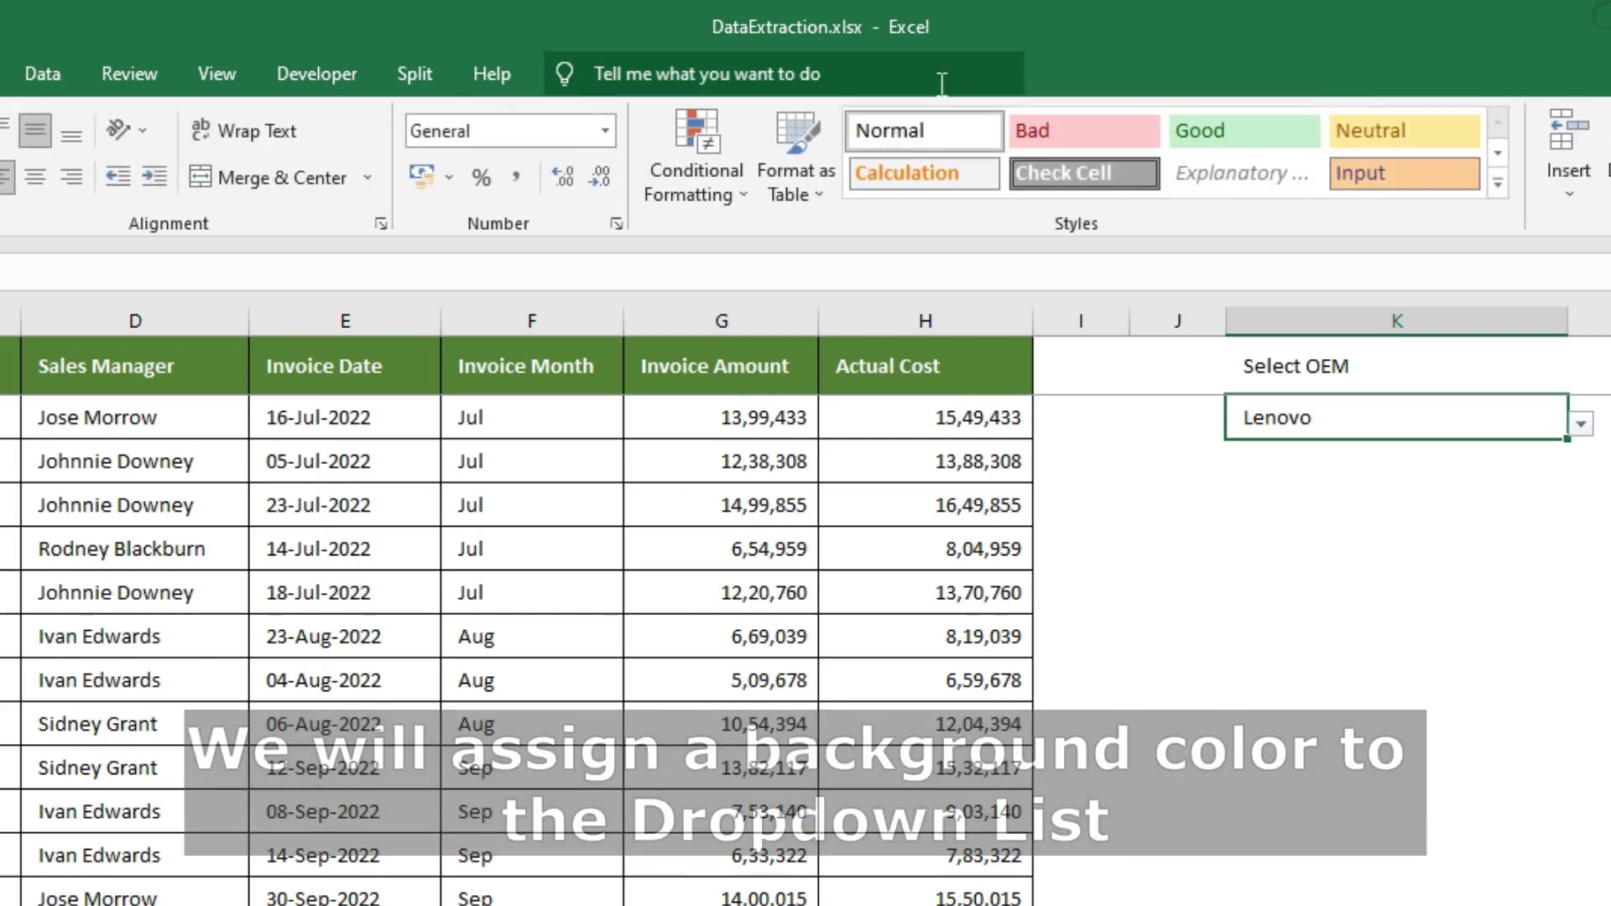
{"action": "left_click", "coordinate": [1496, 183]}
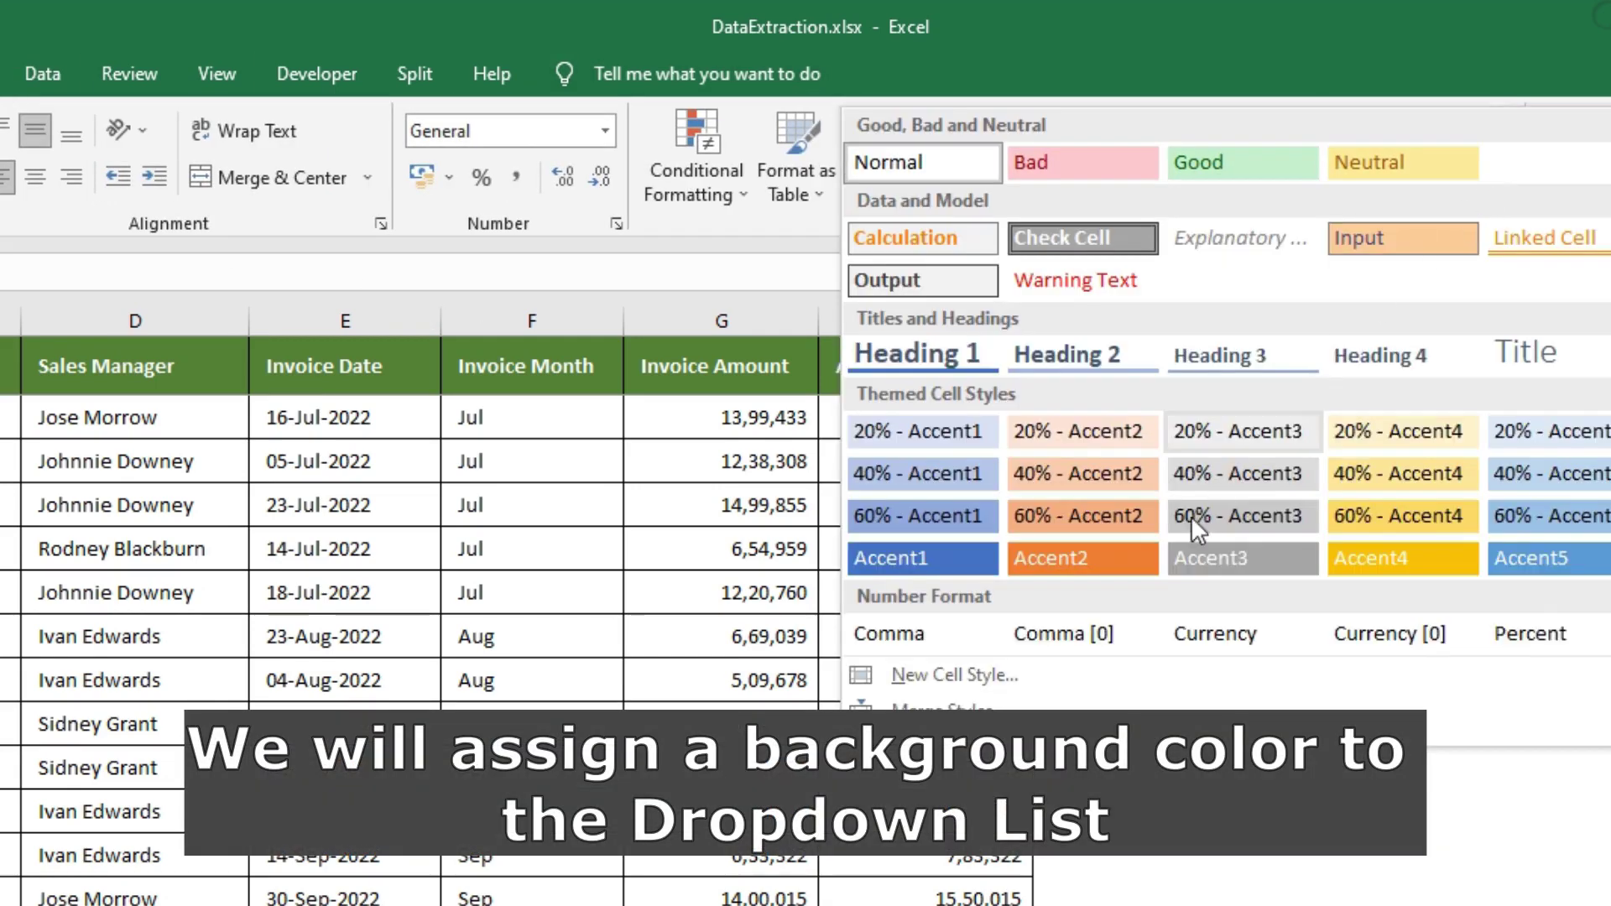
Give the Lenovo cell the orange Accent2 style and make K1:K2 a table named OEMList
{"action": "left_click", "coordinate": [1137, 573]}
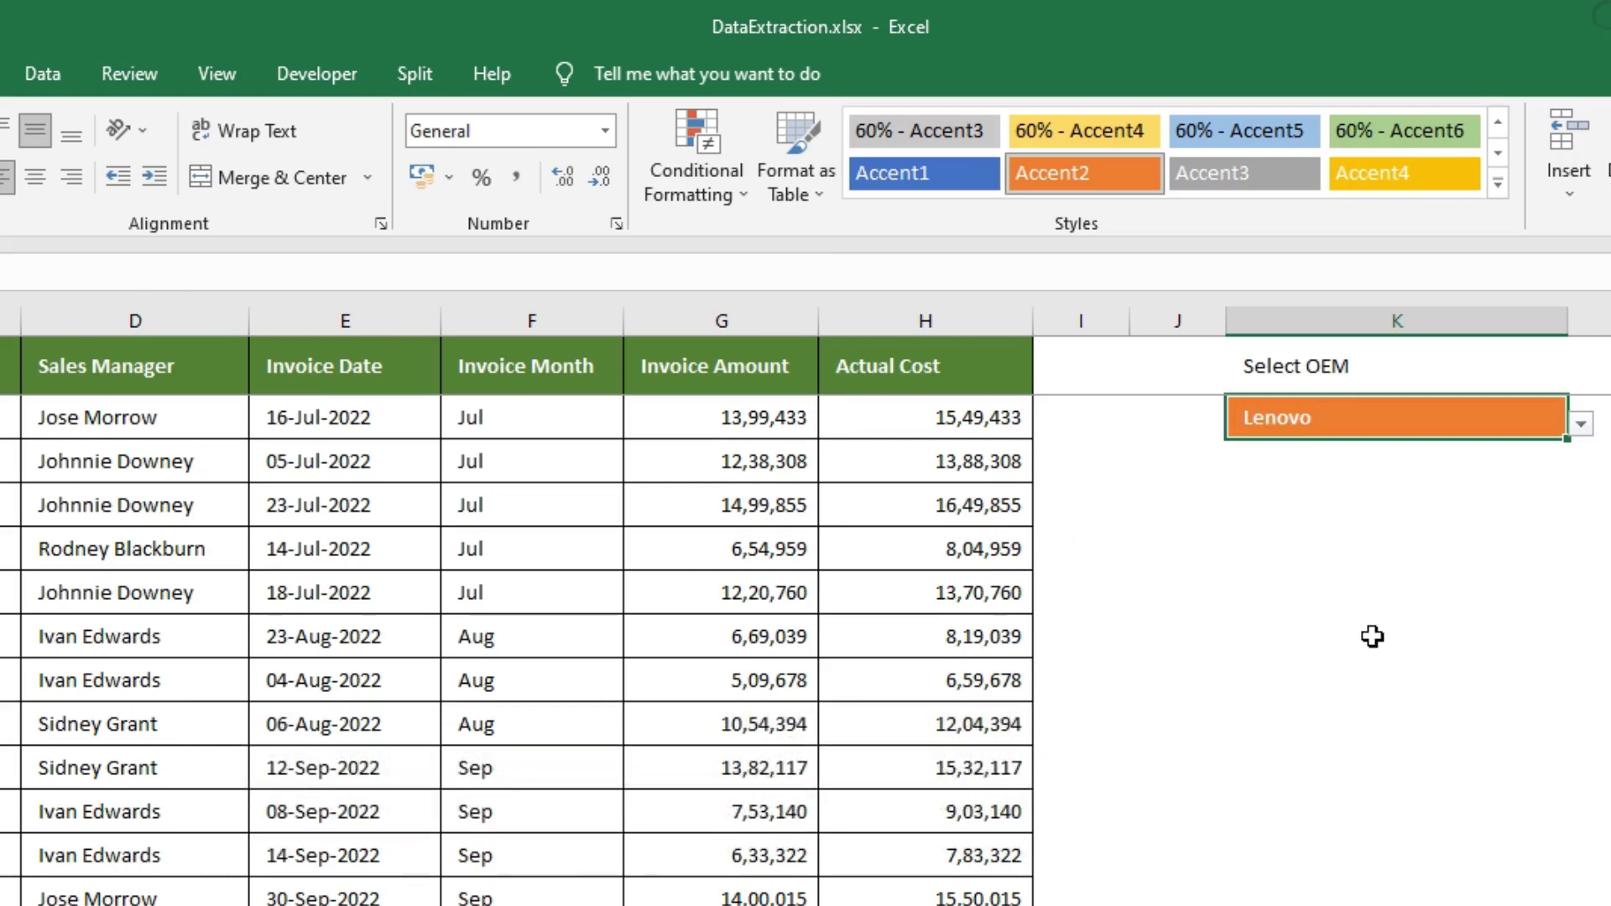
{"action": "left_click", "coordinate": [1361, 675]}
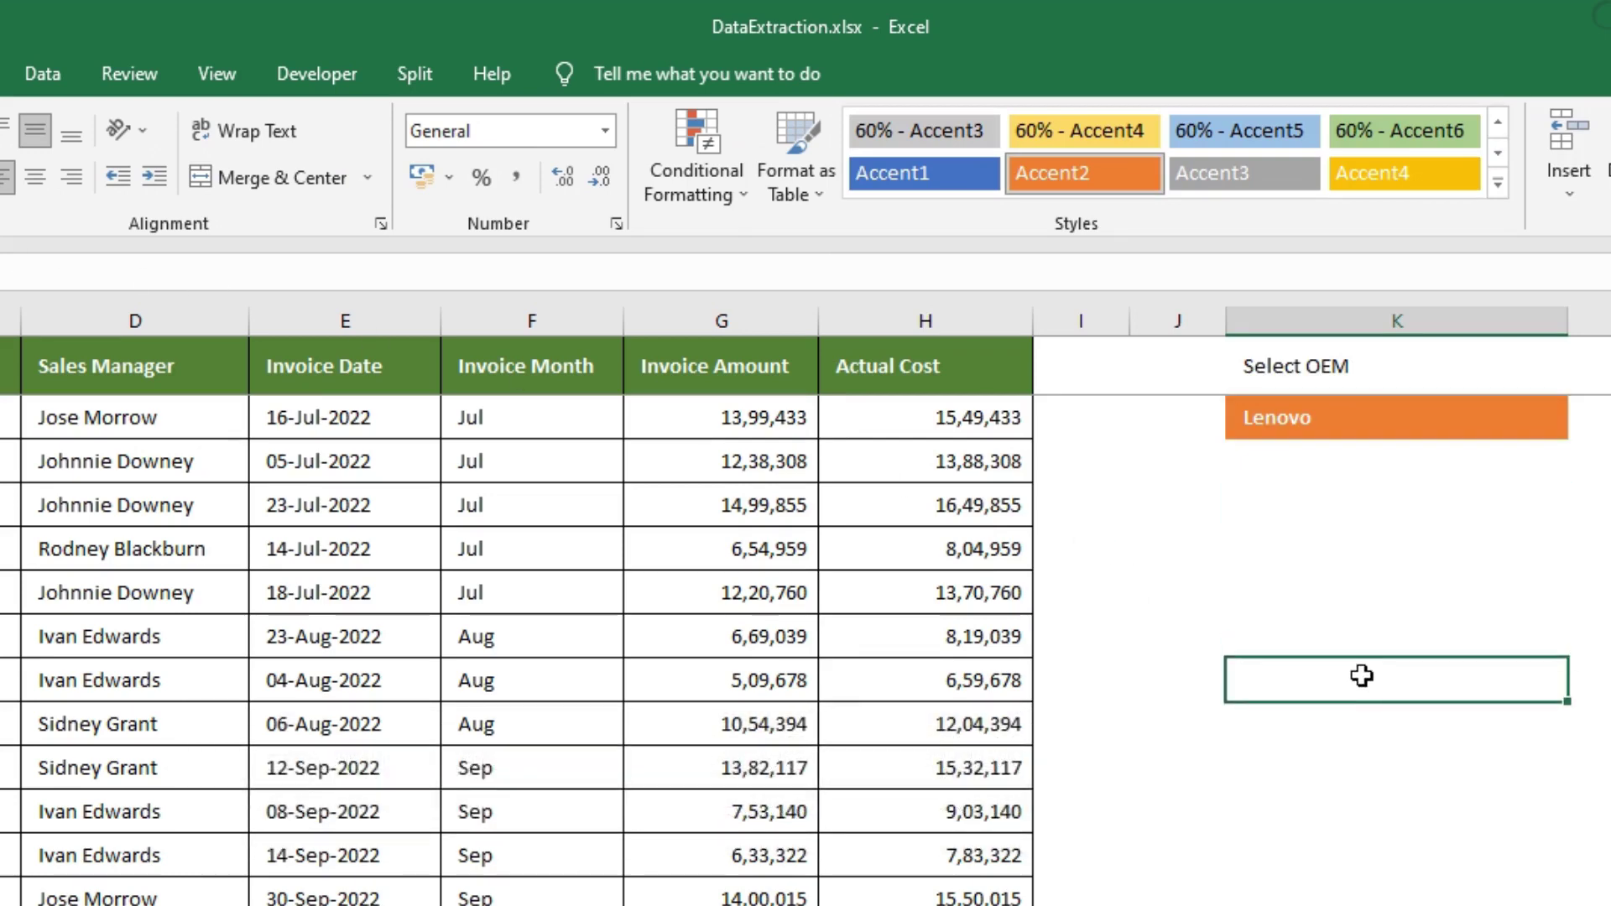
{"action": "left_click", "coordinate": [1345, 384]}
{"action": "left_click_drag", "start_coordinate": [1345, 386], "coordinate": [1349, 402]}
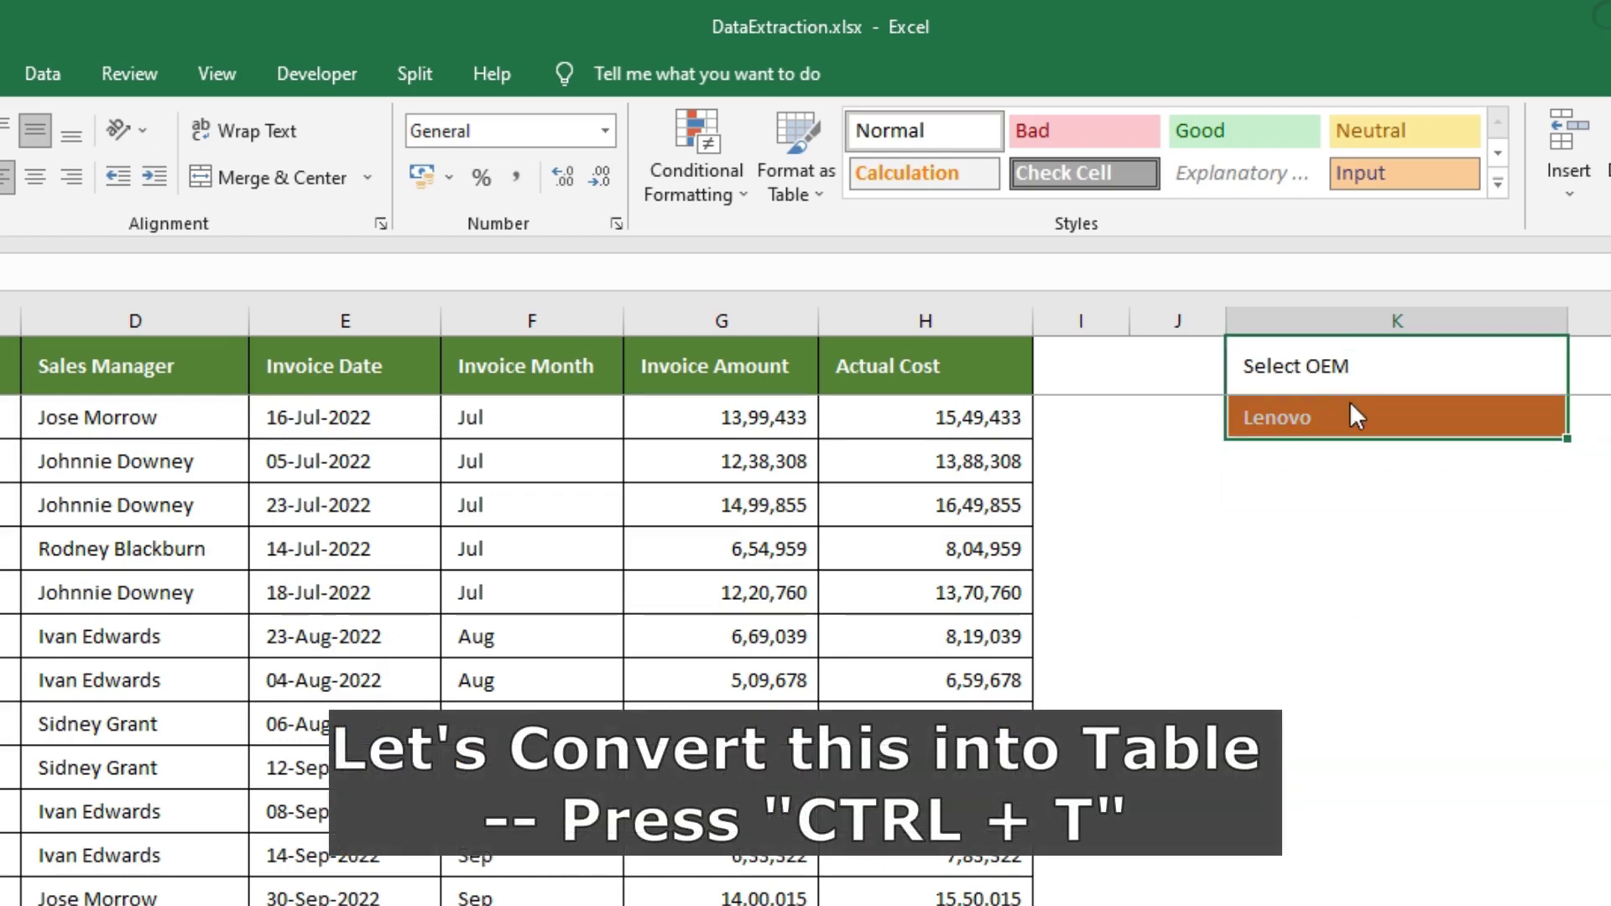
{"action": "key", "text": "ctrl+t"}
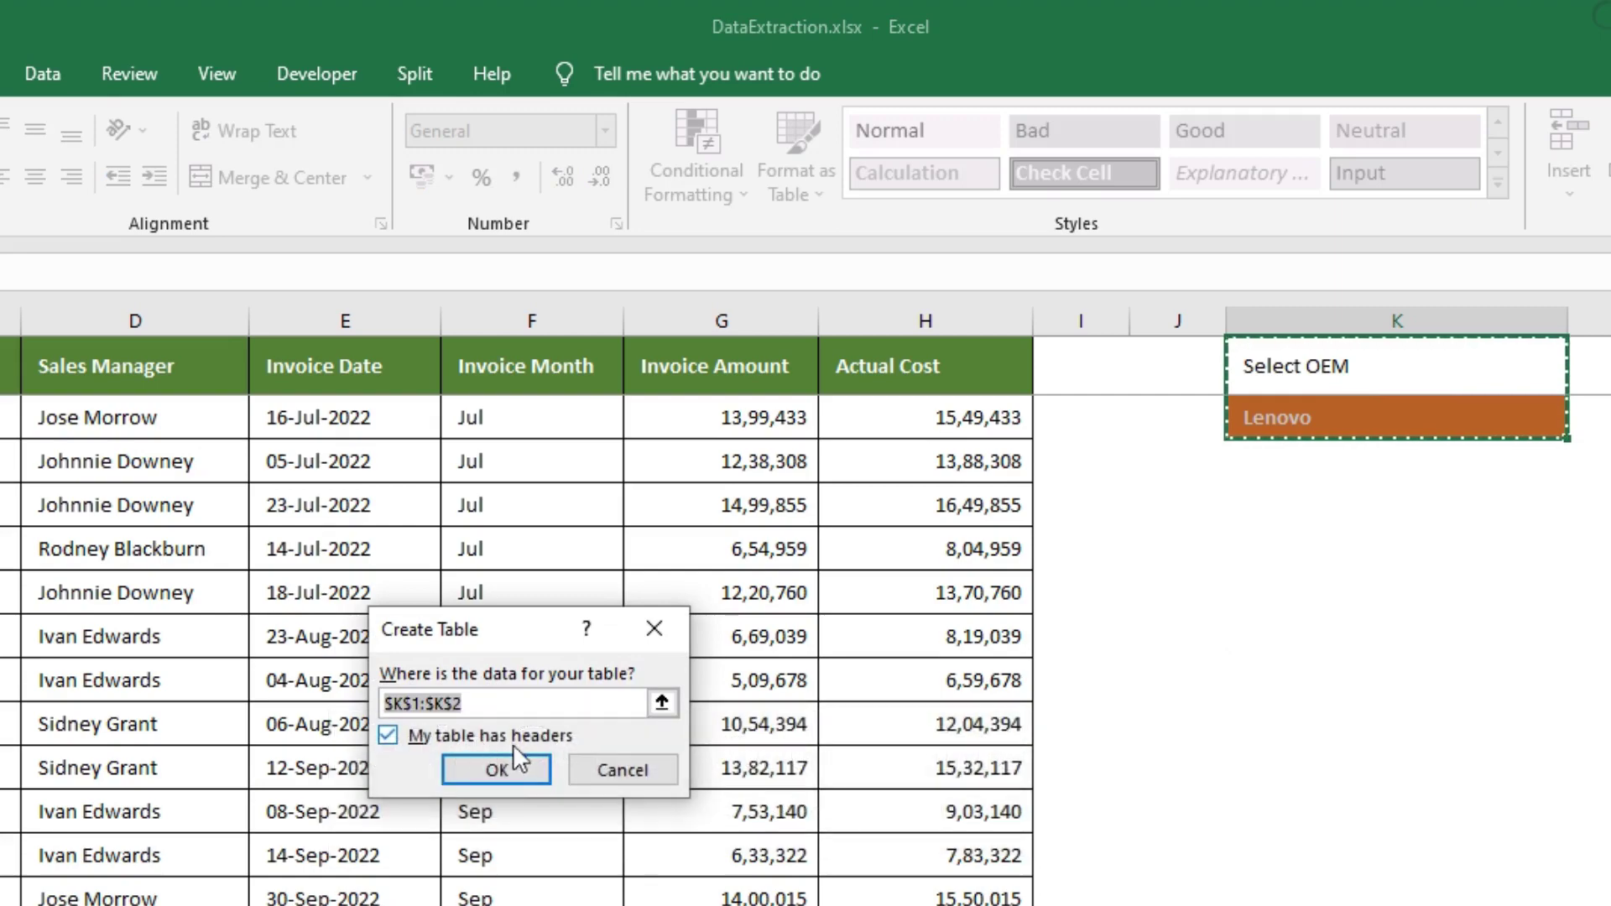
{"action": "left_click", "coordinate": [506, 776]}
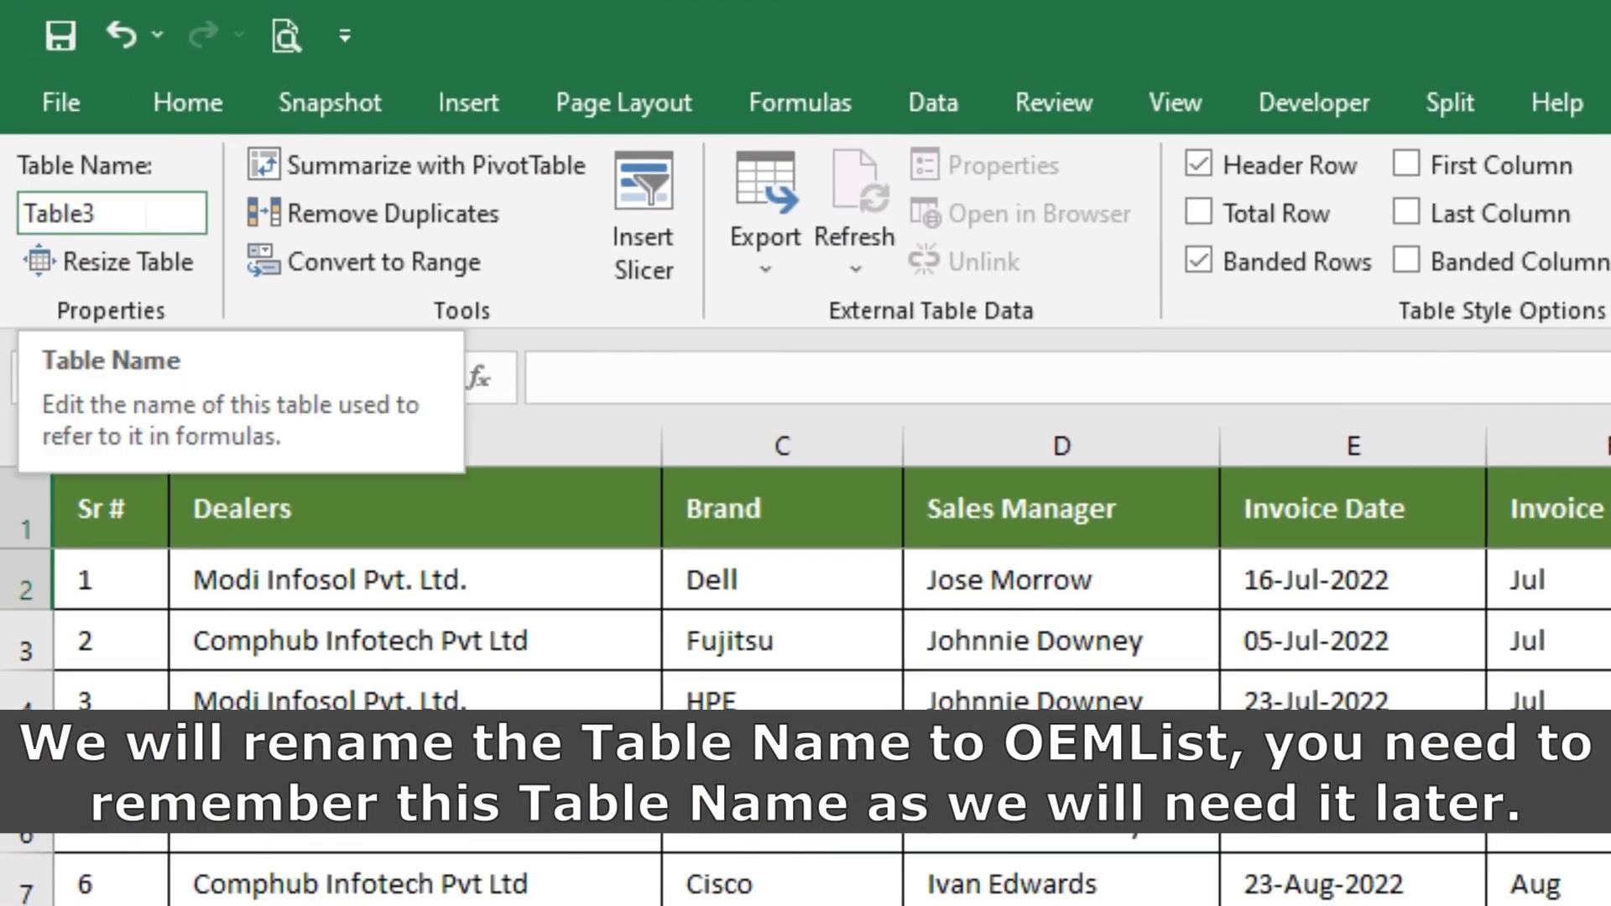
{"action": "left_click", "coordinate": [147, 215]}
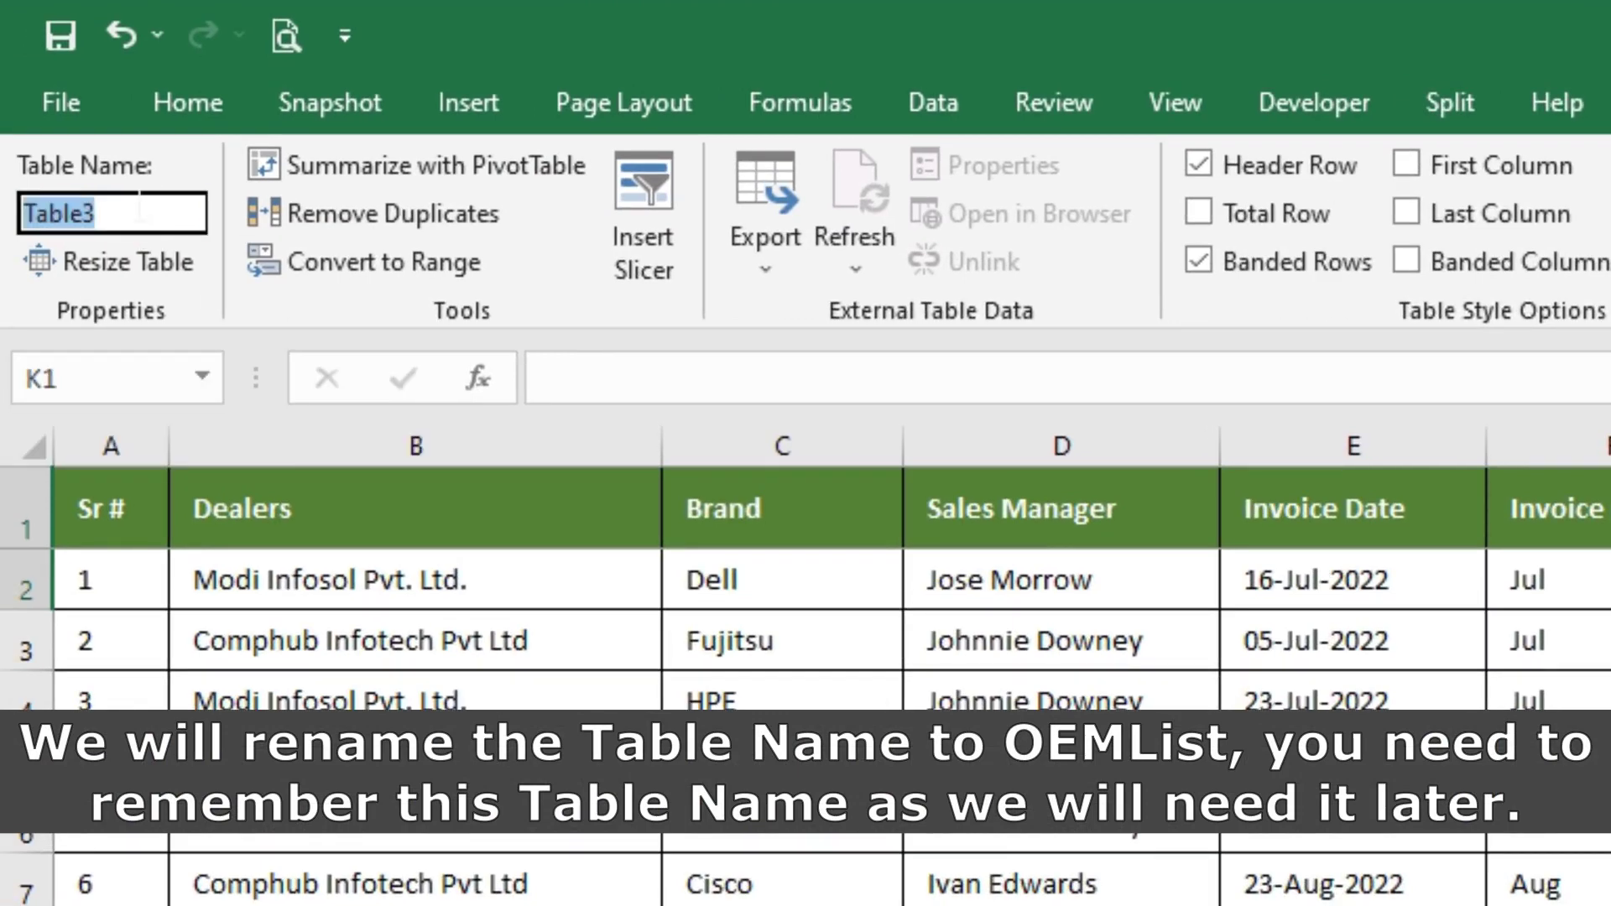
{"action": "type", "text": "OEML"}
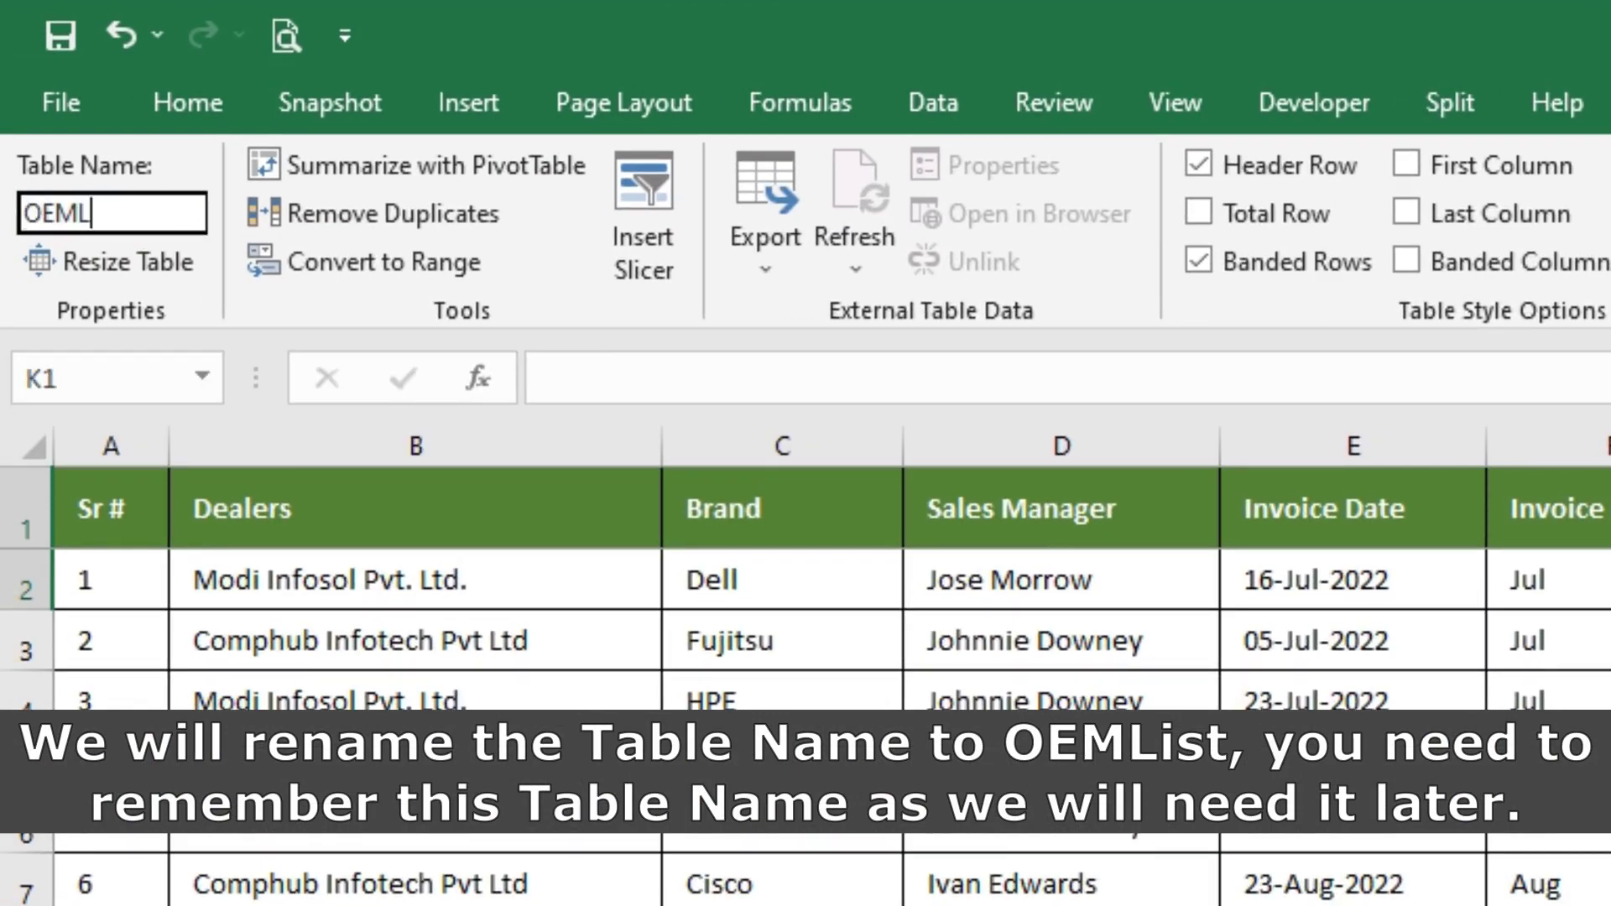
{"action": "type", "text": "ist"}
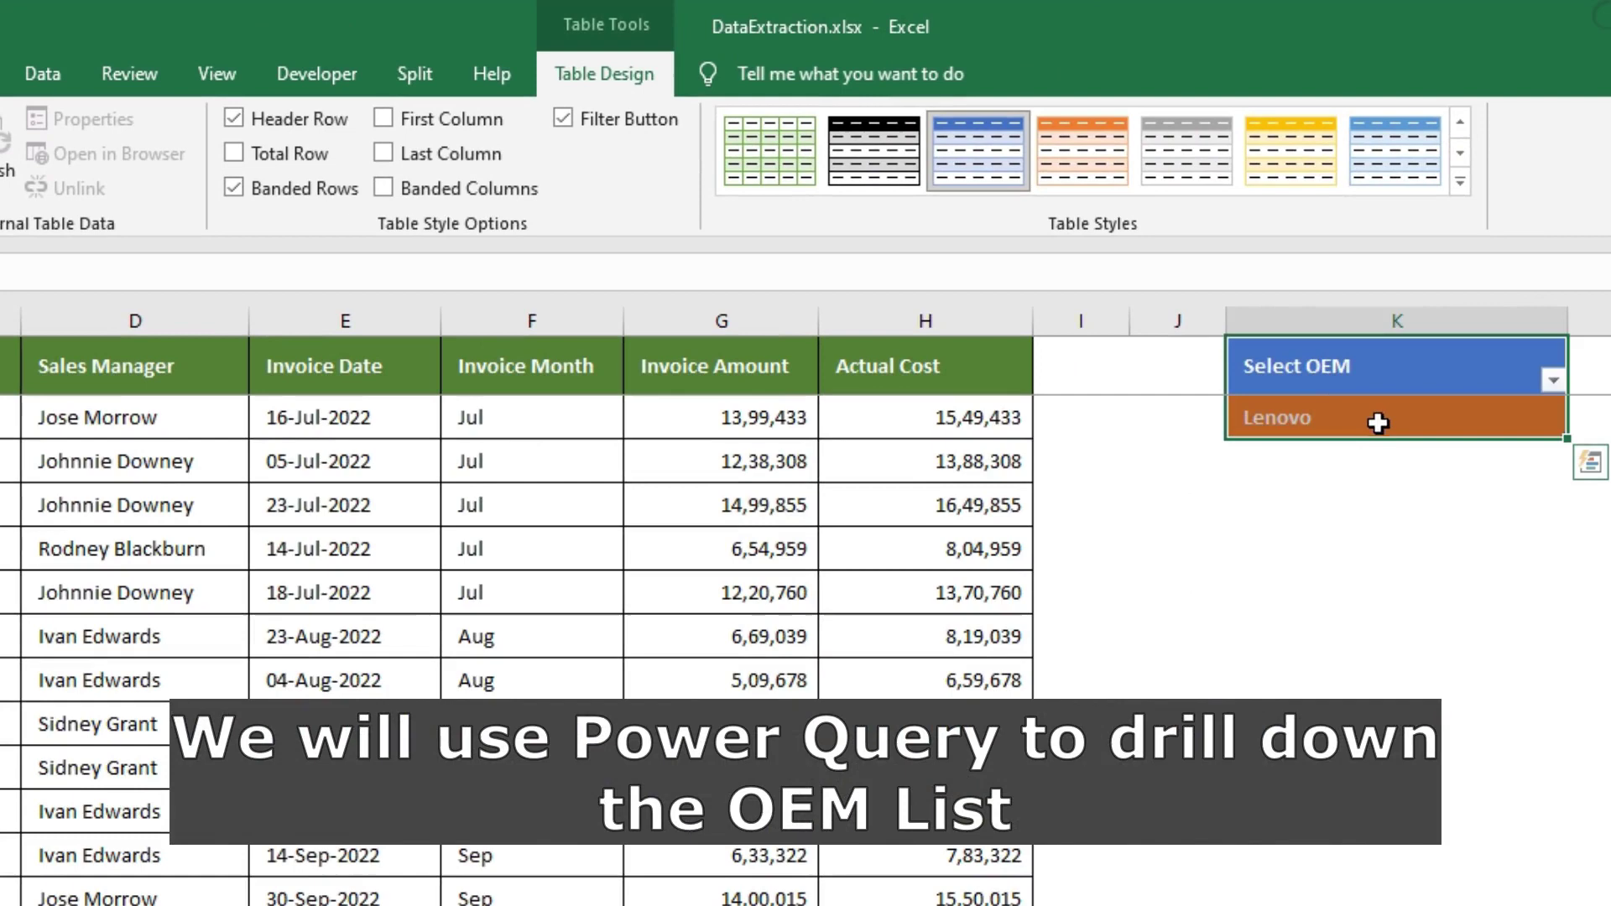
Load the OEMList table into Power Query and drill down to the single value Lenovo
{"action": "left_click", "coordinate": [1367, 418]}
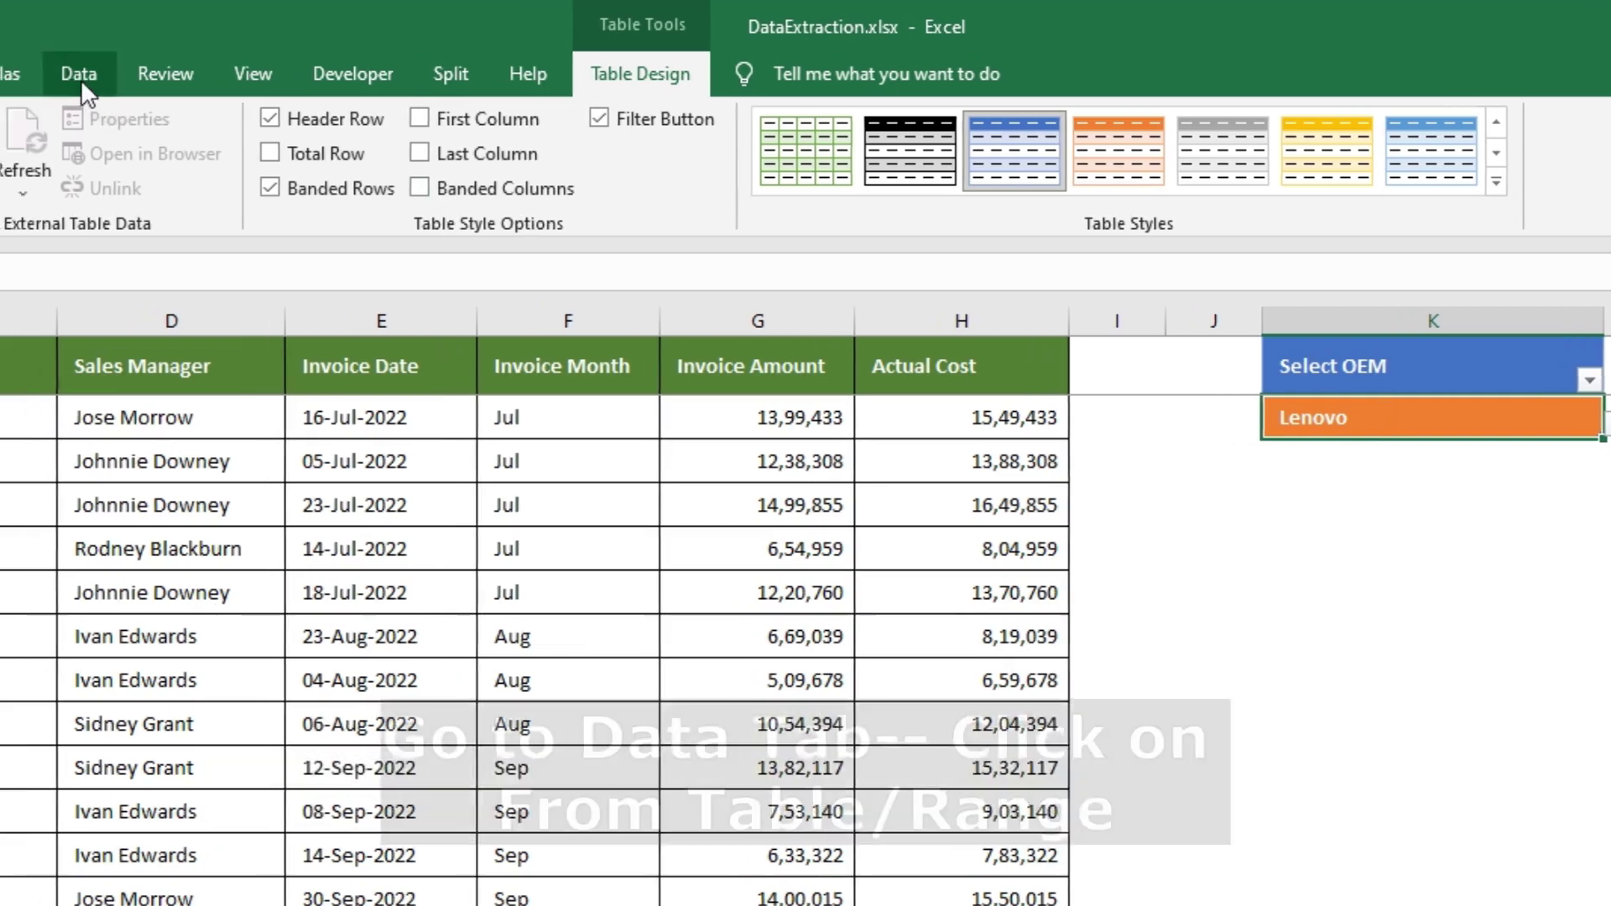
{"action": "left_click", "coordinate": [80, 76]}
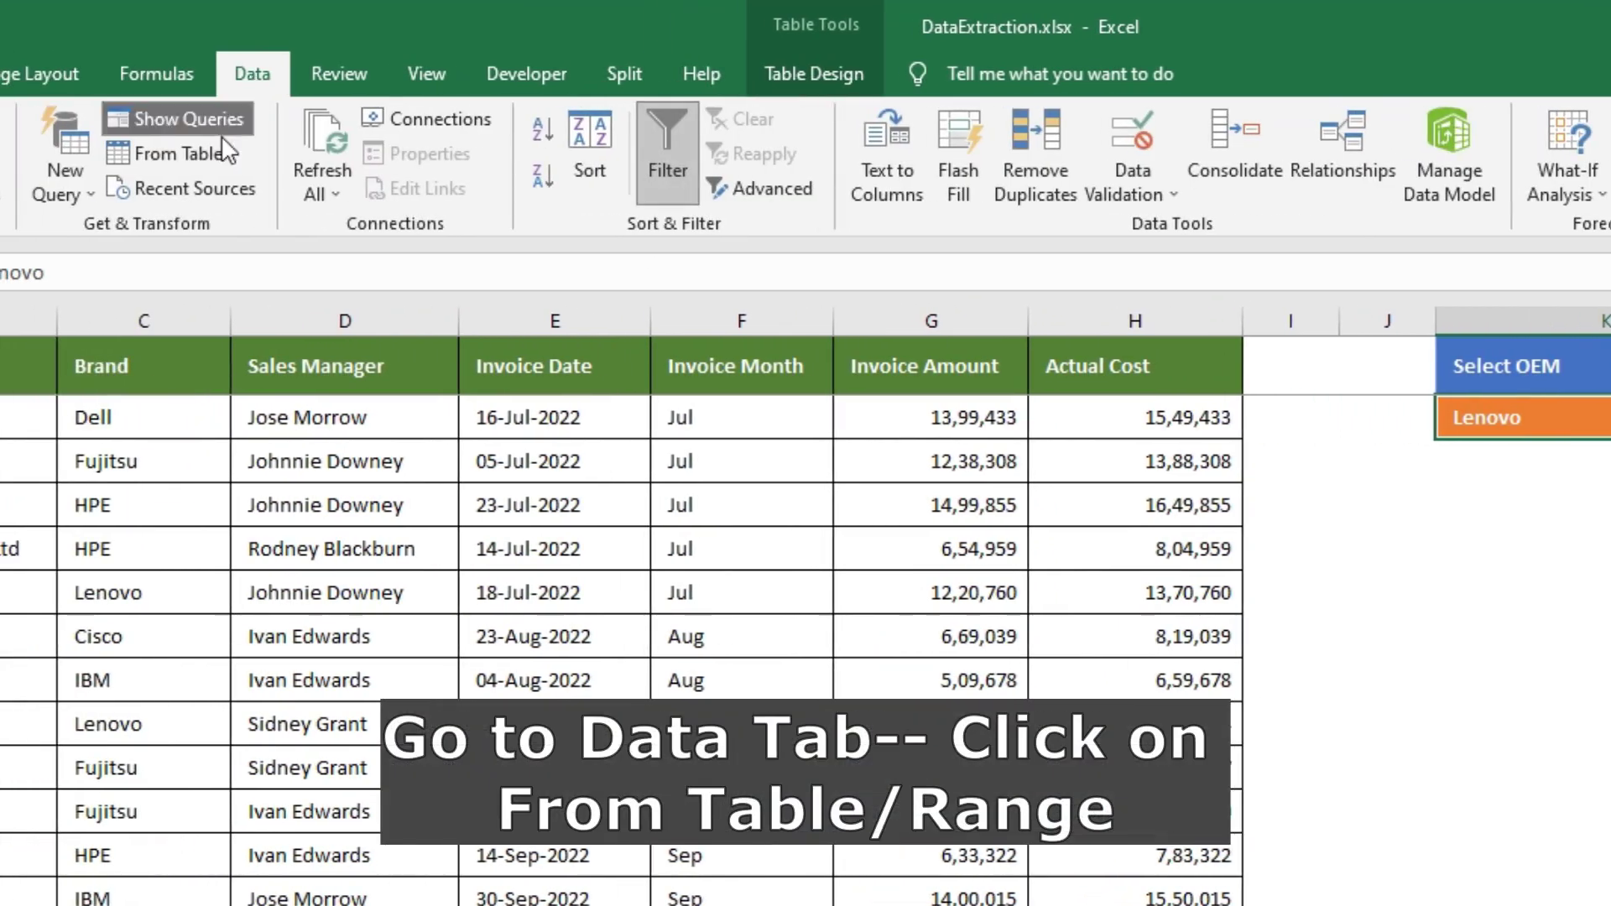
{"action": "left_click", "coordinate": [198, 153]}
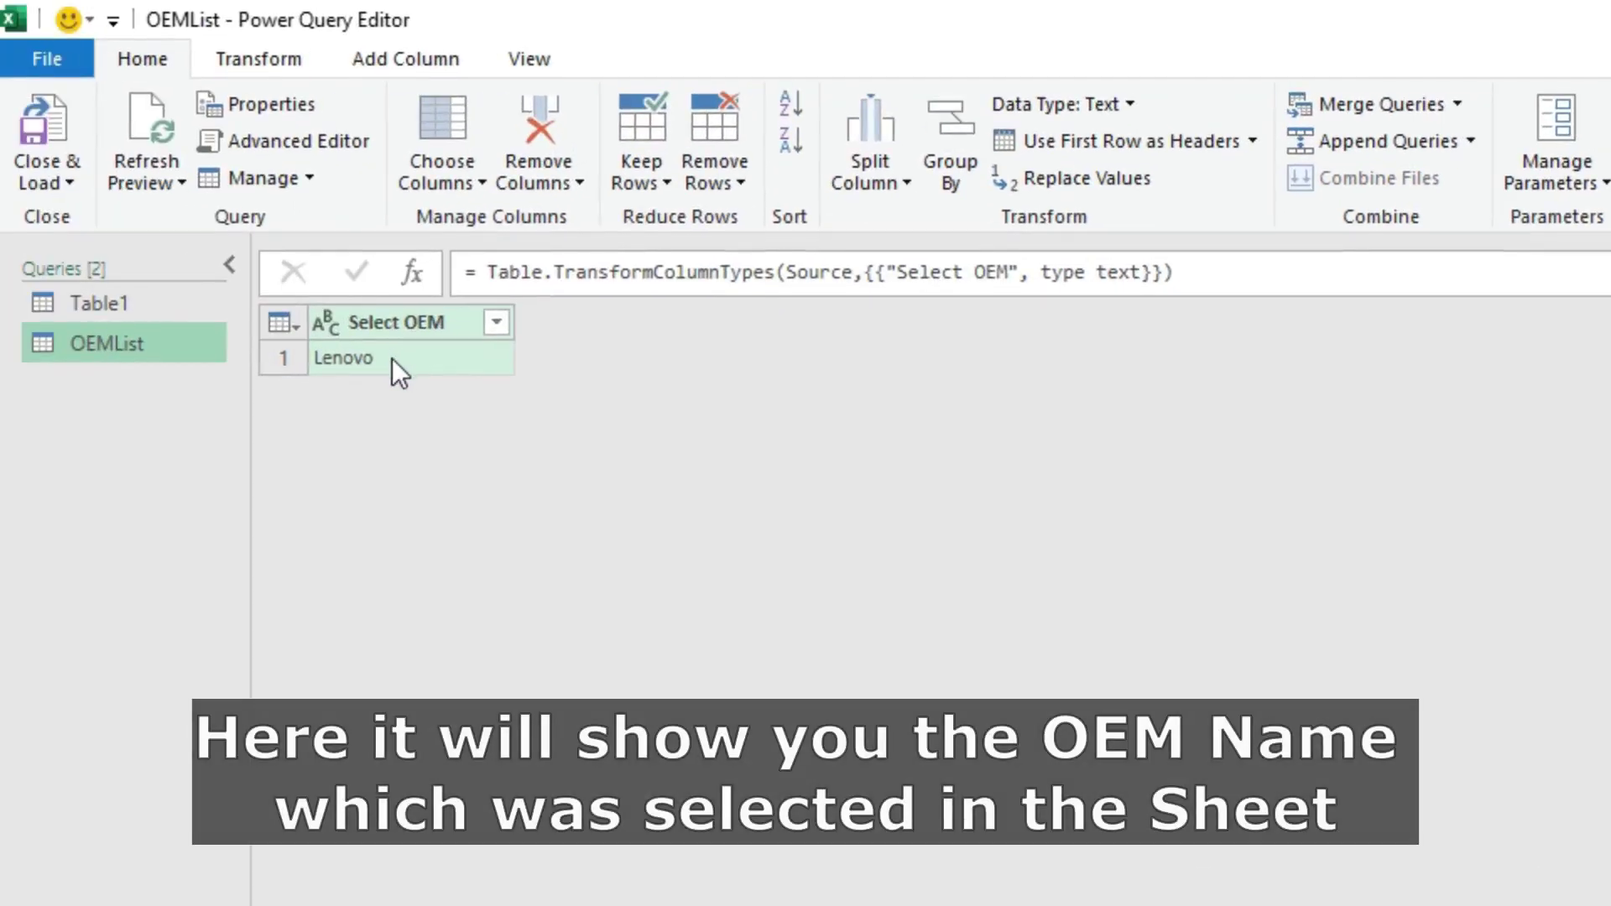
{"action": "left_click", "coordinate": [391, 359]}
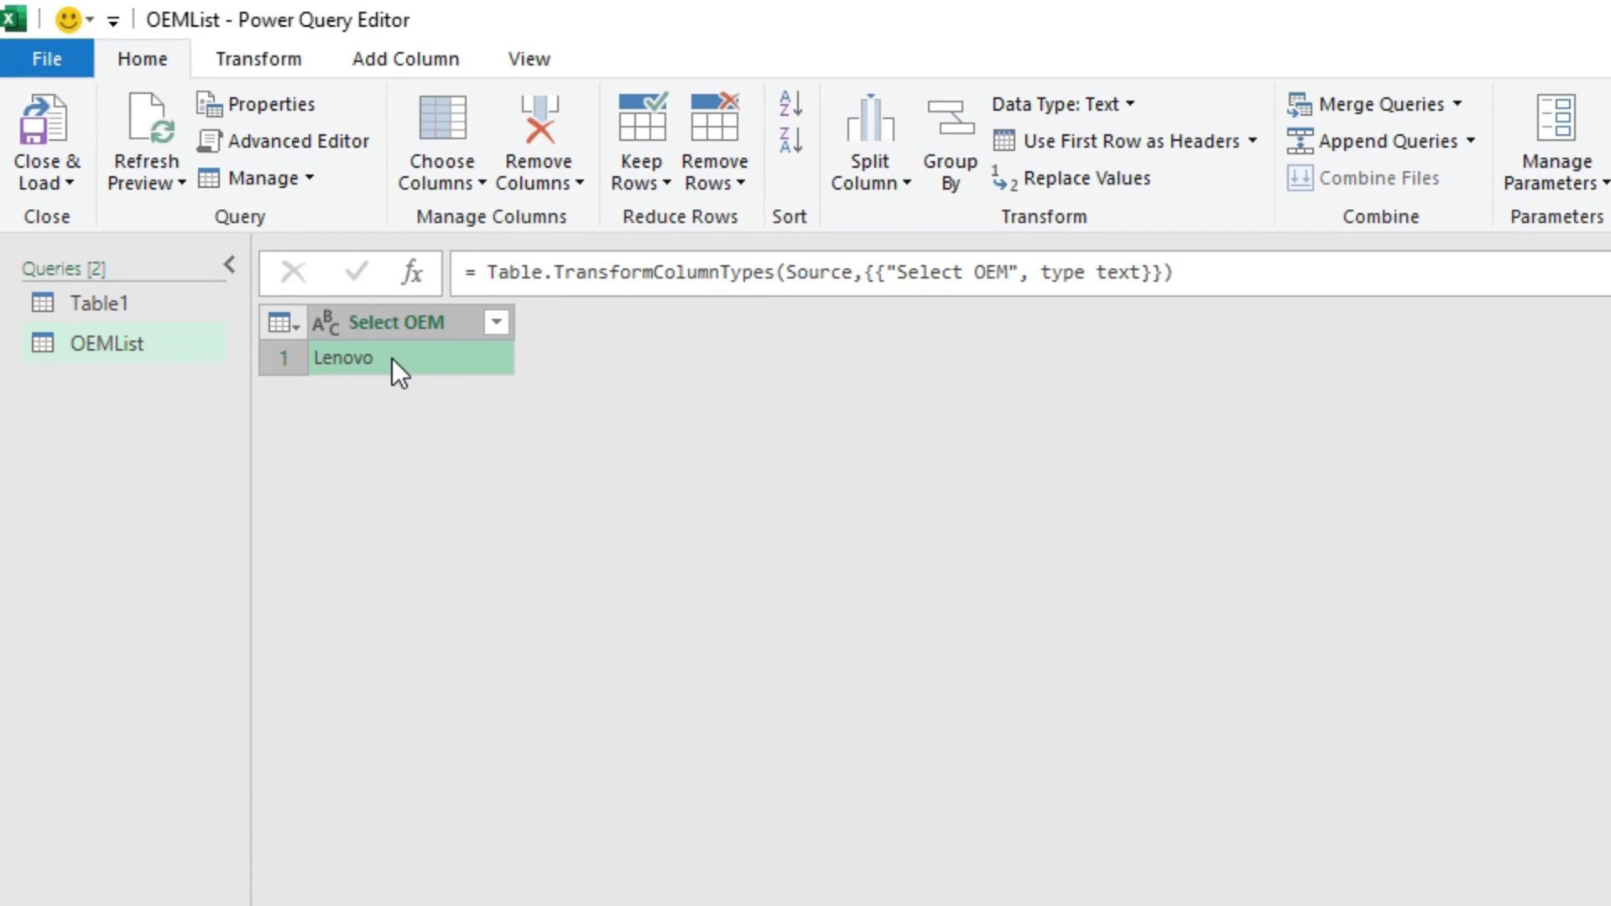
{"action": "right_click", "coordinate": [391, 359]}
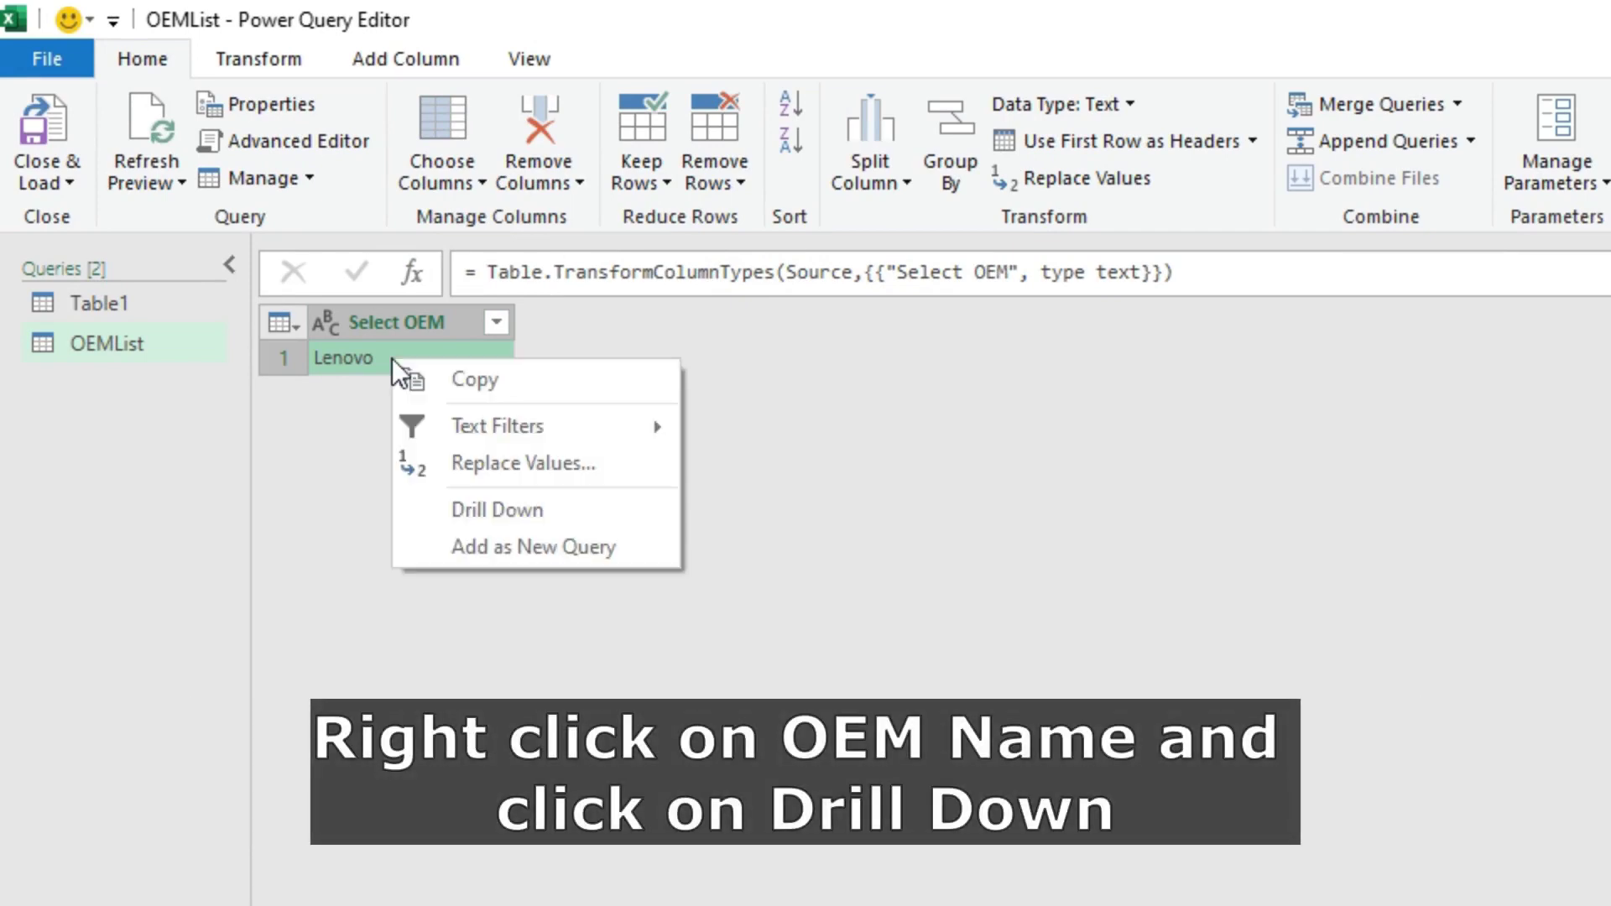
{"action": "left_click", "coordinate": [477, 511]}
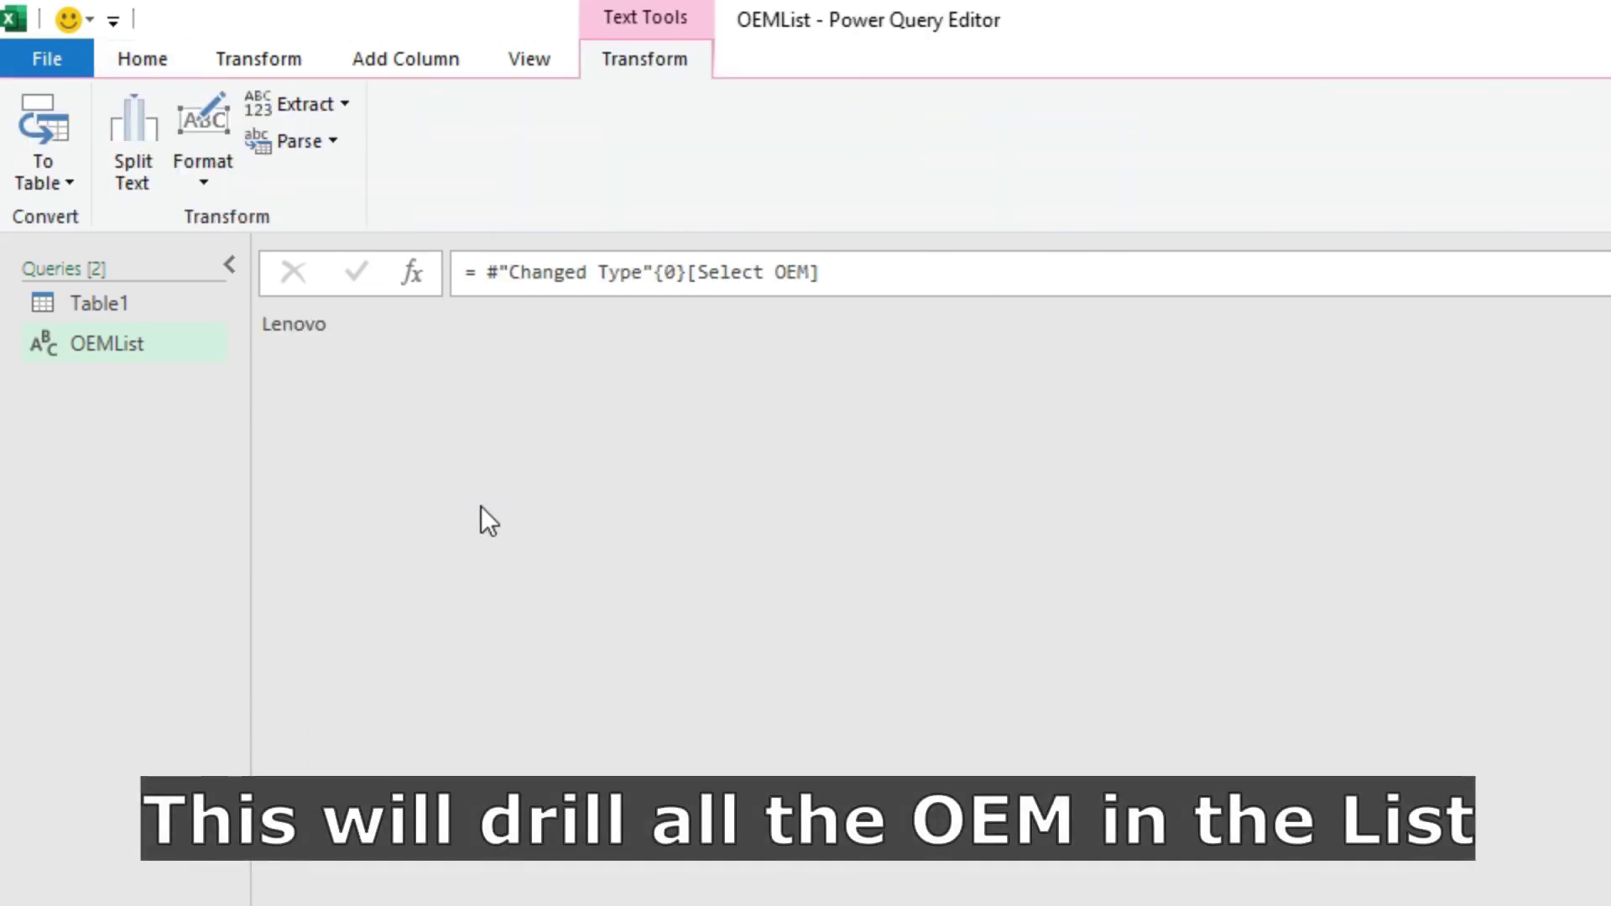
Load OEMList as connection only and check it appears in Workbook Queries beside Table1
{"action": "left_click", "coordinate": [154, 56]}
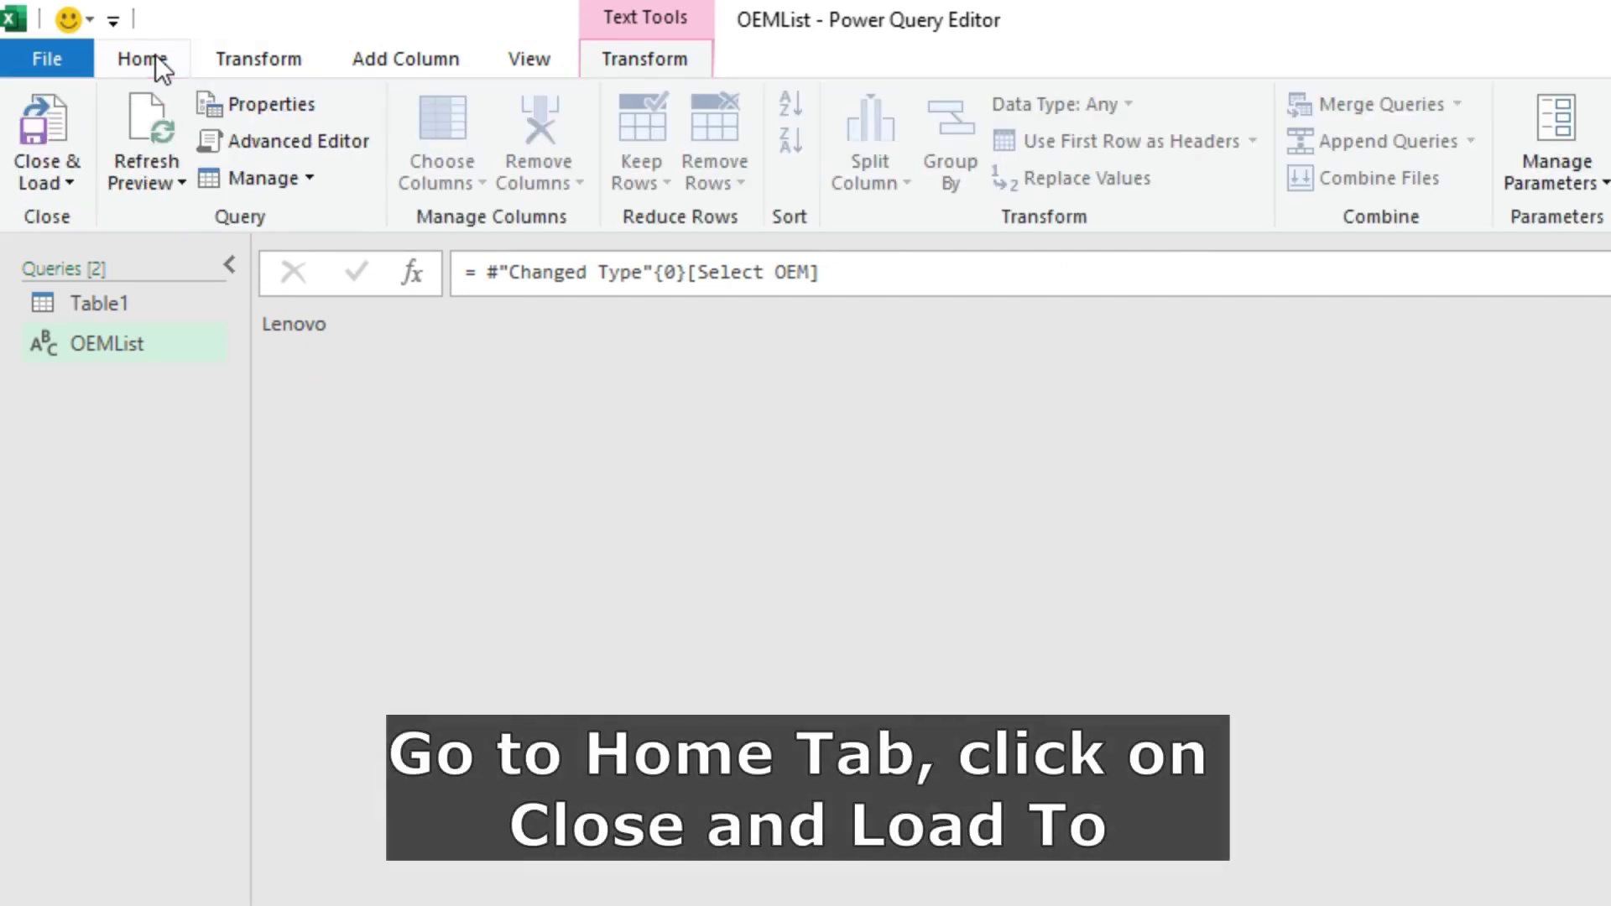
{"action": "left_click", "coordinate": [71, 184]}
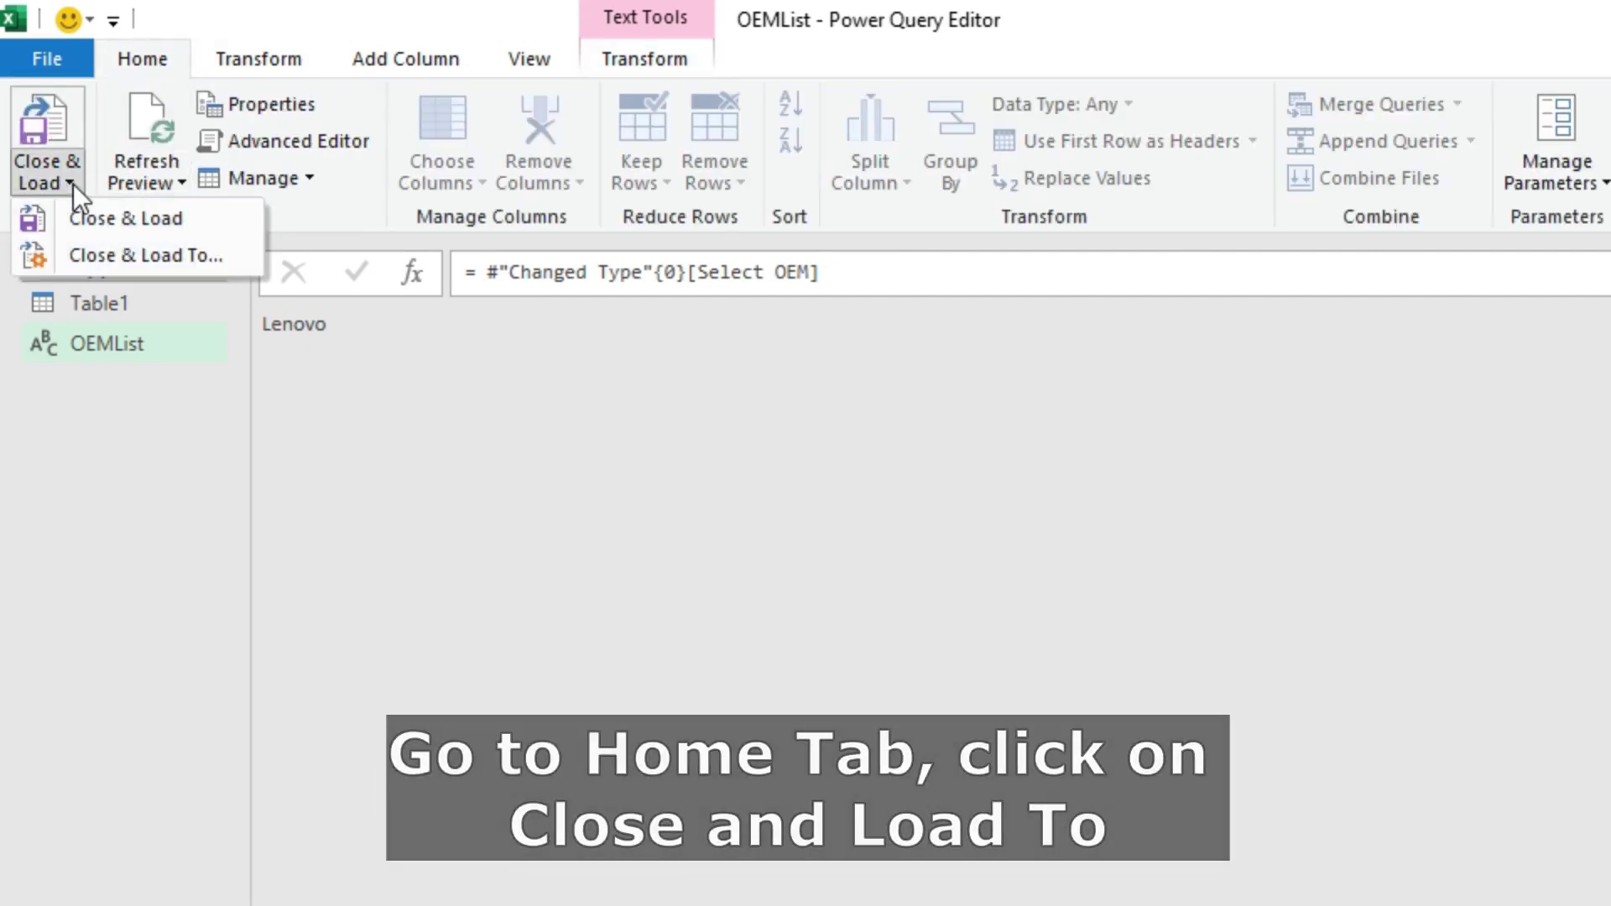
{"action": "left_click", "coordinate": [89, 255]}
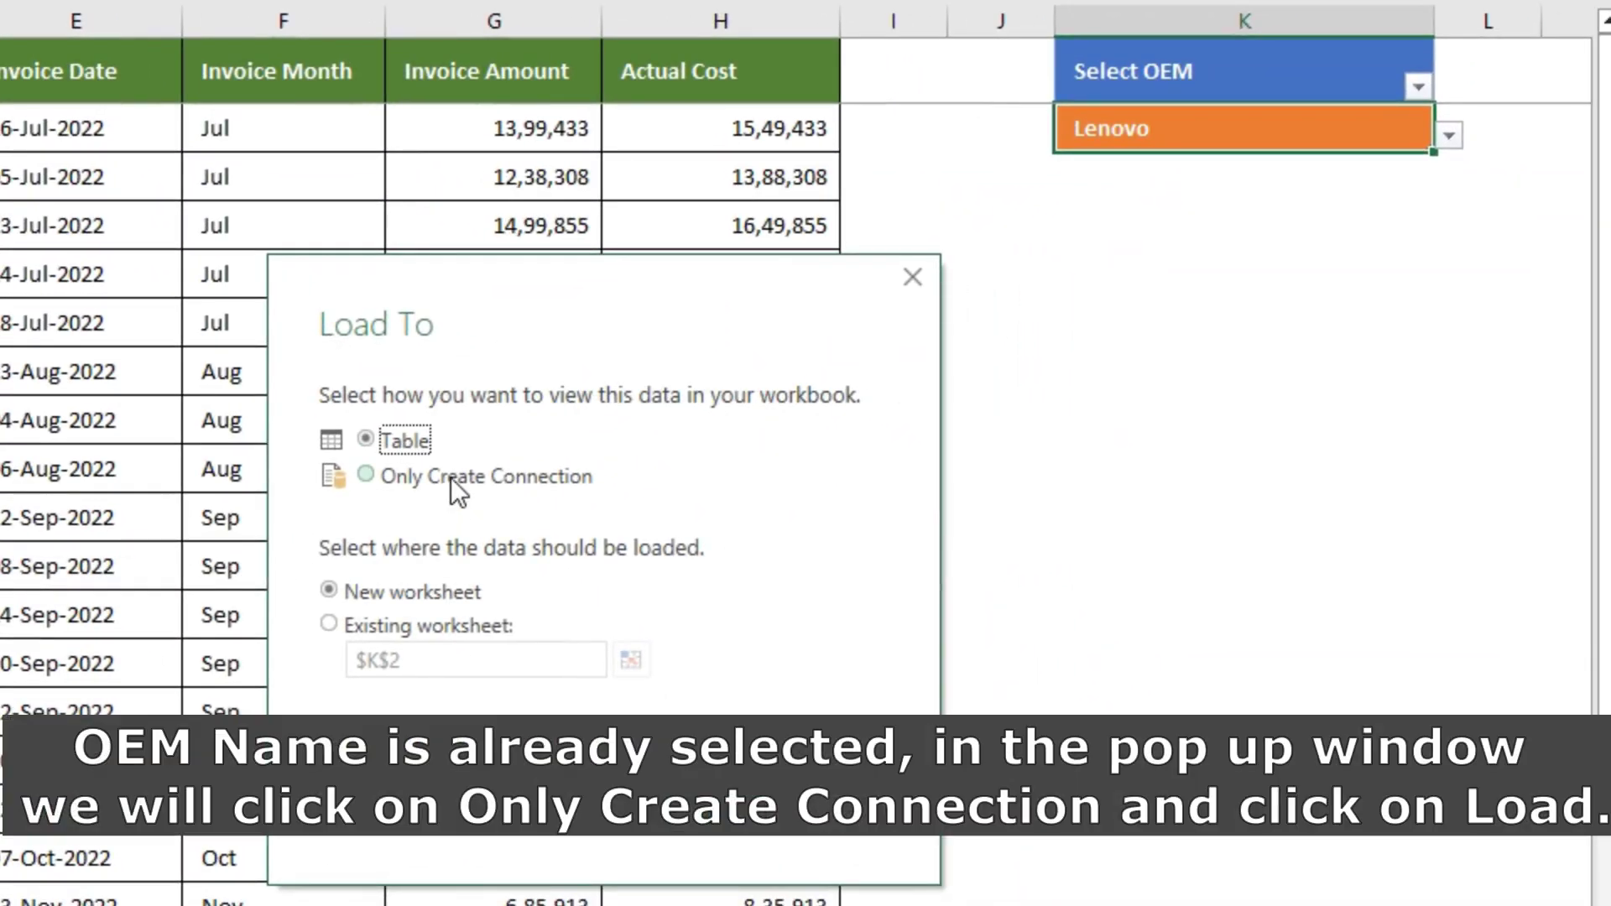
{"action": "left_click", "coordinate": [450, 477]}
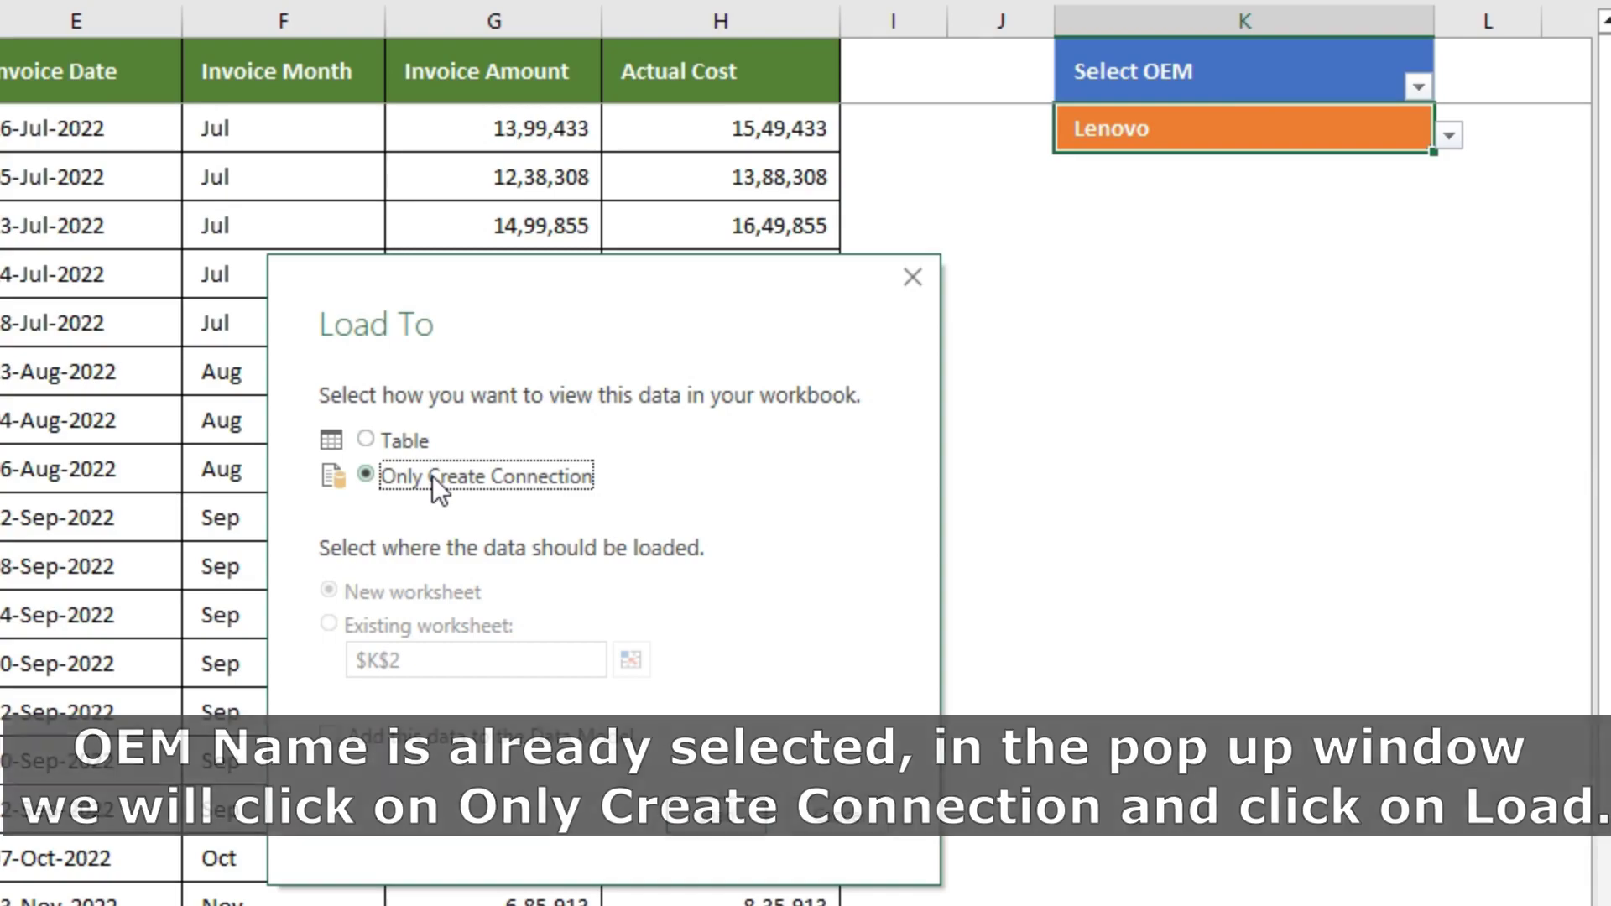
{"action": "left_click", "coordinate": [717, 817]}
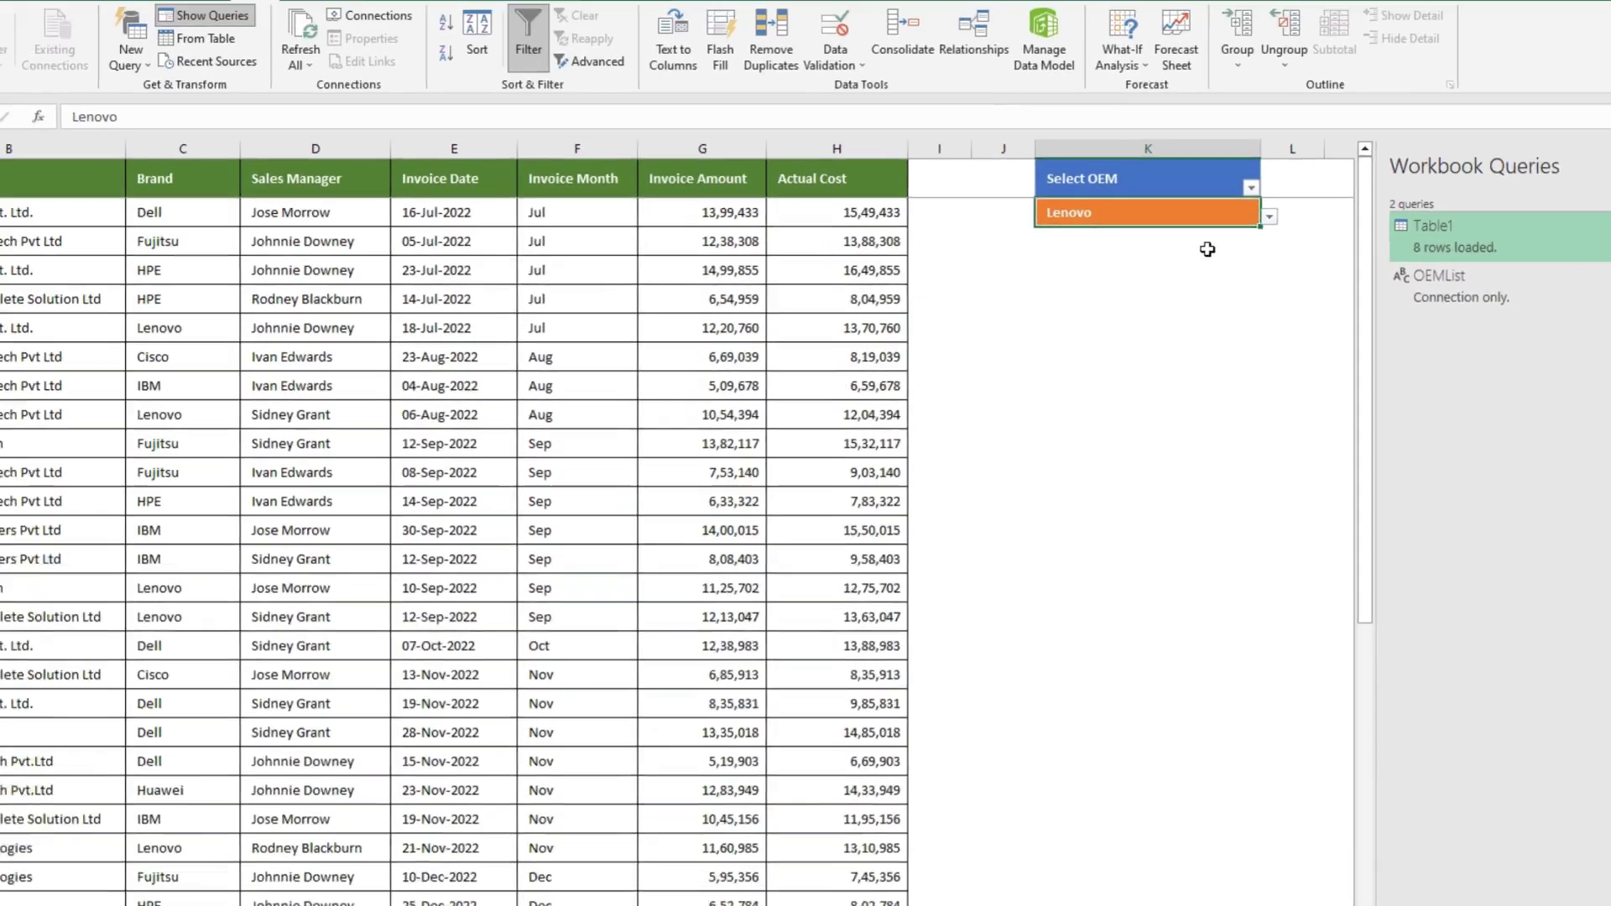
{"action": "left_click", "coordinate": [1193, 249]}
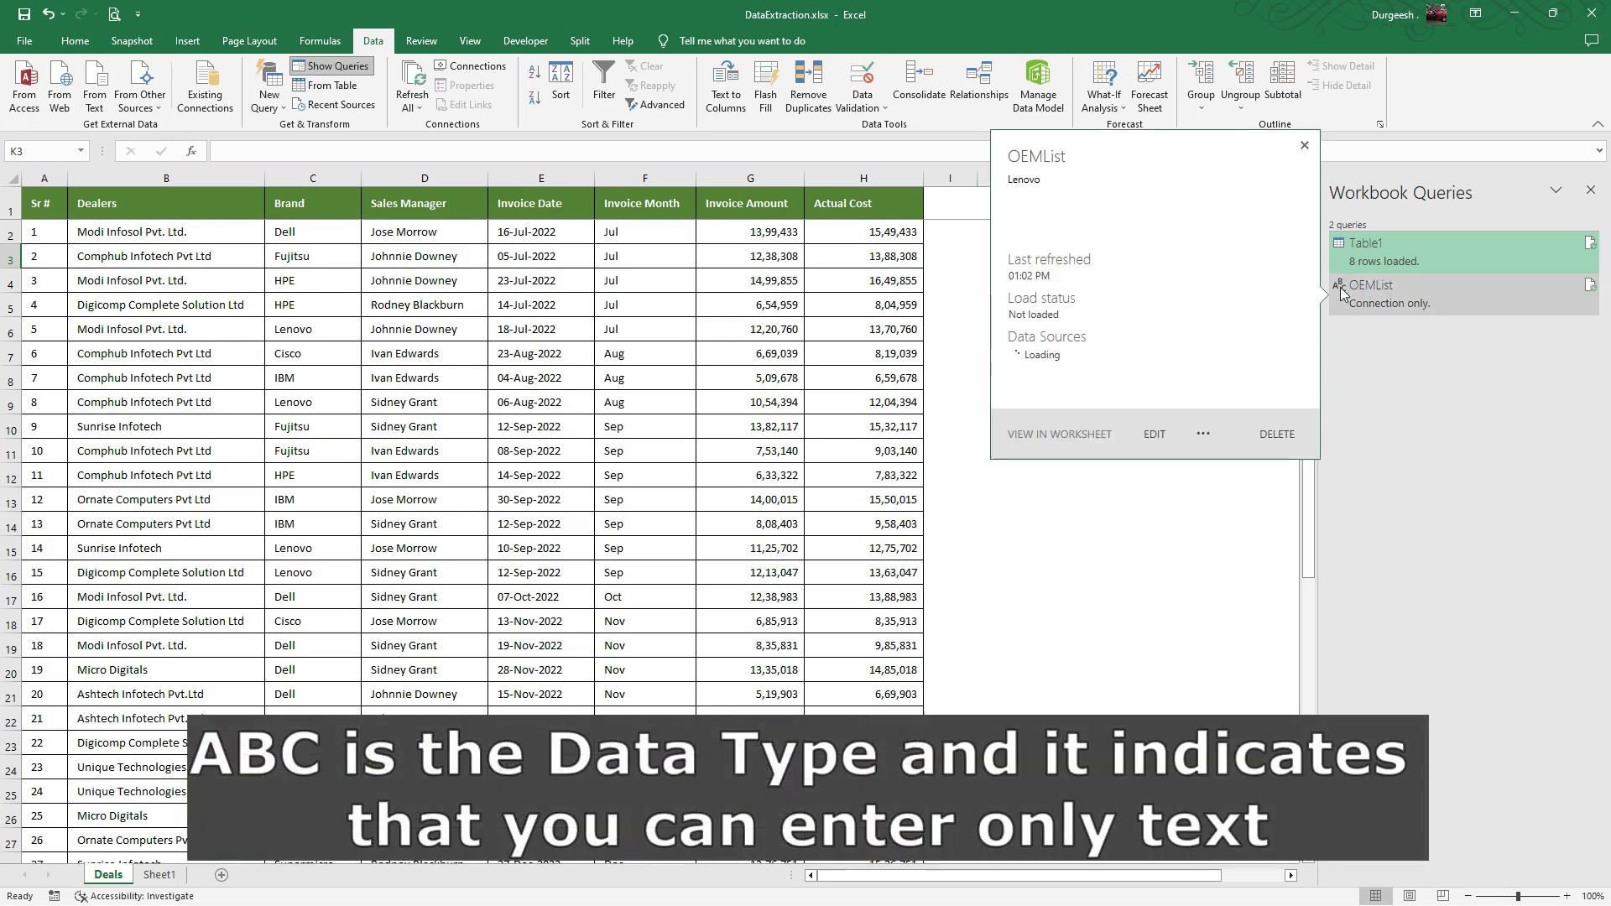
{"action": "mouse_move", "coordinate": [1438, 276]}
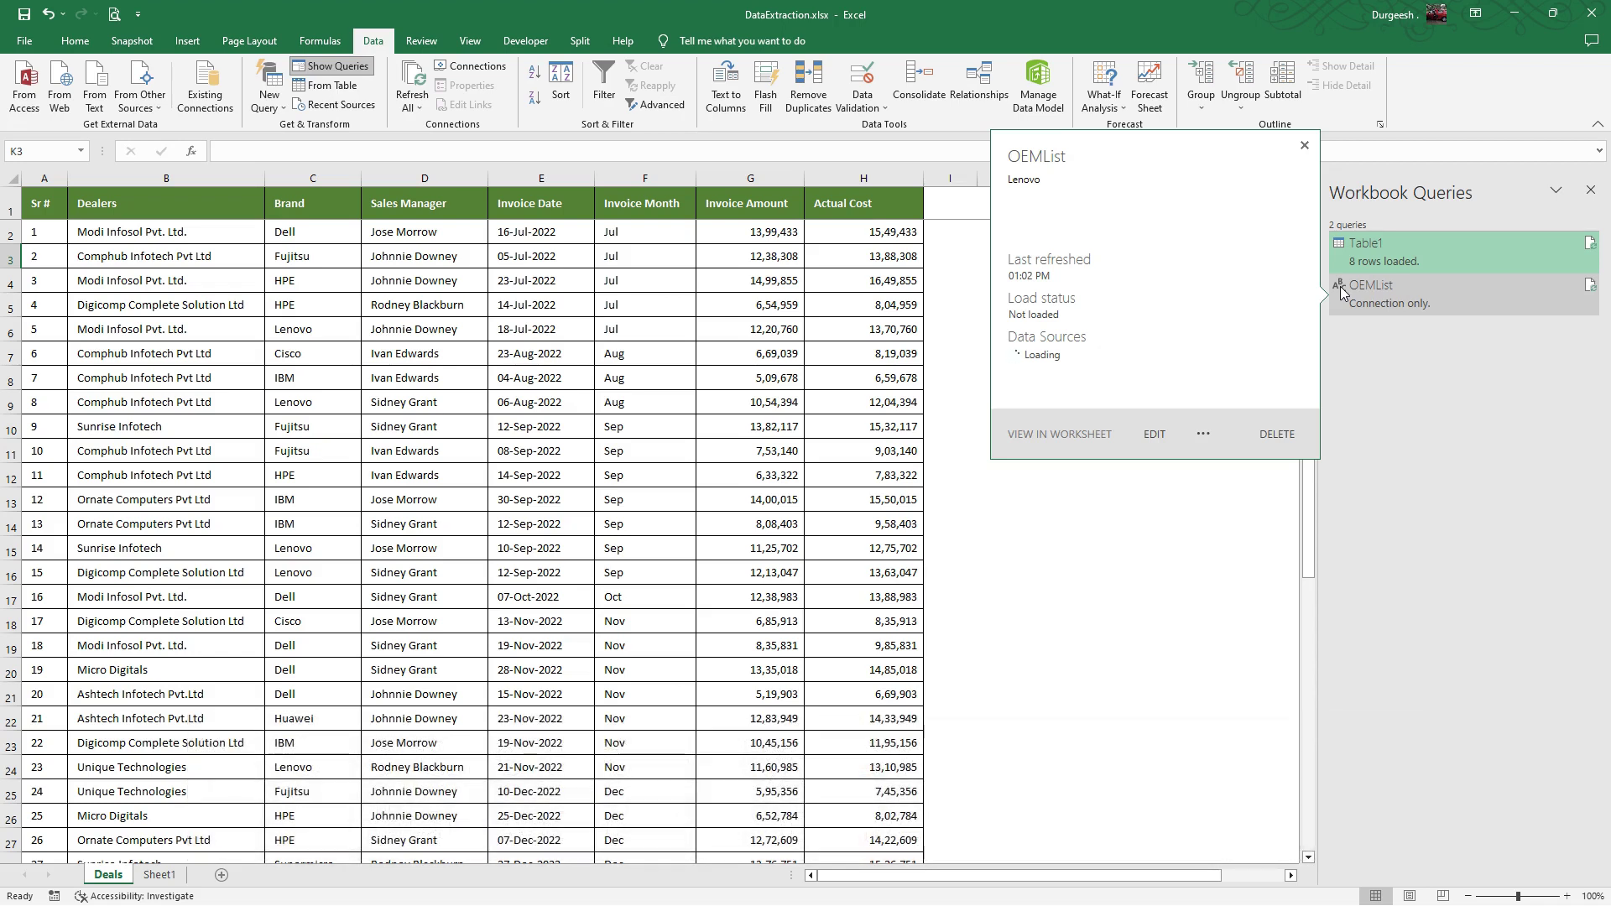
{"action": "left_click", "coordinate": [1102, 546]}
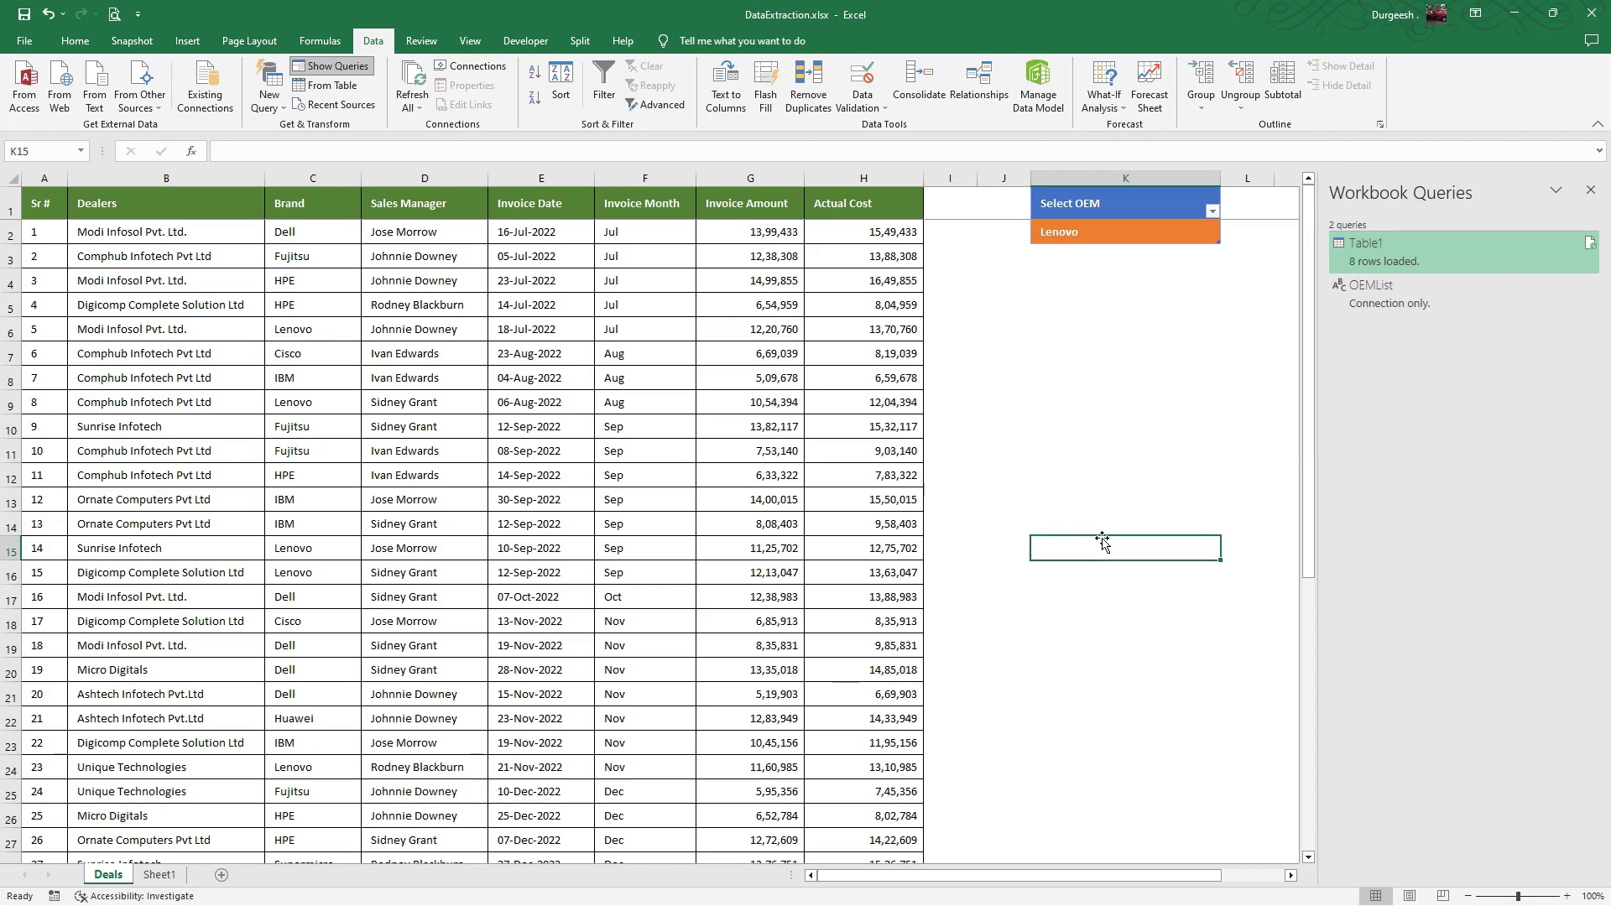
Load the deals table into Power Query as a new query
{"action": "left_click", "coordinate": [1121, 221]}
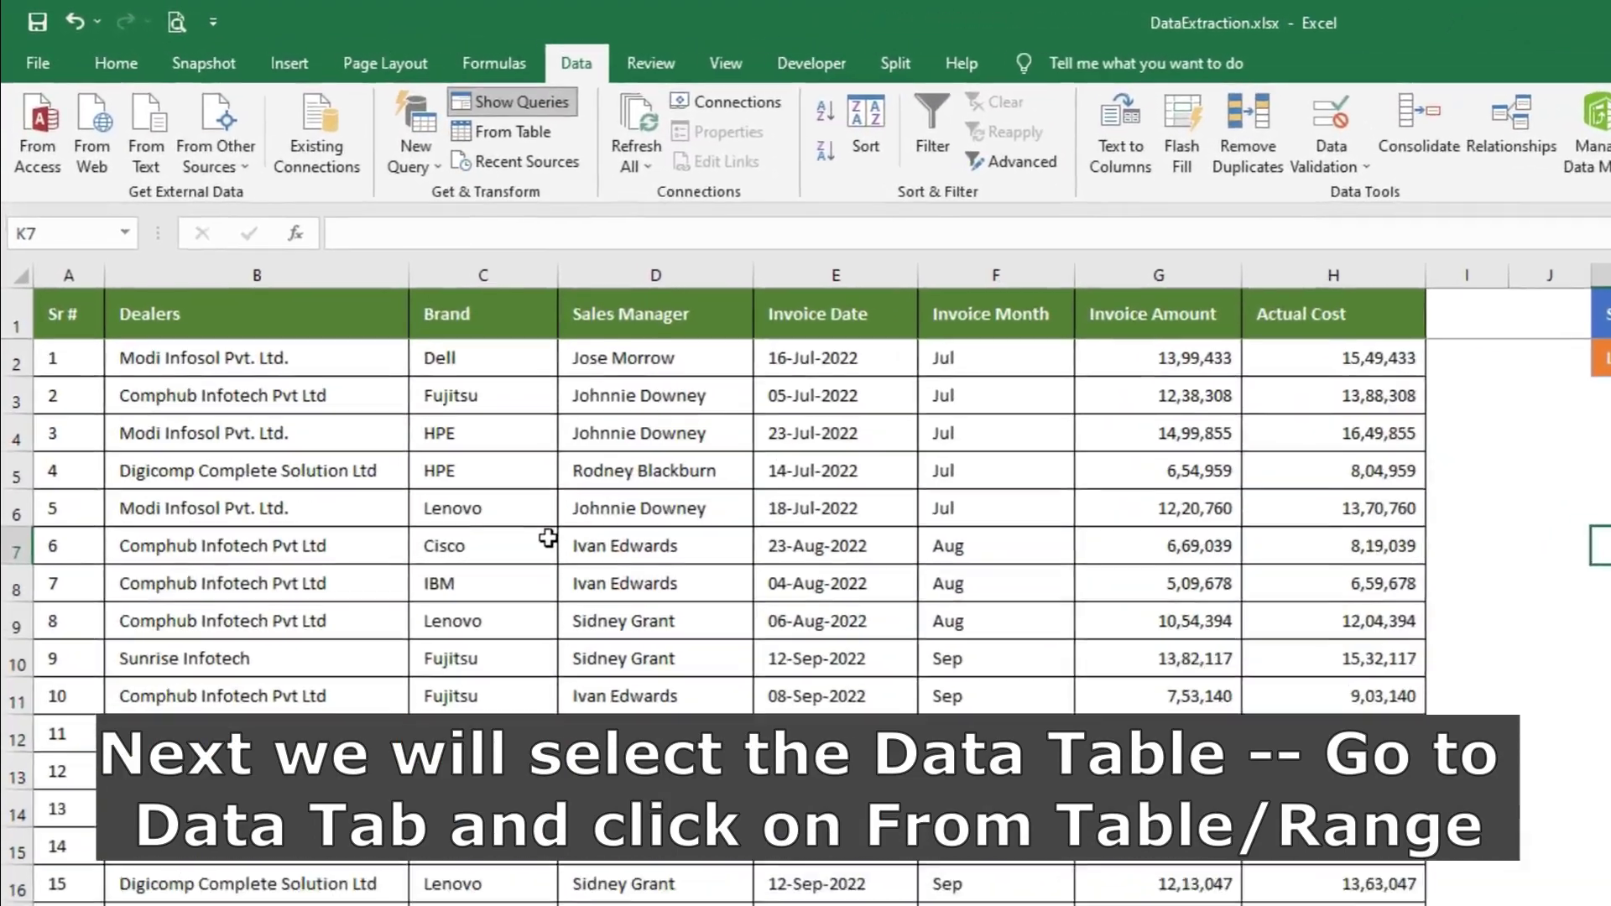
{"action": "left_click", "coordinate": [361, 356]}
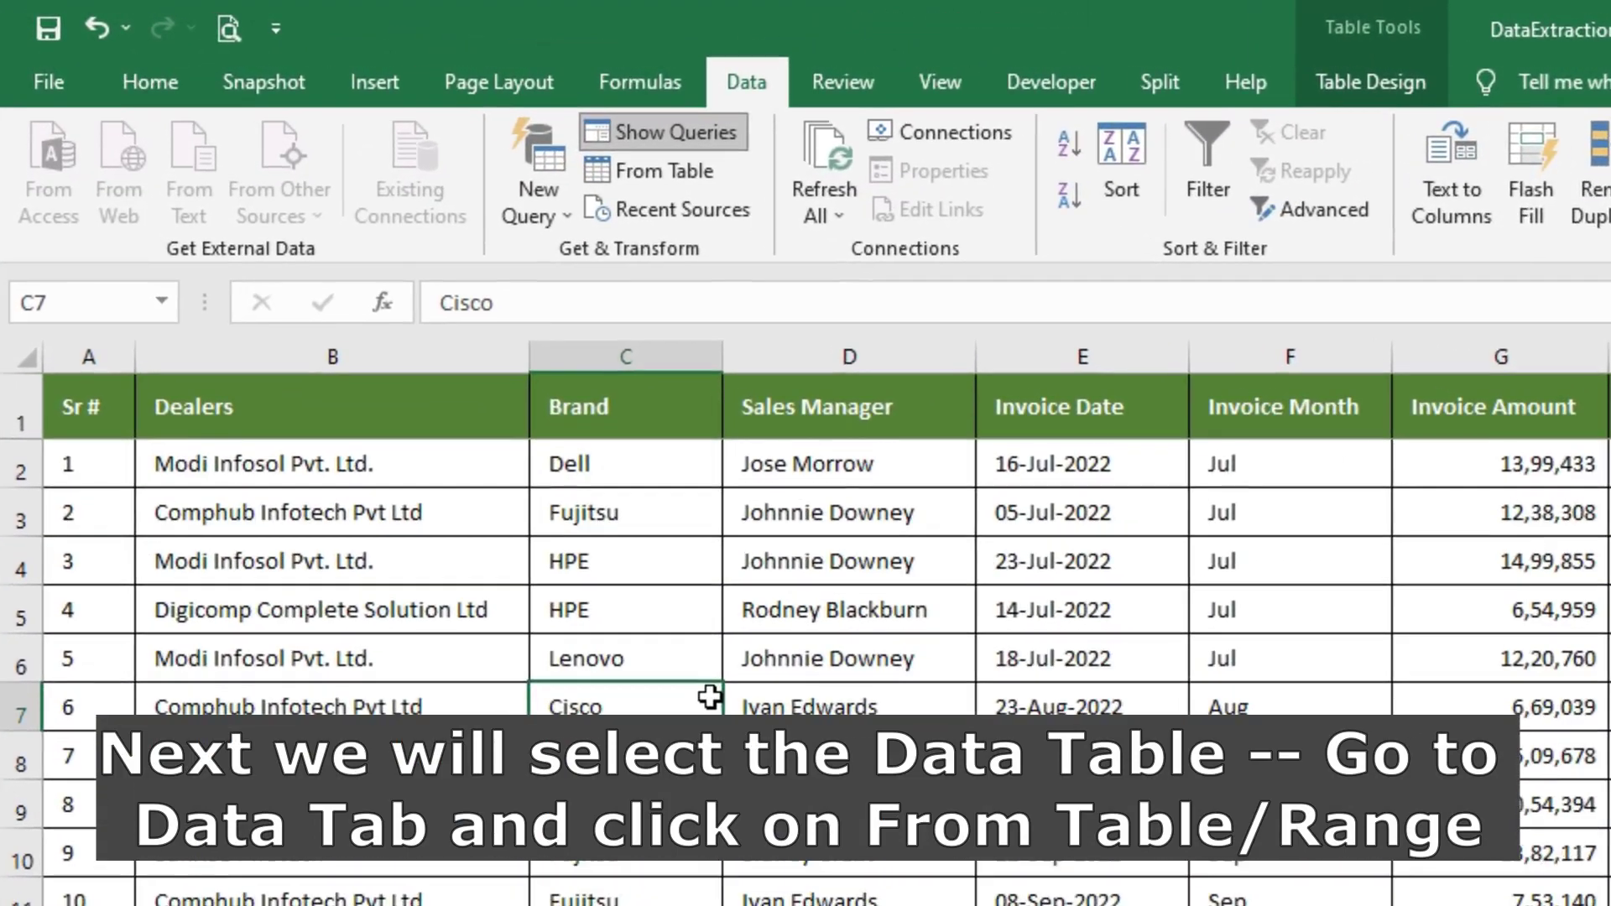
{"action": "key", "text": "ctrl+a"}
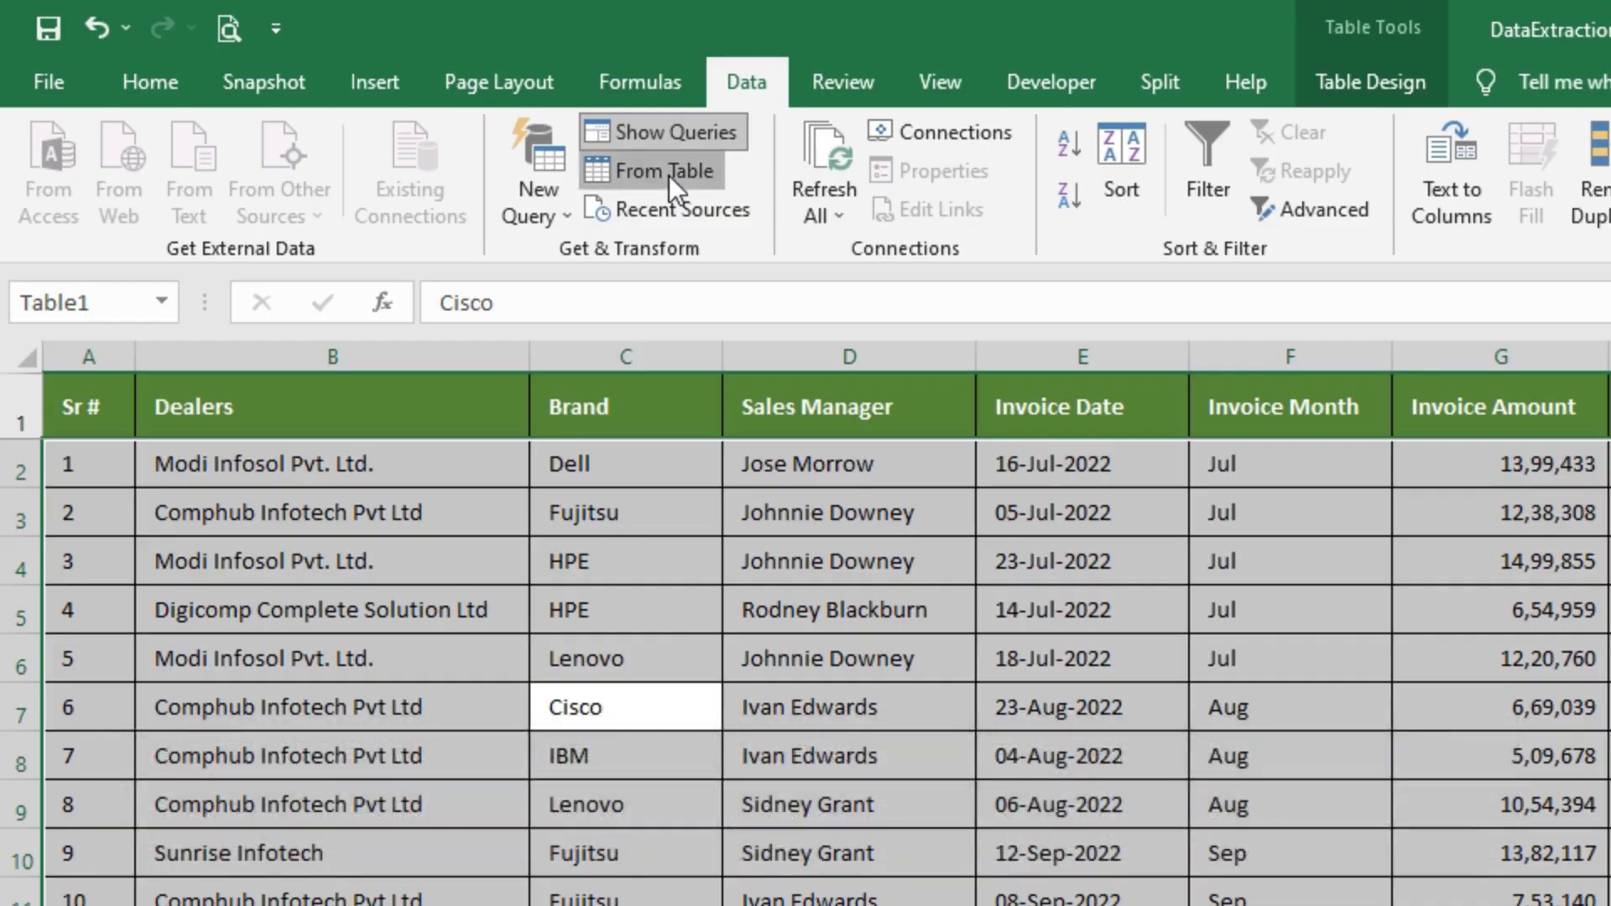
{"action": "left_click", "coordinate": [668, 174]}
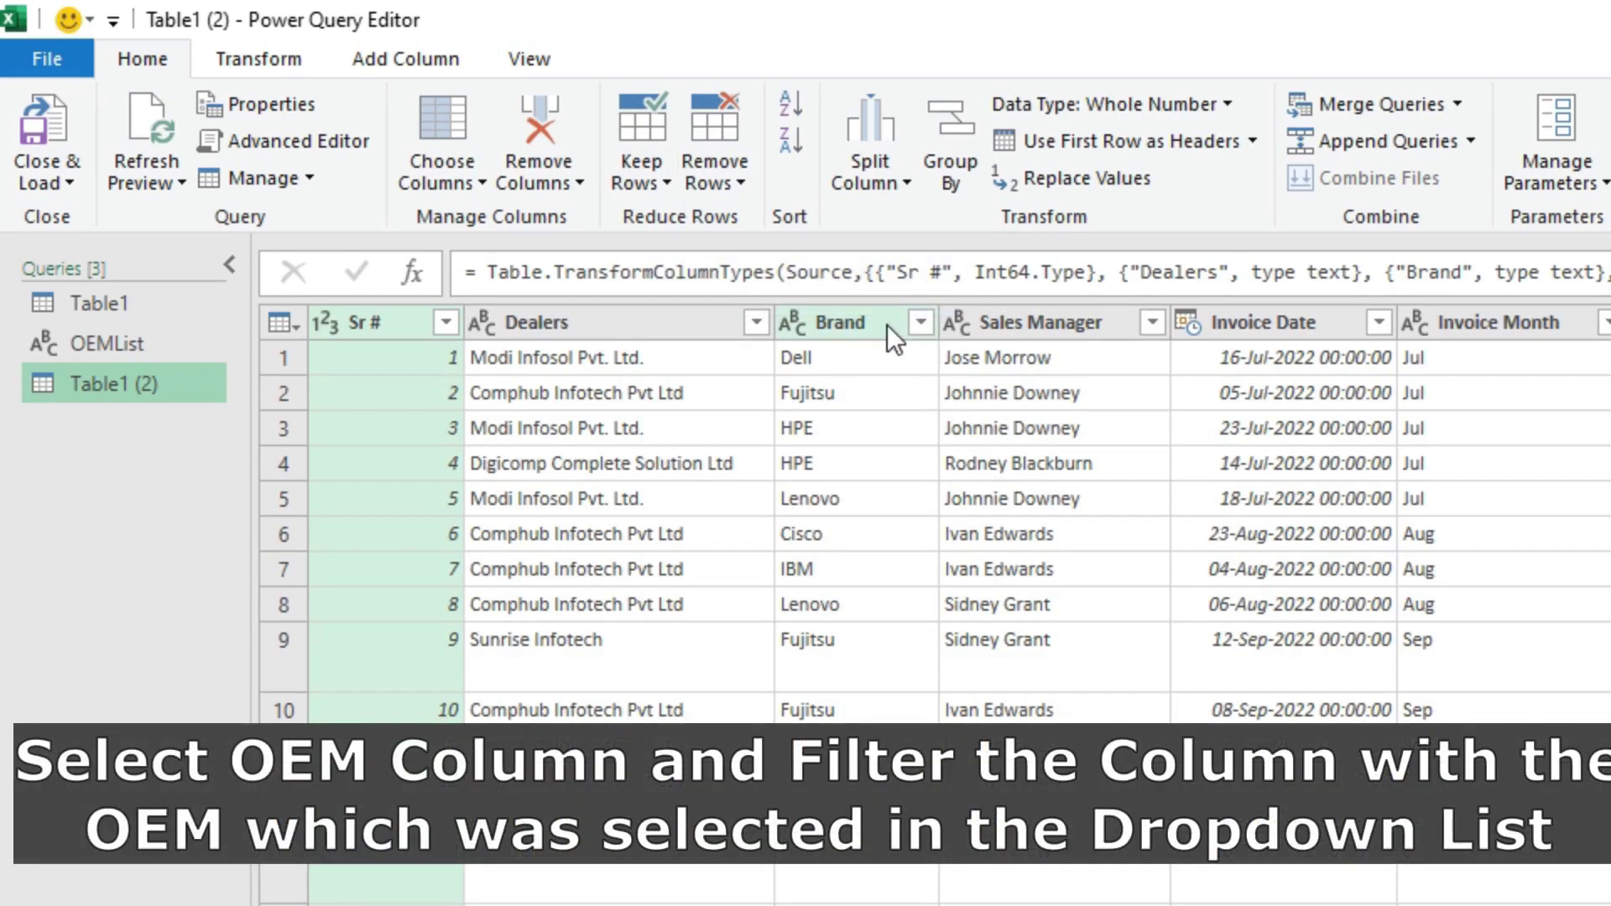
Filter the Brand column to keep only the Lenovo rows
{"action": "left_click", "coordinate": [864, 321]}
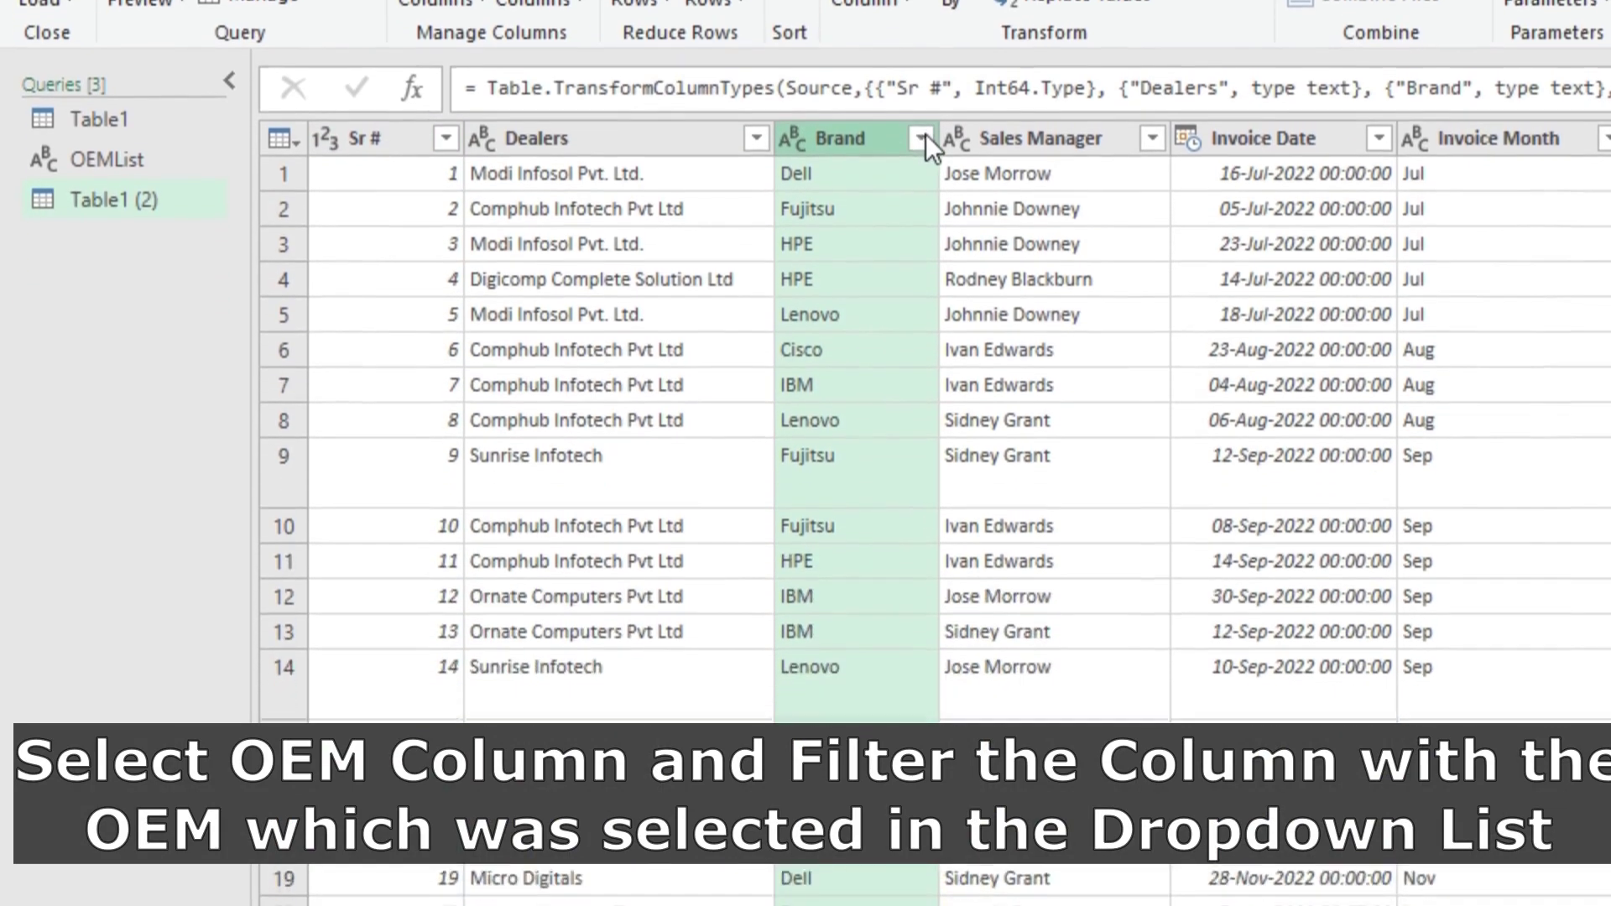
{"action": "left_click", "coordinate": [921, 322]}
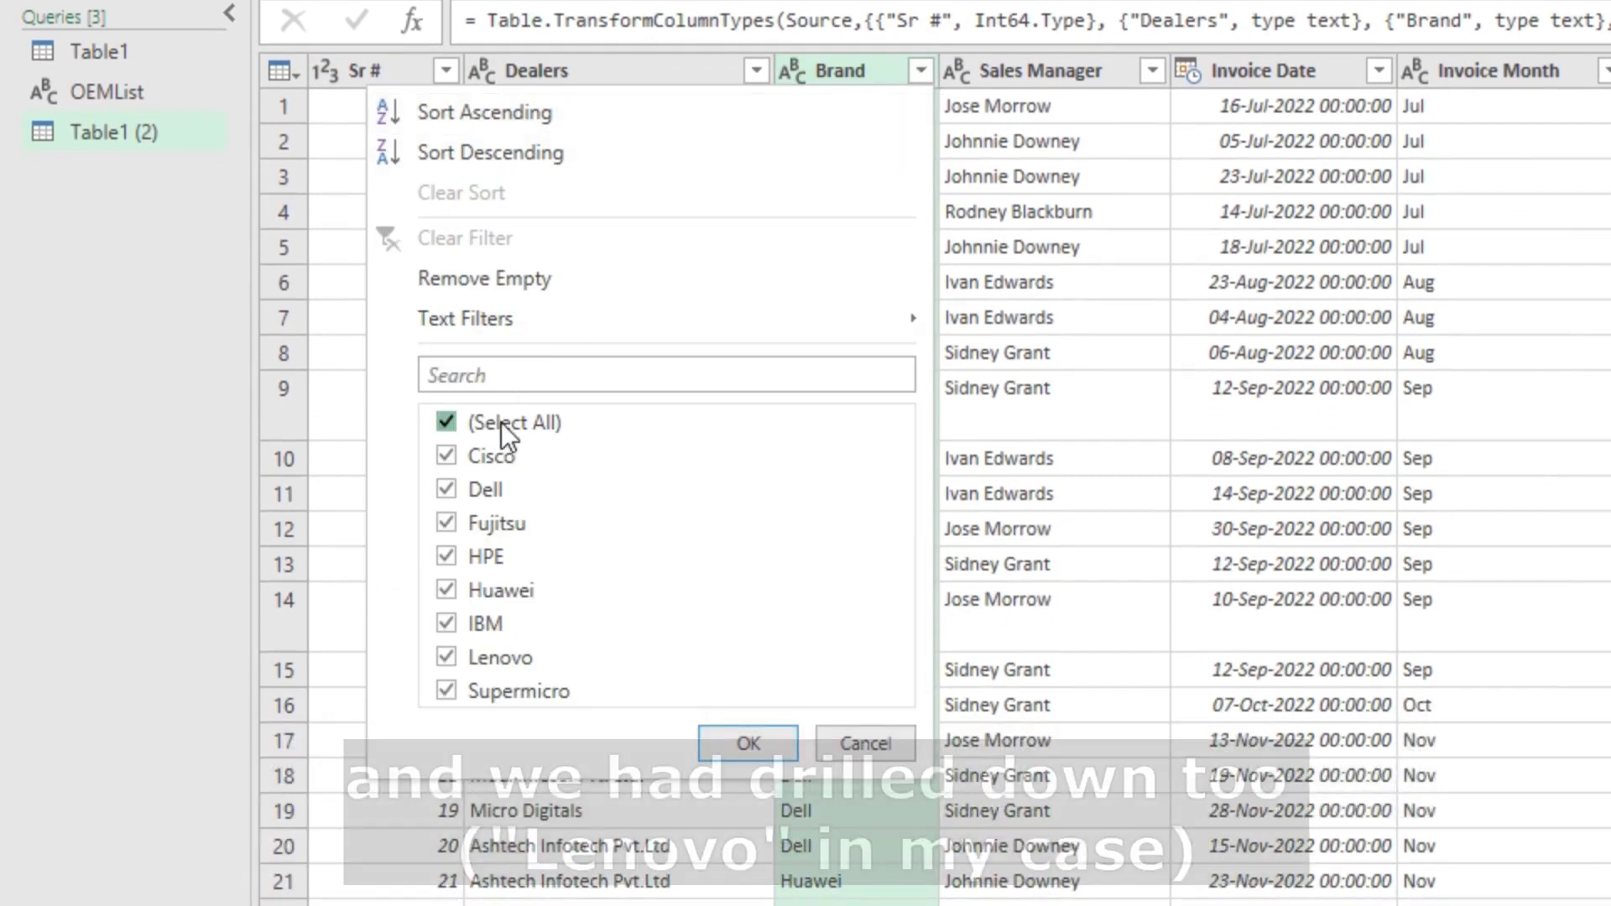
{"action": "left_click", "coordinate": [501, 421]}
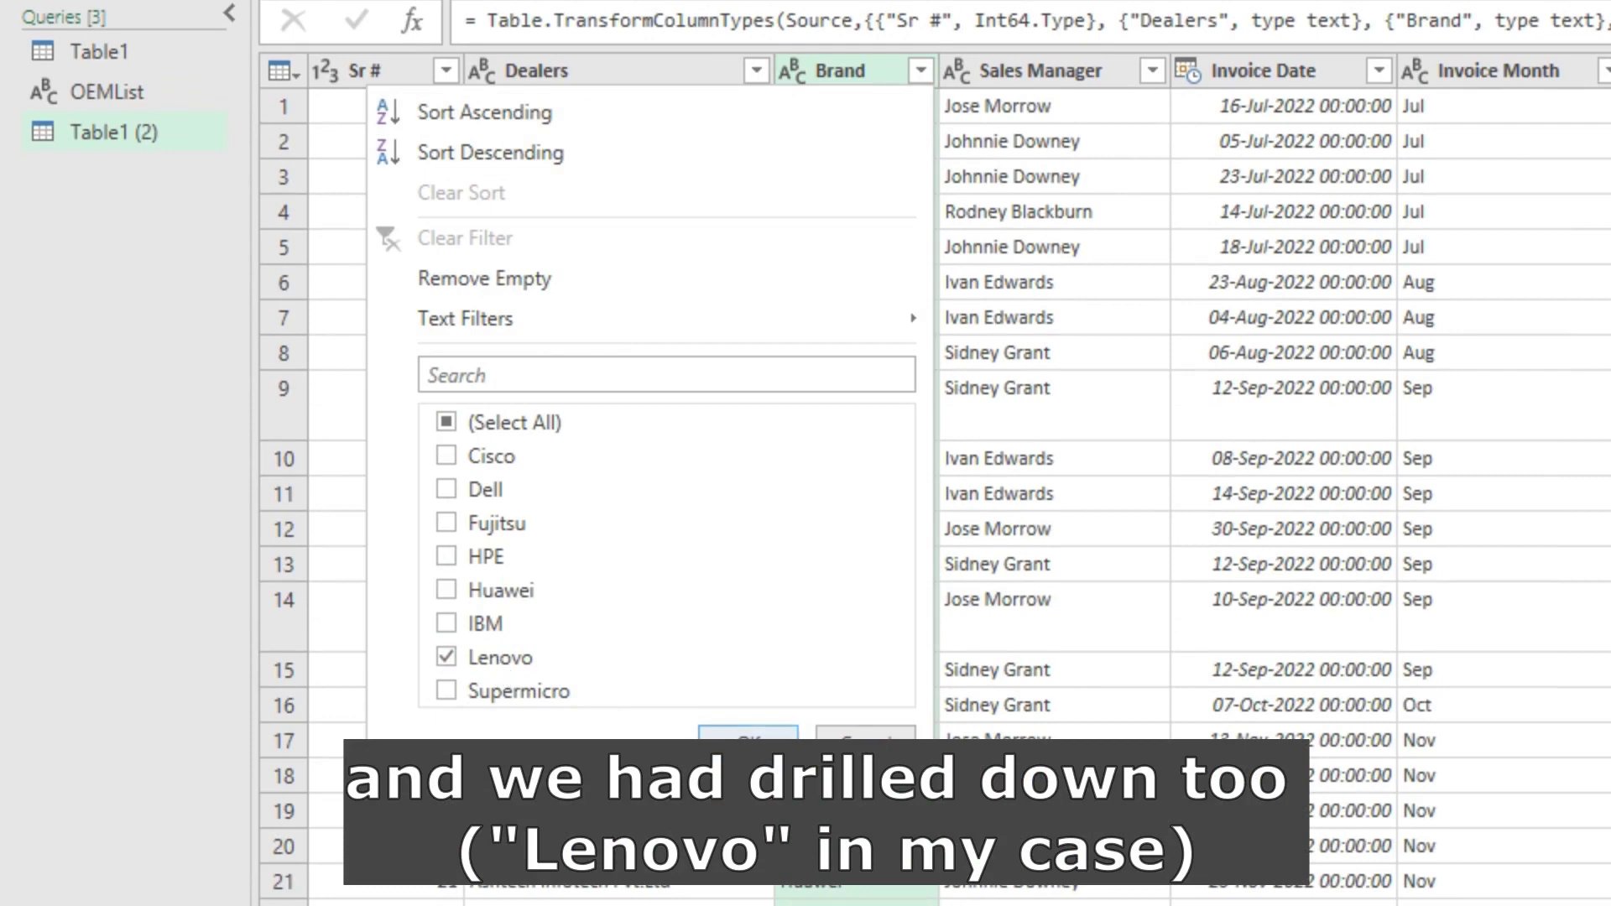
{"action": "left_click", "coordinate": [730, 740]}
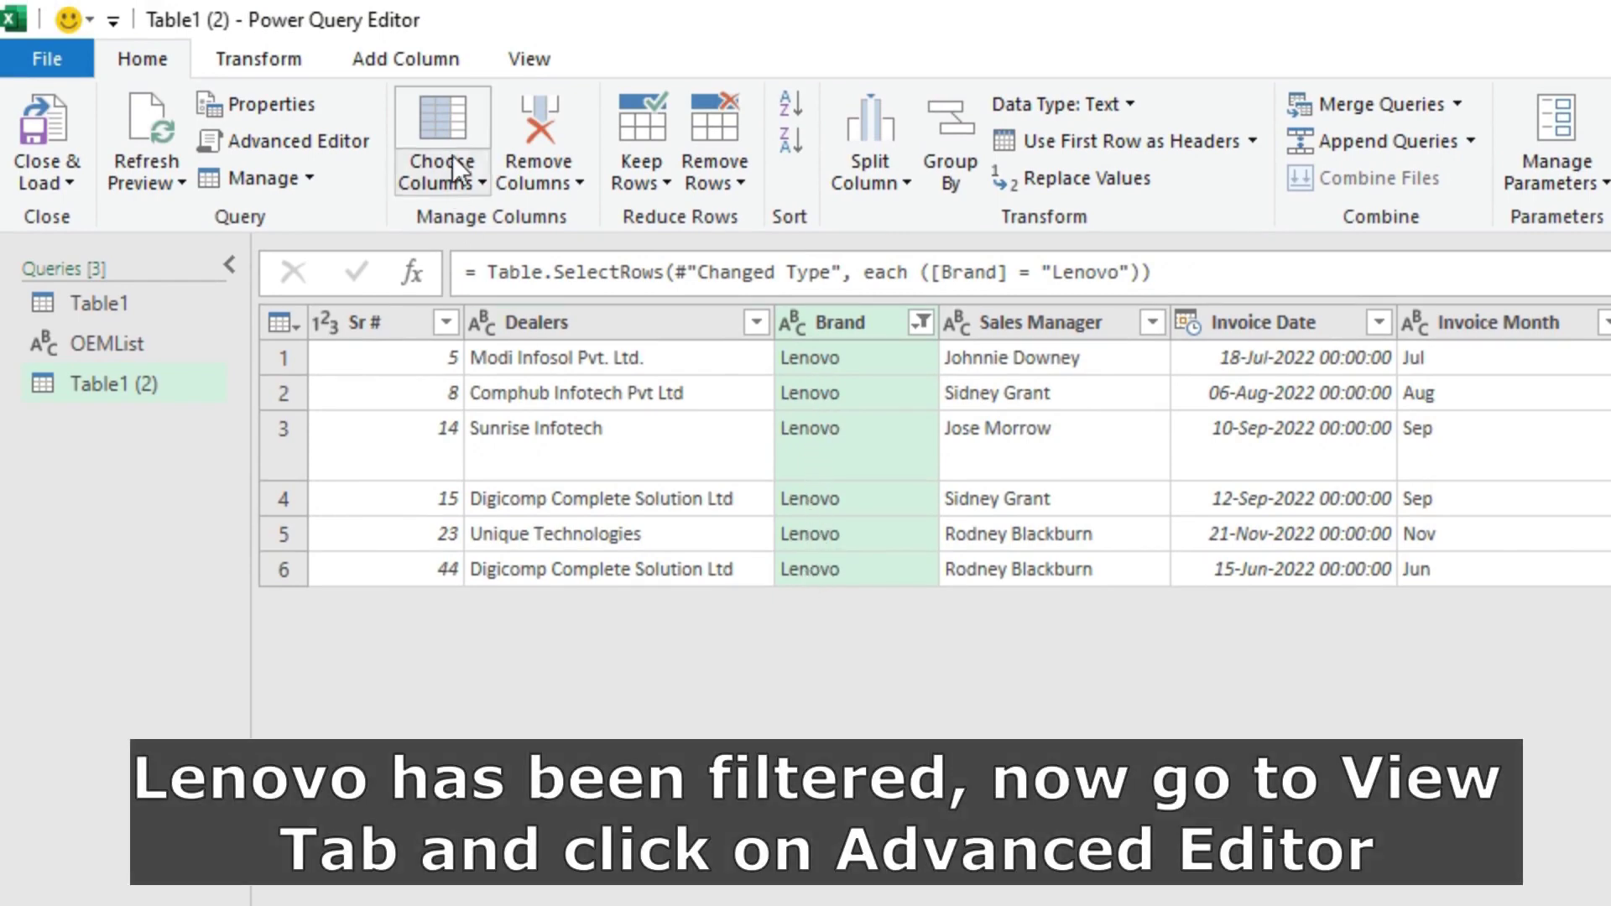
In the Advanced Editor, replace "Lenovo" in the Filtered Rows line with OEMList
{"action": "left_click", "coordinate": [529, 59]}
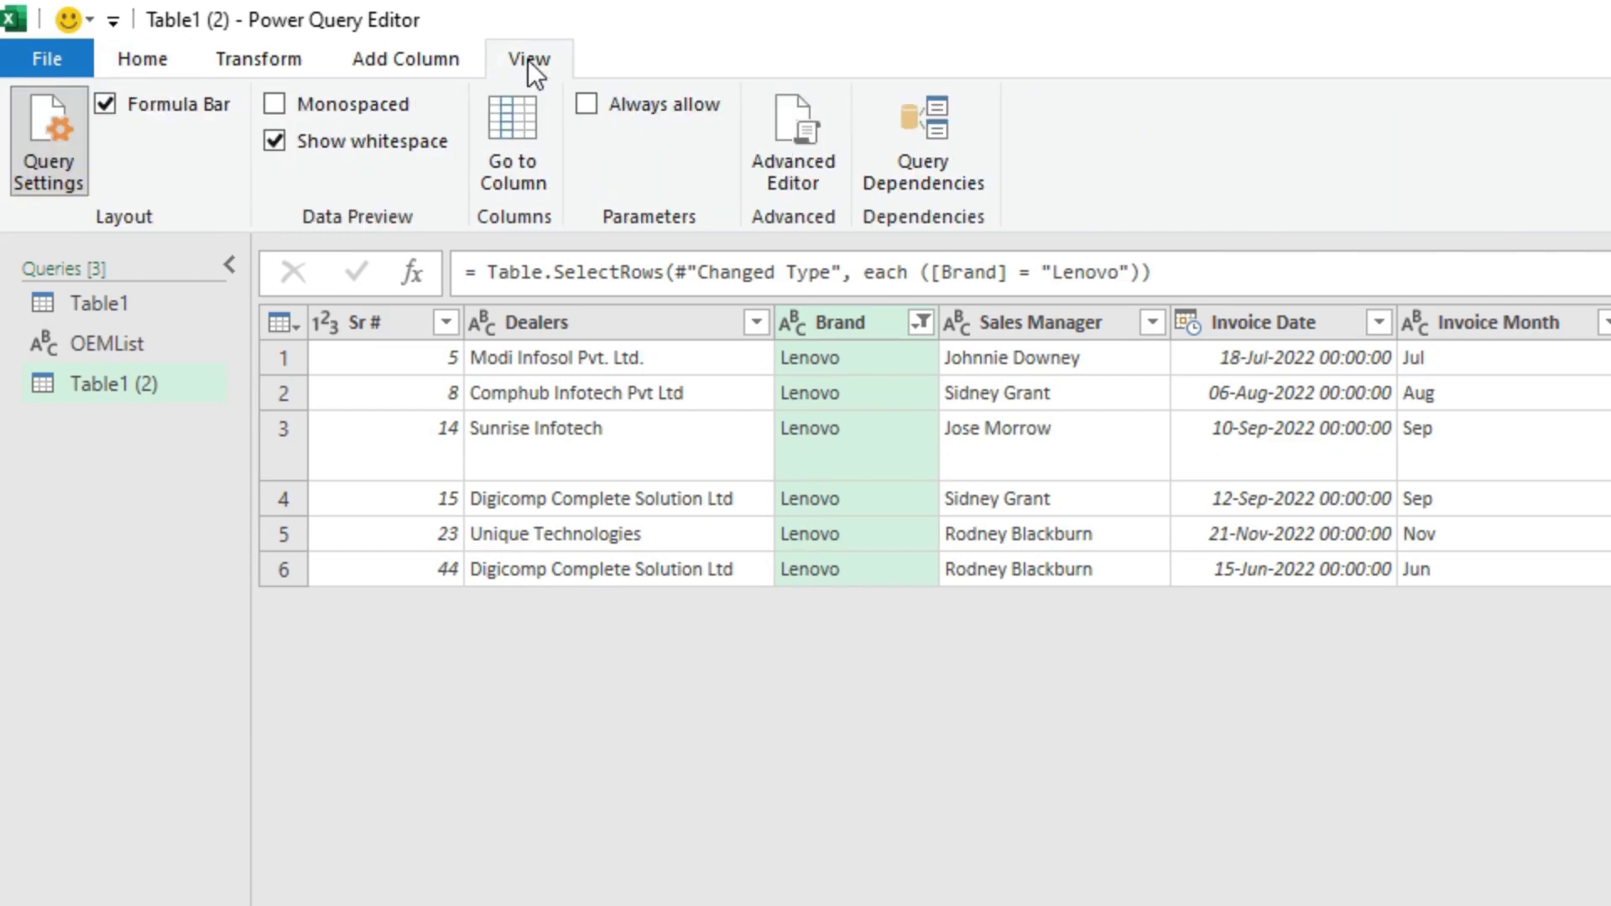
{"action": "left_click", "coordinate": [793, 143]}
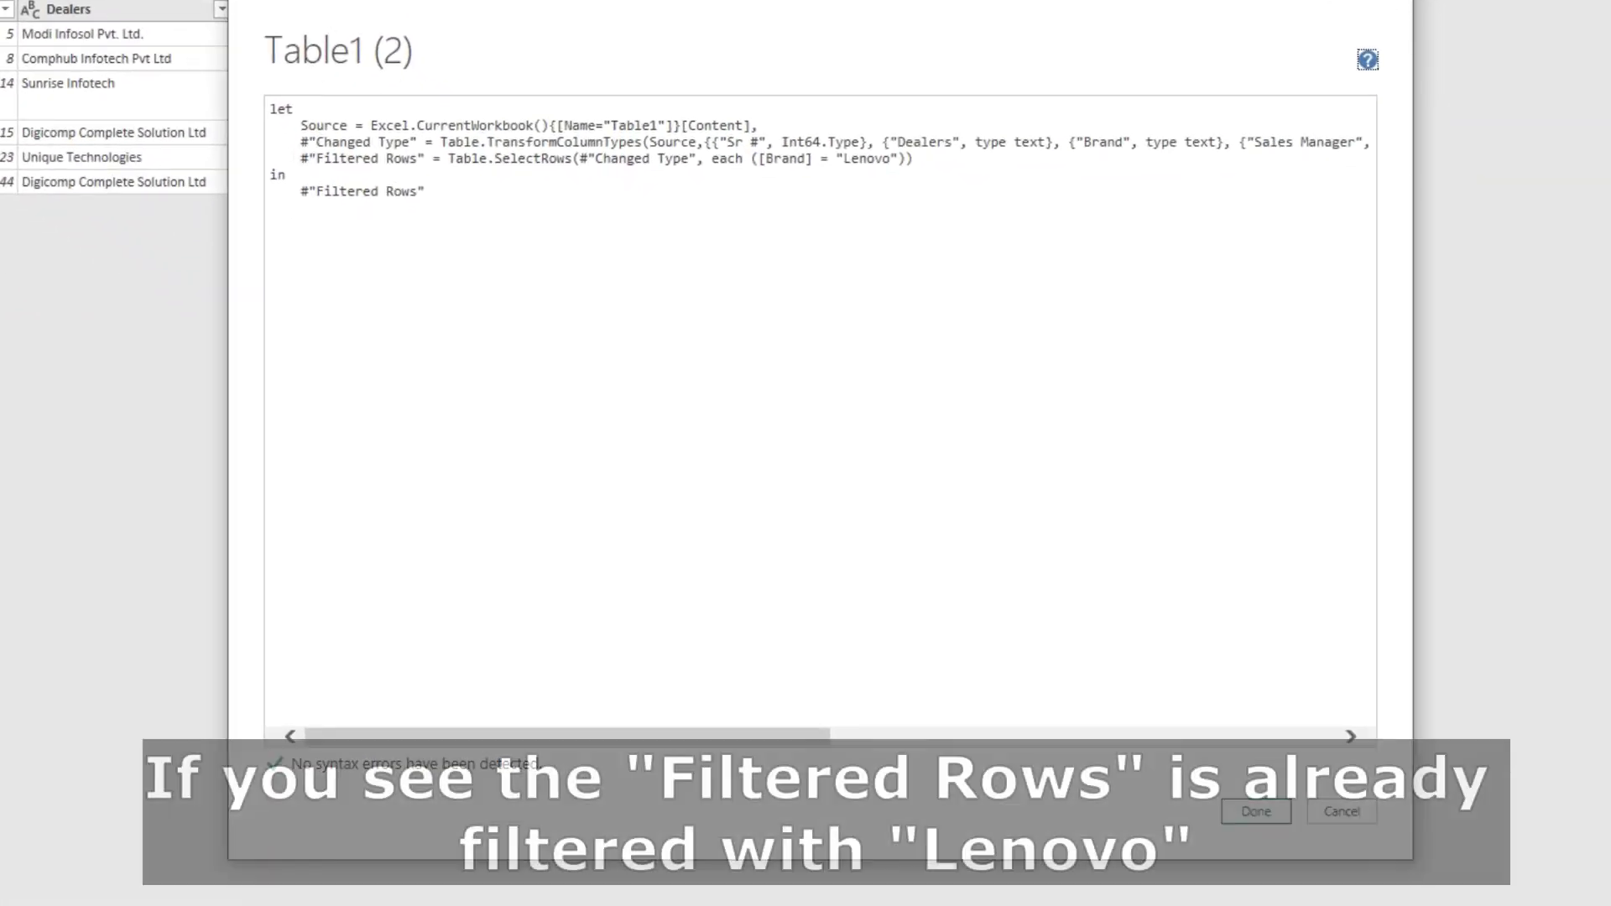
{"action": "left_click_drag", "start_coordinate": [294, 159], "coordinate": [913, 158]}
{"action": "left_click", "coordinate": [891, 191]}
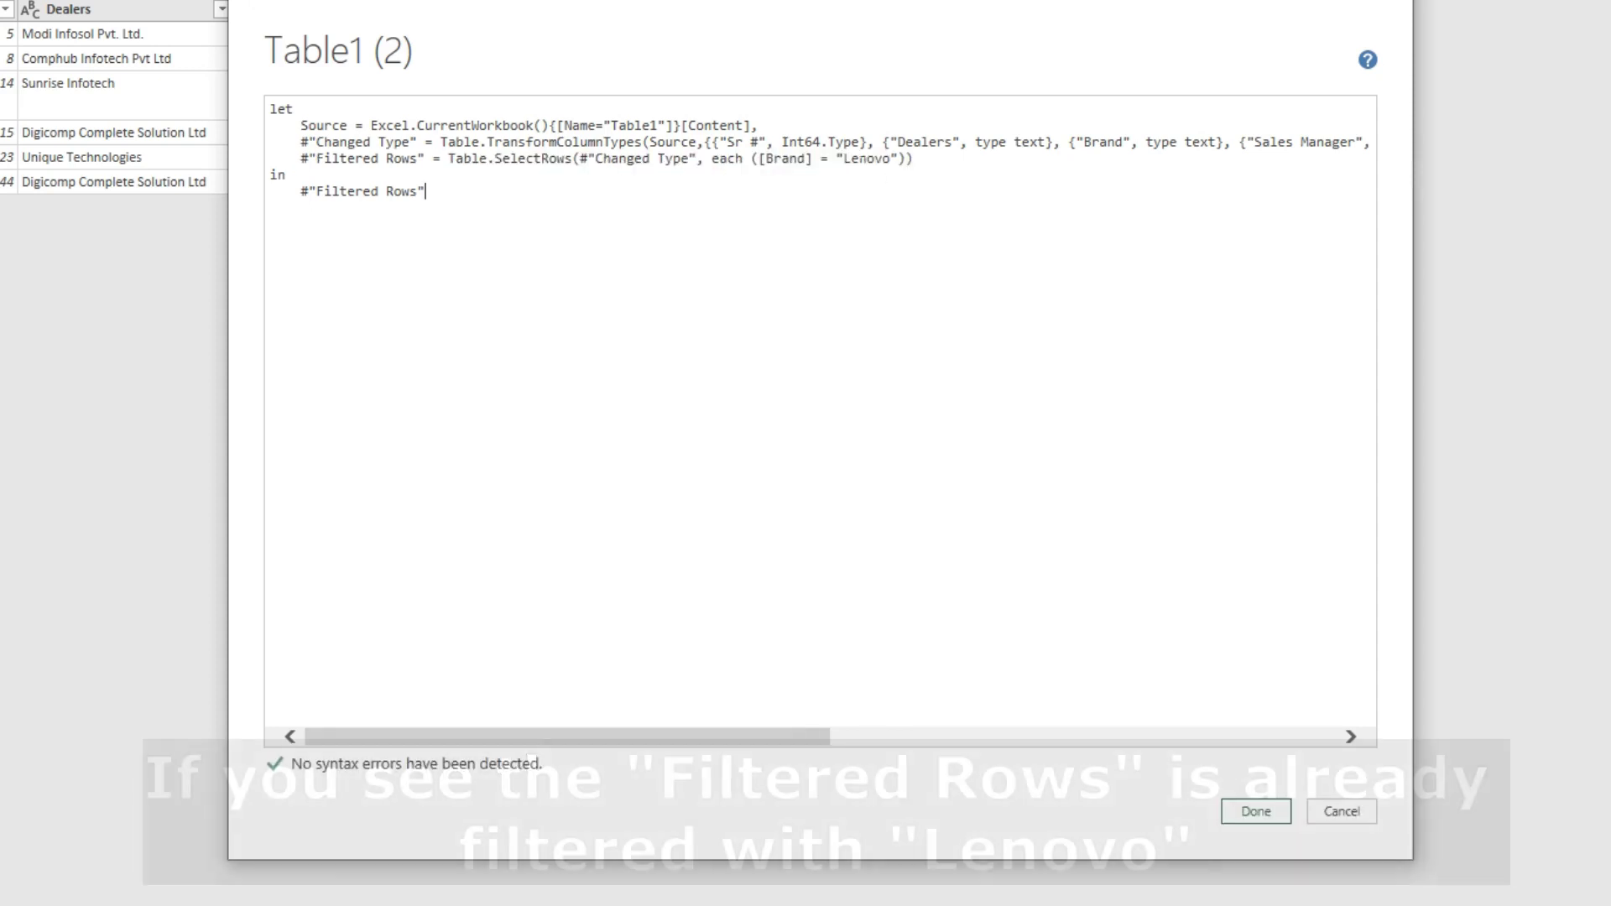
{"action": "double_click", "coordinate": [864, 159]}
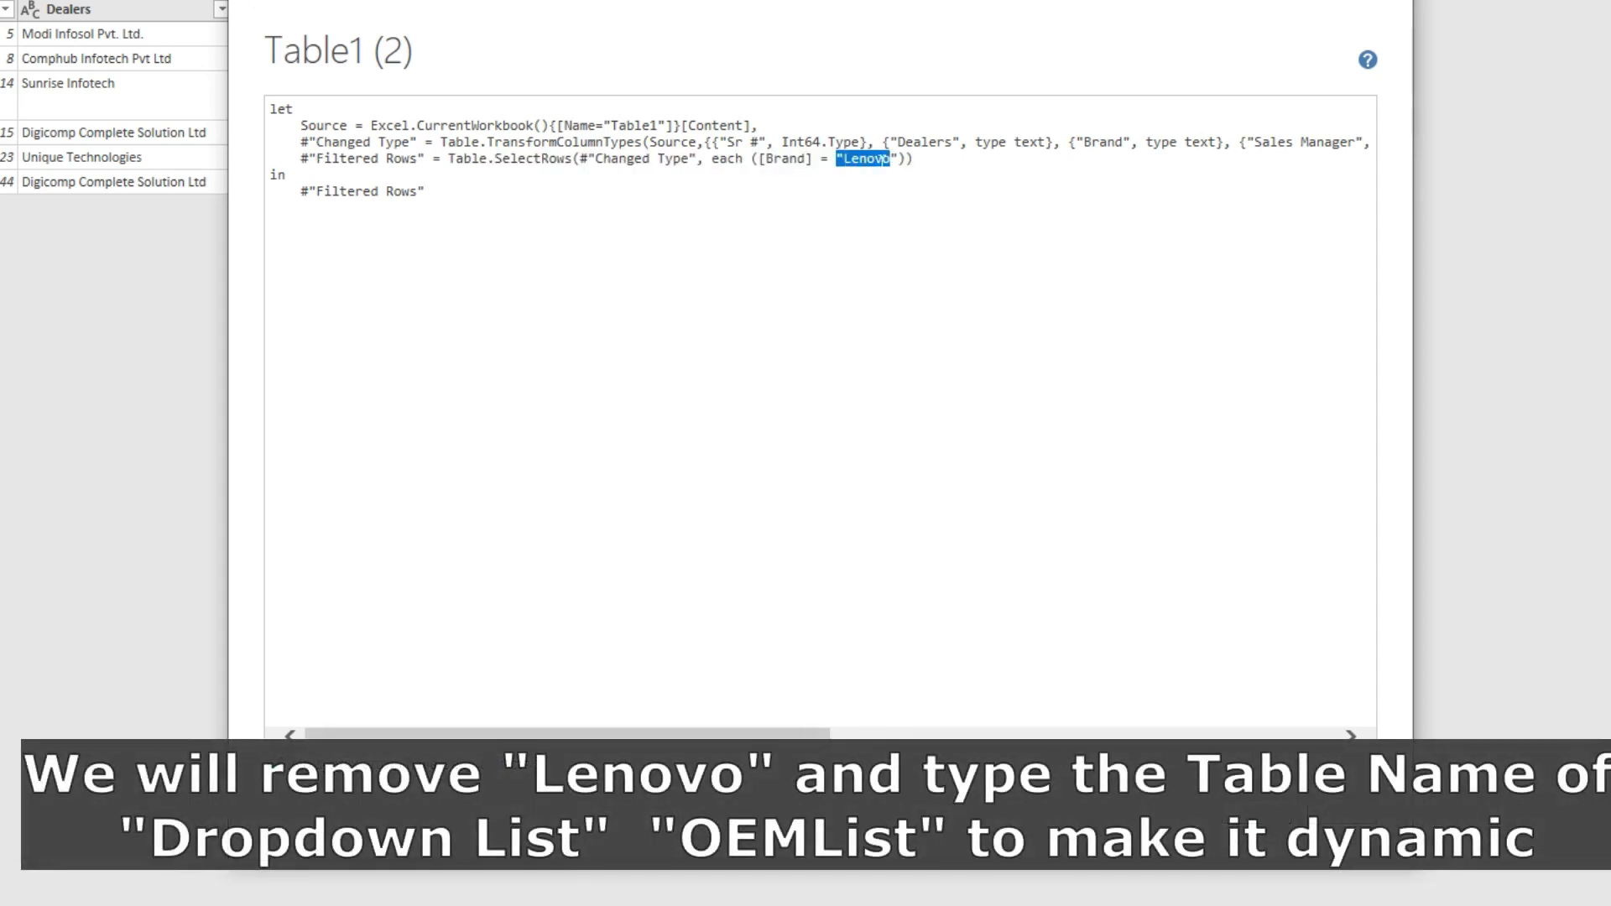
{"action": "key", "text": "shift+Right"}
{"action": "type", "text": "O"}
{"action": "type", "text": "t"}
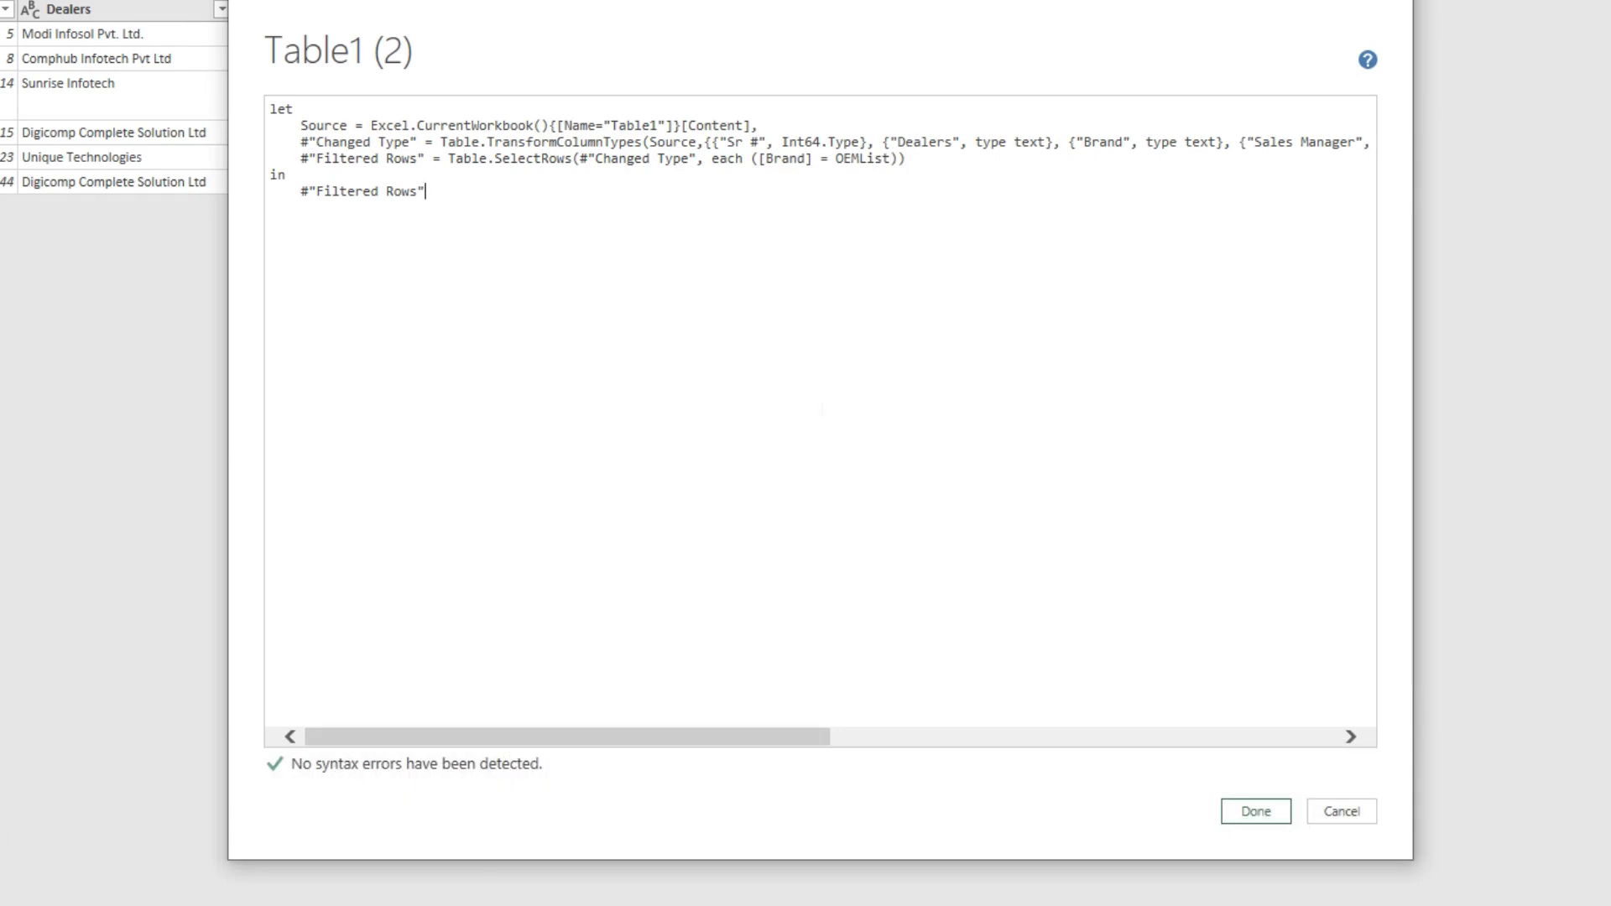
{"action": "left_click", "coordinate": [1239, 821]}
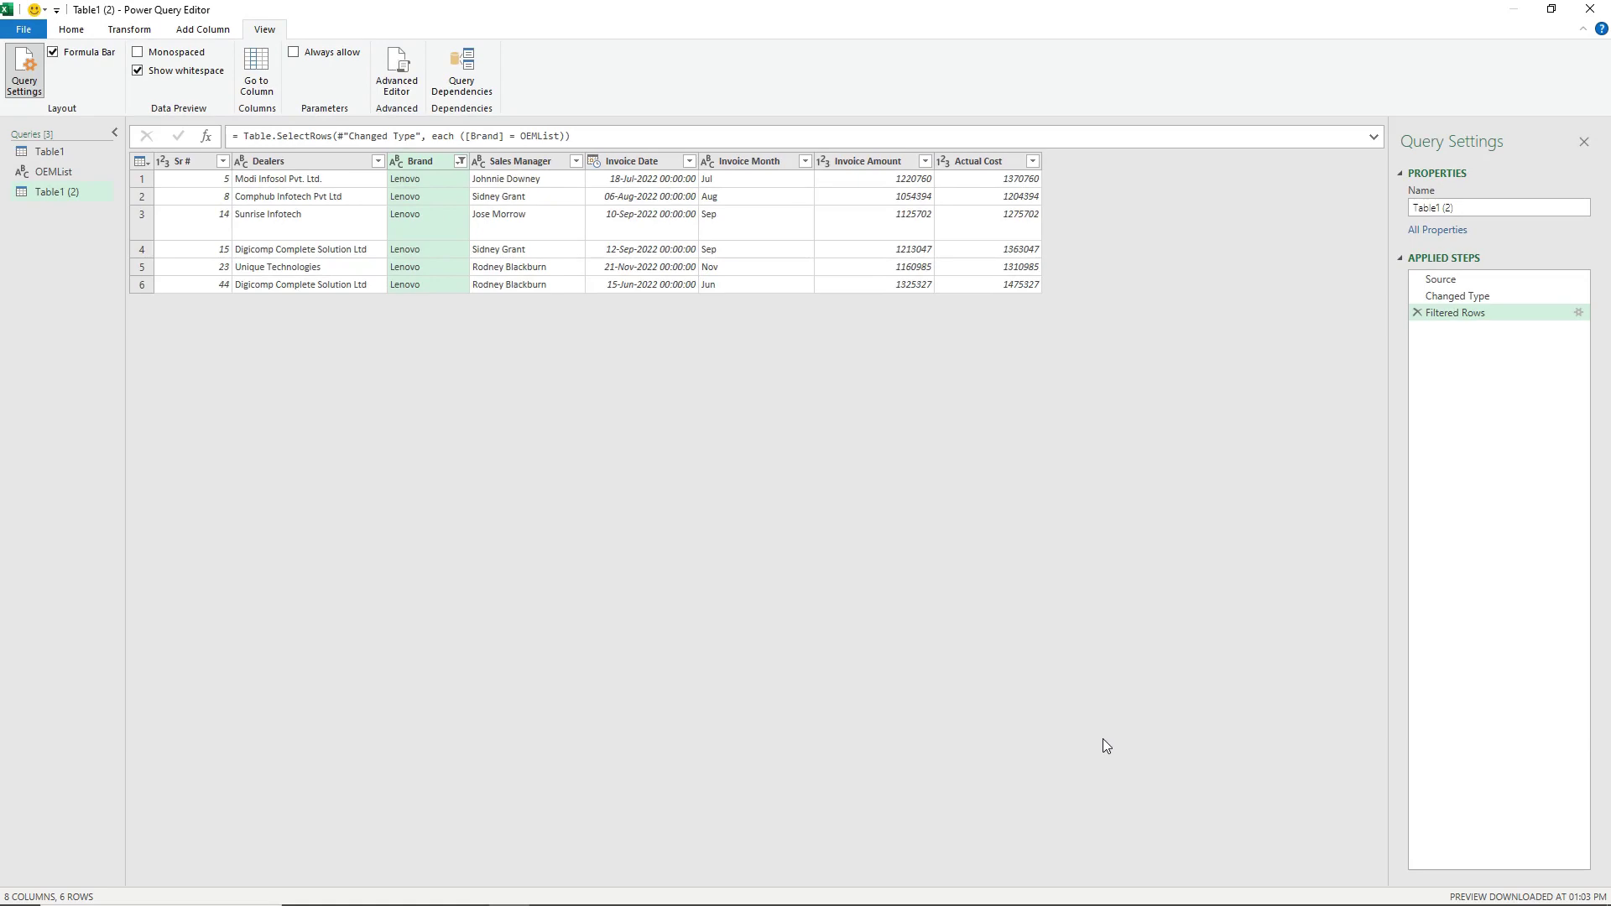
Drop the Invoice Month and Sr # columns from the Table1 (2) query
{"action": "left_click", "coordinate": [751, 161]}
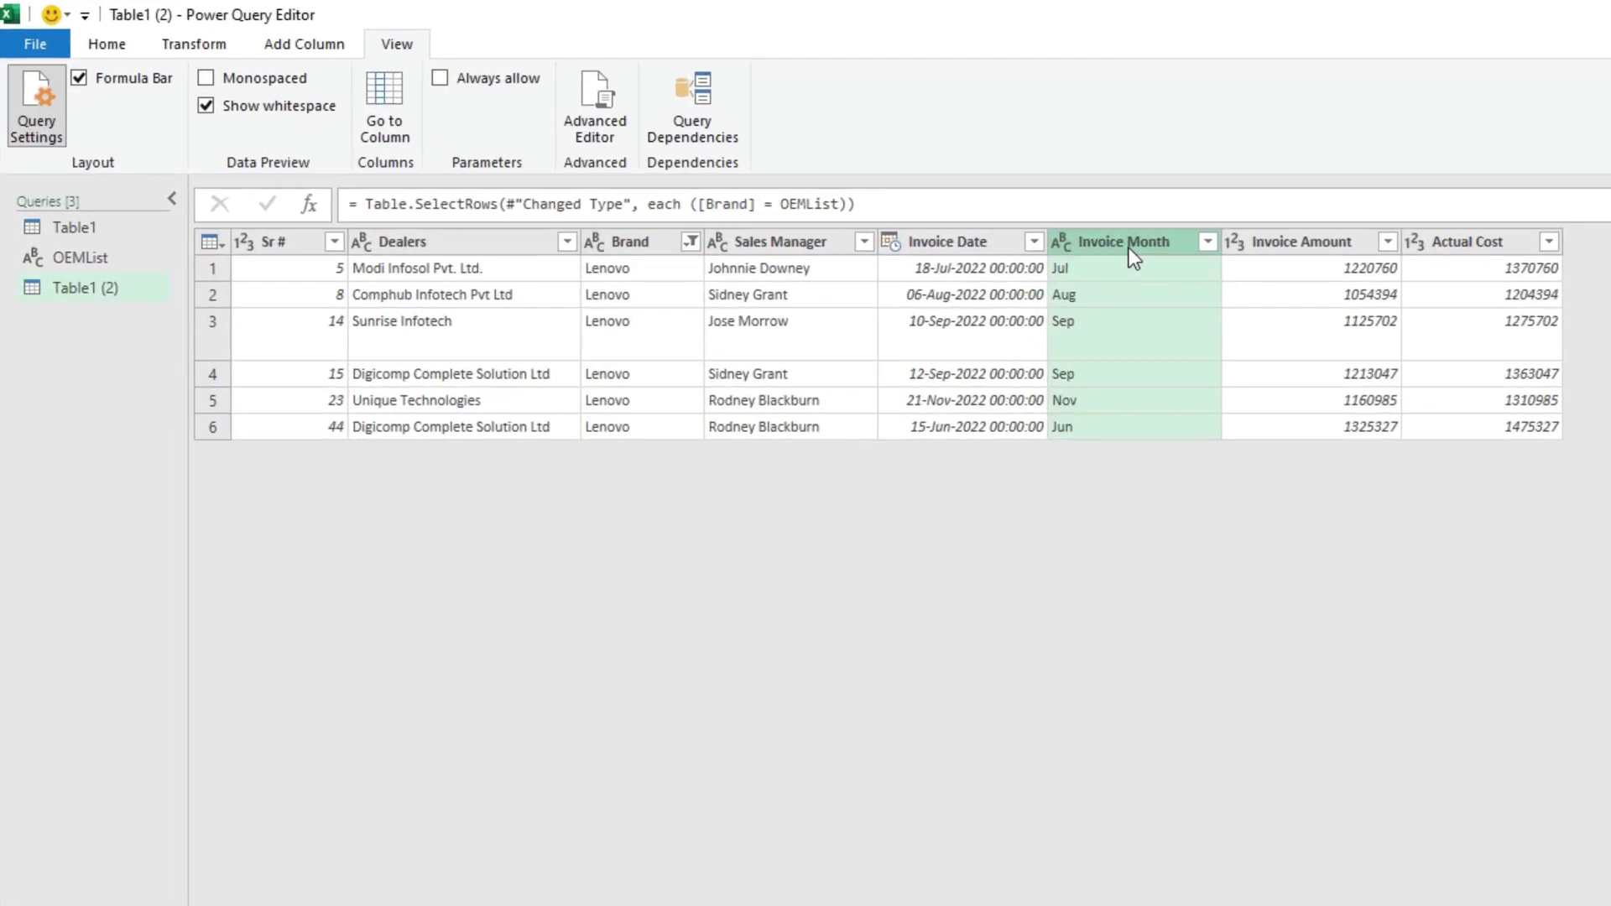
{"action": "right_click", "coordinate": [1130, 248]}
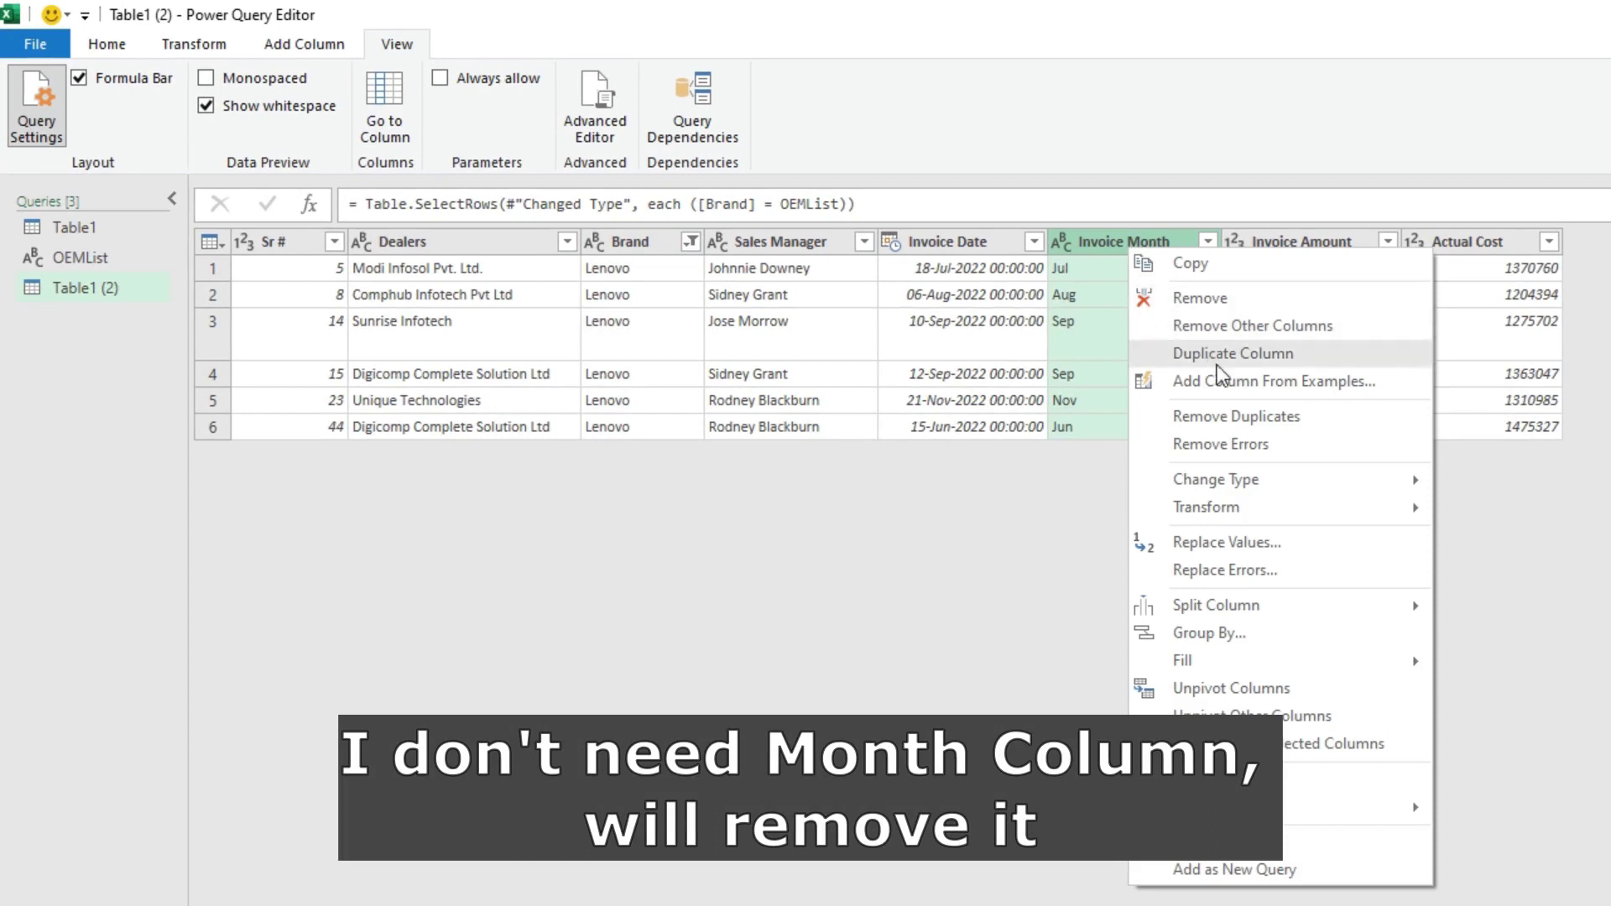
{"action": "left_click", "coordinate": [1221, 301]}
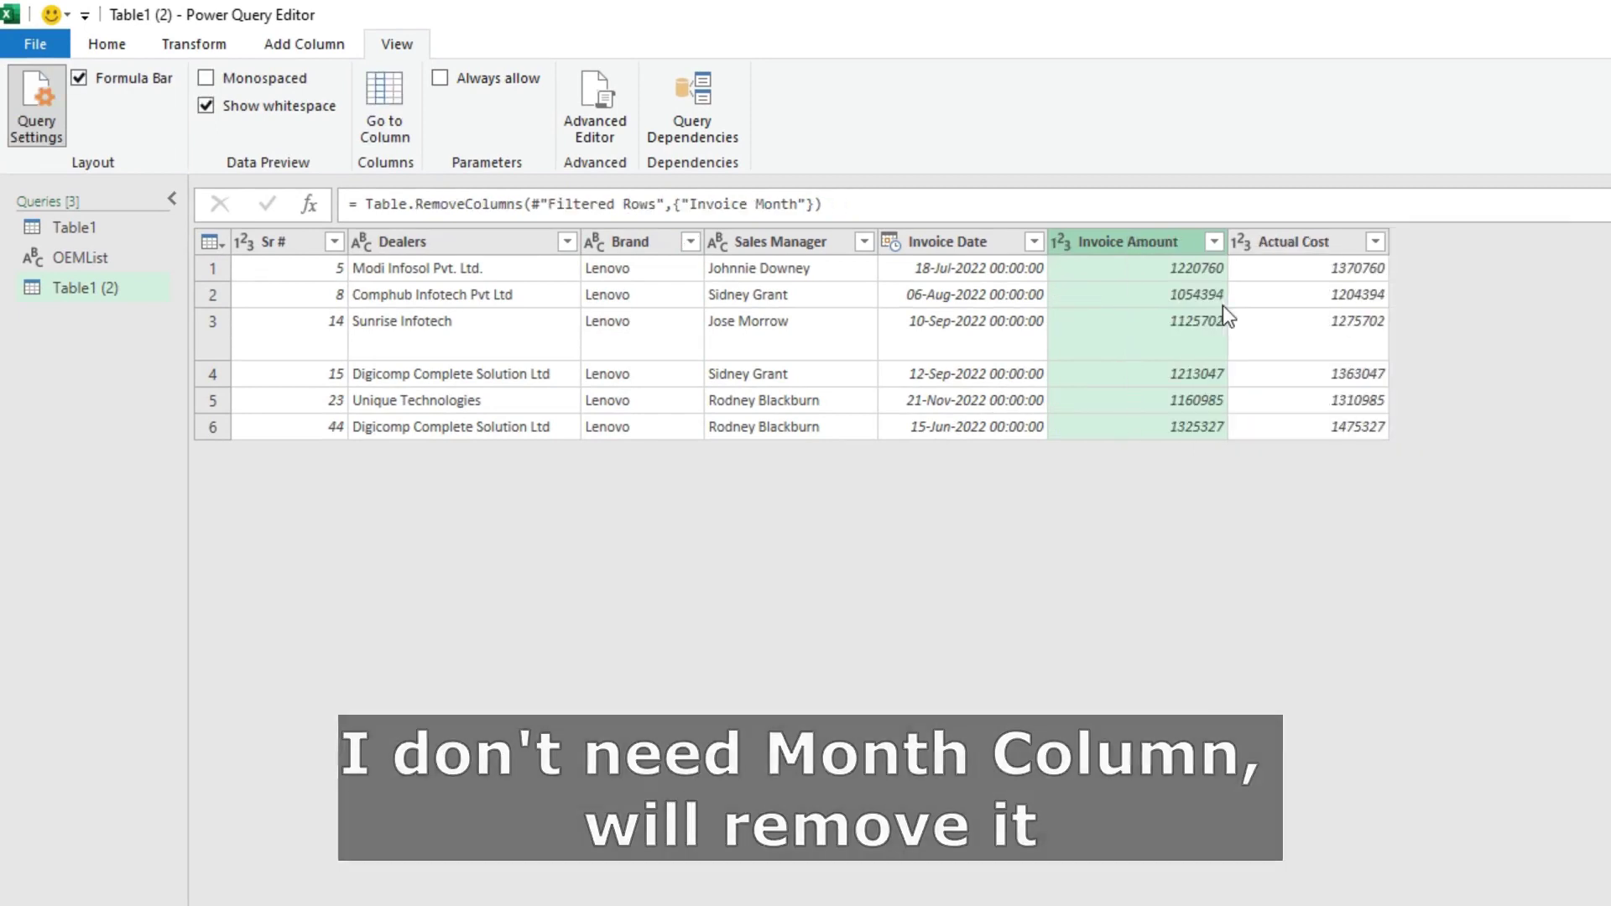
{"action": "left_click", "coordinate": [288, 241]}
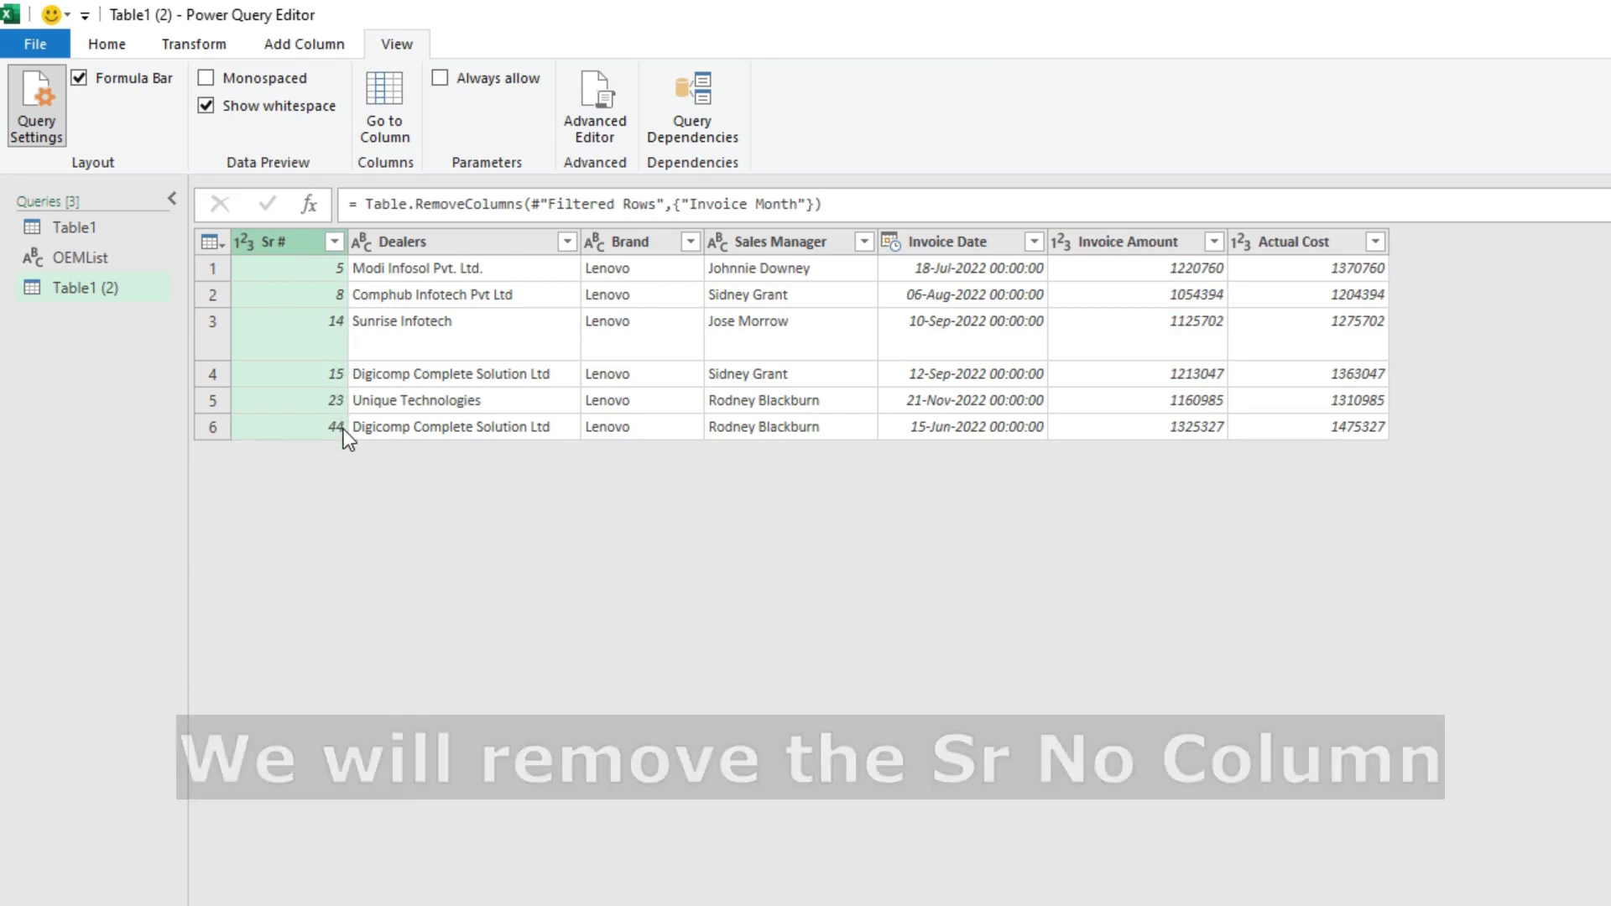
{"action": "right_click", "coordinate": [274, 245]}
{"action": "left_click", "coordinate": [311, 292]}
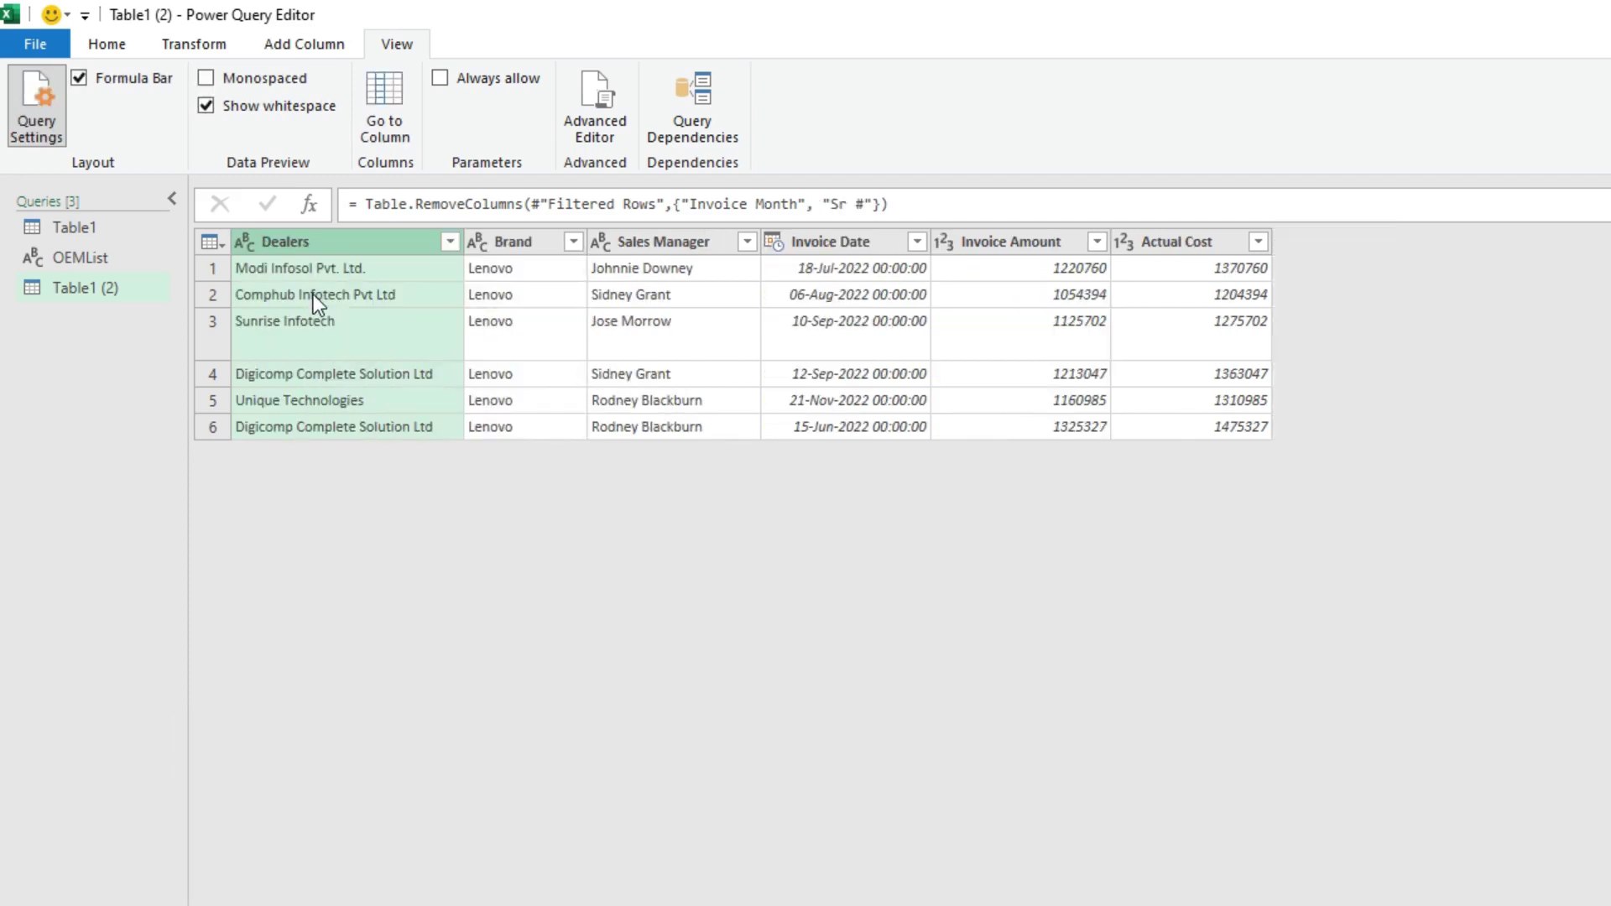
{"action": "left_click", "coordinate": [307, 49]}
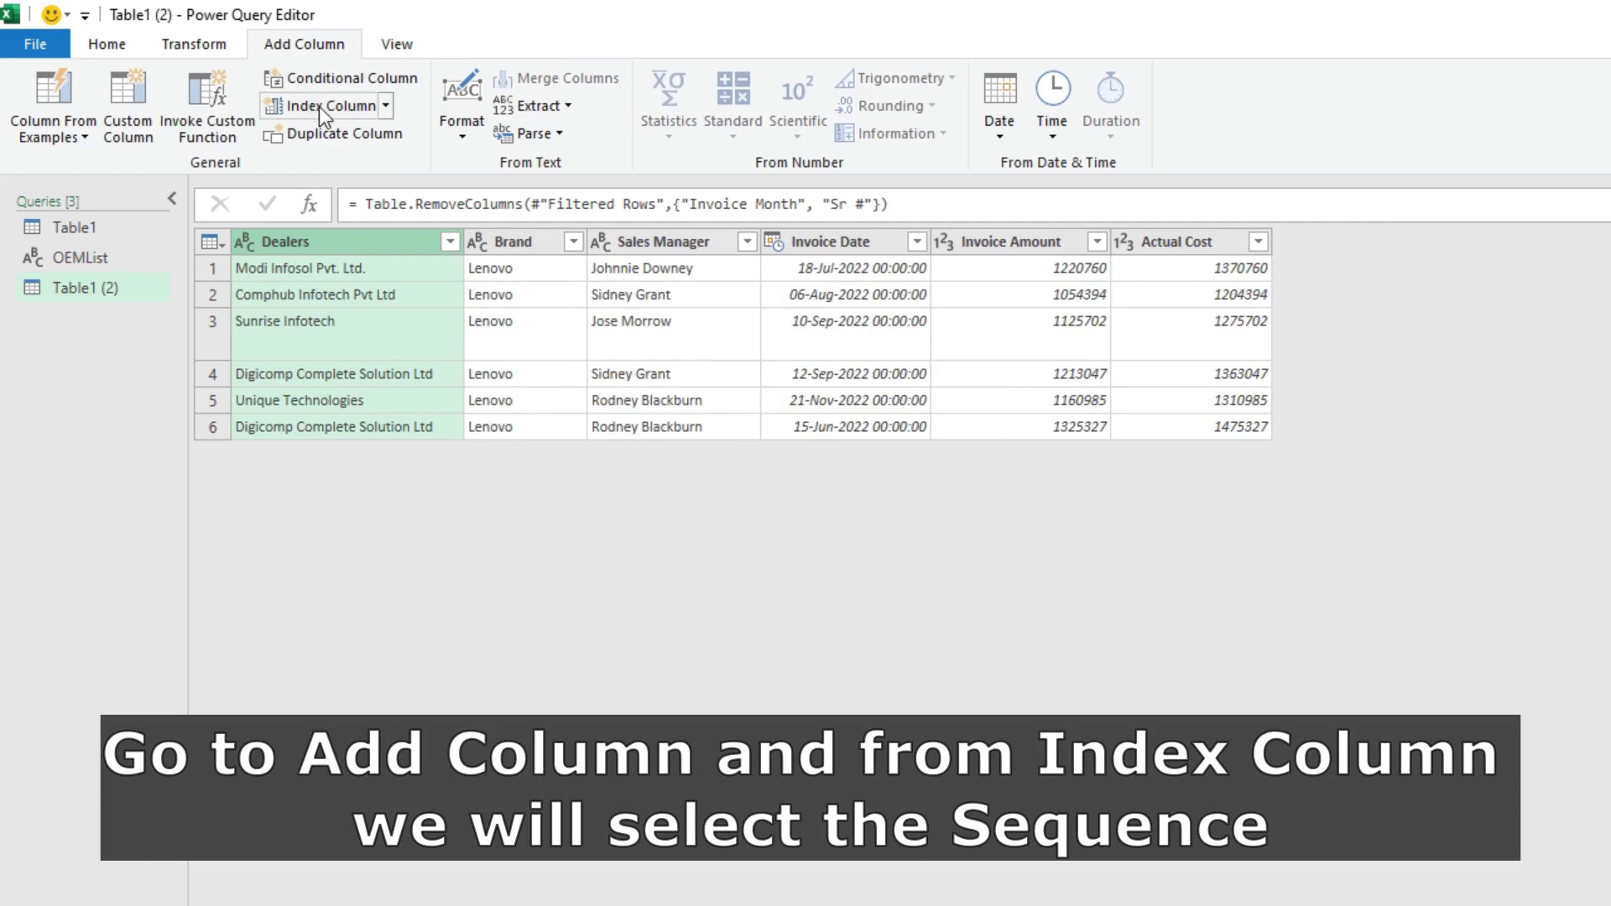
Add an index column from 1 named Sr #, move it first, then choose Close & Load To
{"action": "left_click", "coordinate": [386, 106]}
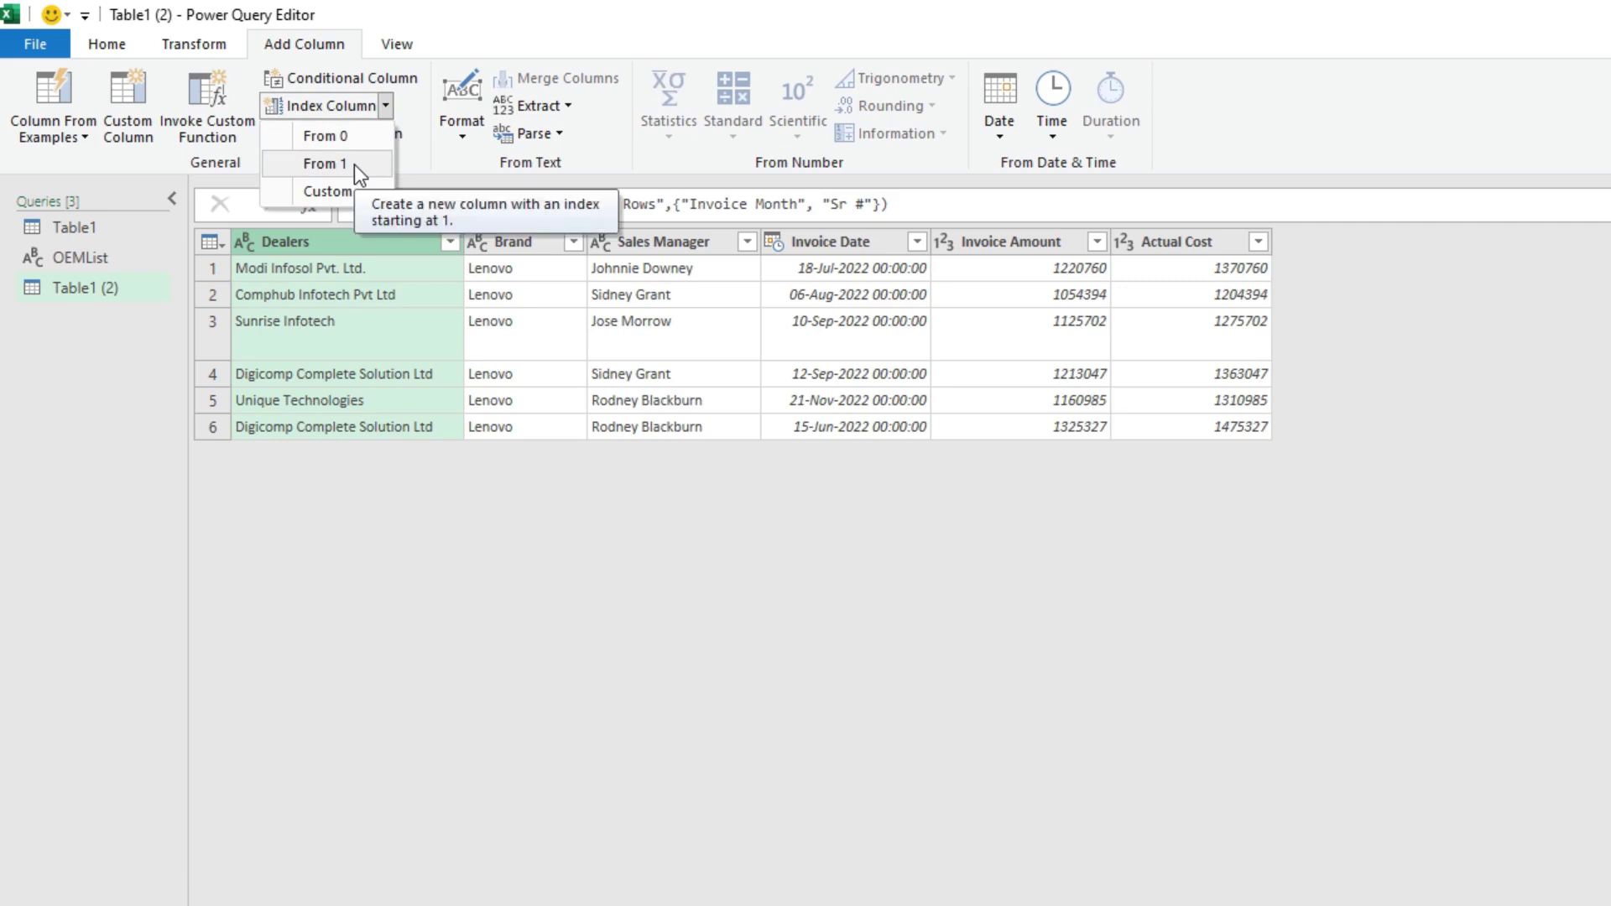
{"action": "left_click", "coordinate": [354, 165]}
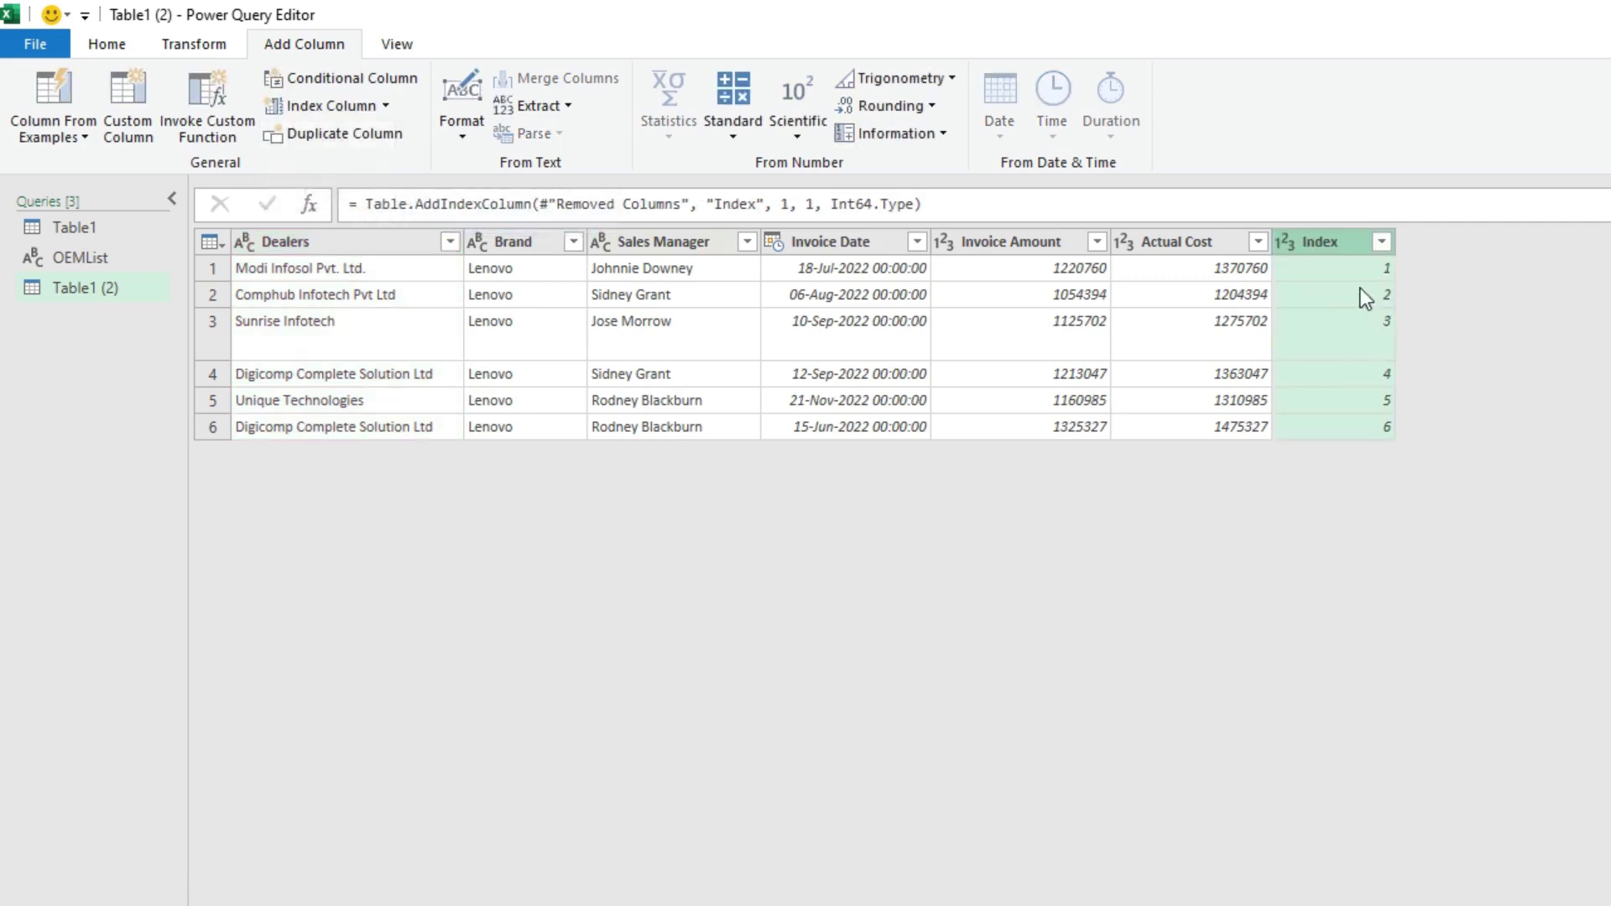
{"action": "double_click", "coordinate": [1337, 243]}
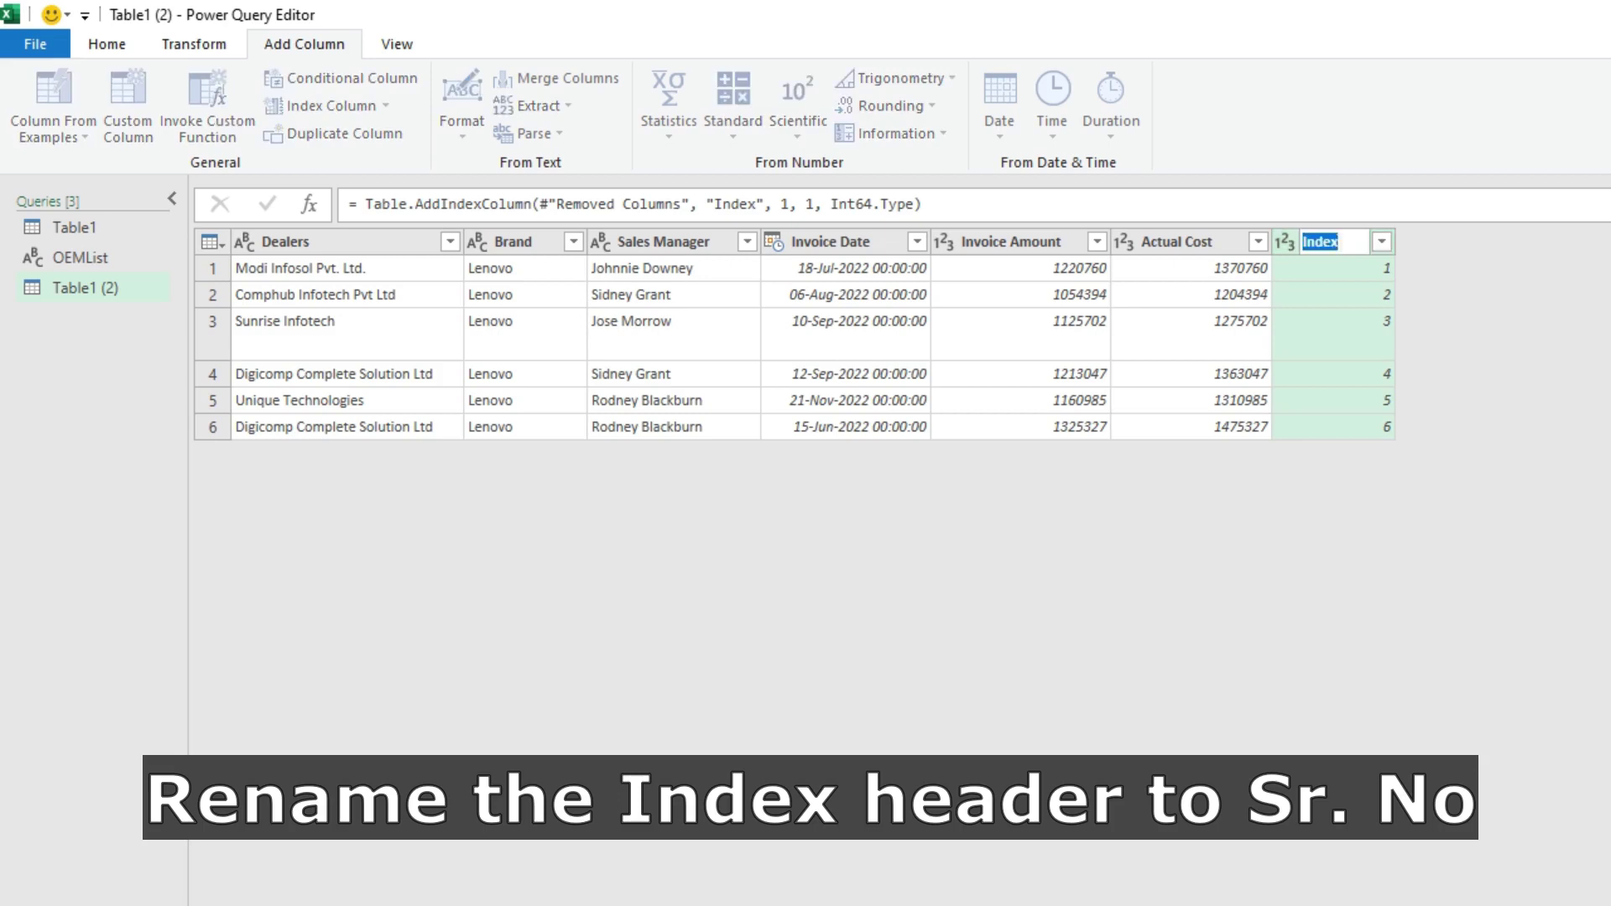
{"action": "type", "text": "Sr #"}
{"action": "key", "text": "Return"}
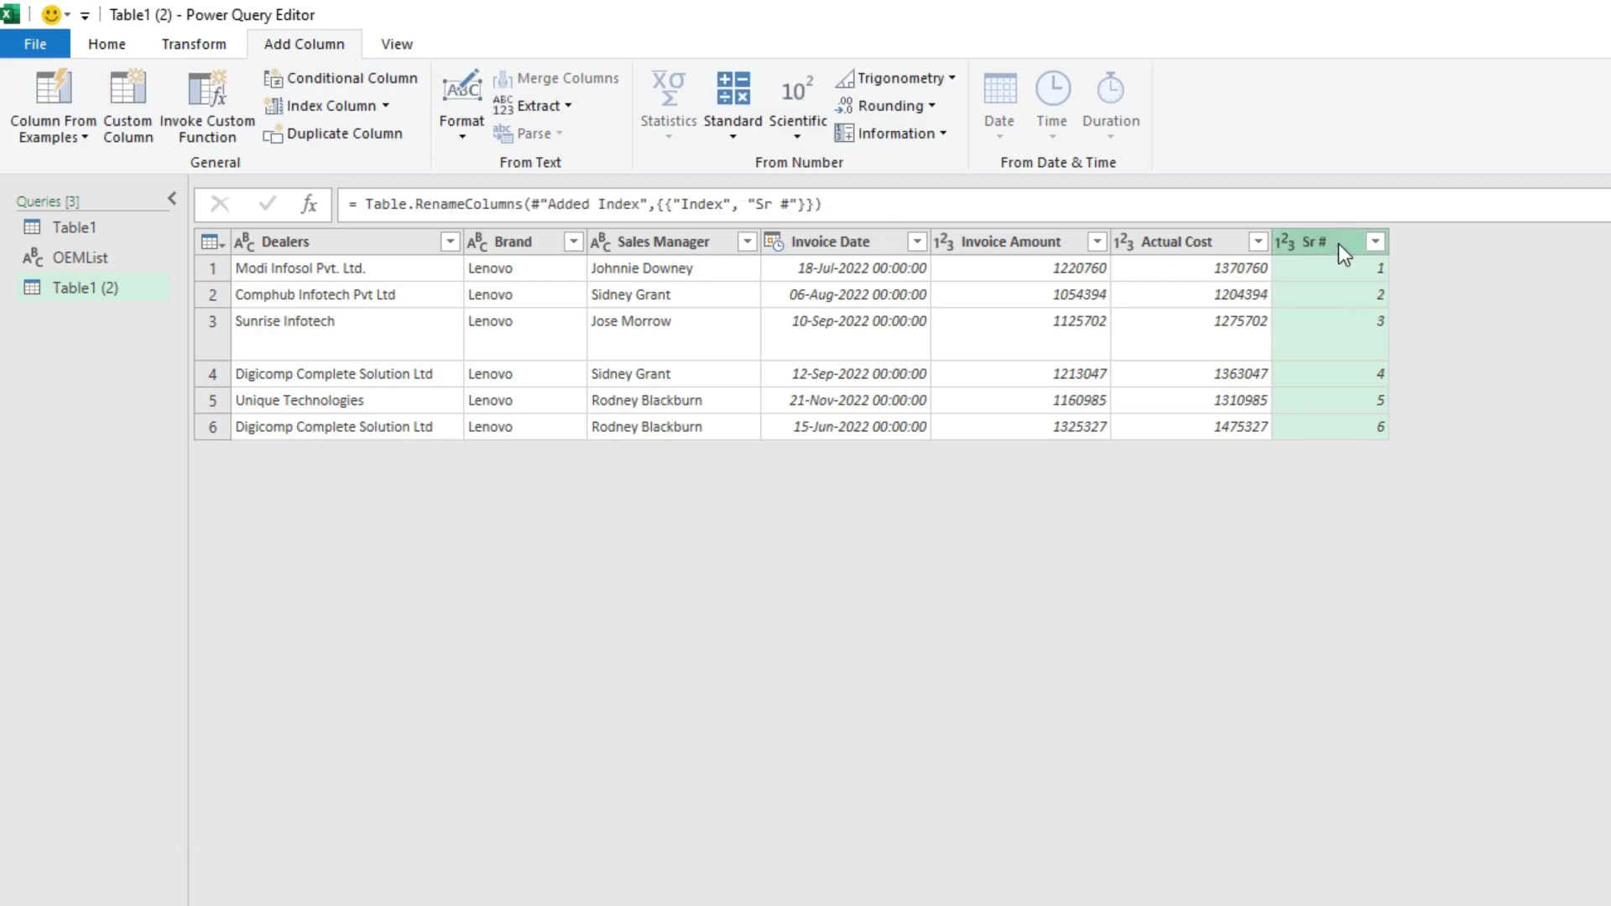
{"action": "left_click_drag", "start_coordinate": [1348, 254], "coordinate": [230, 254]}
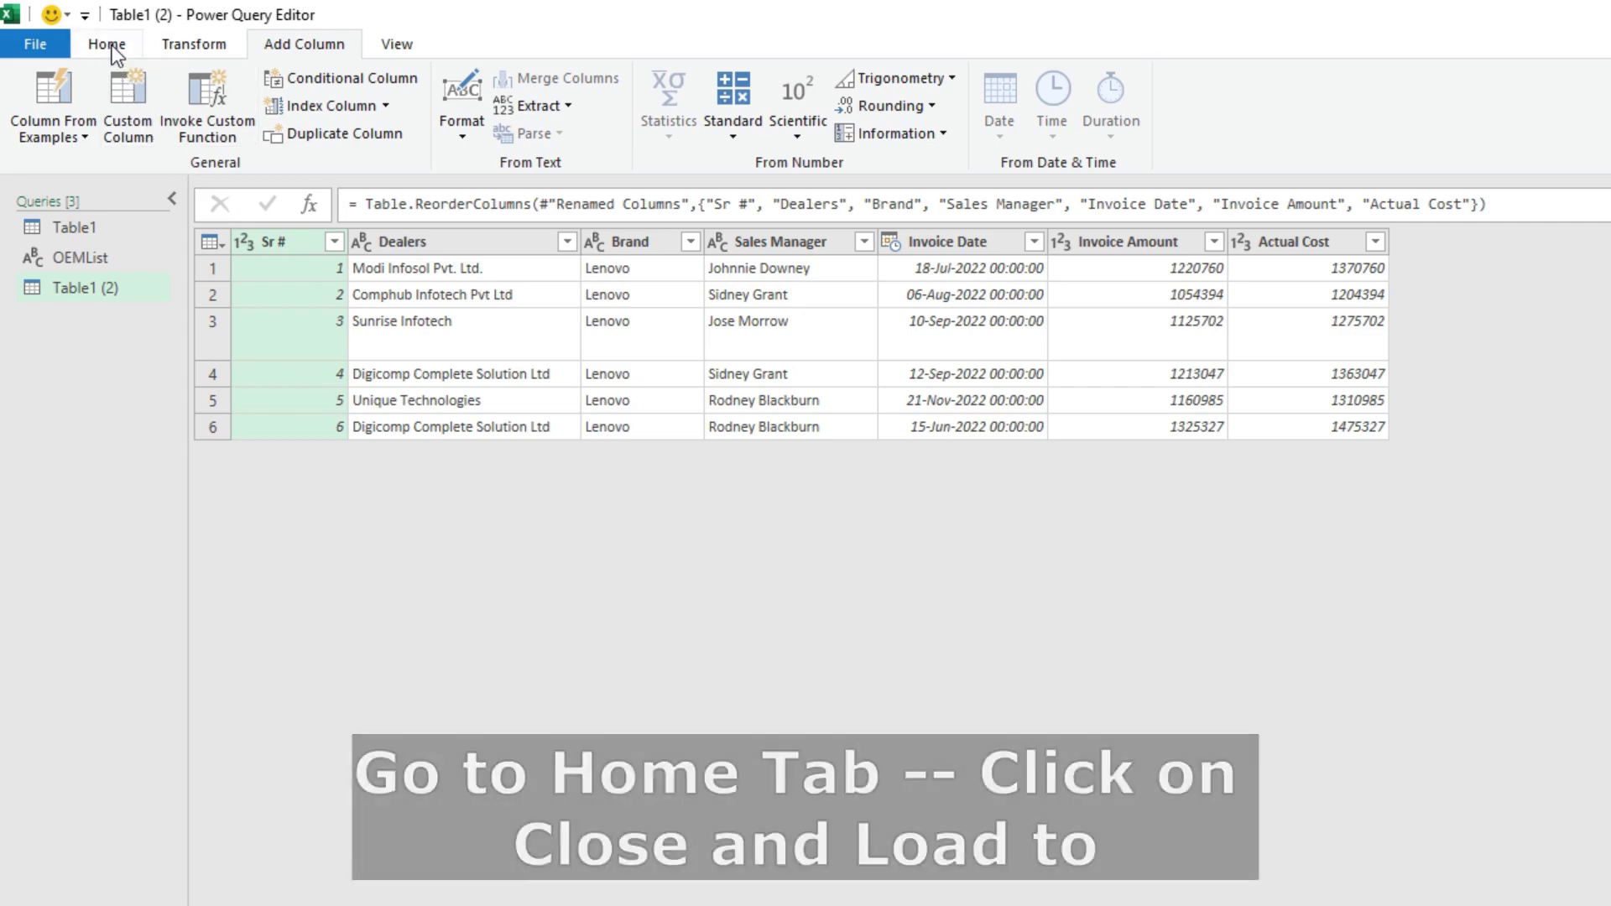
{"action": "left_click", "coordinate": [109, 49]}
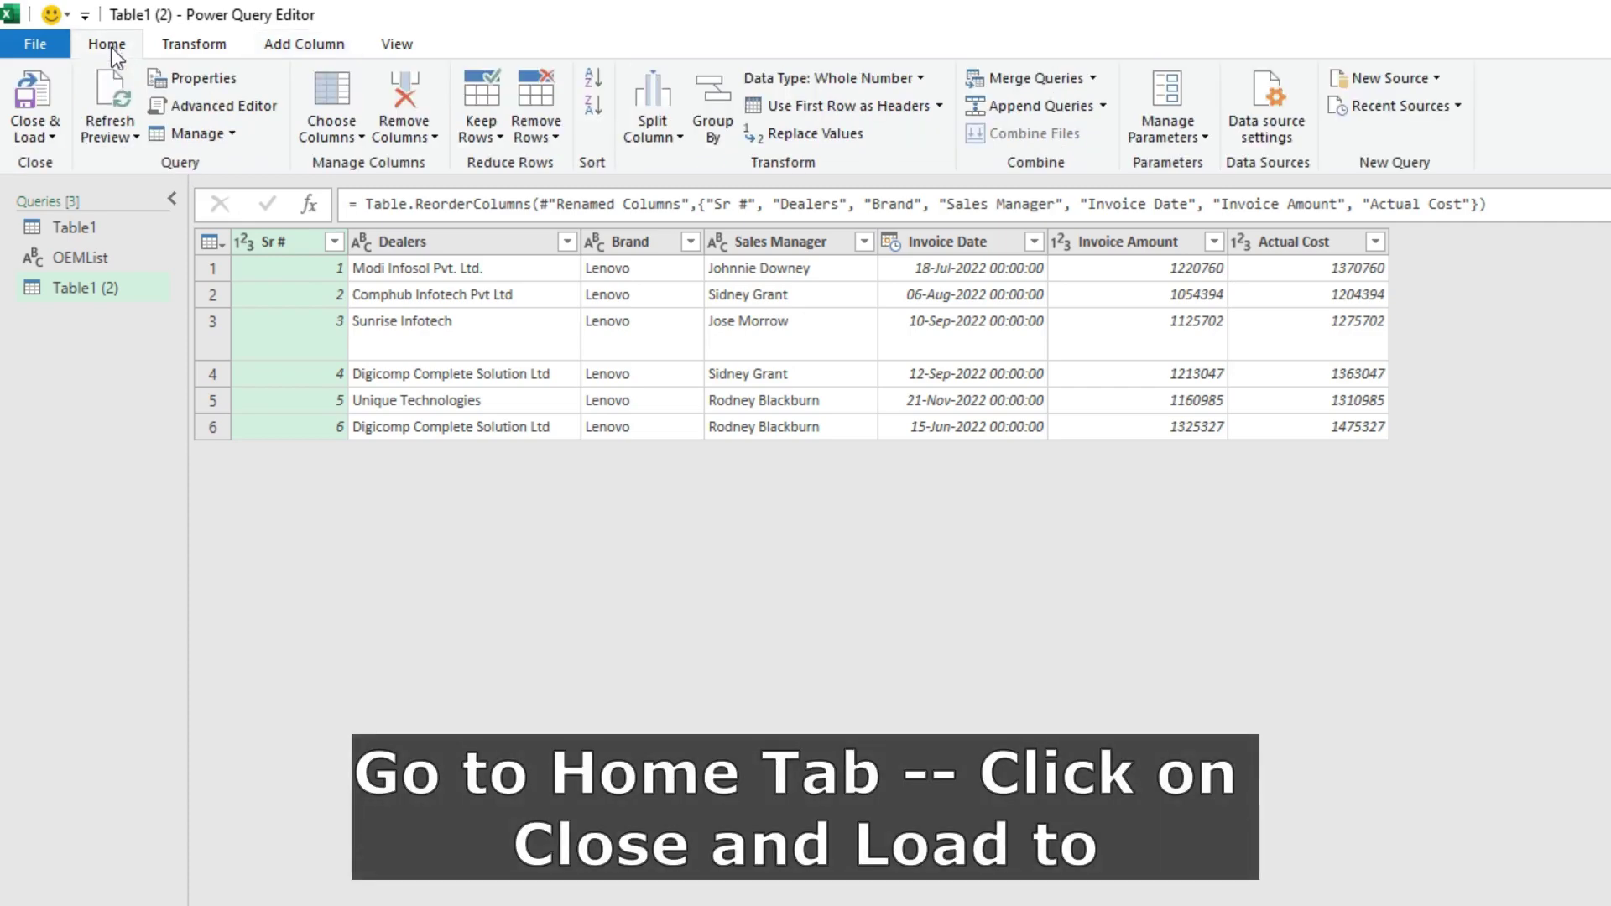
{"action": "left_click", "coordinate": [59, 138]}
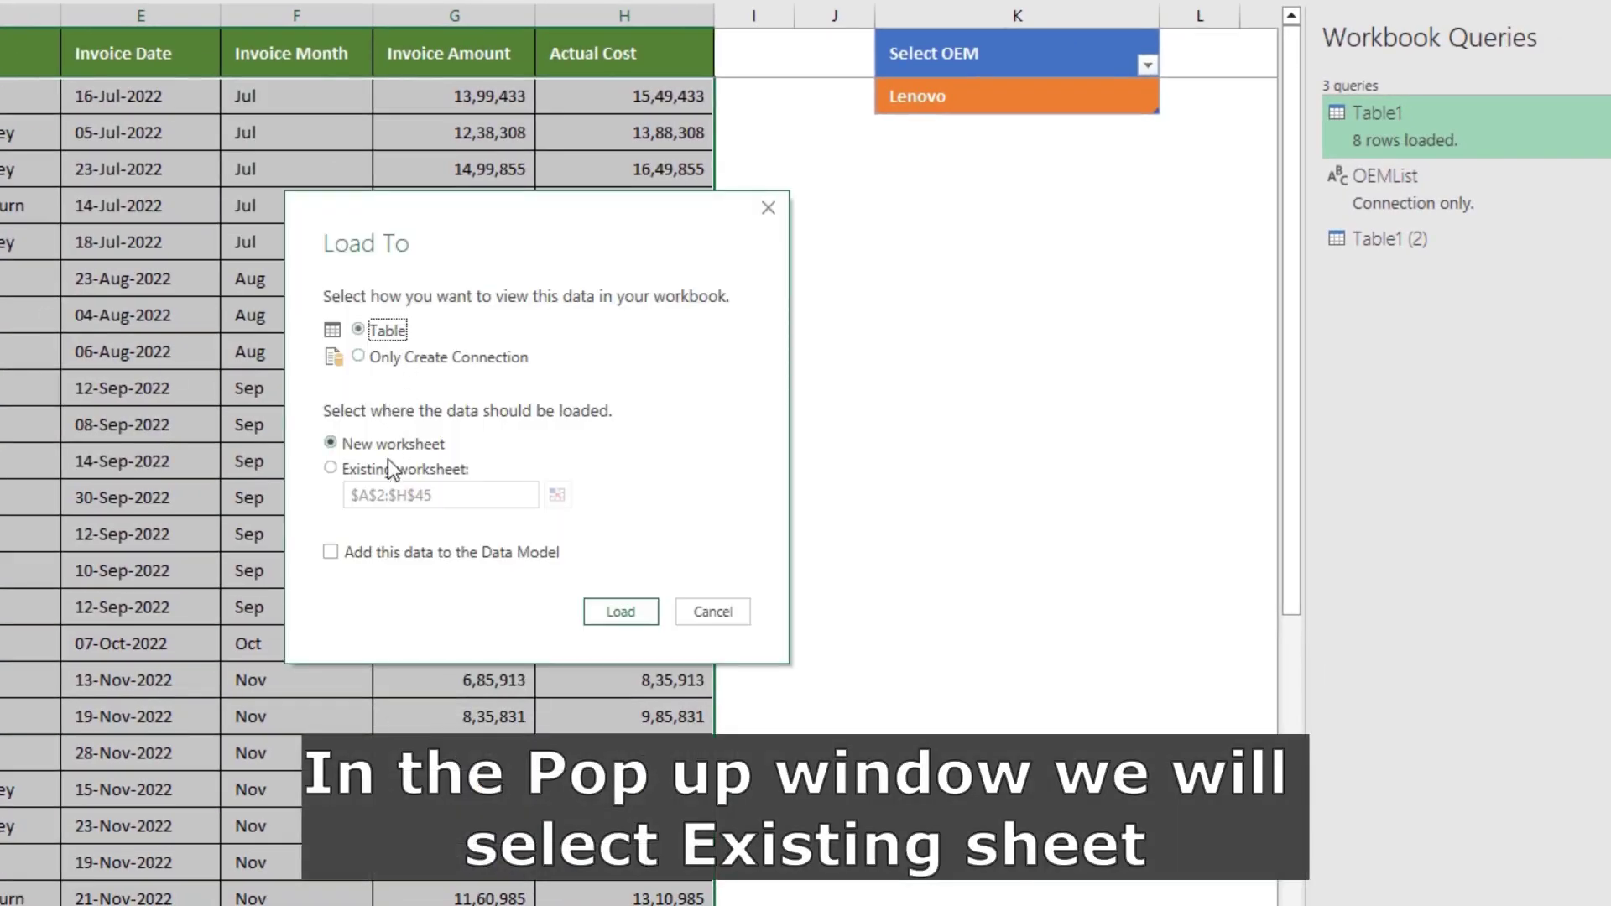
Load the query result as a table on the existing Deals sheet at cell L5
{"action": "left_click", "coordinate": [380, 470]}
{"action": "left_click_drag", "start_coordinate": [432, 495], "coordinate": [408, 495]}
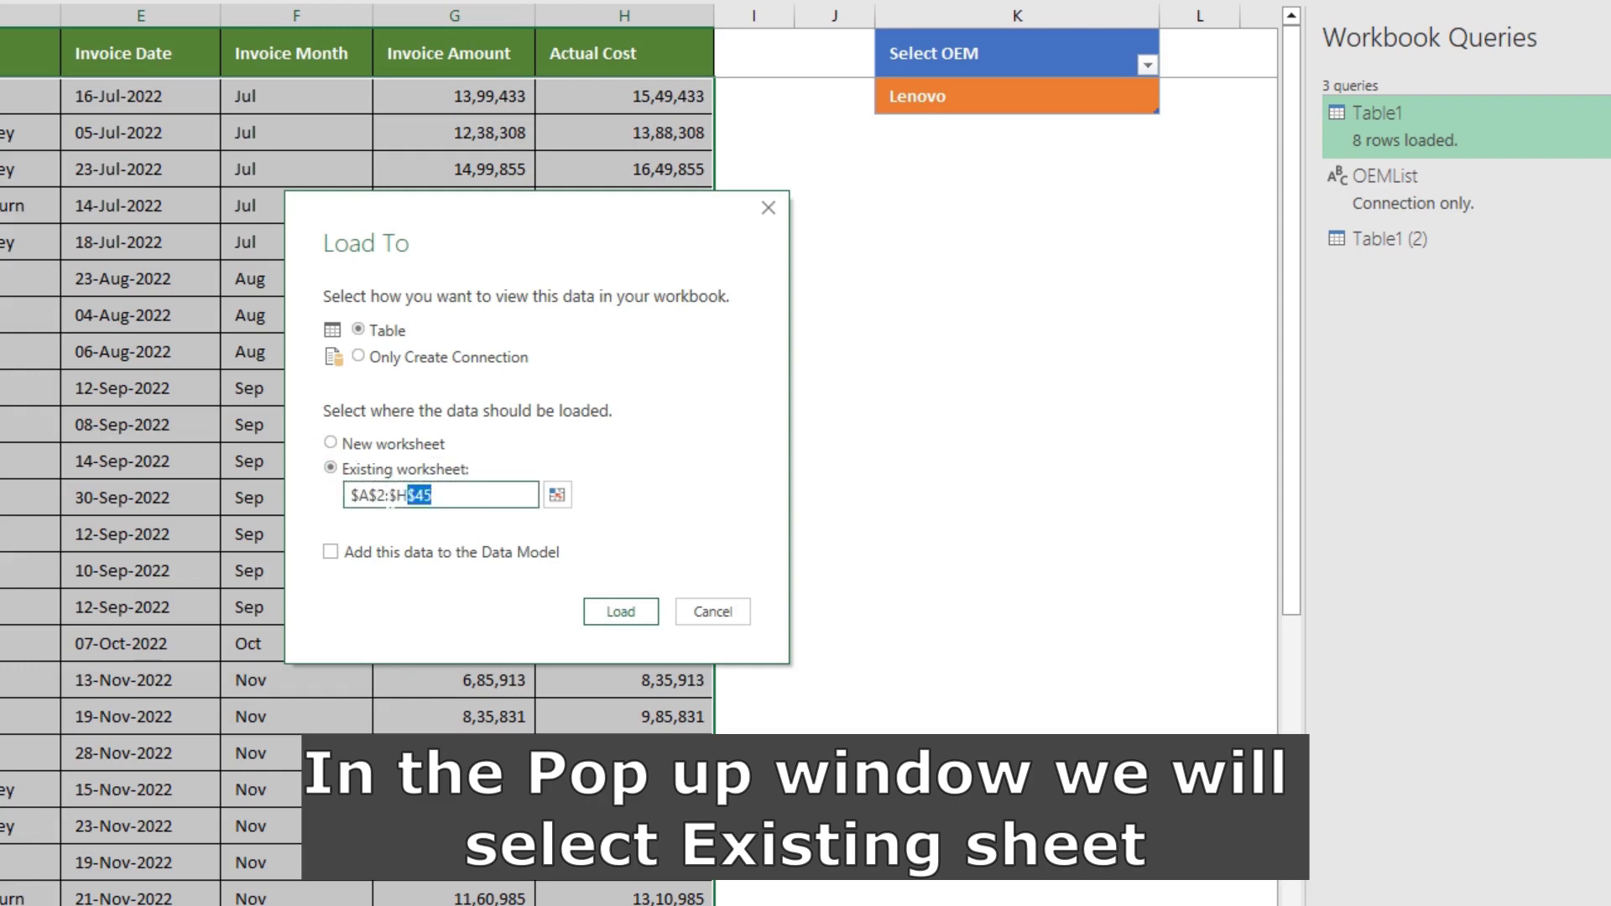
{"action": "key", "text": "BackSpace"}
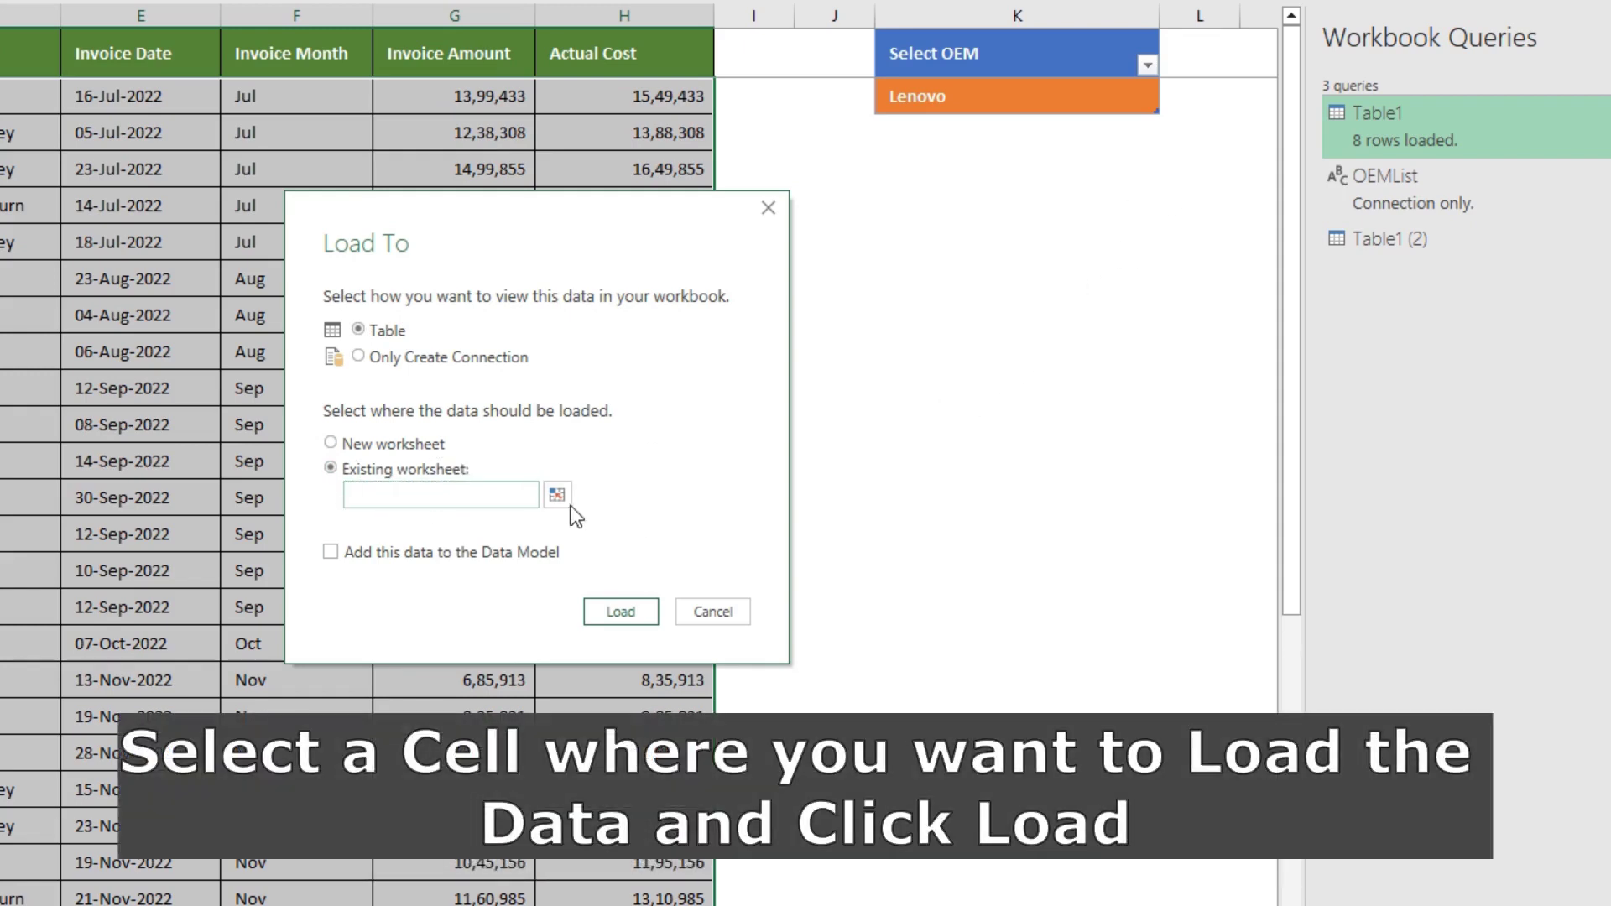
{"action": "left_click", "coordinate": [558, 497]}
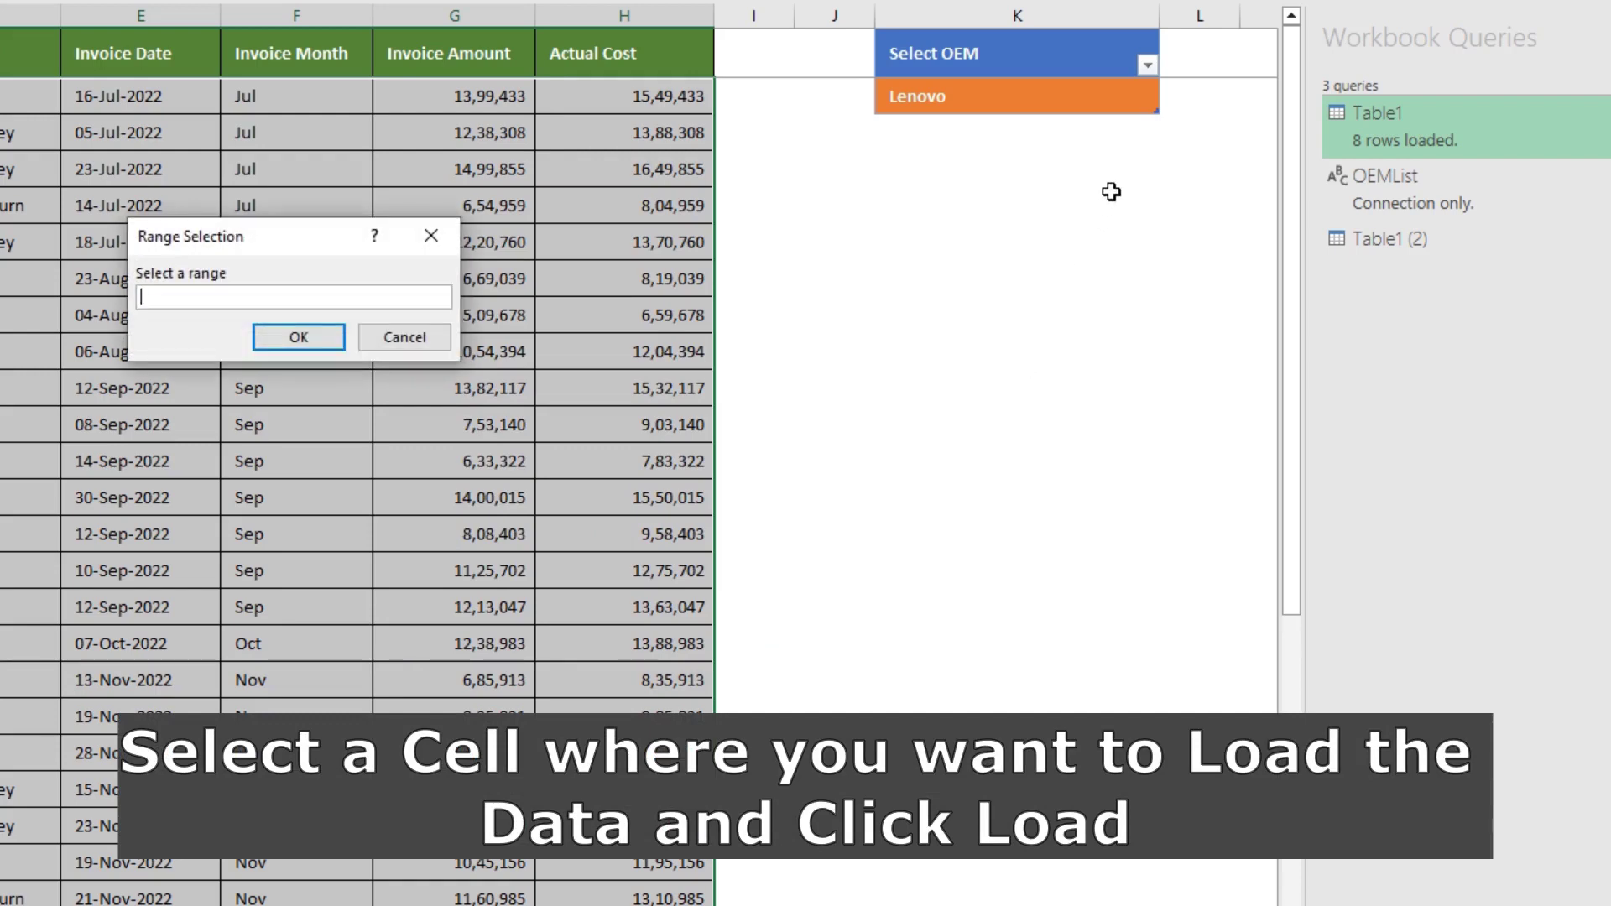
{"action": "left_click", "coordinate": [1211, 193]}
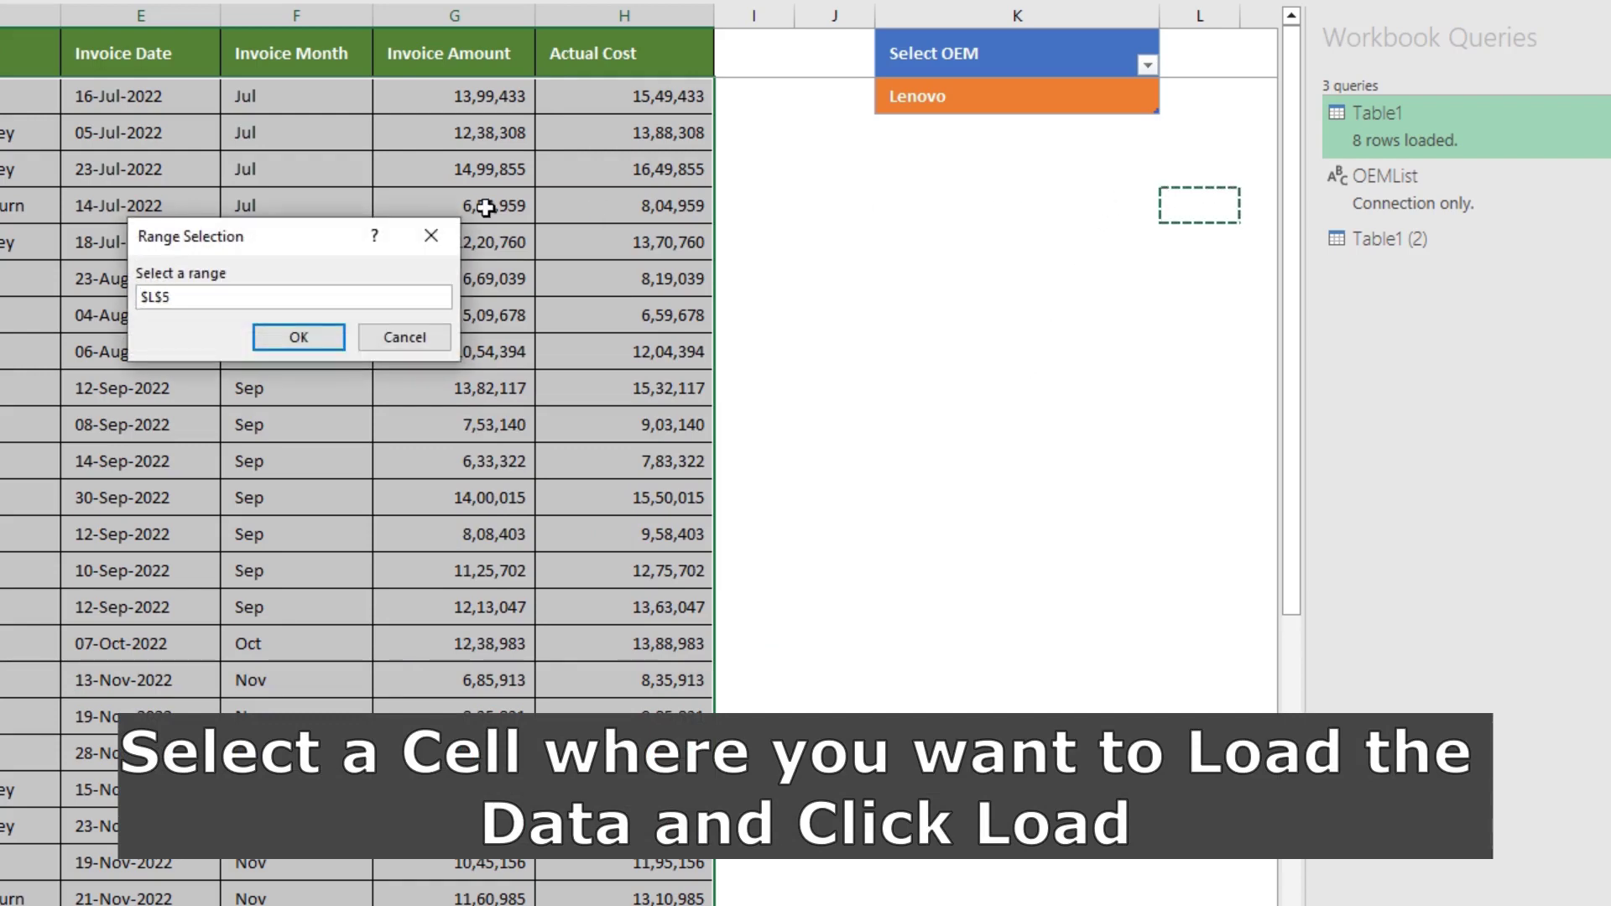
{"action": "left_click", "coordinate": [307, 339]}
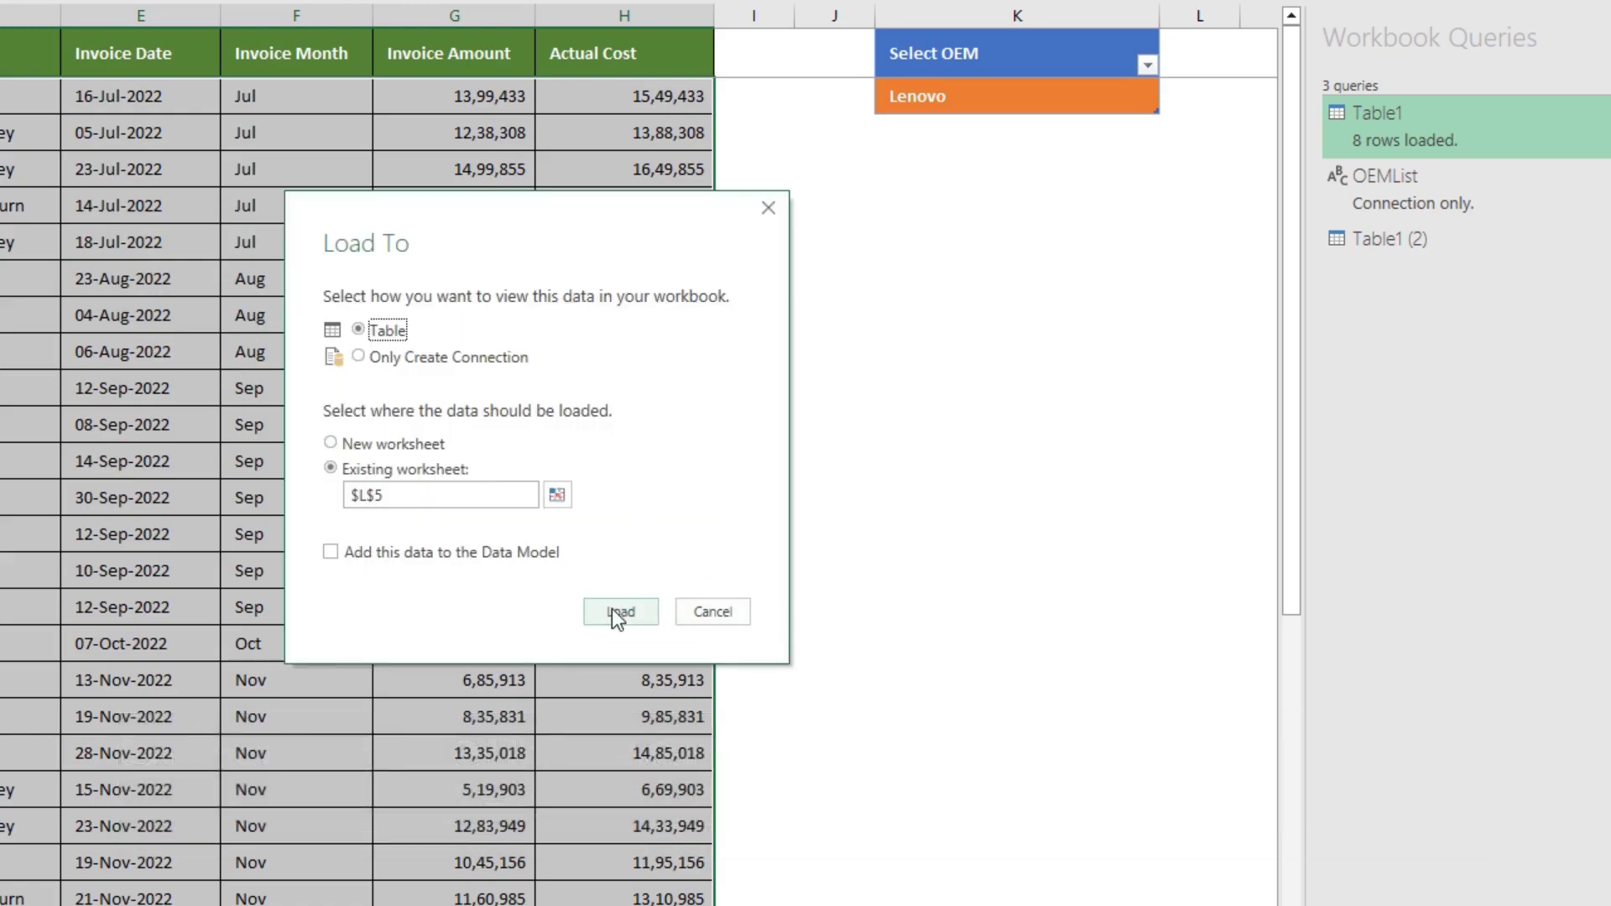
{"action": "left_click", "coordinate": [611, 607]}
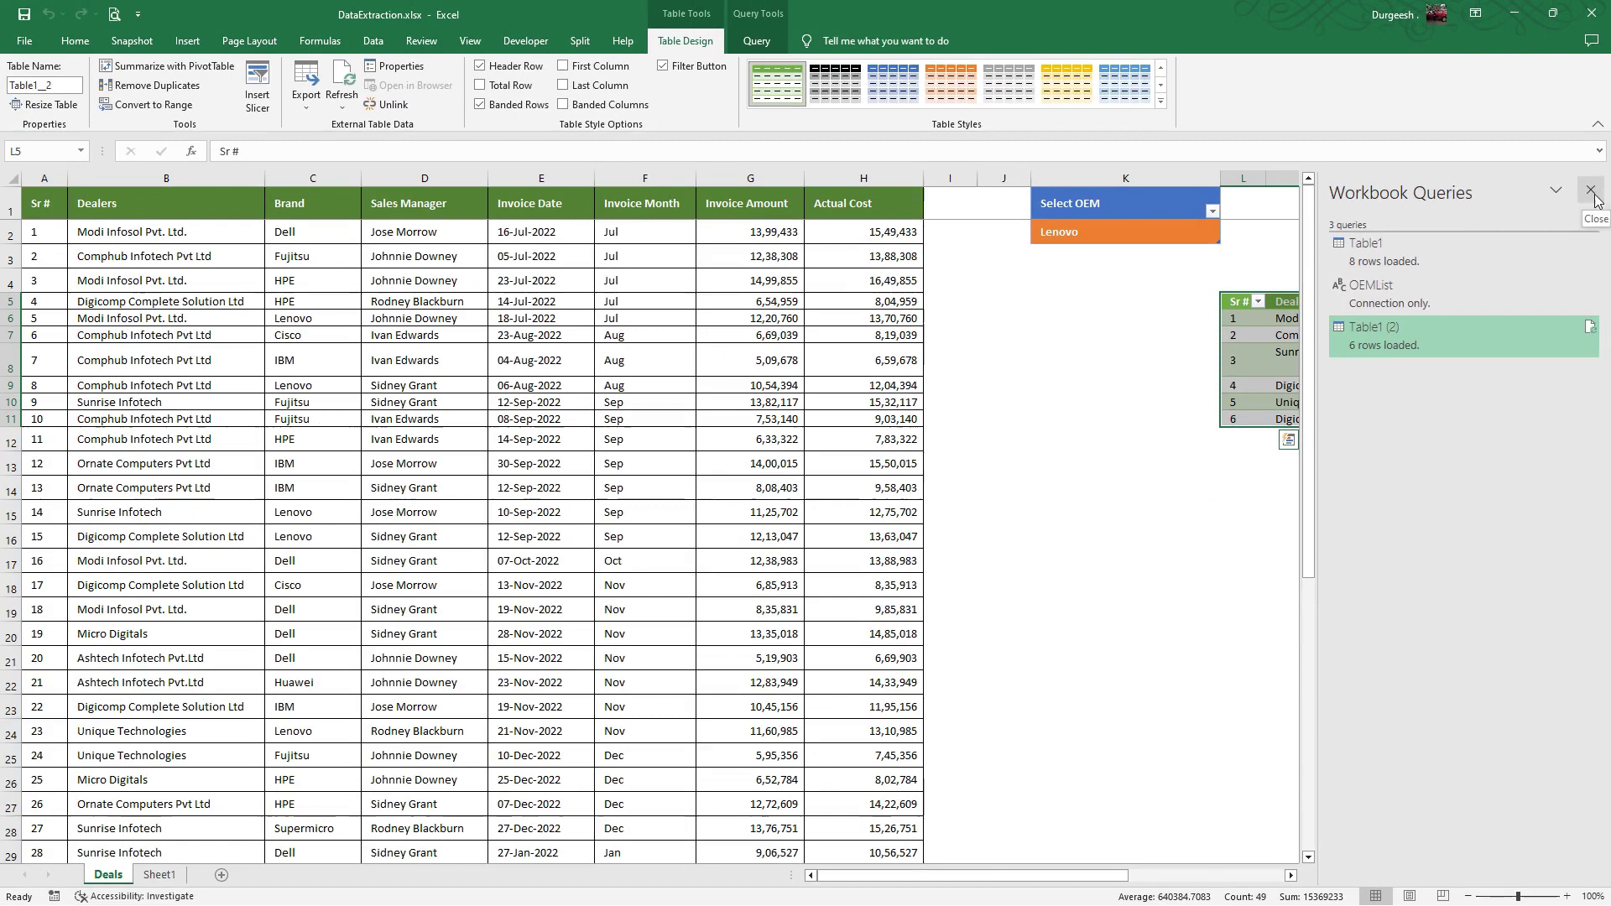
Close the Workbook Queries pane and review the loaded Lenovo deals table
{"action": "left_click", "coordinate": [1597, 195]}
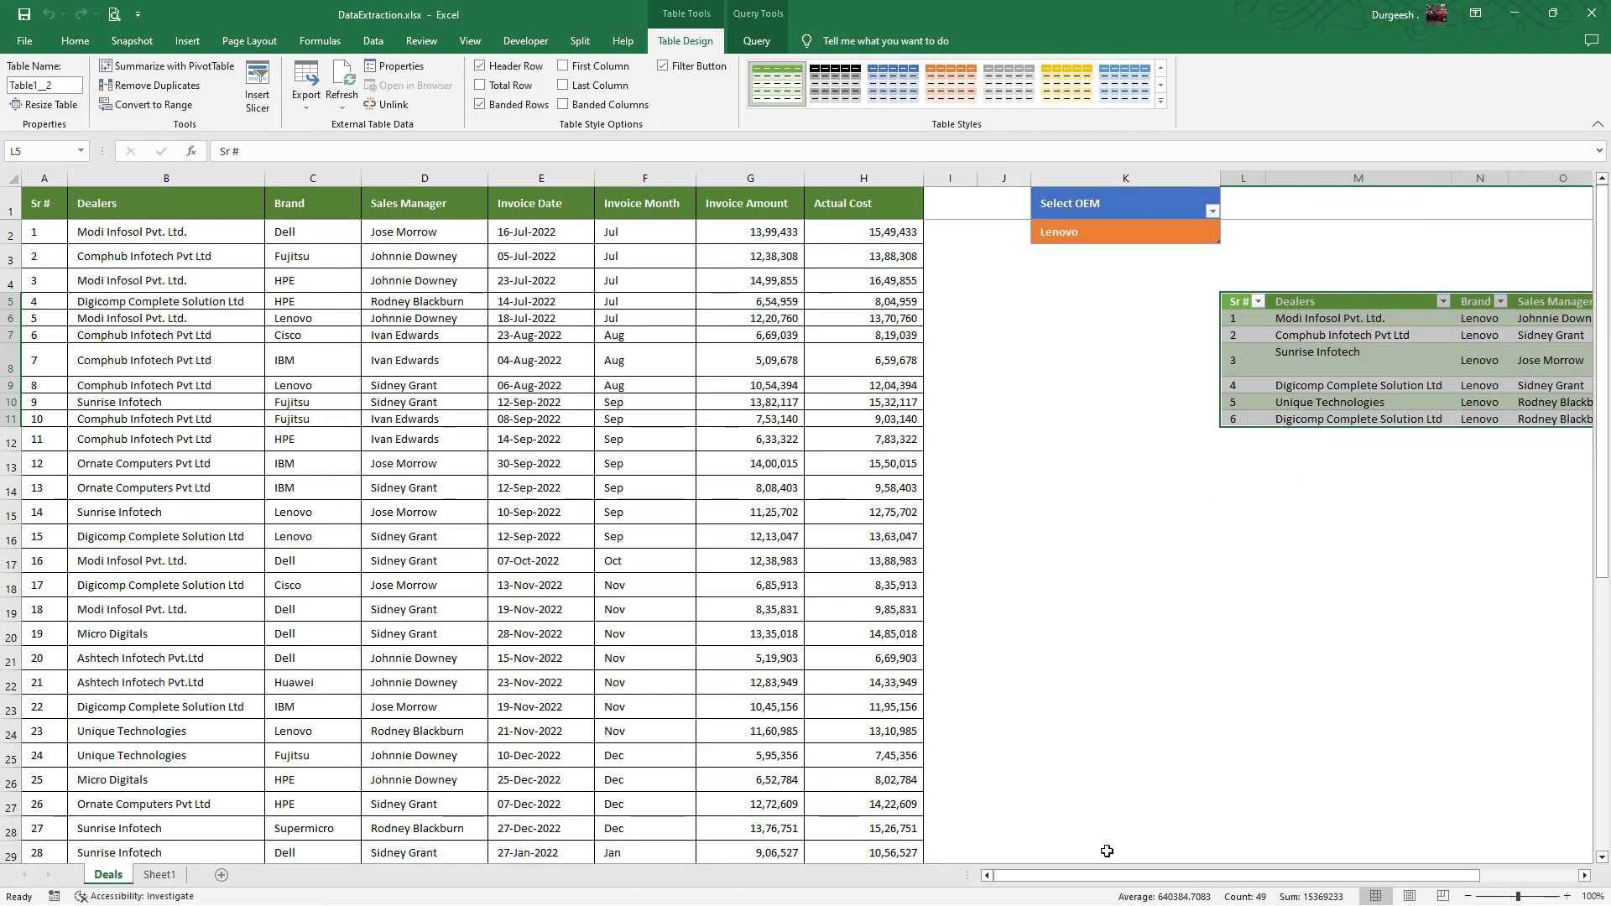
{"action": "left_click_drag", "start_coordinate": [1108, 875], "coordinate": [1360, 879]}
{"action": "left_click_drag", "start_coordinate": [1496, 886], "coordinate": [1429, 809]}
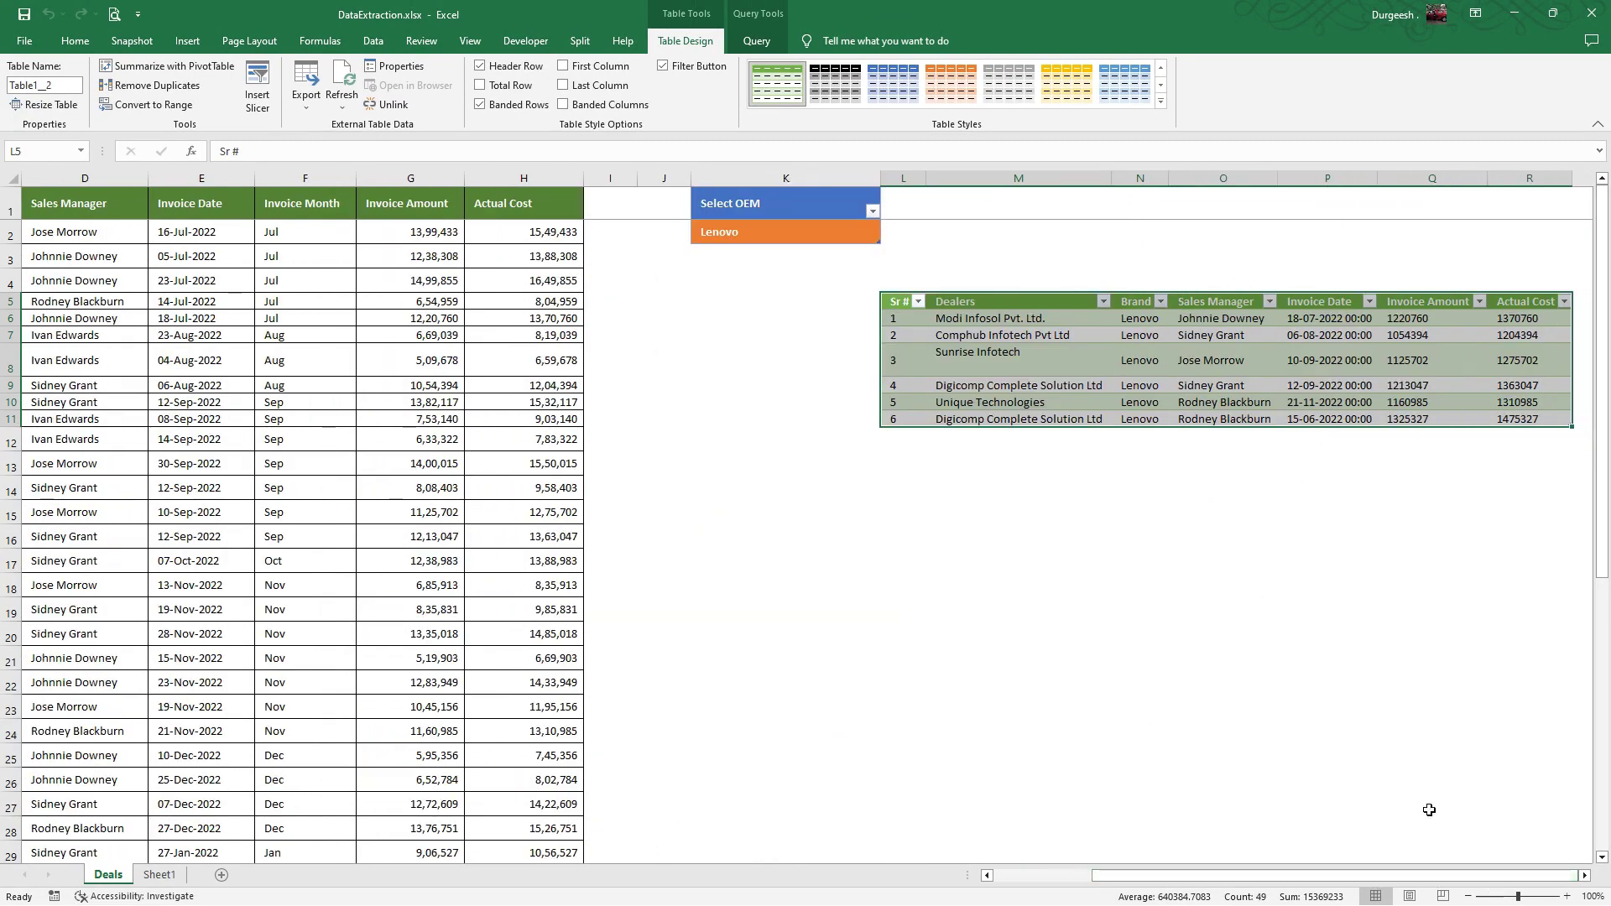
{"action": "left_click_drag", "start_coordinate": [1134, 319], "coordinate": [1138, 419]}
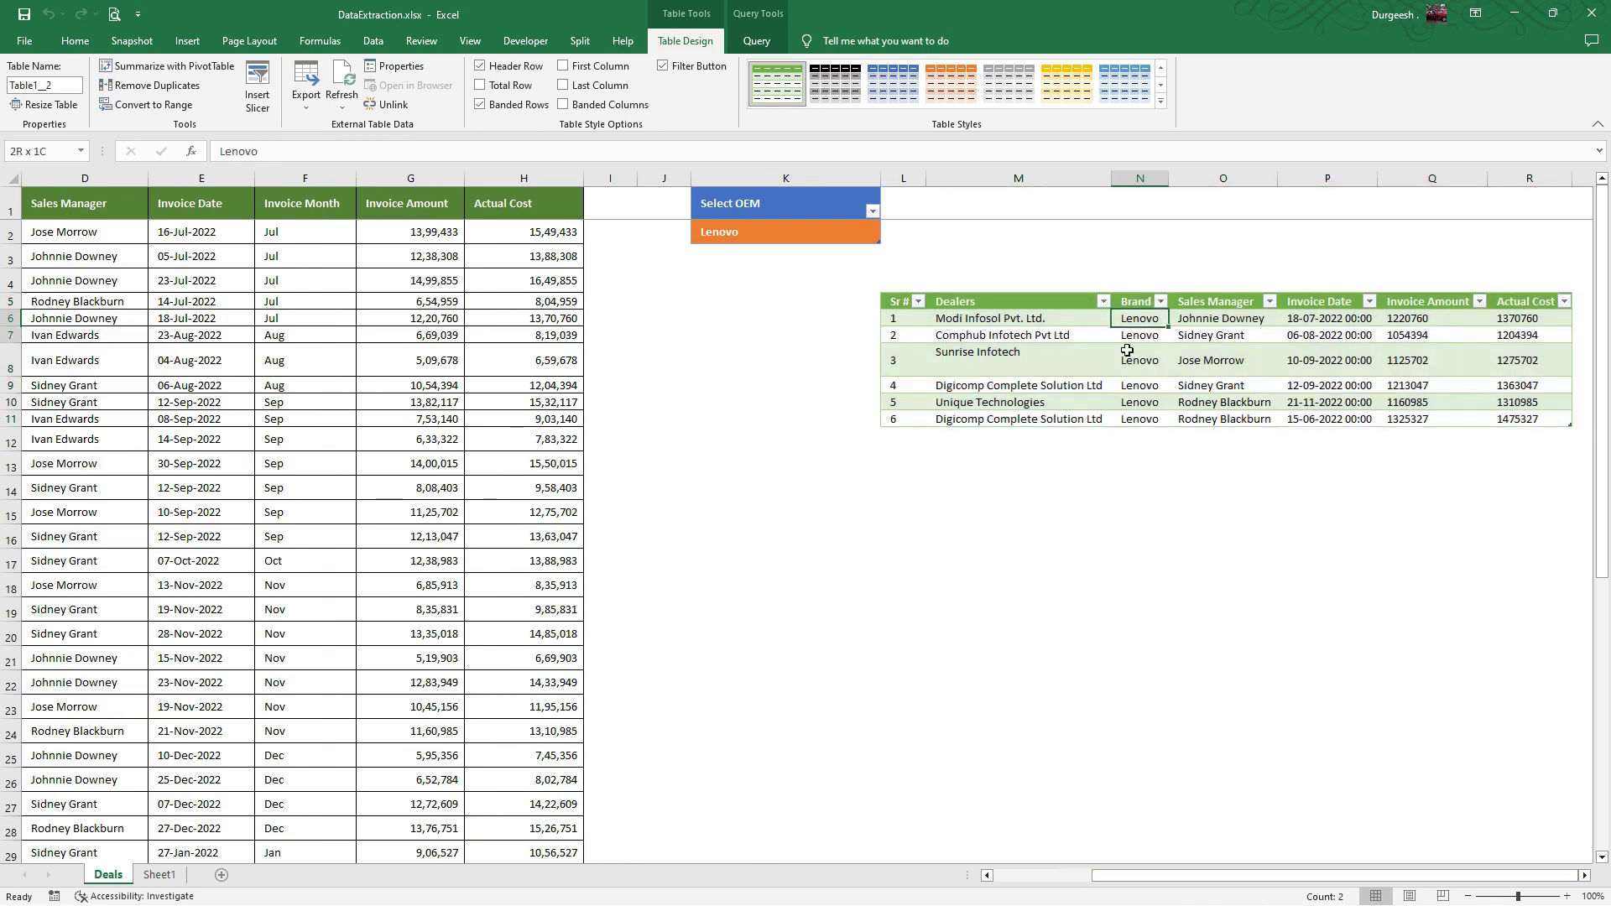
Switch Select OEM to Fujitsu and refresh the query table to show Fujitsu deals
{"action": "left_click", "coordinate": [791, 235]}
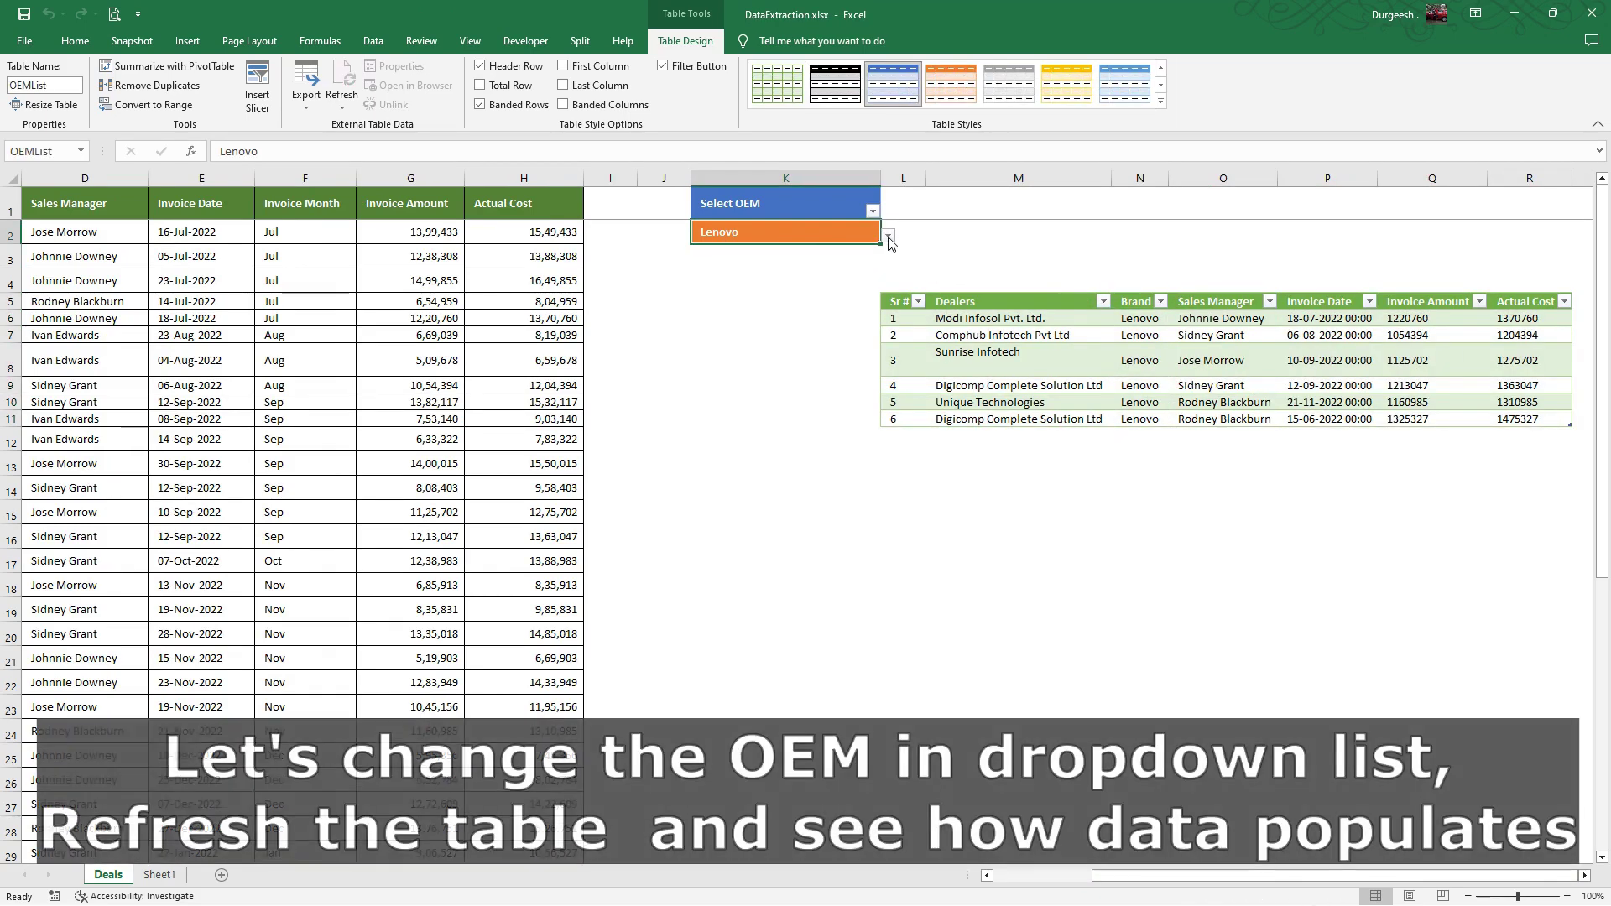
{"action": "left_click", "coordinate": [888, 236]}
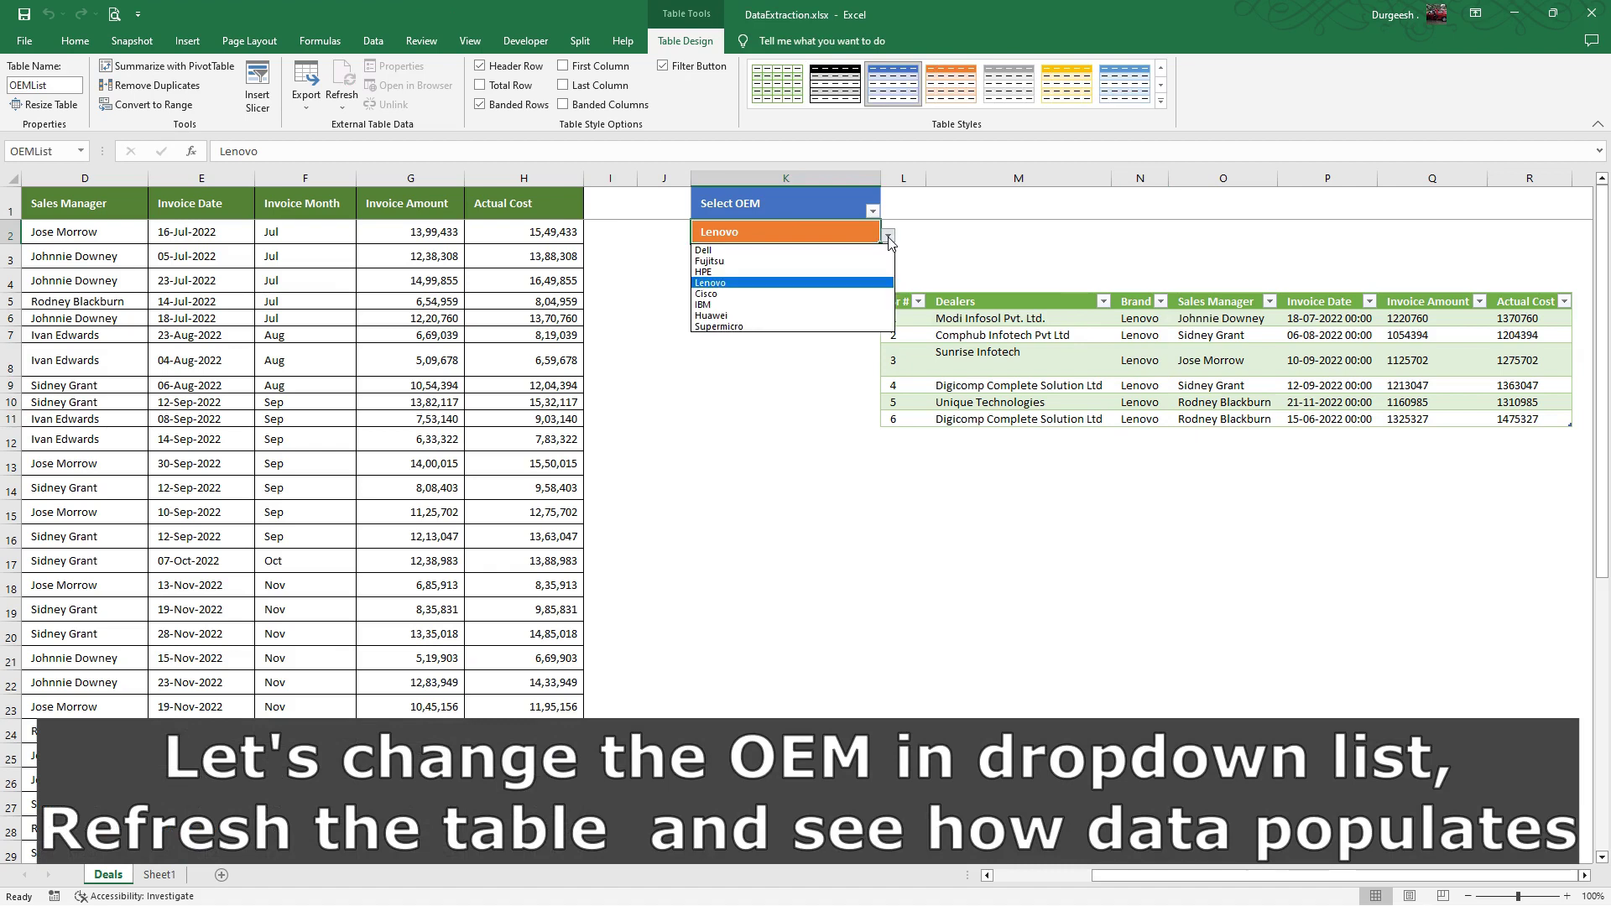
{"action": "left_click", "coordinate": [757, 261]}
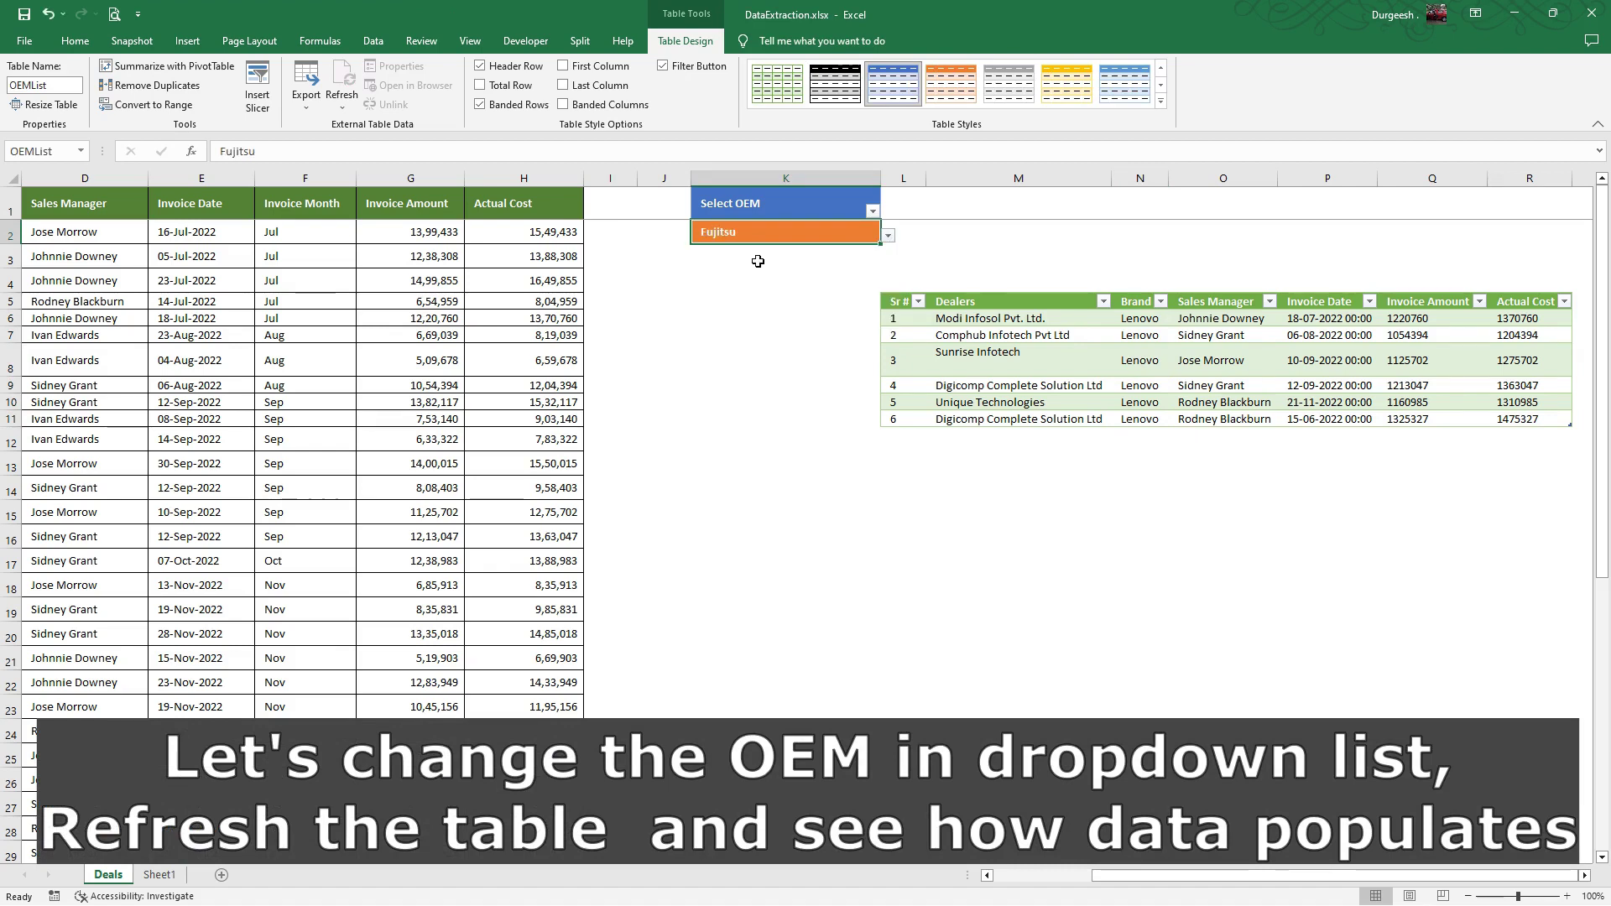
{"action": "right_click", "coordinate": [955, 334]}
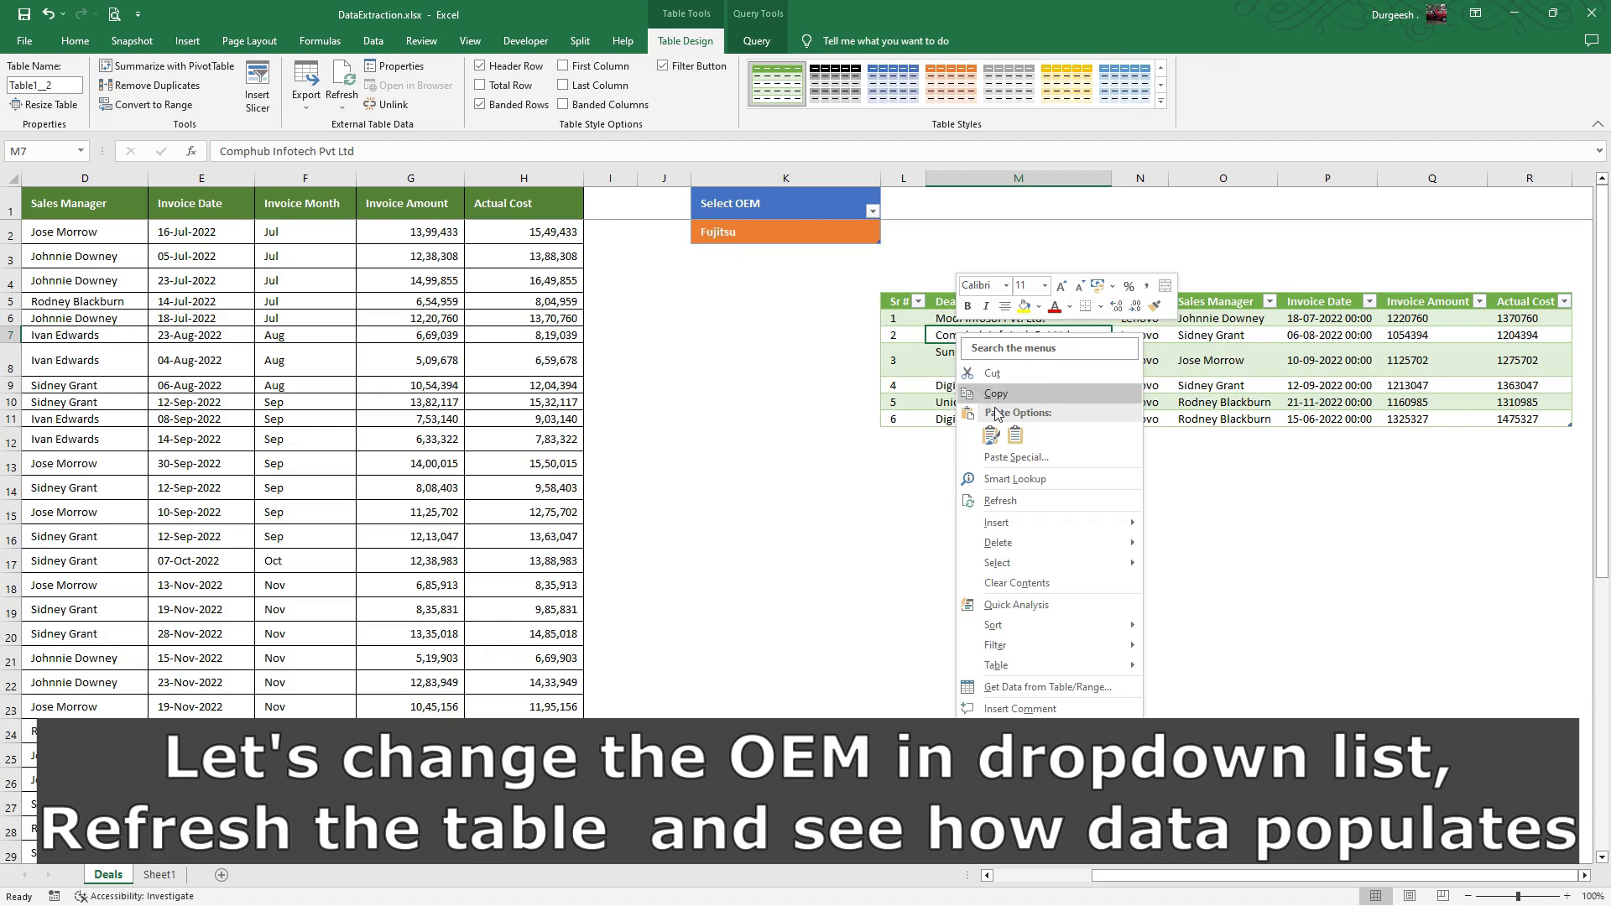
{"action": "left_click", "coordinate": [1000, 501]}
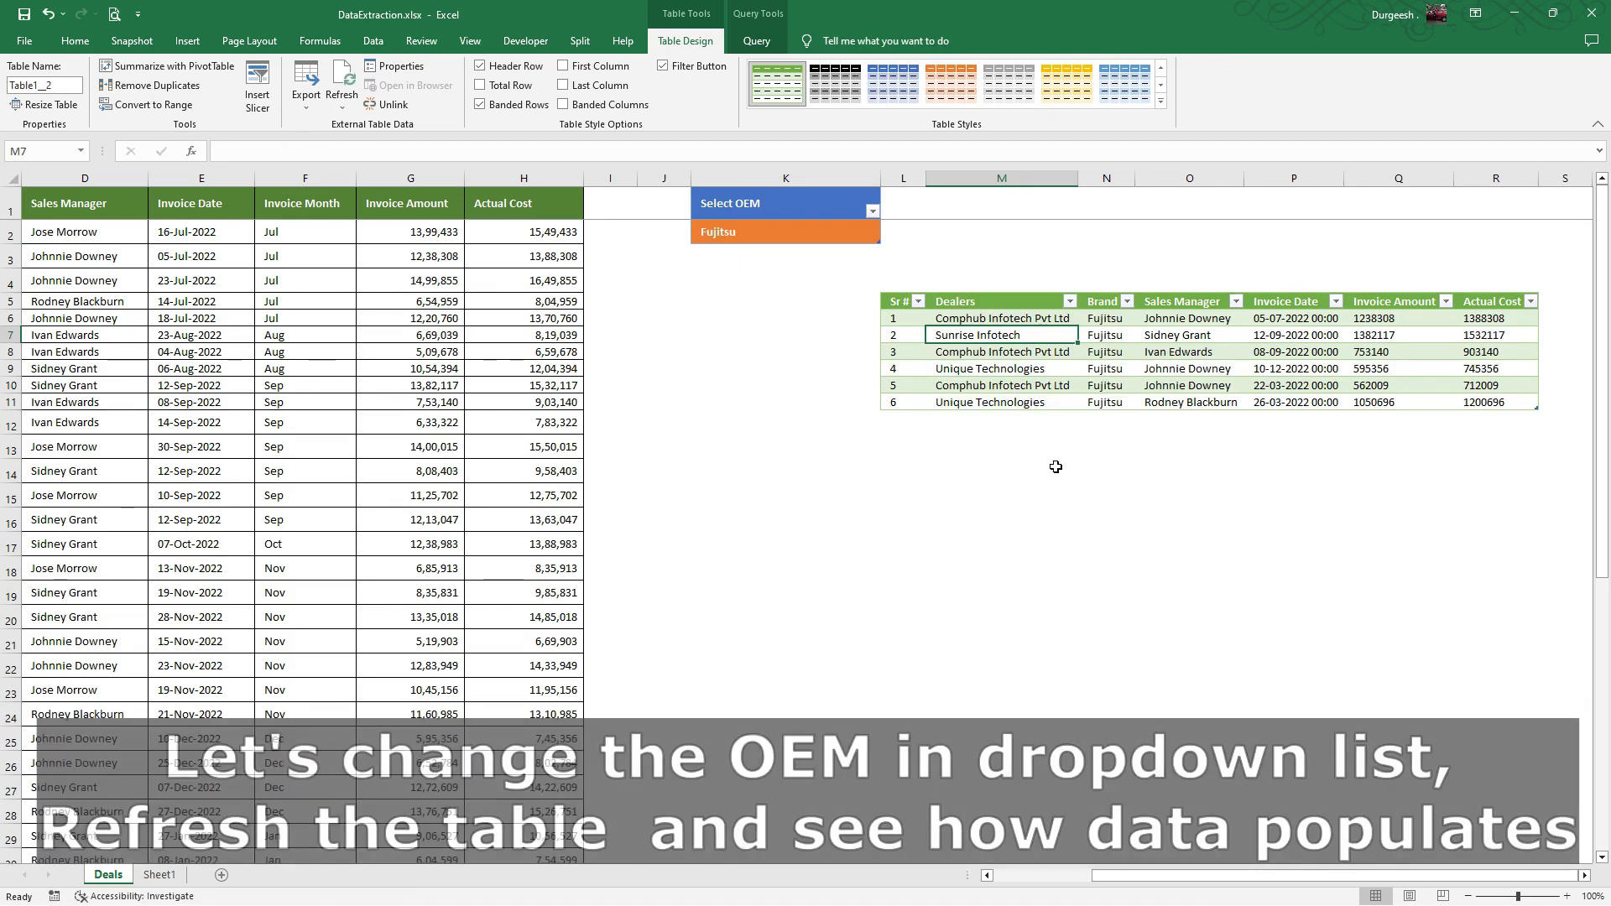
{"action": "left_click_drag", "start_coordinate": [1113, 322], "coordinate": [1118, 411]}
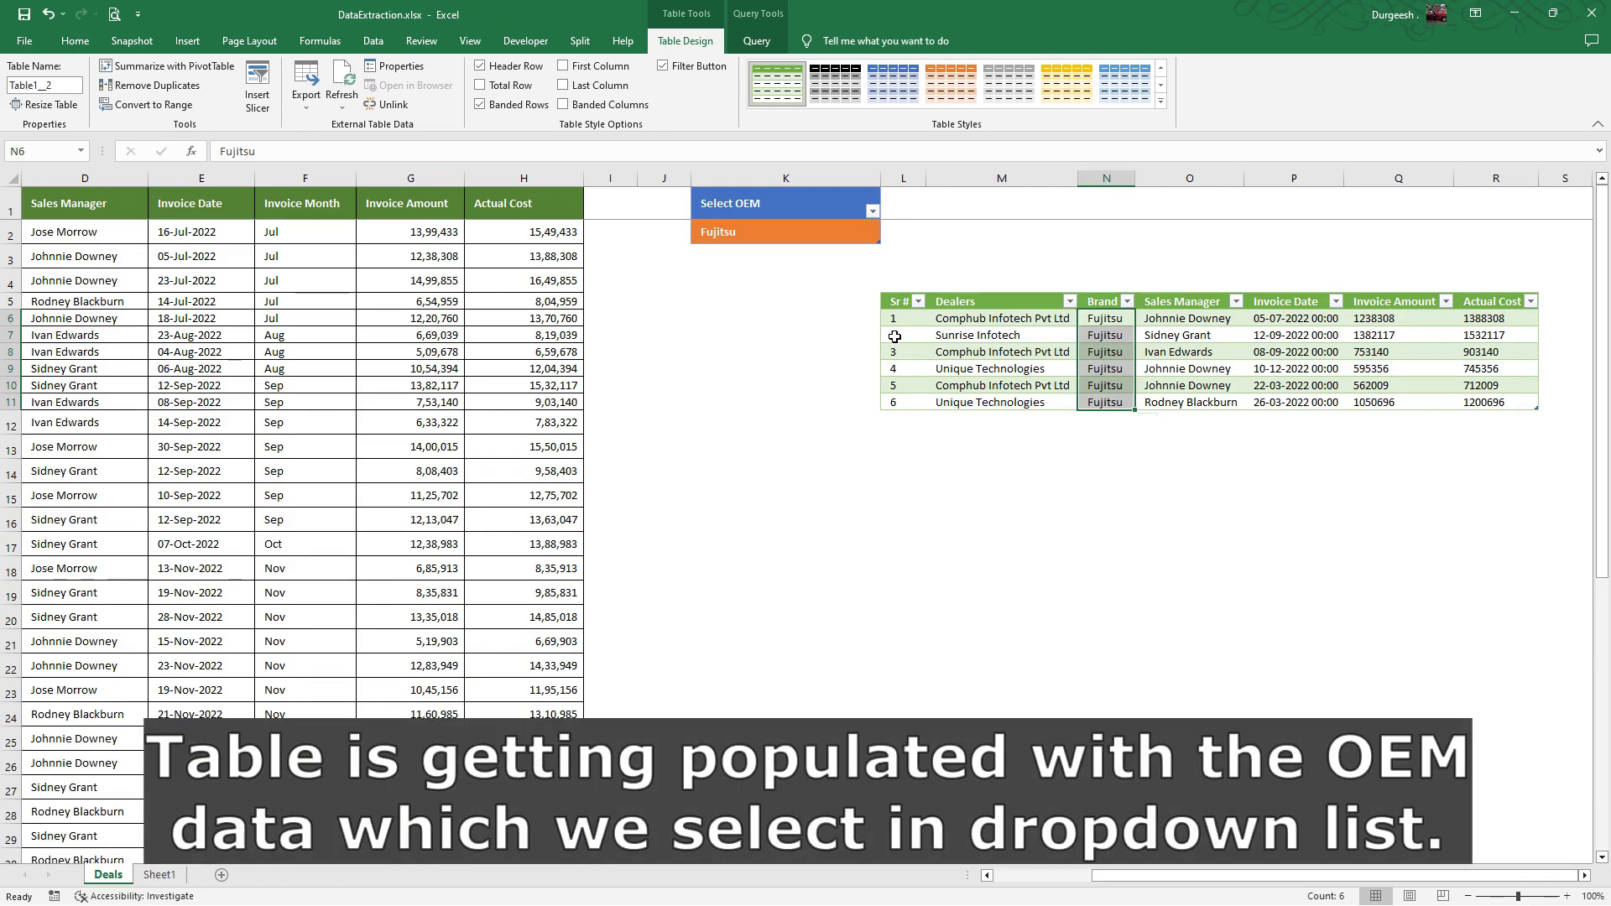
Switch Select OEM to Huawei, refresh to show its two deals, and select the table
{"action": "left_click", "coordinate": [810, 233]}
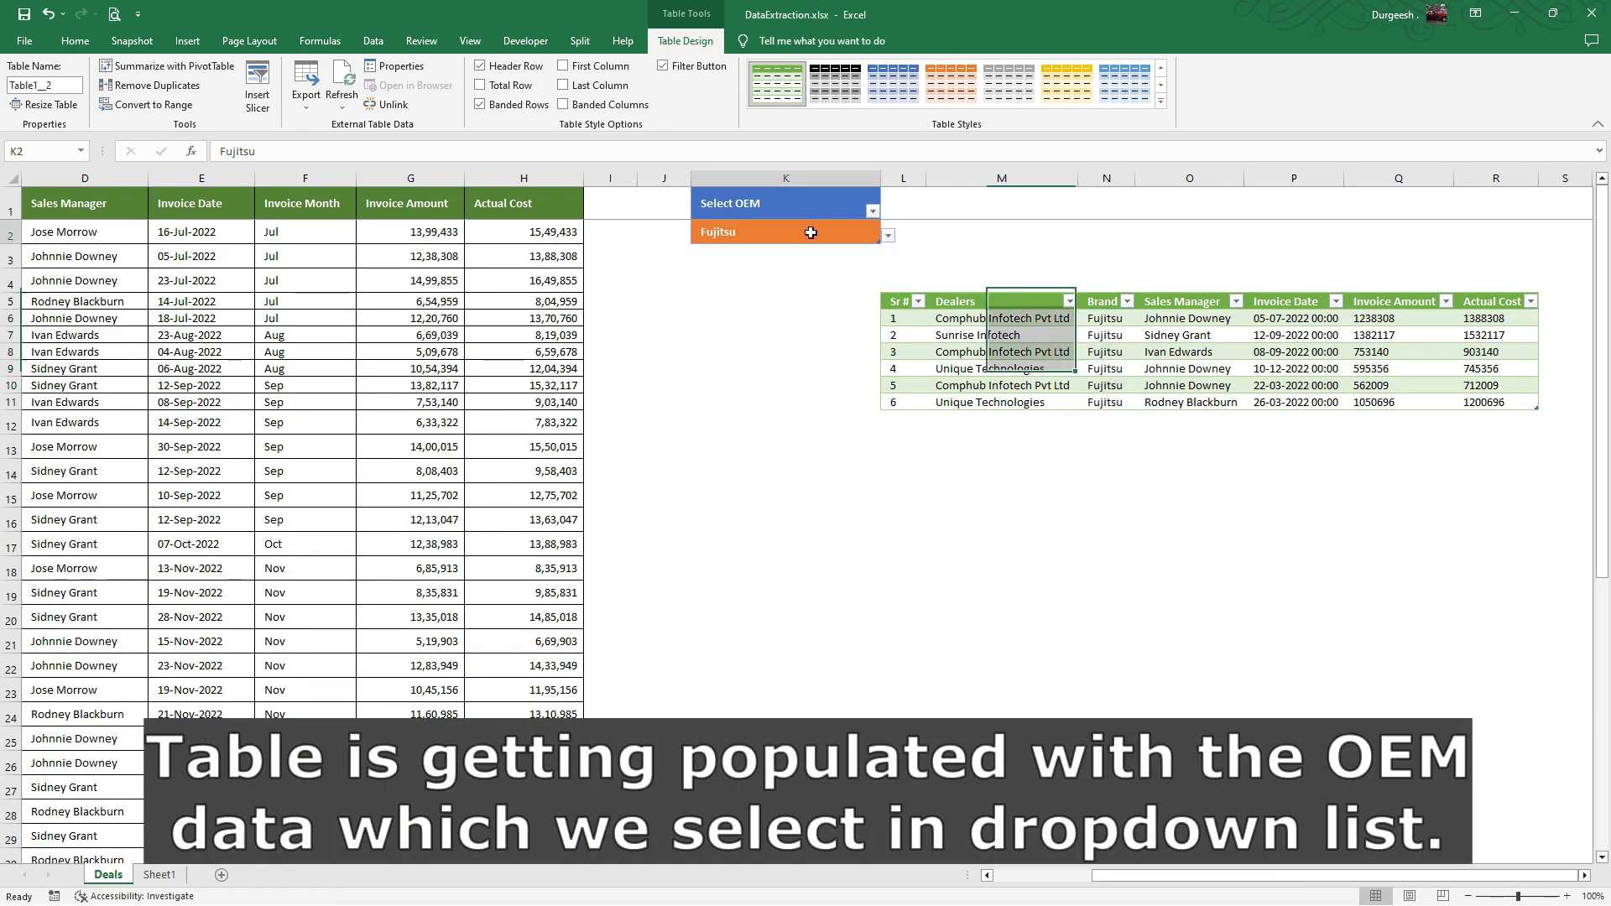
{"action": "left_click", "coordinate": [888, 236]}
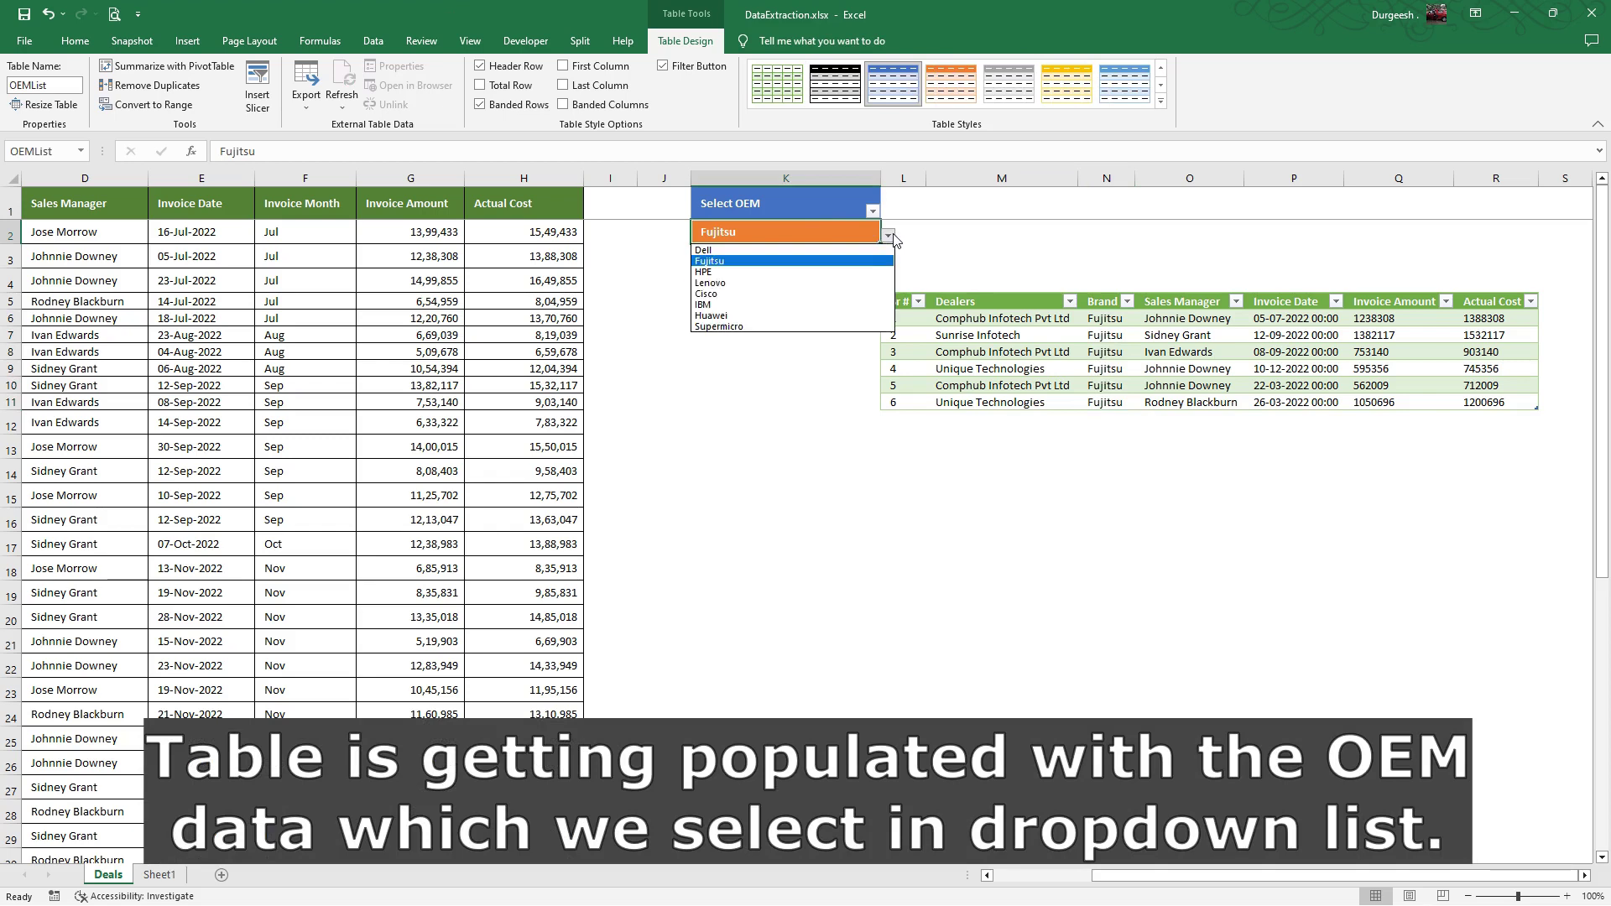
{"action": "left_click", "coordinate": [748, 315]}
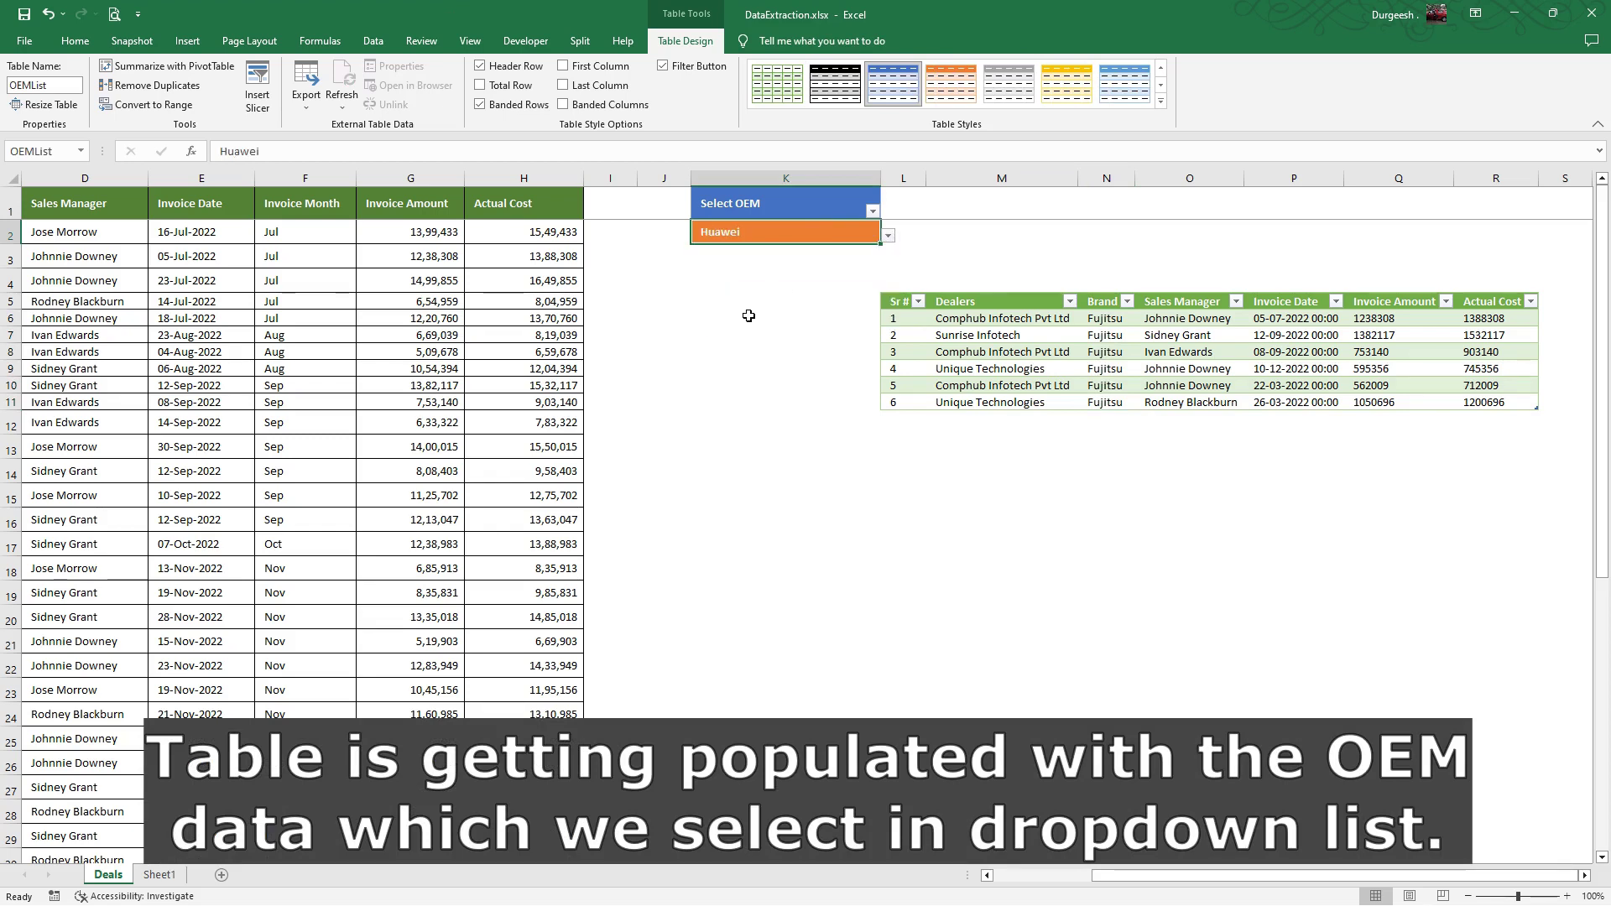
{"action": "right_click", "coordinate": [996, 318]}
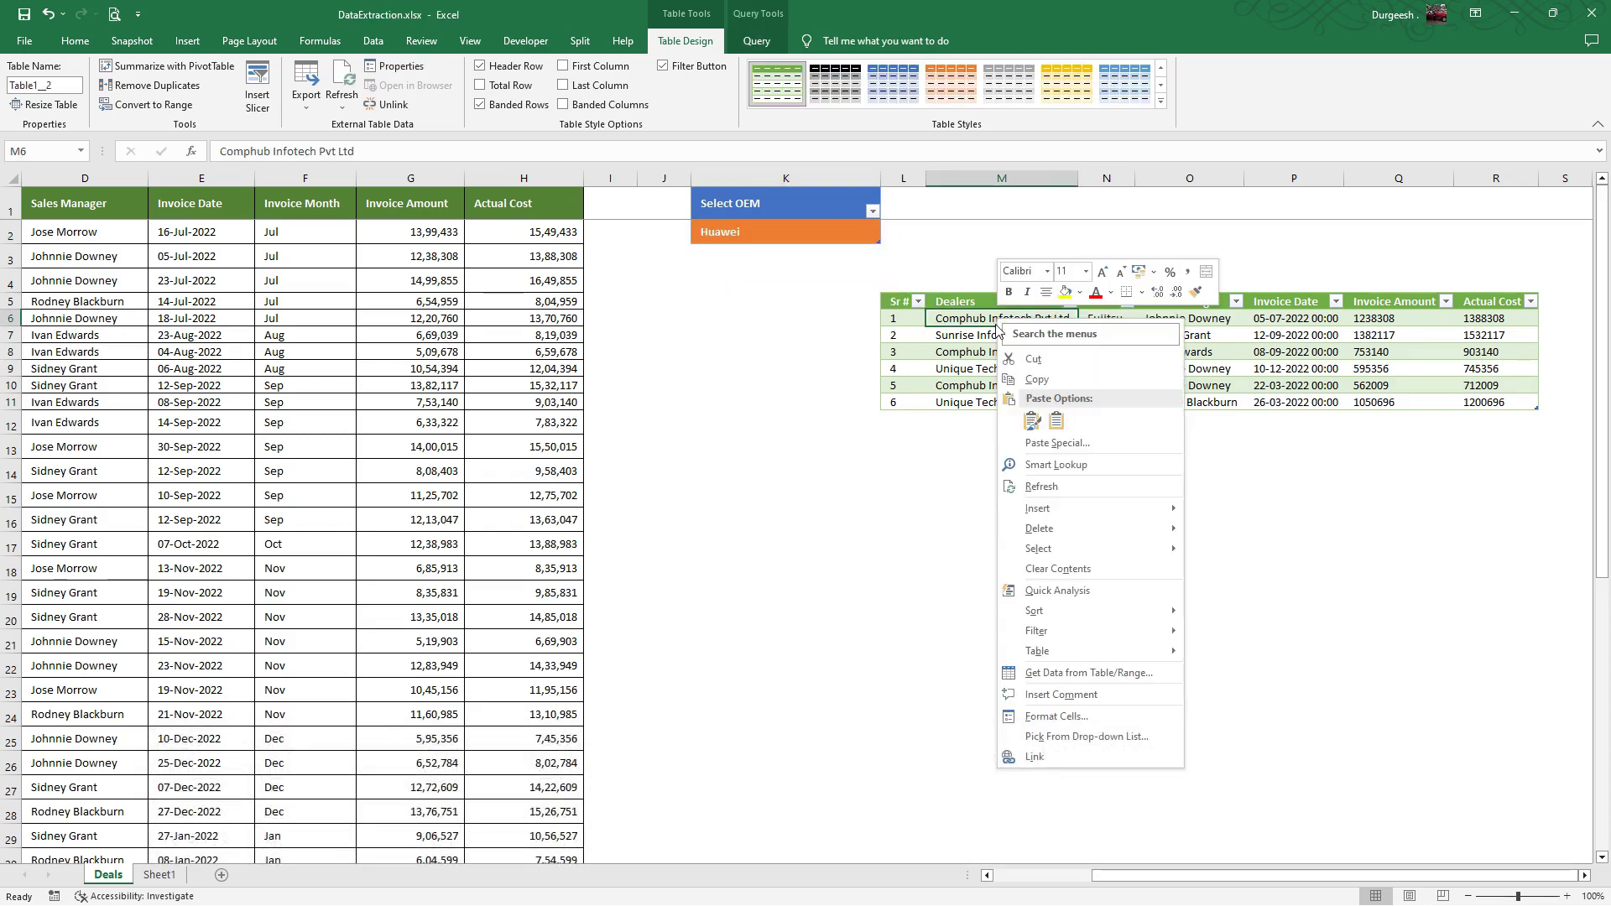
{"action": "left_click", "coordinate": [1048, 492]}
{"action": "left_click_drag", "start_coordinate": [1098, 318], "coordinate": [1103, 336]}
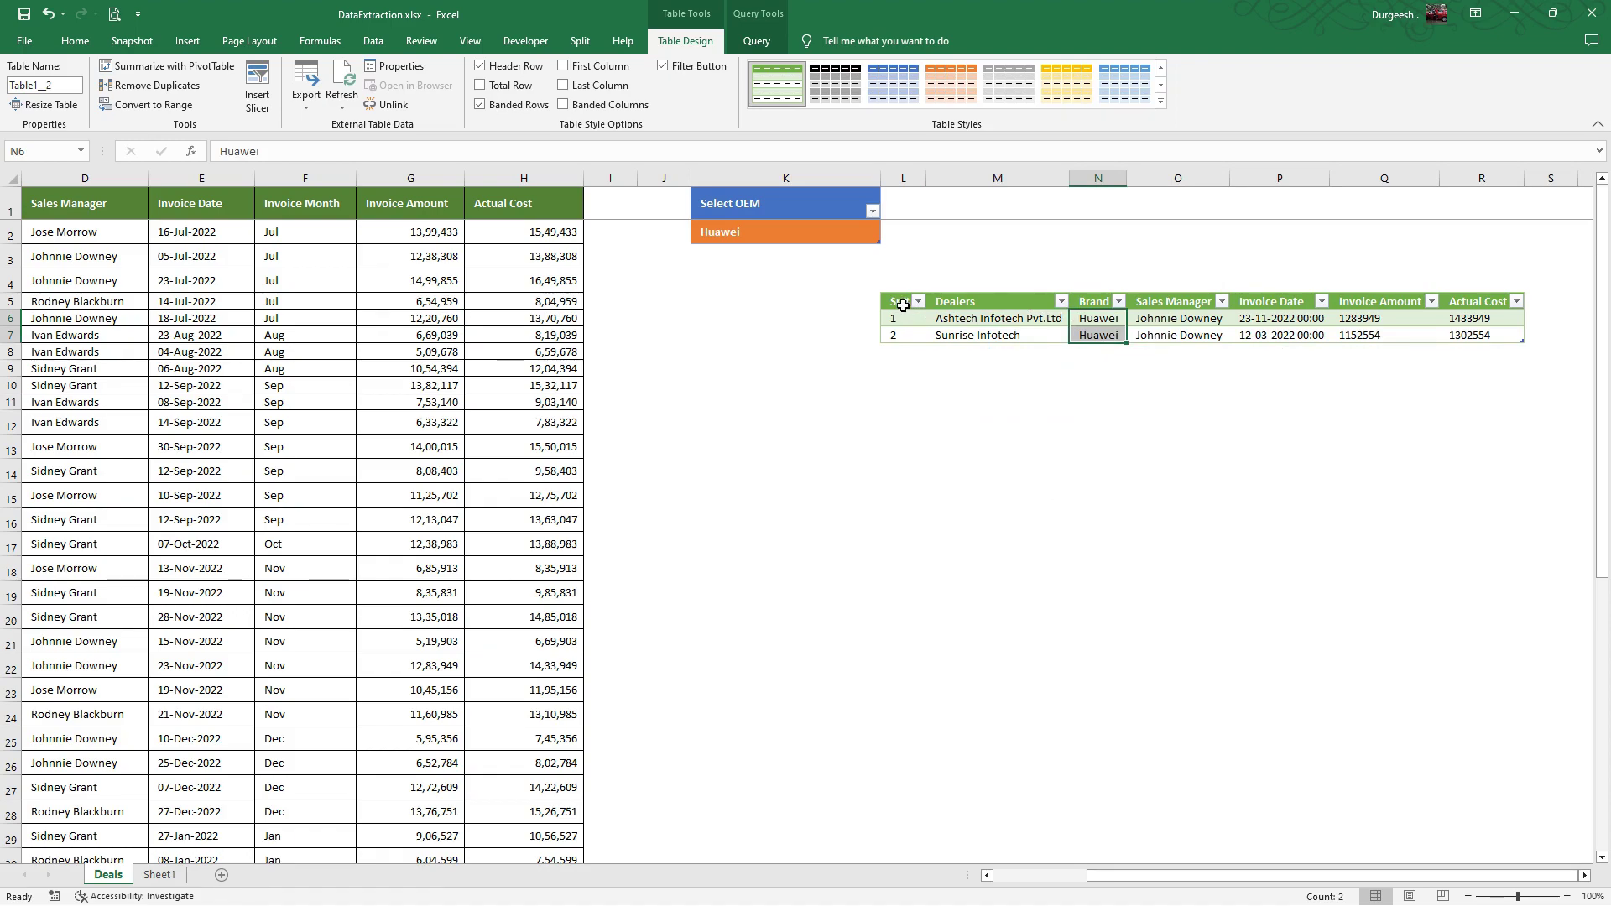
{"action": "left_click_drag", "start_coordinate": [903, 306], "coordinate": [1476, 318]}
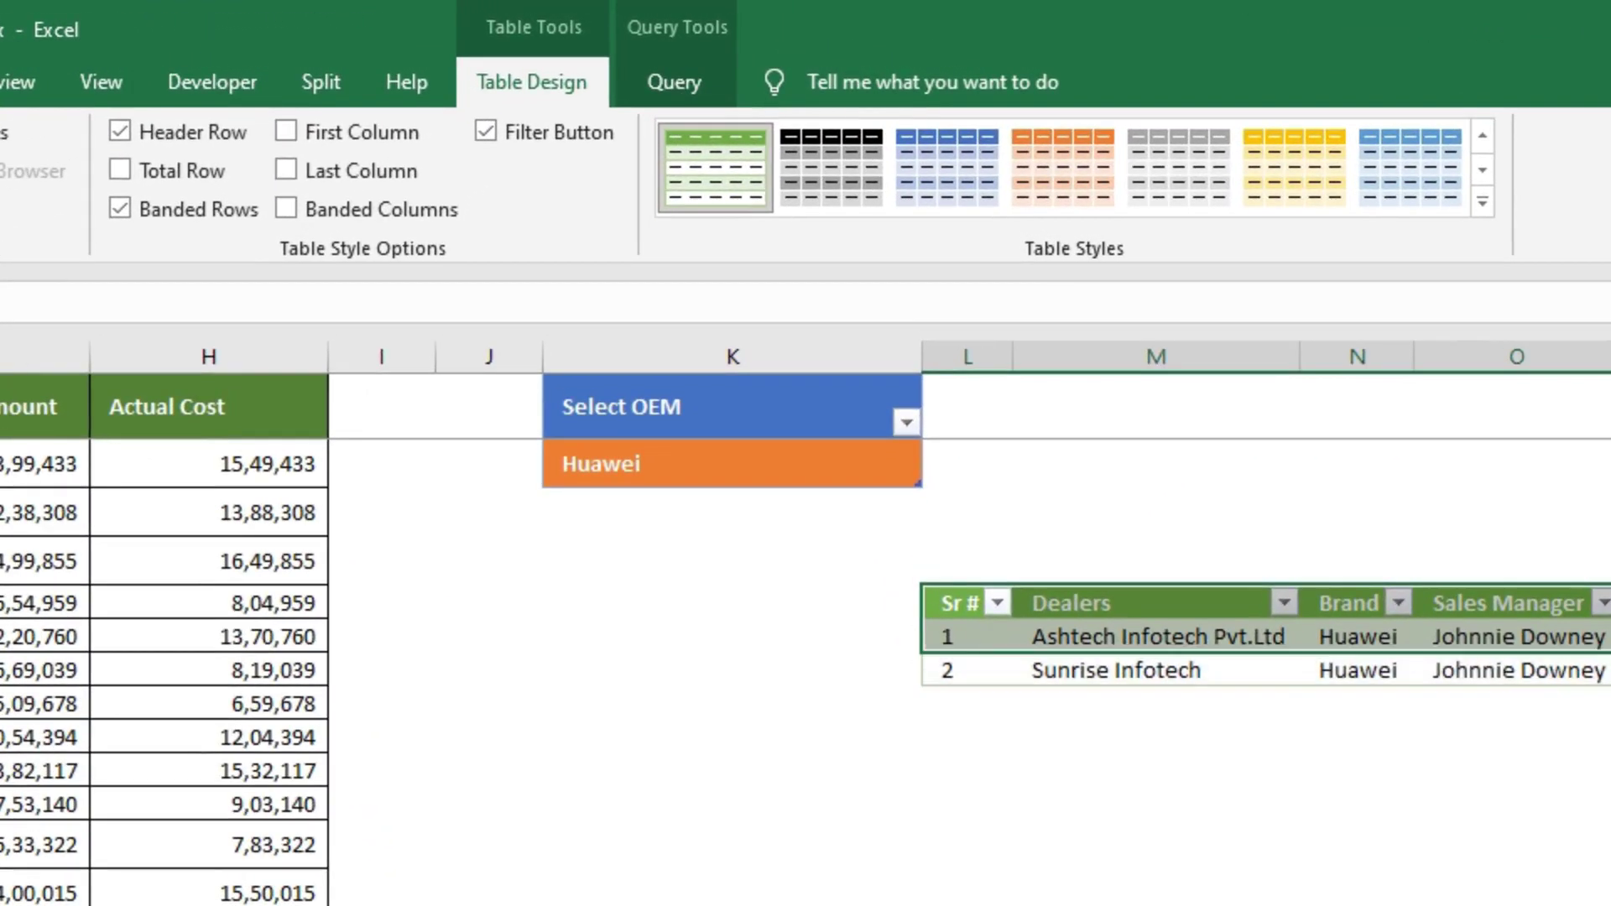
{"action": "left_click_drag", "start_coordinate": [1510, 638], "coordinate": [1510, 671]}
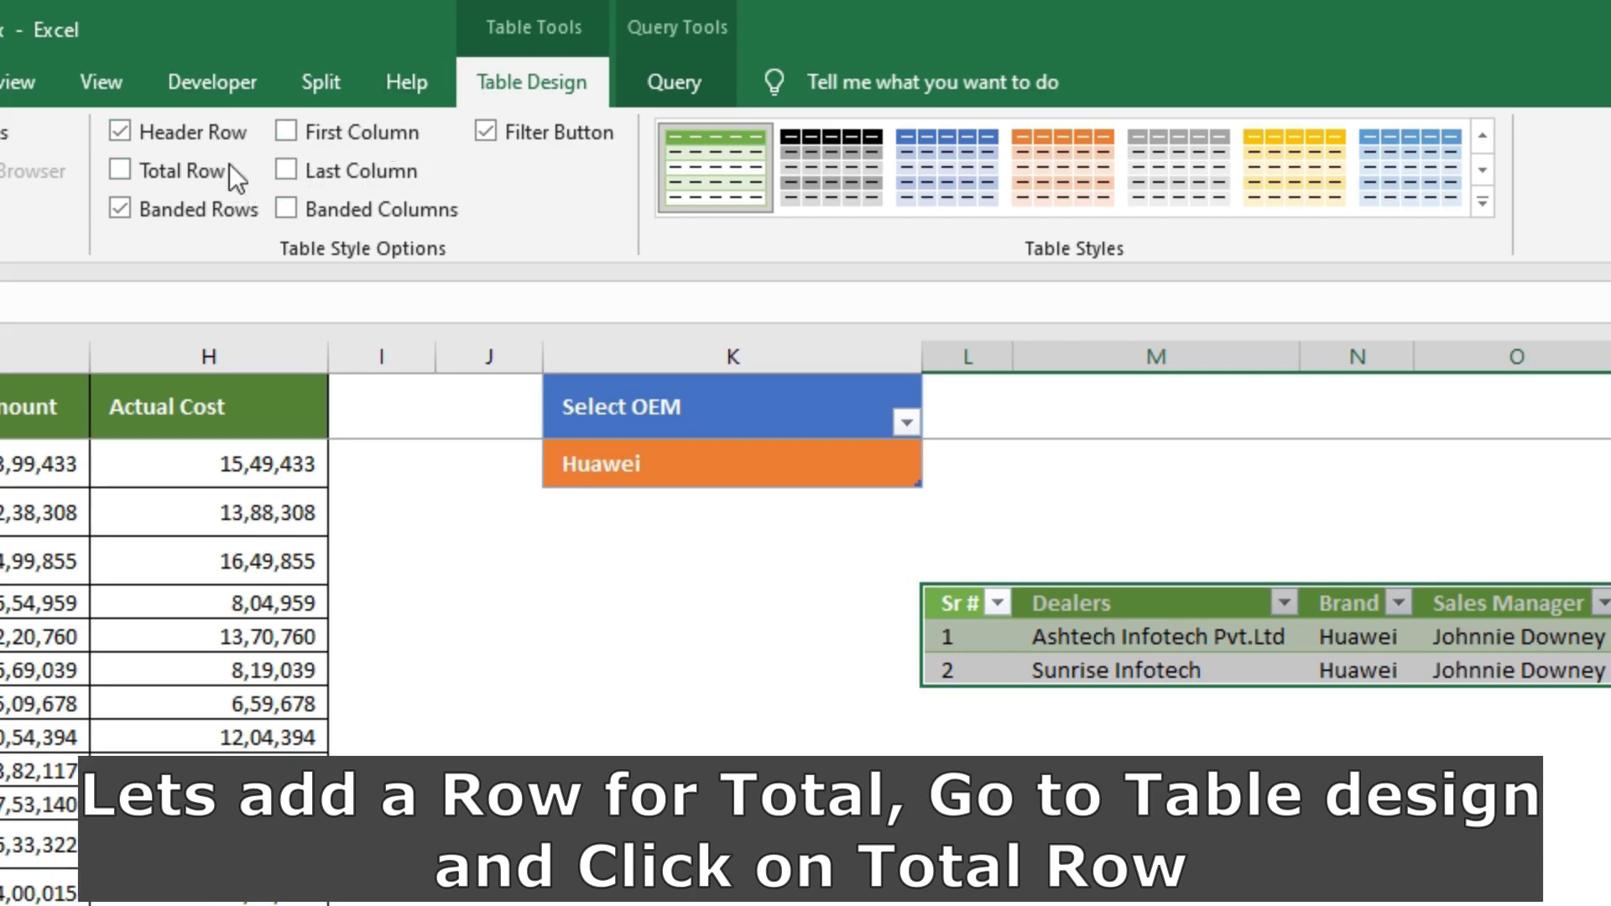
Add a Total row summing the Invoice Amount and Actual Cost columns
{"action": "left_click", "coordinate": [198, 175]}
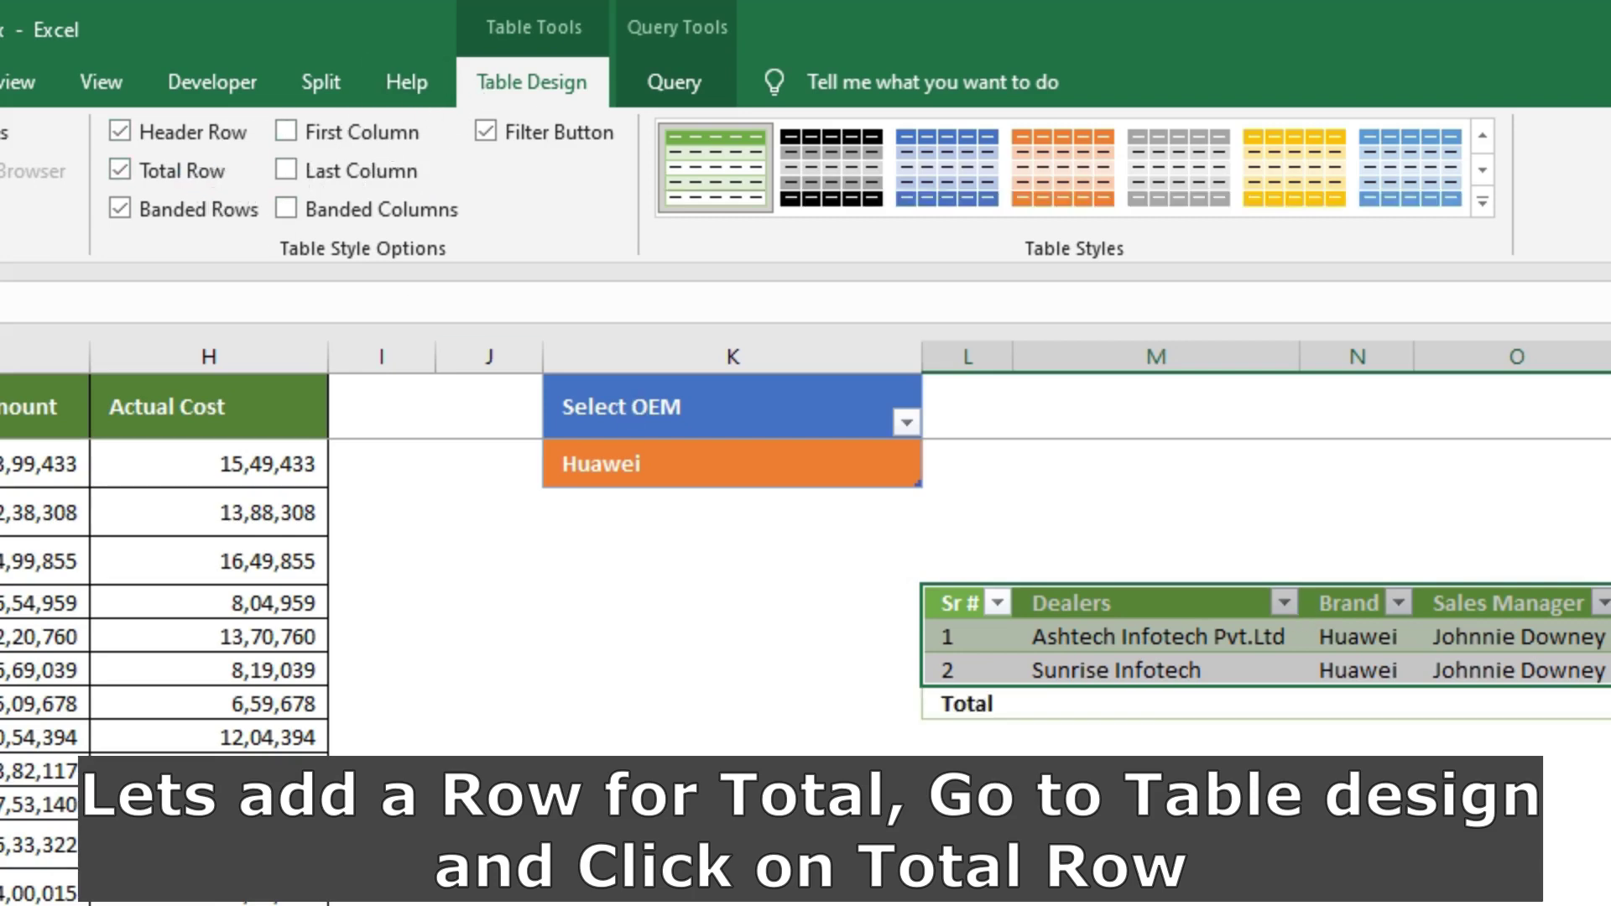
{"action": "left_click", "coordinate": [1267, 453]}
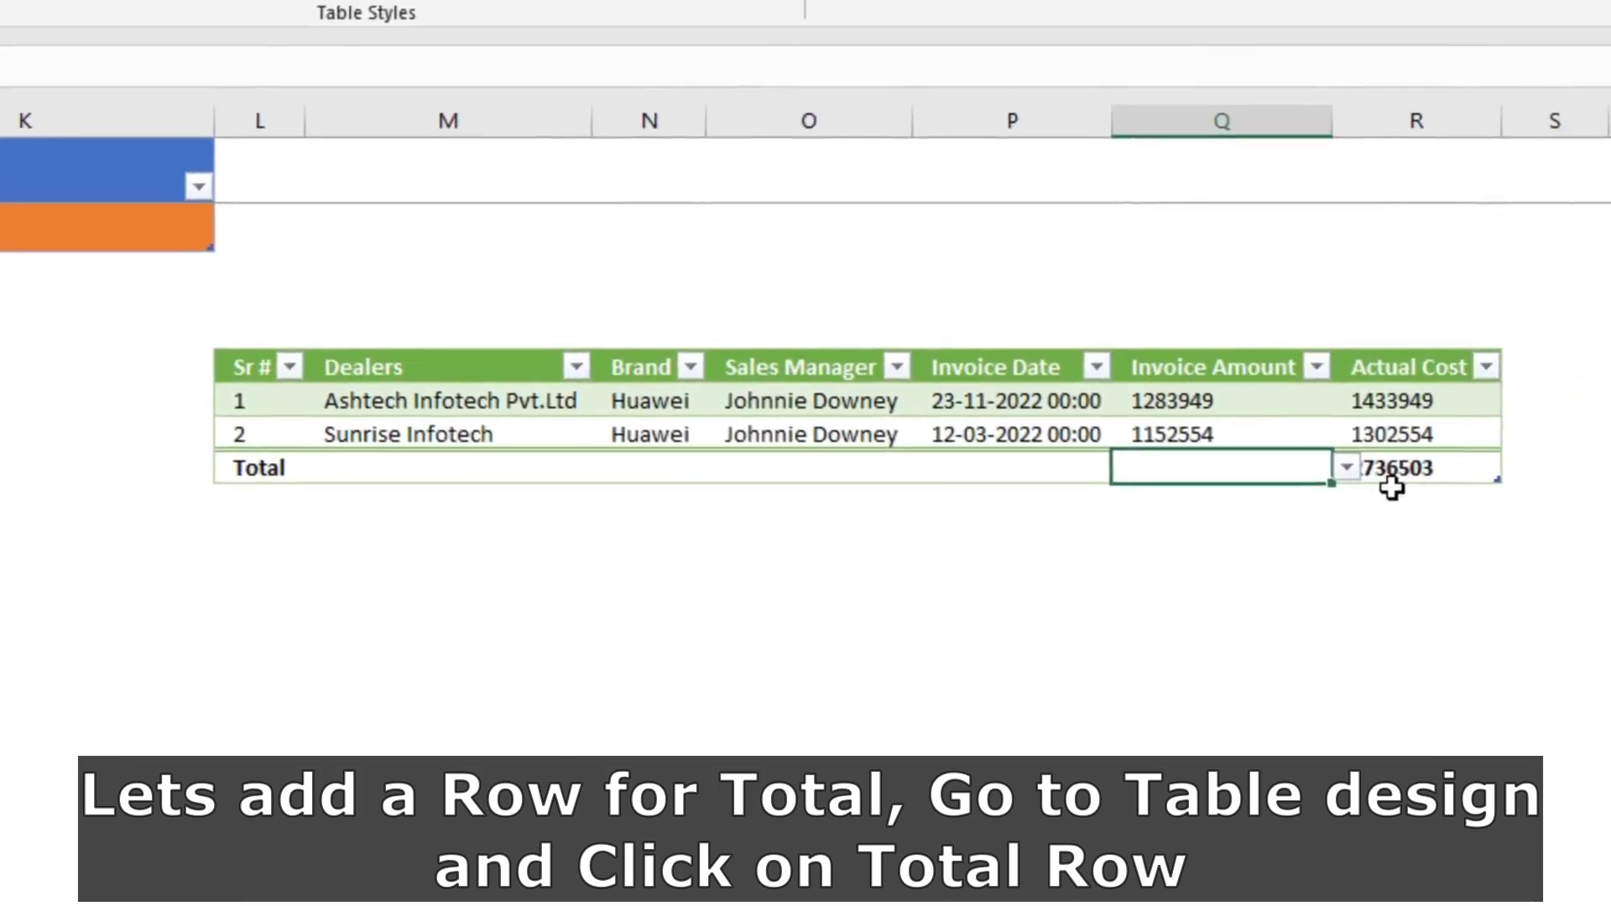
{"action": "left_click", "coordinate": [1297, 457]}
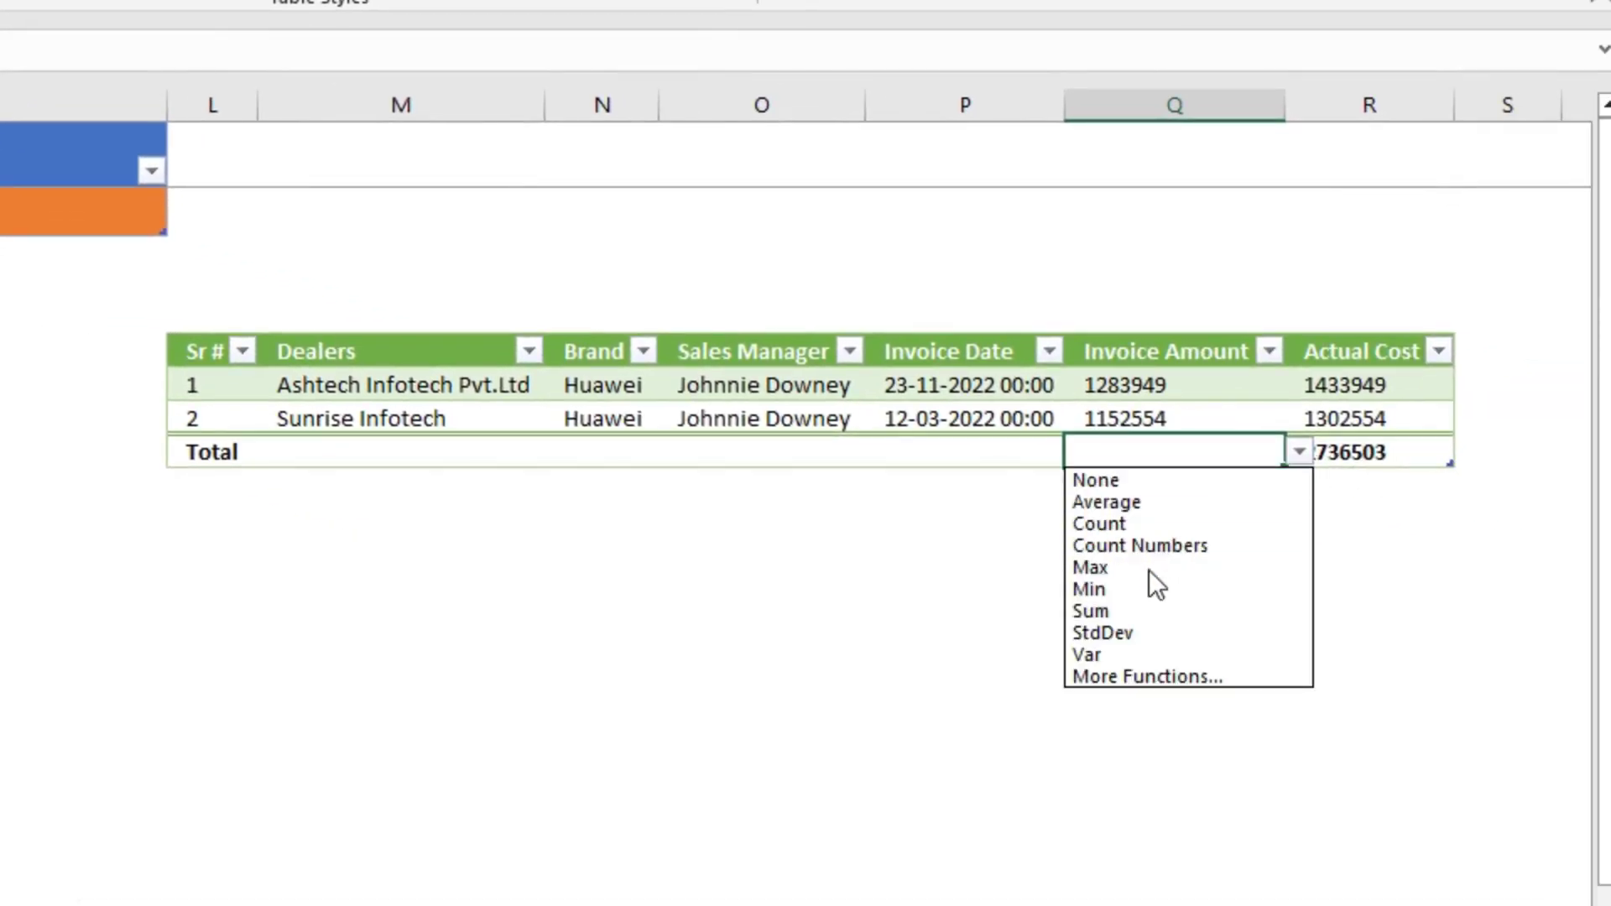
{"action": "left_click", "coordinate": [1129, 611]}
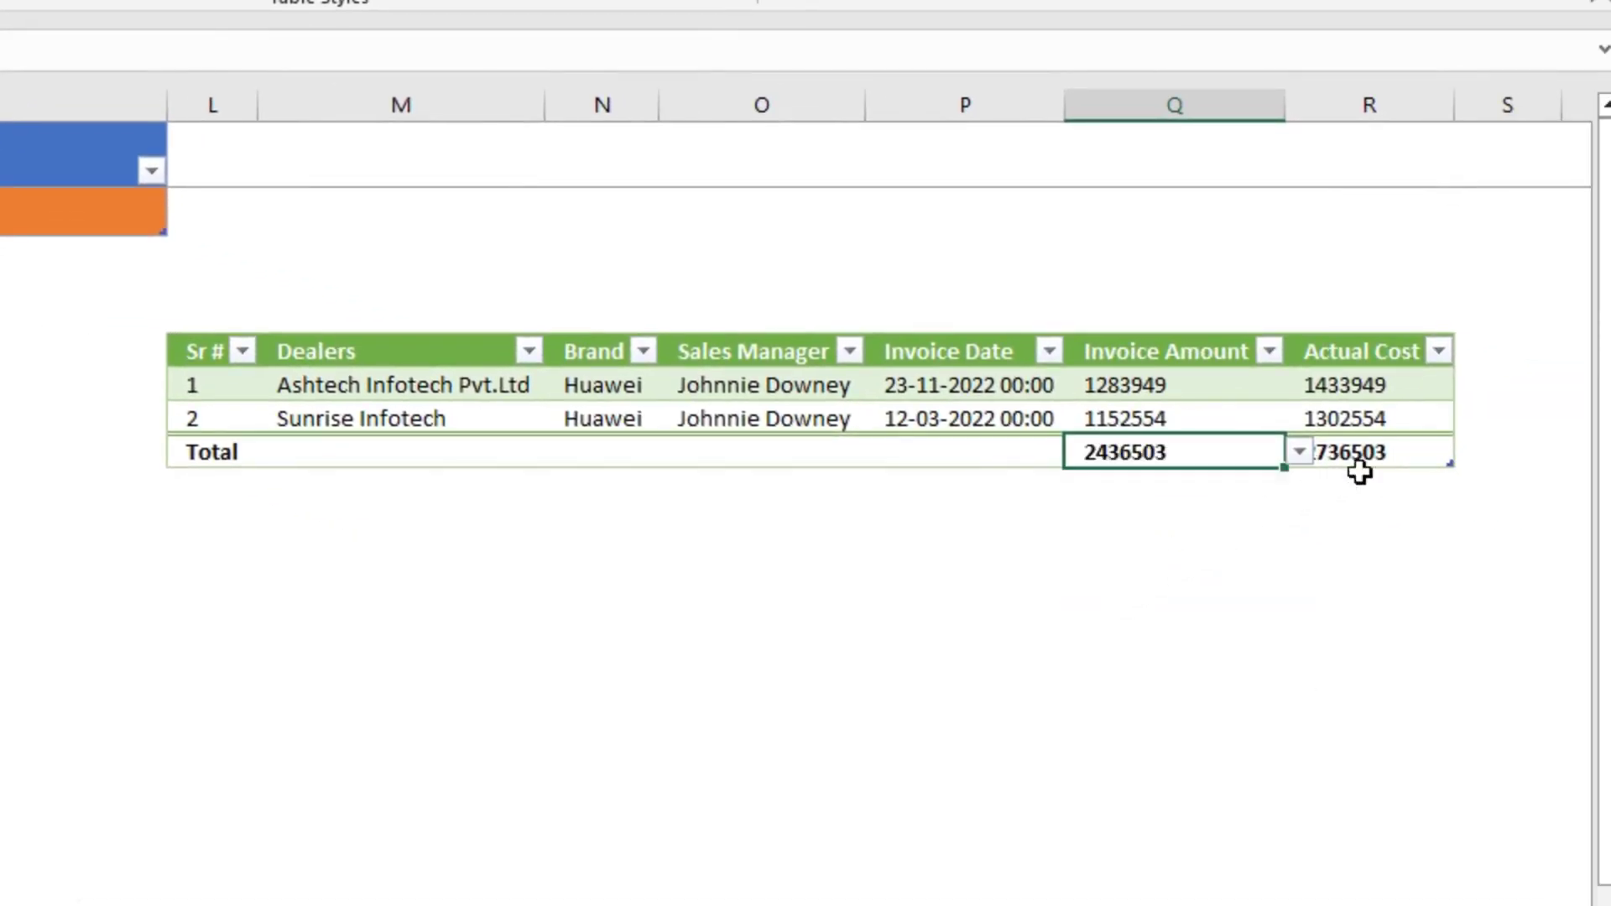
{"action": "left_click", "coordinate": [1384, 457]}
{"action": "left_click", "coordinate": [1468, 451]}
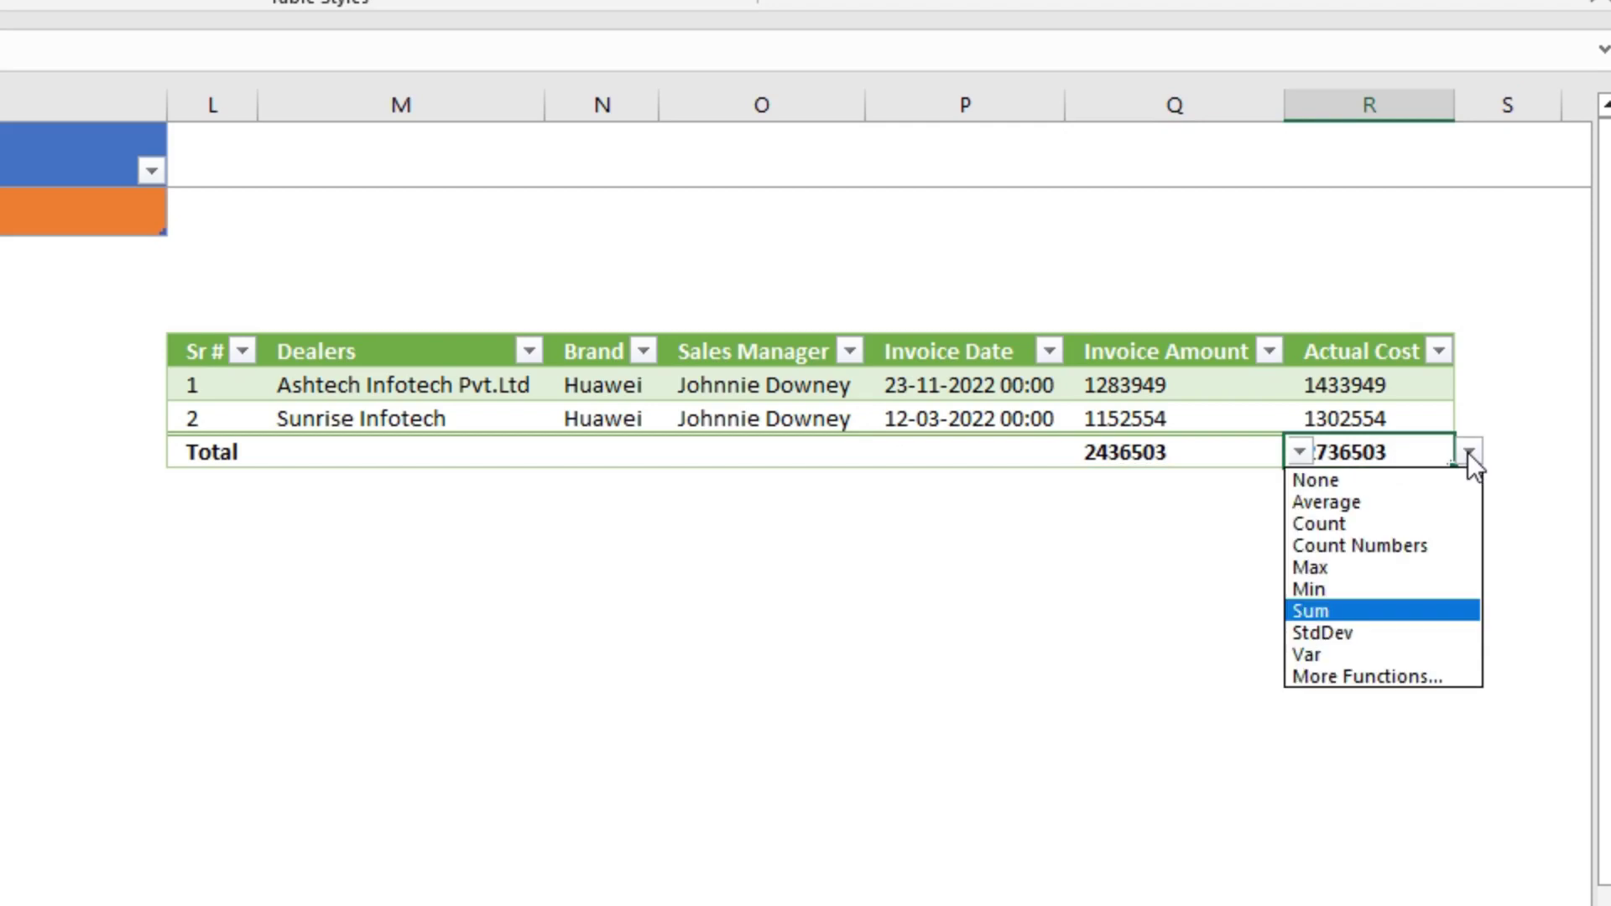
{"action": "left_click", "coordinate": [1468, 452]}
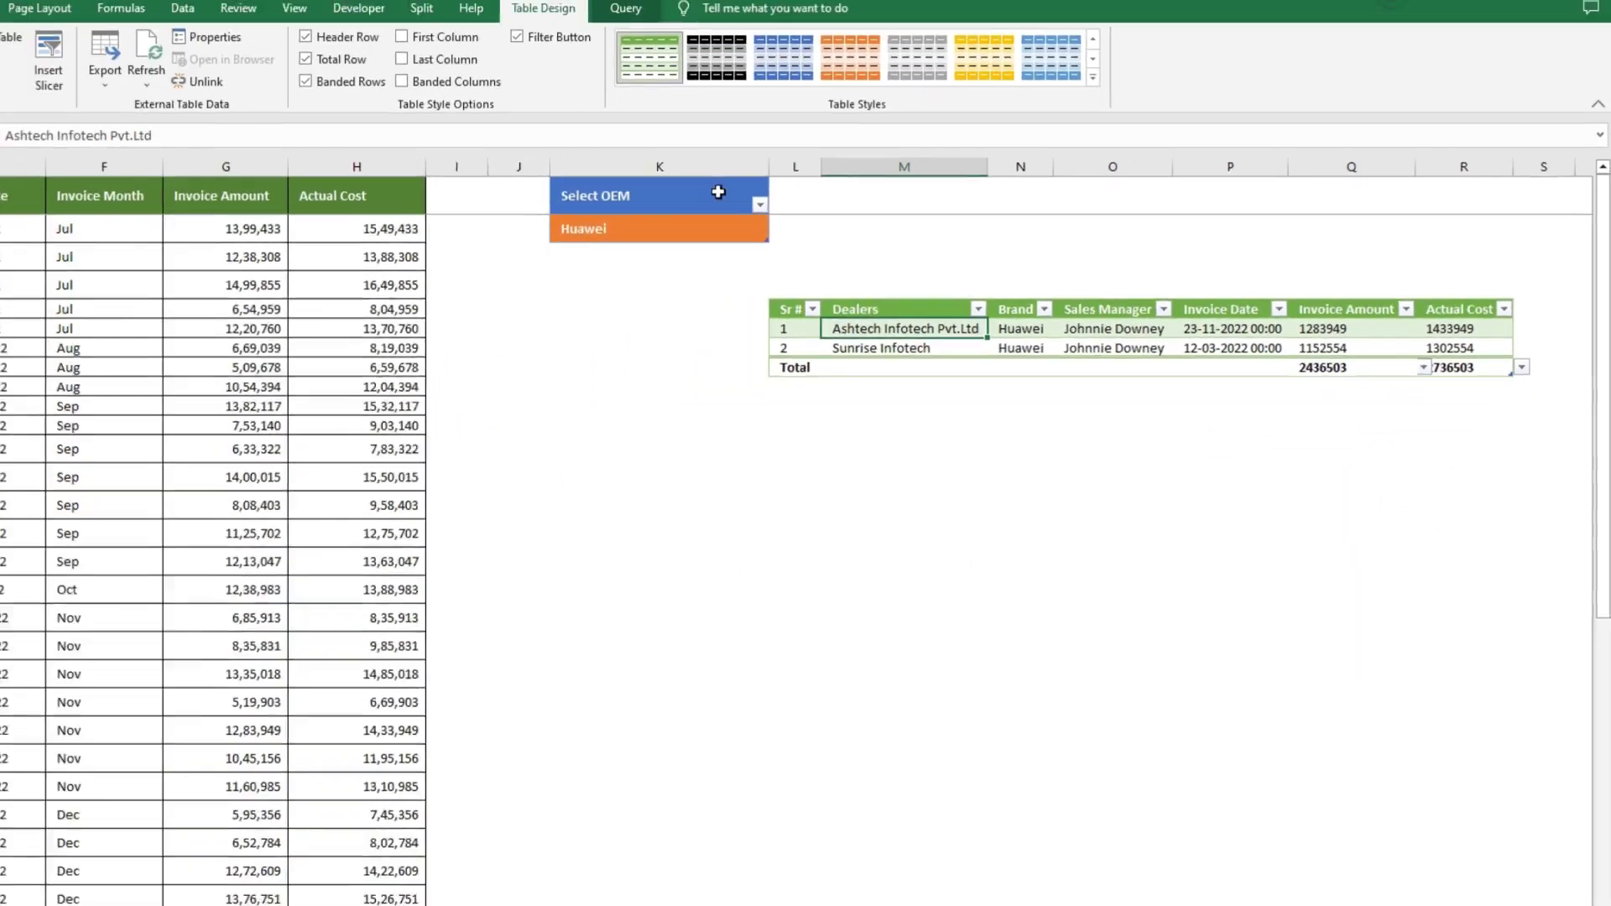
Switch Select OEM to Cisco, refresh, and select the amount and cost figures with totals
{"action": "left_click", "coordinate": [788, 231]}
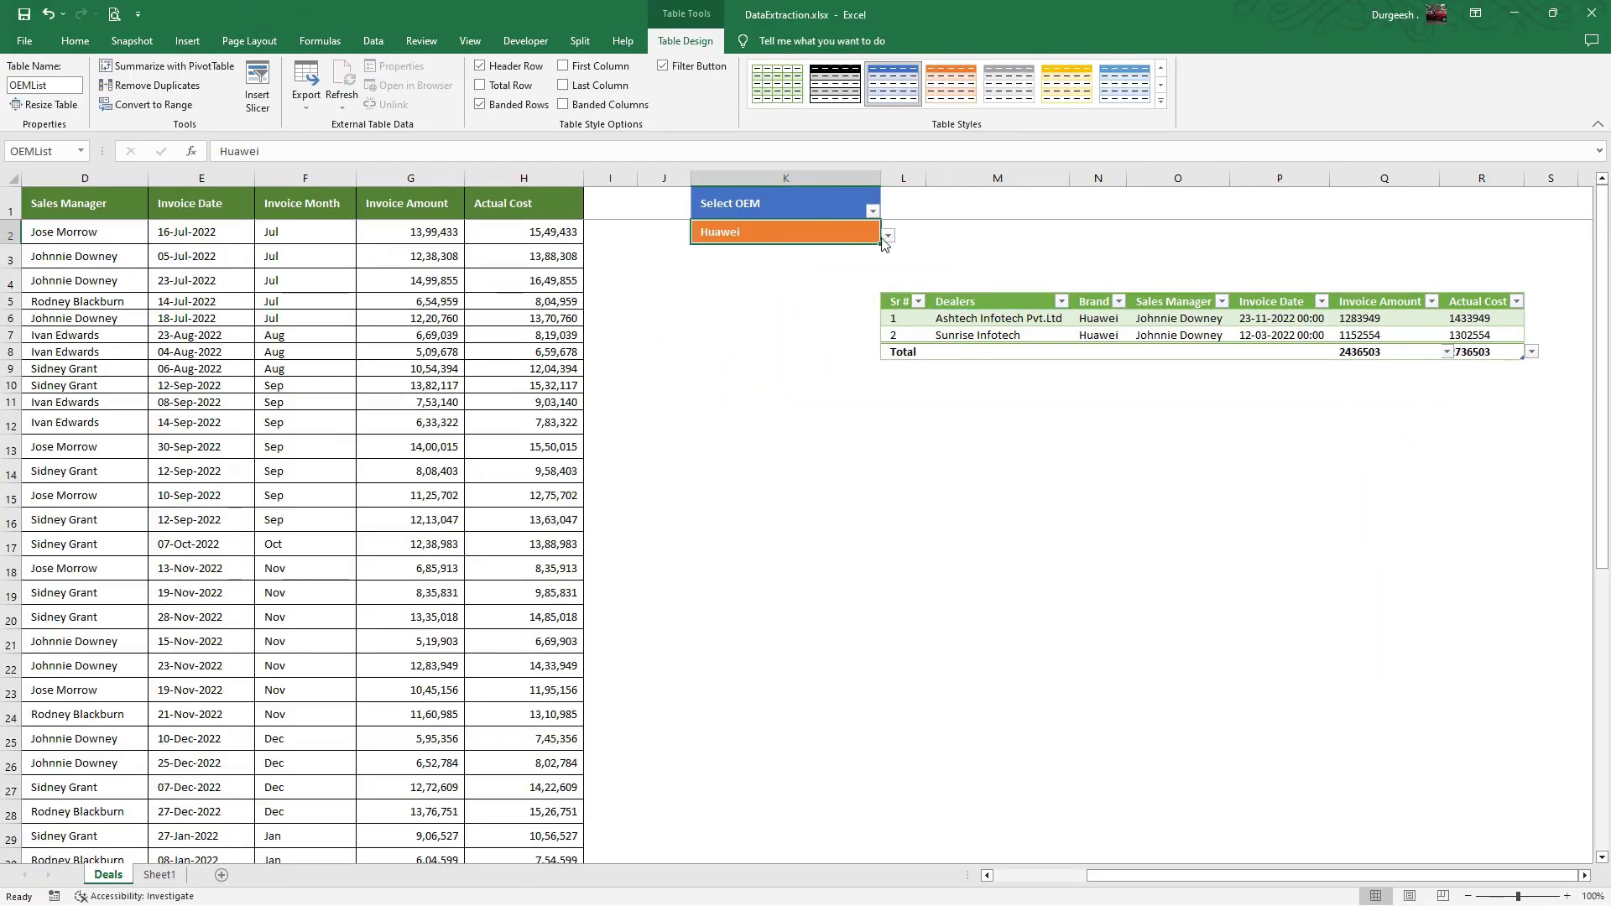
{"action": "left_click", "coordinate": [887, 238]}
{"action": "left_click", "coordinate": [778, 293]}
{"action": "right_click", "coordinate": [973, 318]}
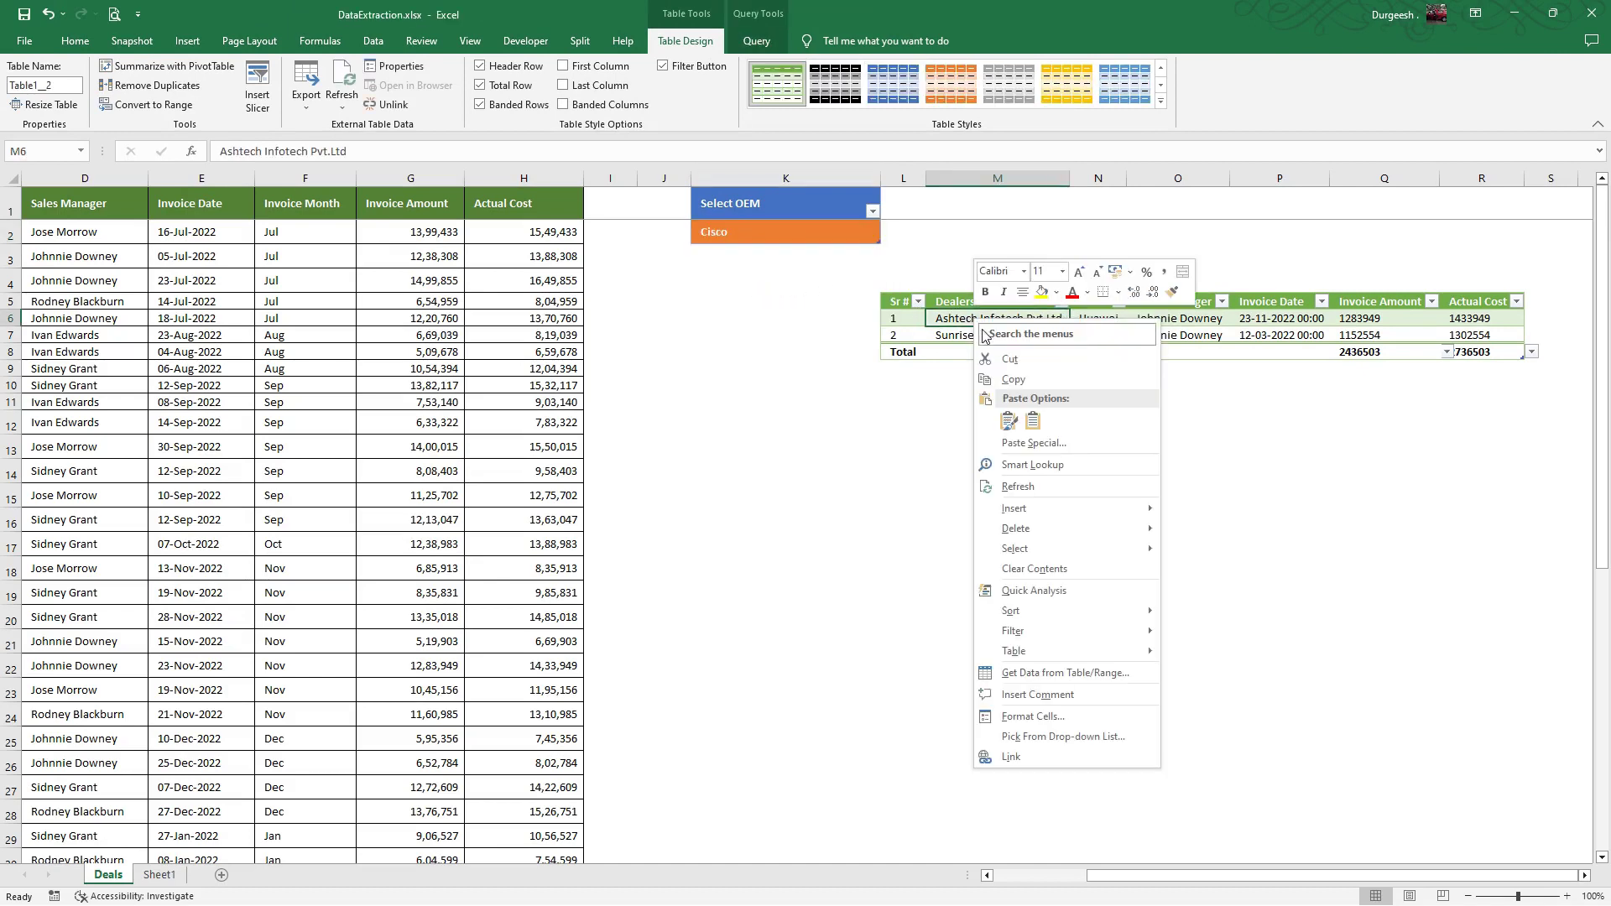
{"action": "left_click", "coordinate": [1019, 487]}
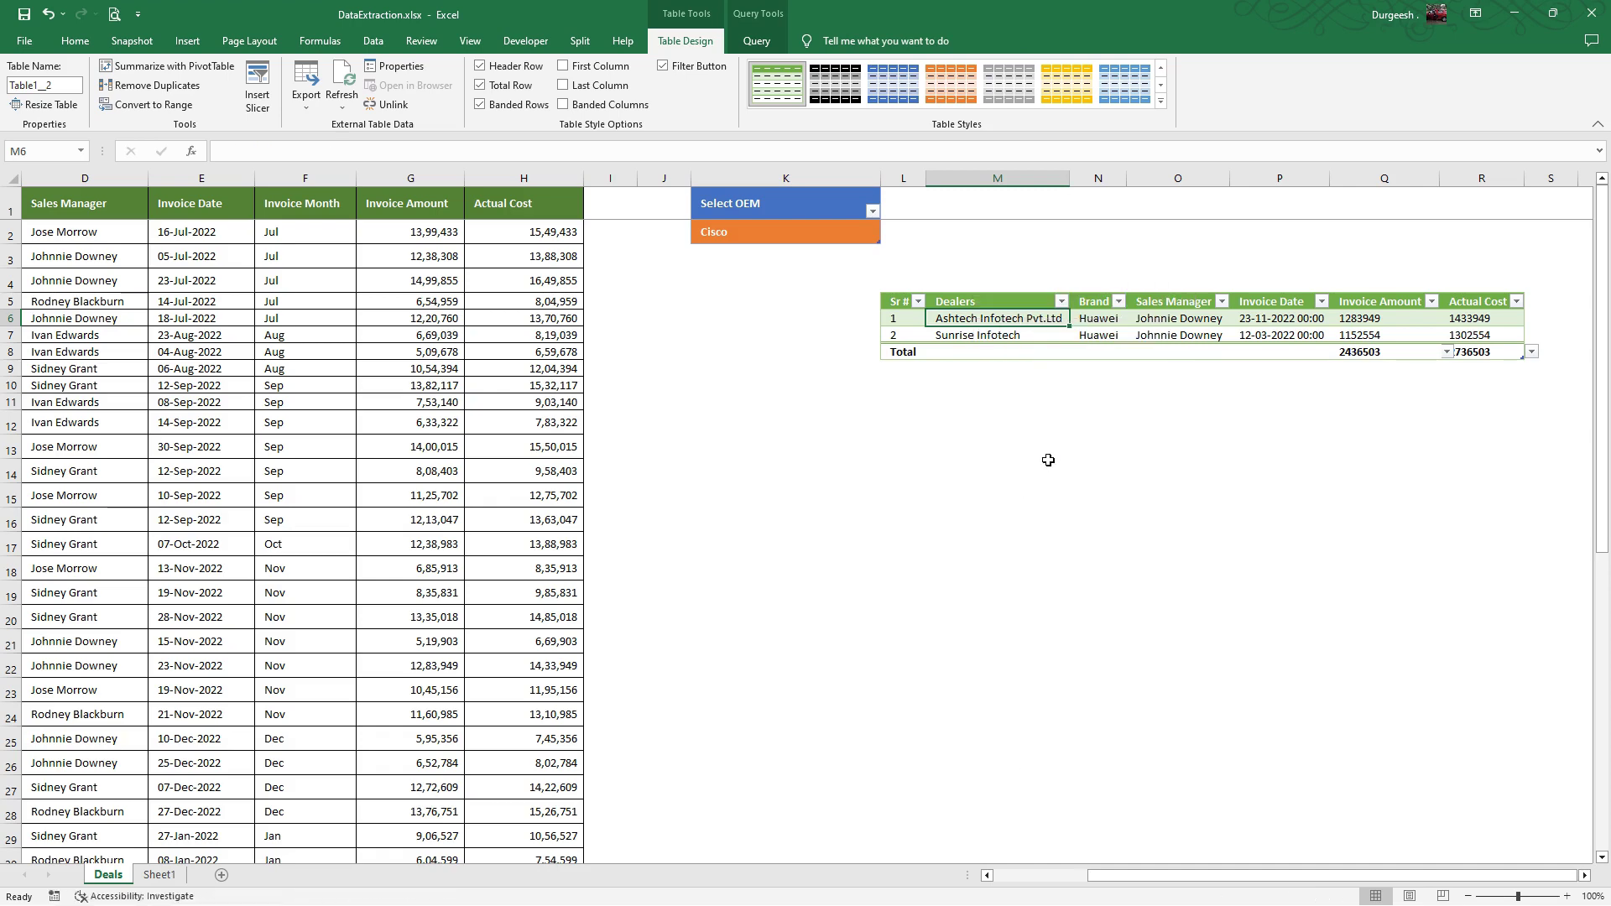
{"action": "left_click", "coordinate": [1400, 389]}
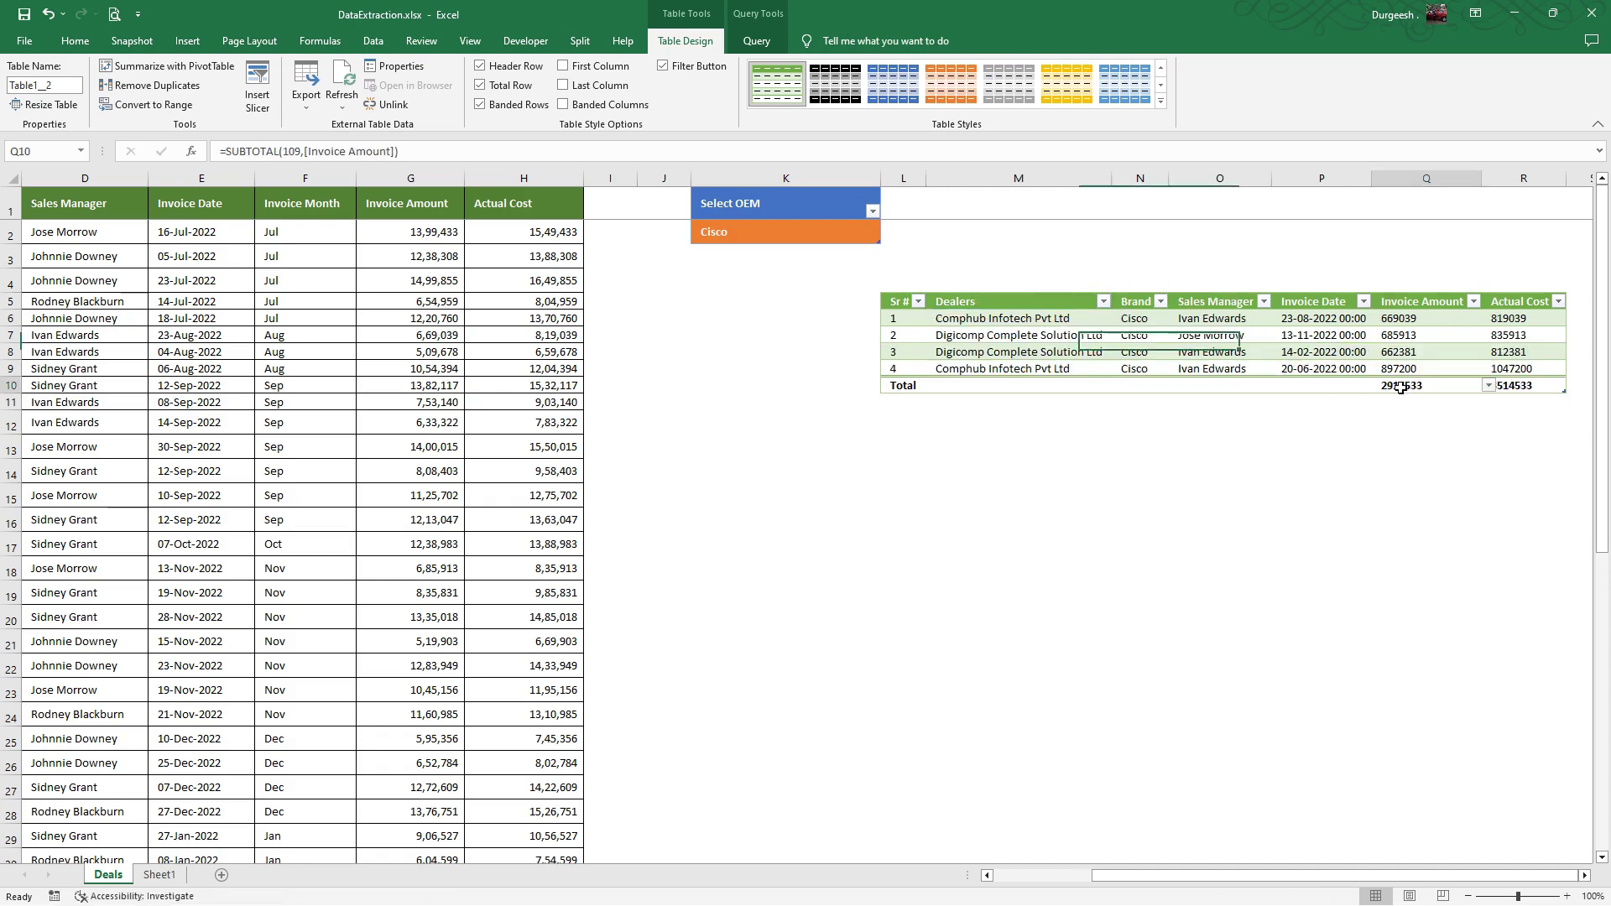
{"action": "left_click_drag", "start_coordinate": [1401, 318], "coordinate": [1494, 382]}
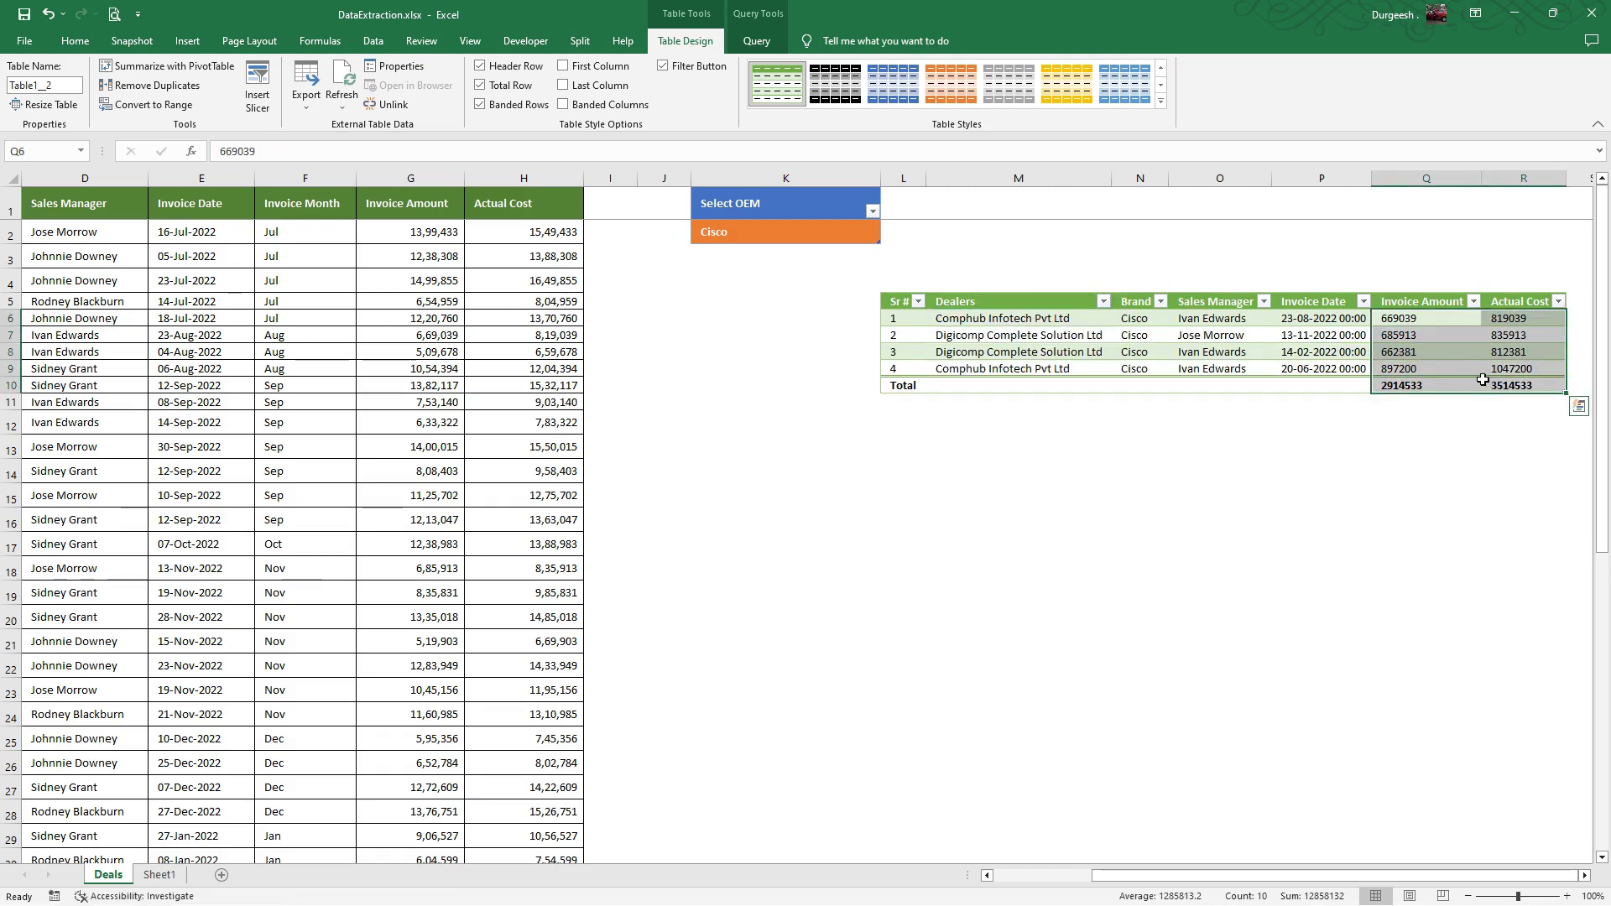
Give the selected amounts Comma Style with no decimal places
{"action": "left_click", "coordinate": [74, 41]}
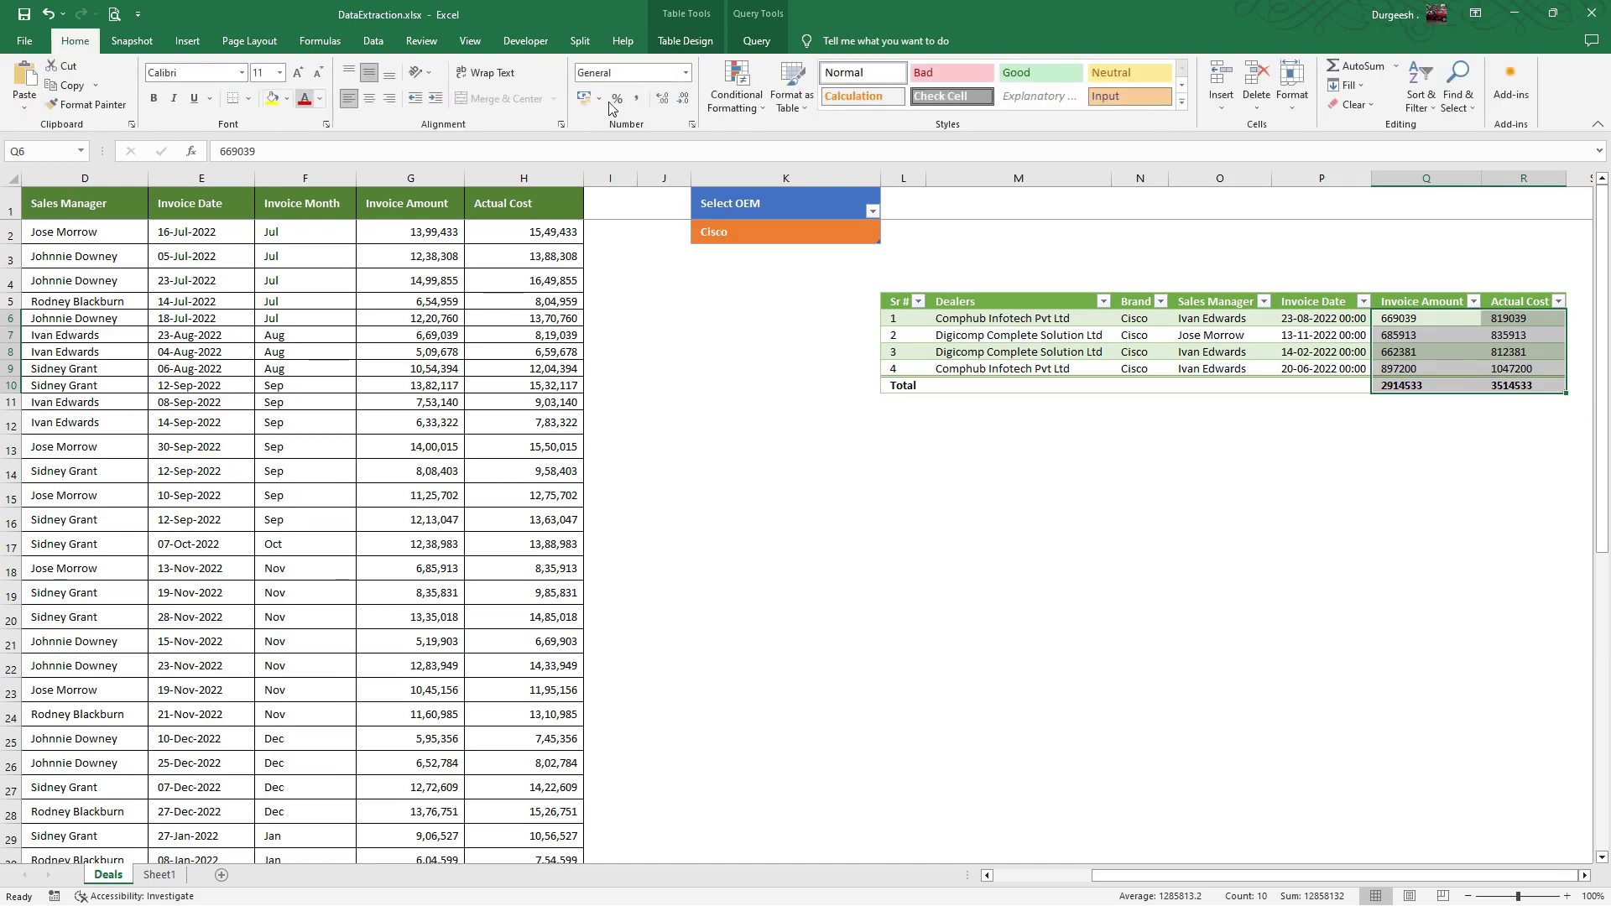
{"action": "left_click", "coordinate": [636, 98]}
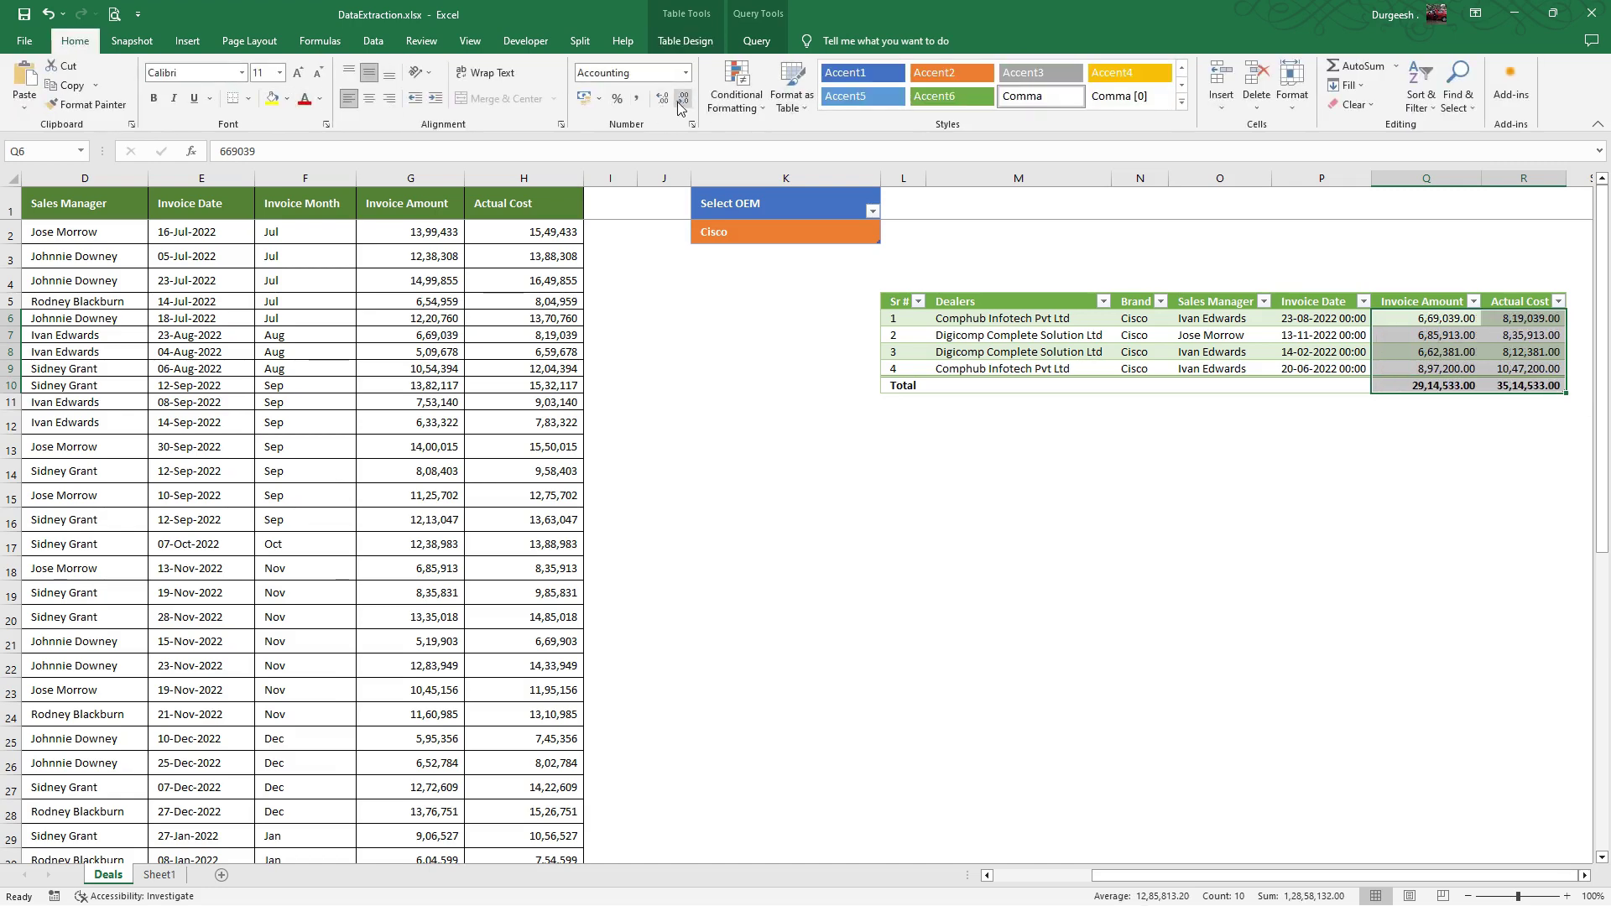
{"action": "left_click", "coordinate": [683, 98]}
{"action": "left_click", "coordinate": [683, 98]}
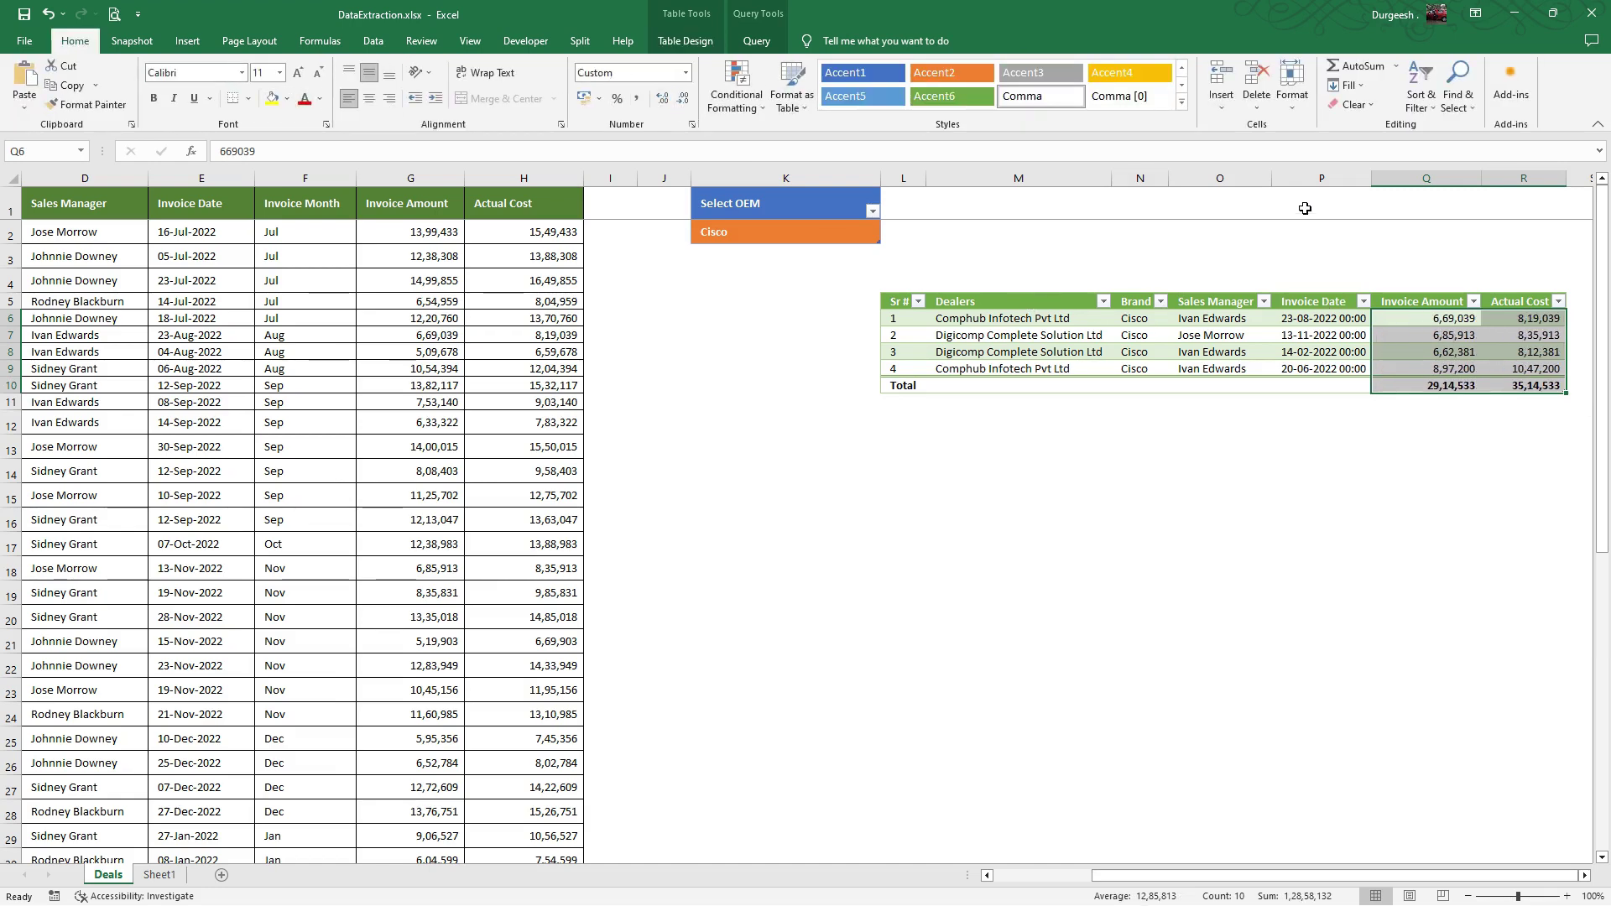
Format the Invoice Date column P with the 14-Mar-2012 date style
{"action": "left_click", "coordinate": [1302, 178]}
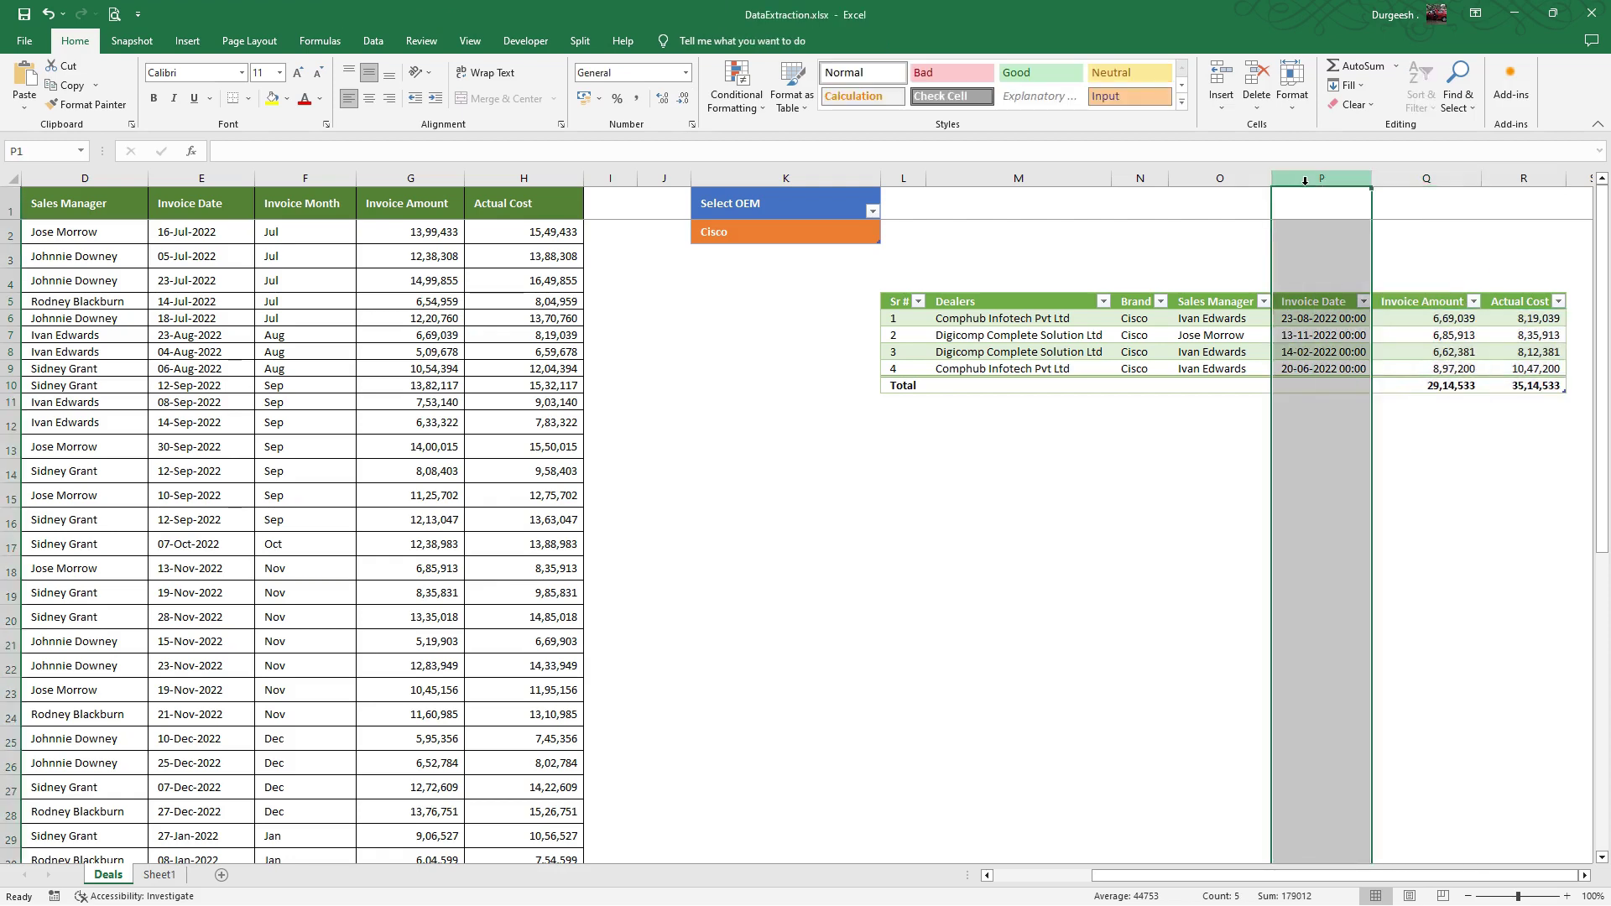
{"action": "key", "text": "ctrl+1"}
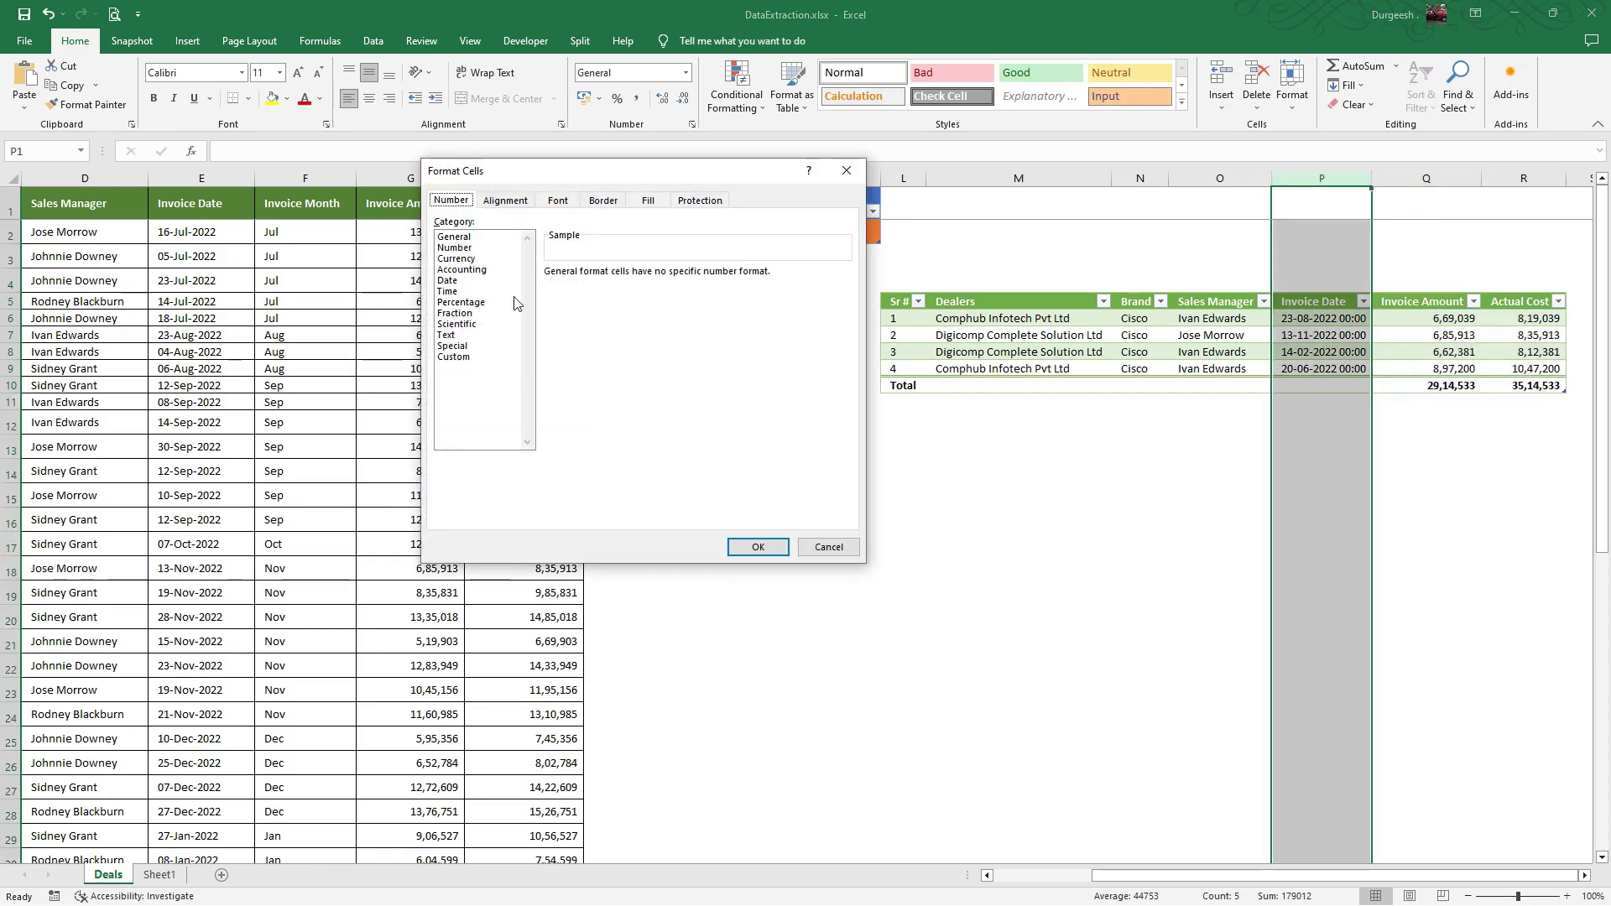
{"action": "left_click", "coordinate": [461, 282]}
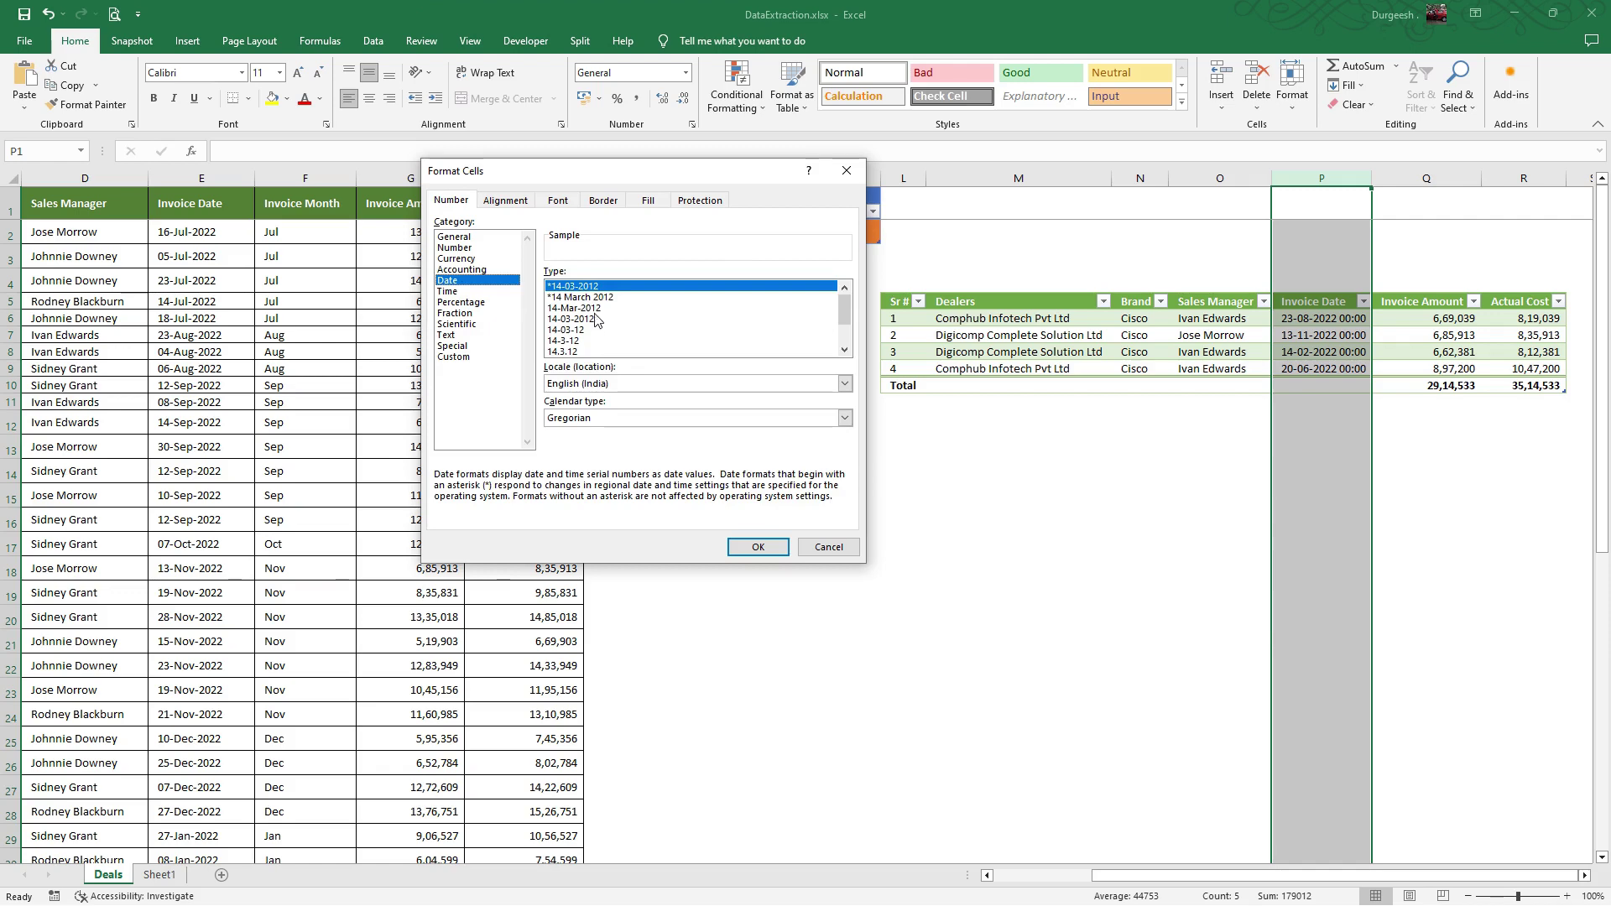
{"action": "left_click", "coordinate": [598, 308]}
{"action": "left_click", "coordinate": [757, 546]}
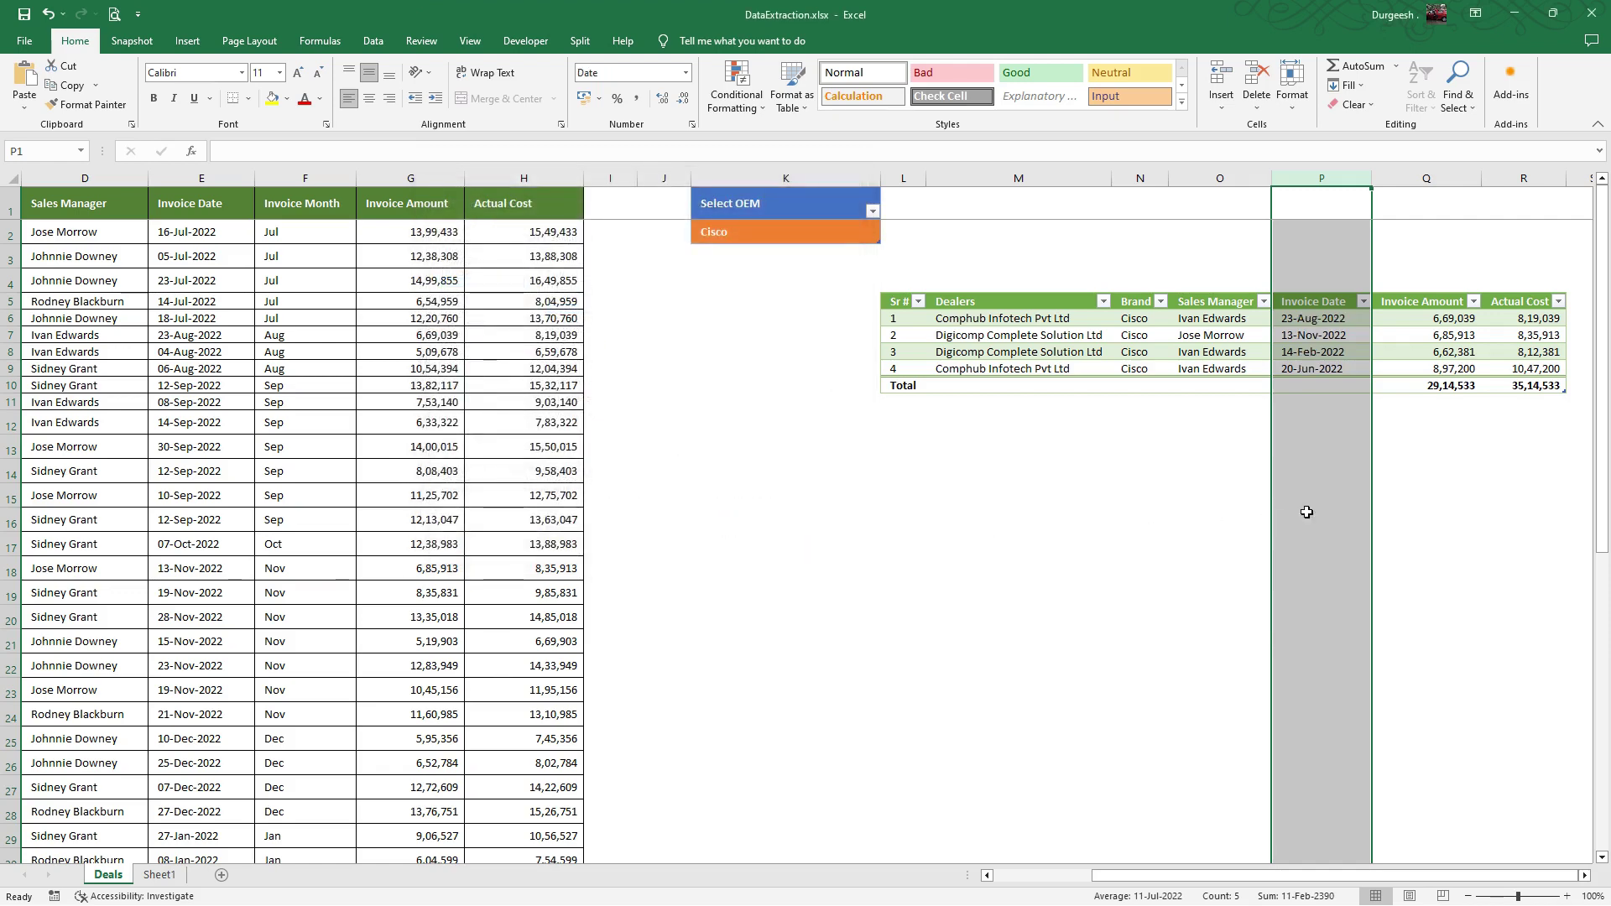
{"action": "left_click", "coordinate": [1418, 494]}
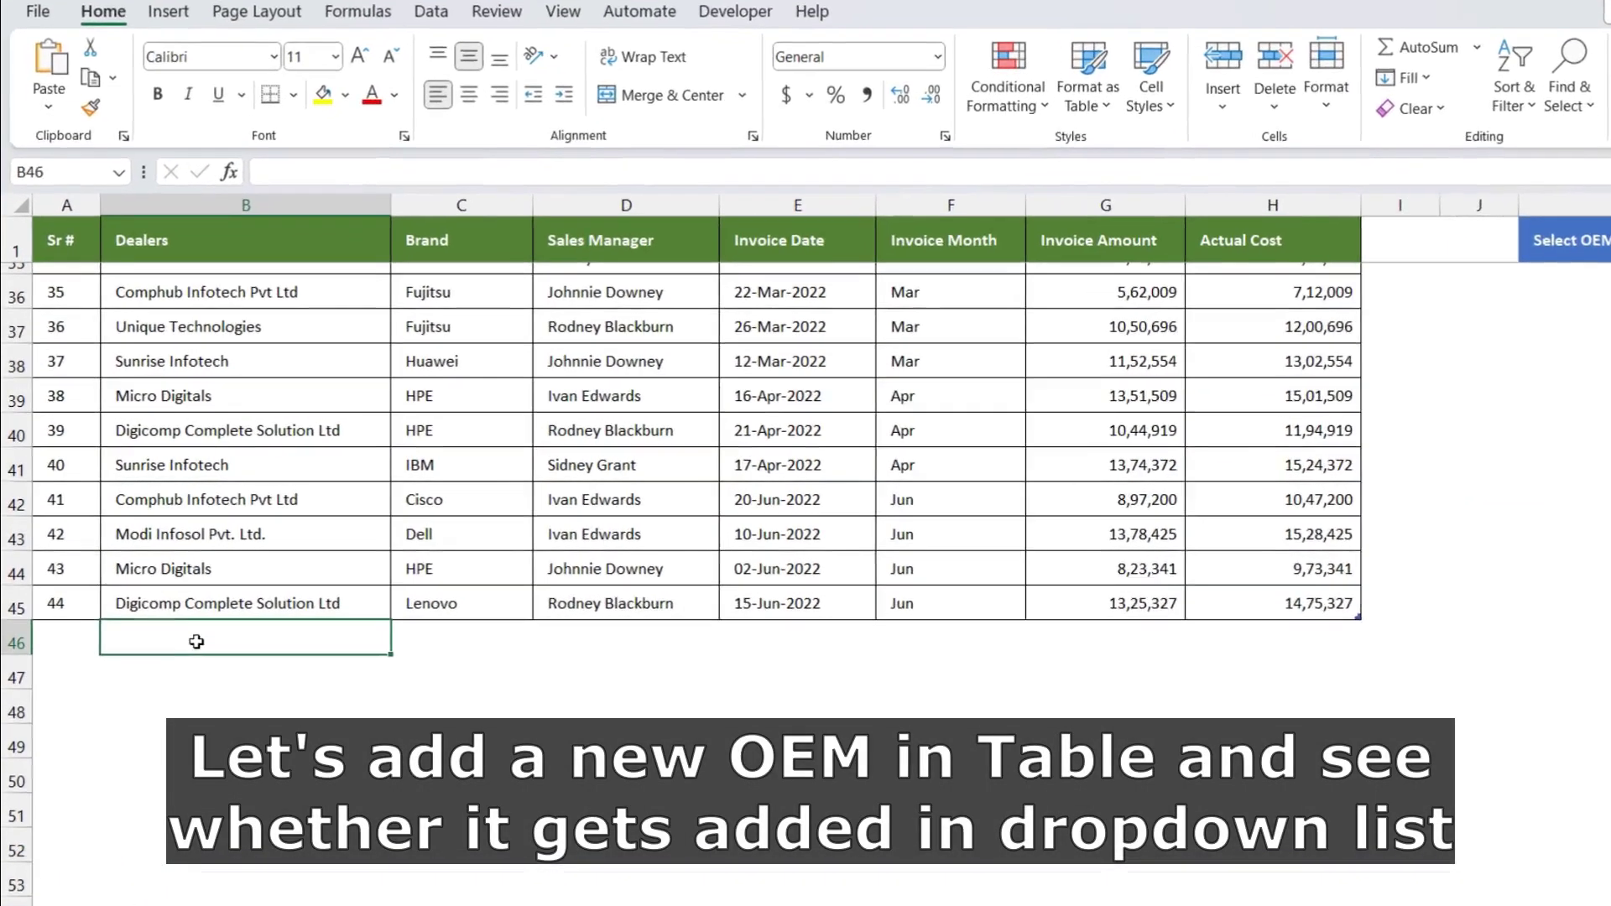
Start deal 45 in row 46 with dealer Sunrise Infotech, brand Crowdstrike and the sales manager
{"action": "type", "text": "Su"}
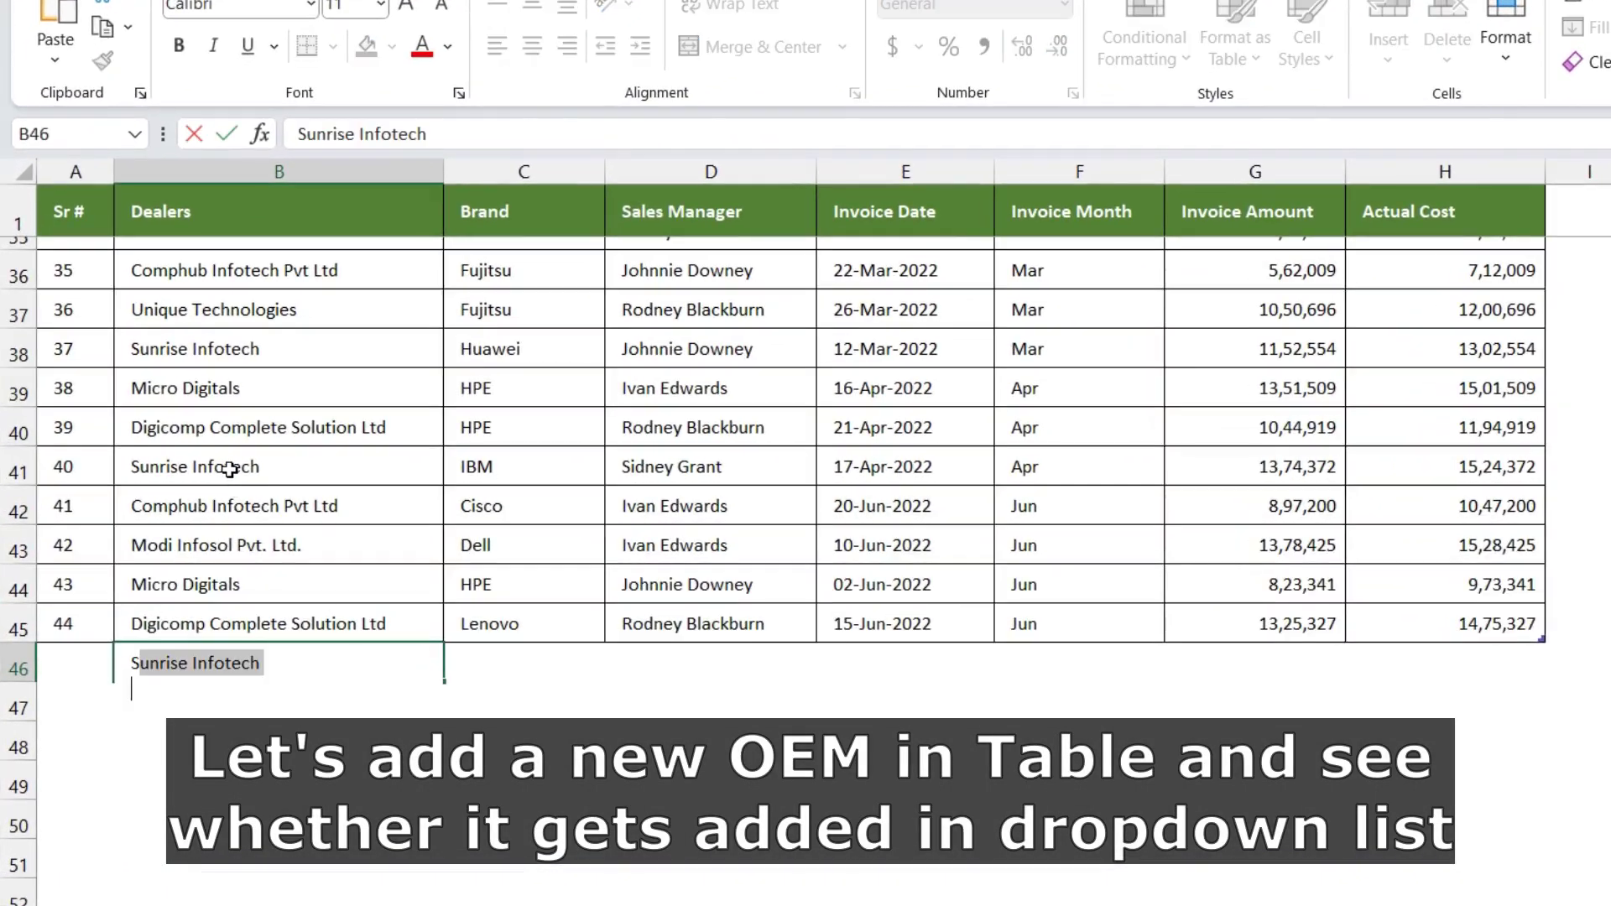
{"action": "key", "text": "BackSpace"}
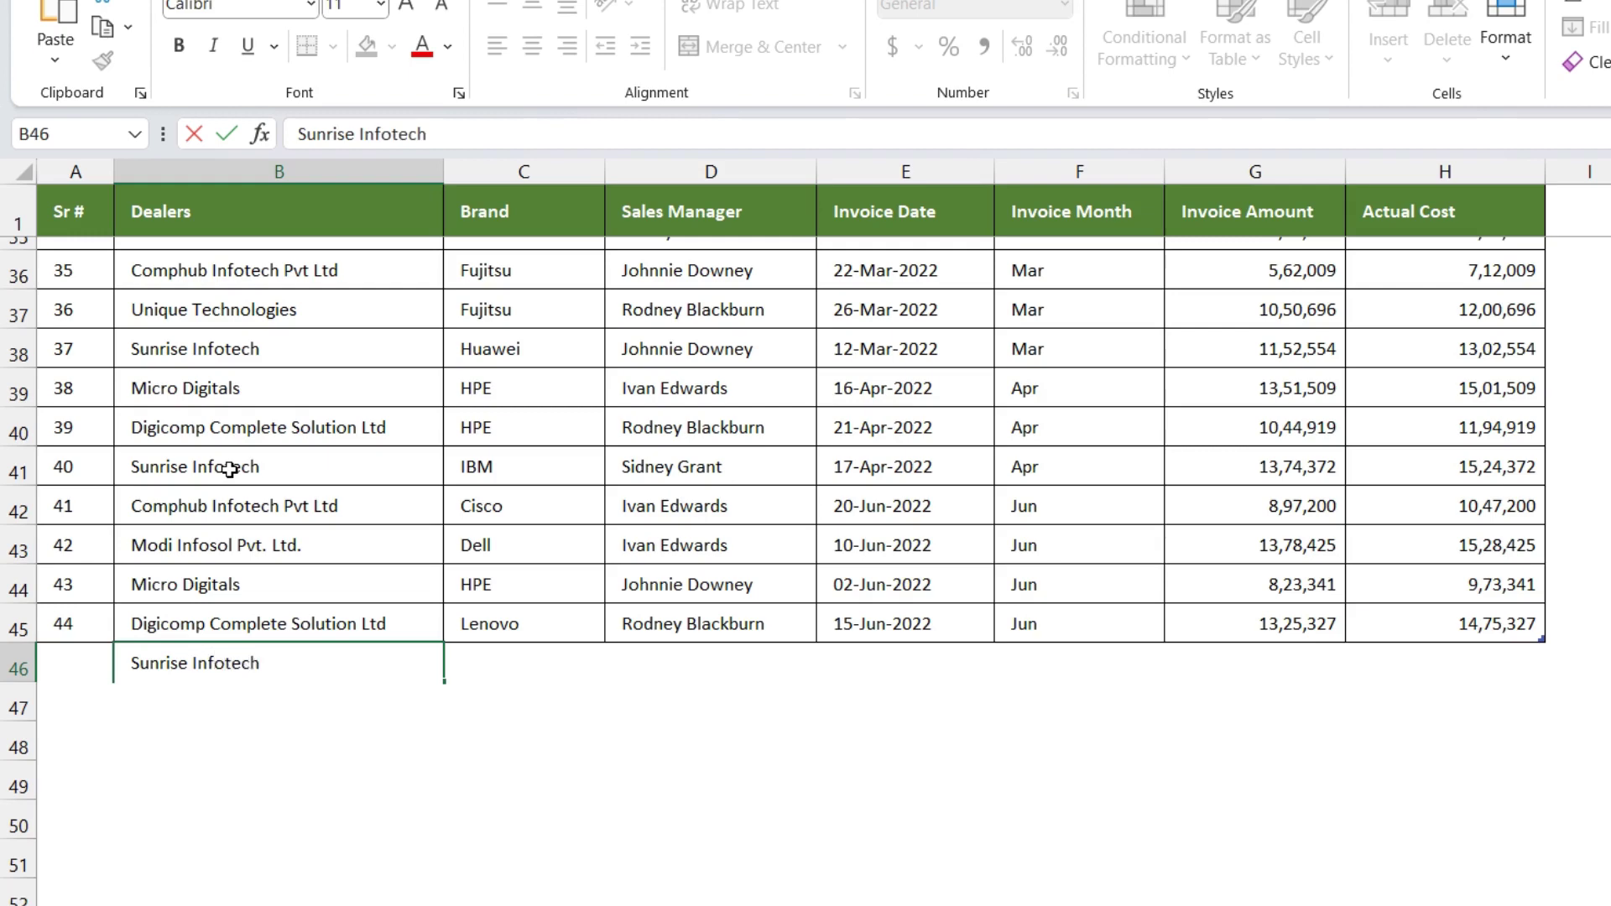
{"action": "key", "text": "Return"}
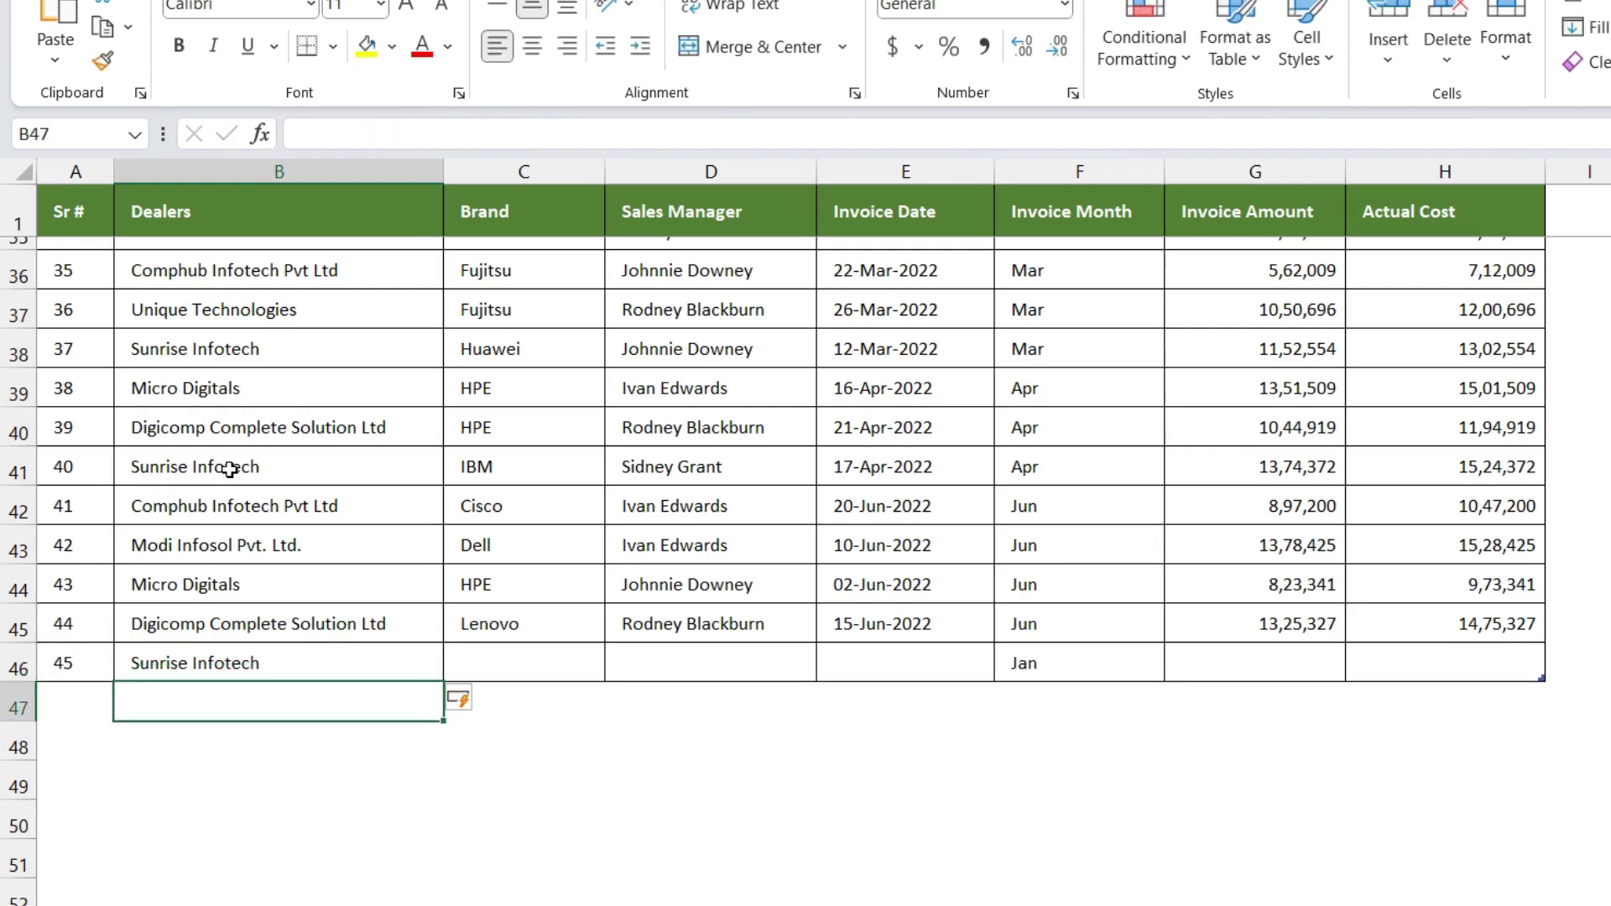
{"action": "key", "text": "Up"}
{"action": "key", "text": "Right"}
{"action": "type", "text": "C"}
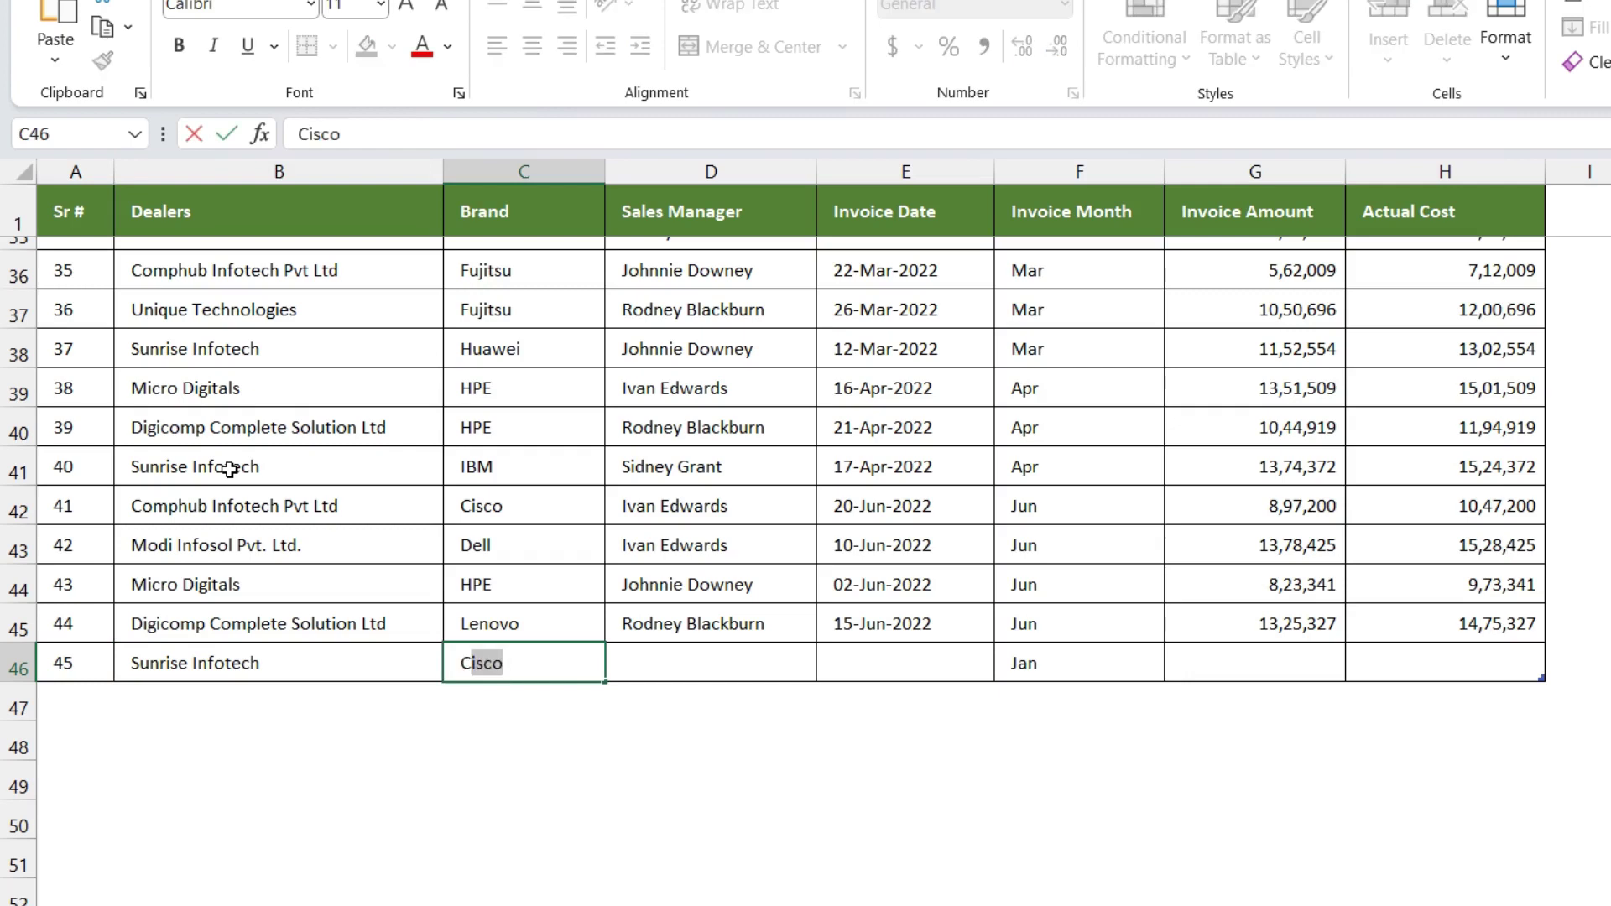
{"action": "type", "text": "rowdstrike"}
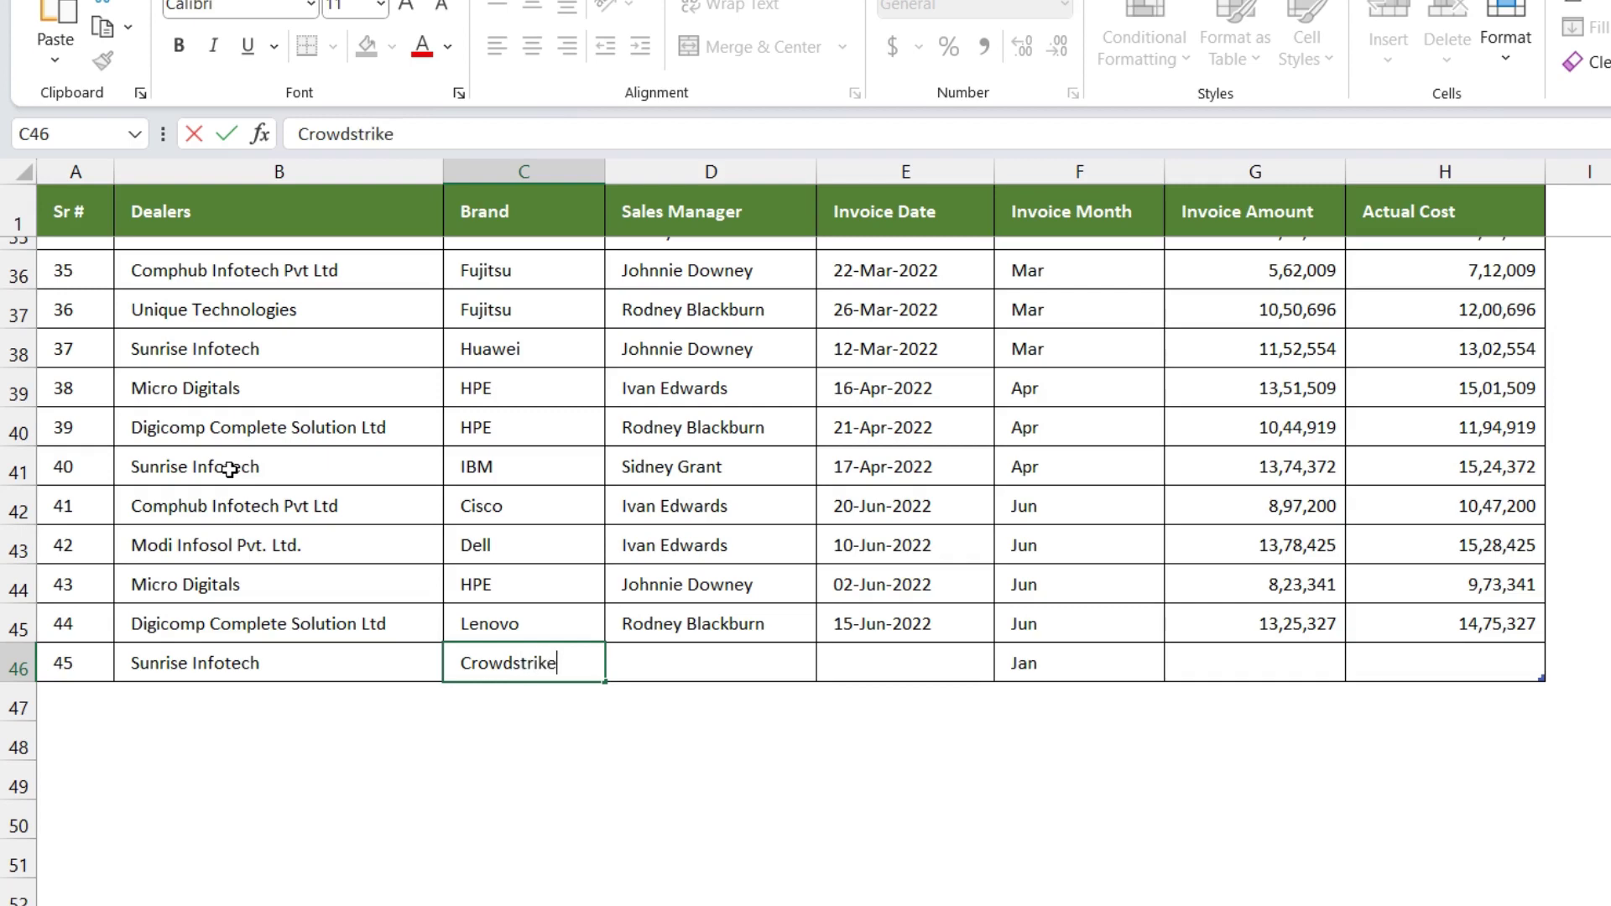
{"action": "key", "text": "Return"}
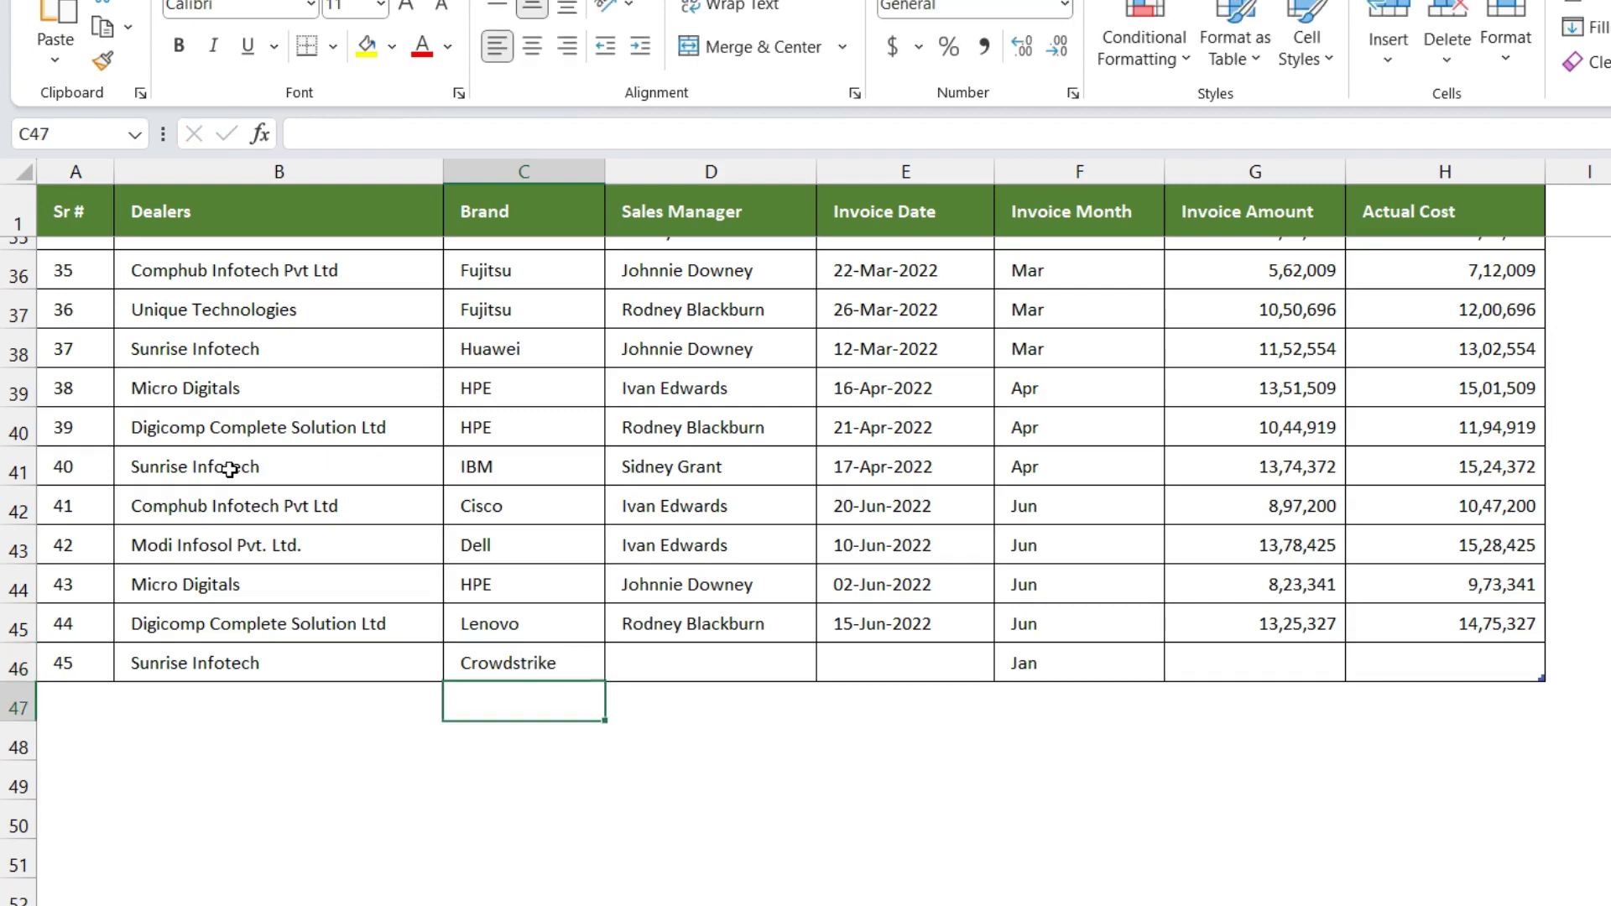
{"action": "key", "text": "Up"}
{"action": "key", "text": "Right"}
{"action": "type", "text": "I"}
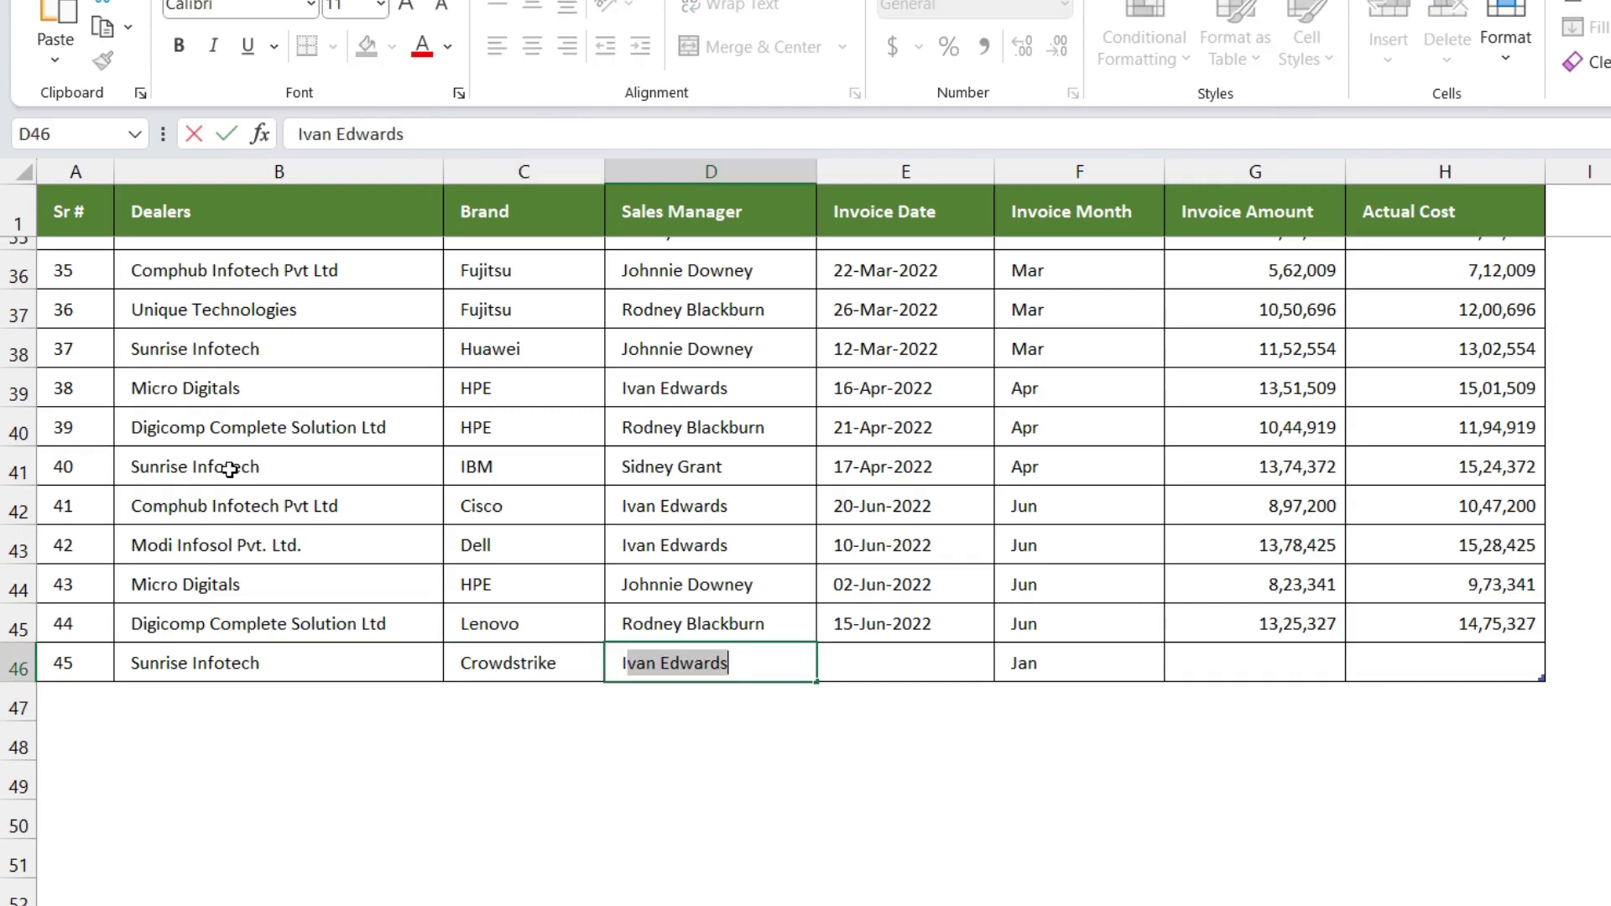
{"action": "key", "text": "Return"}
Enter invoice date 16-Jun-2022, amount 23,67,000 and actual cost 28,00,000 for the new deal
{"action": "key", "text": "Up"}
{"action": "key", "text": "Right"}
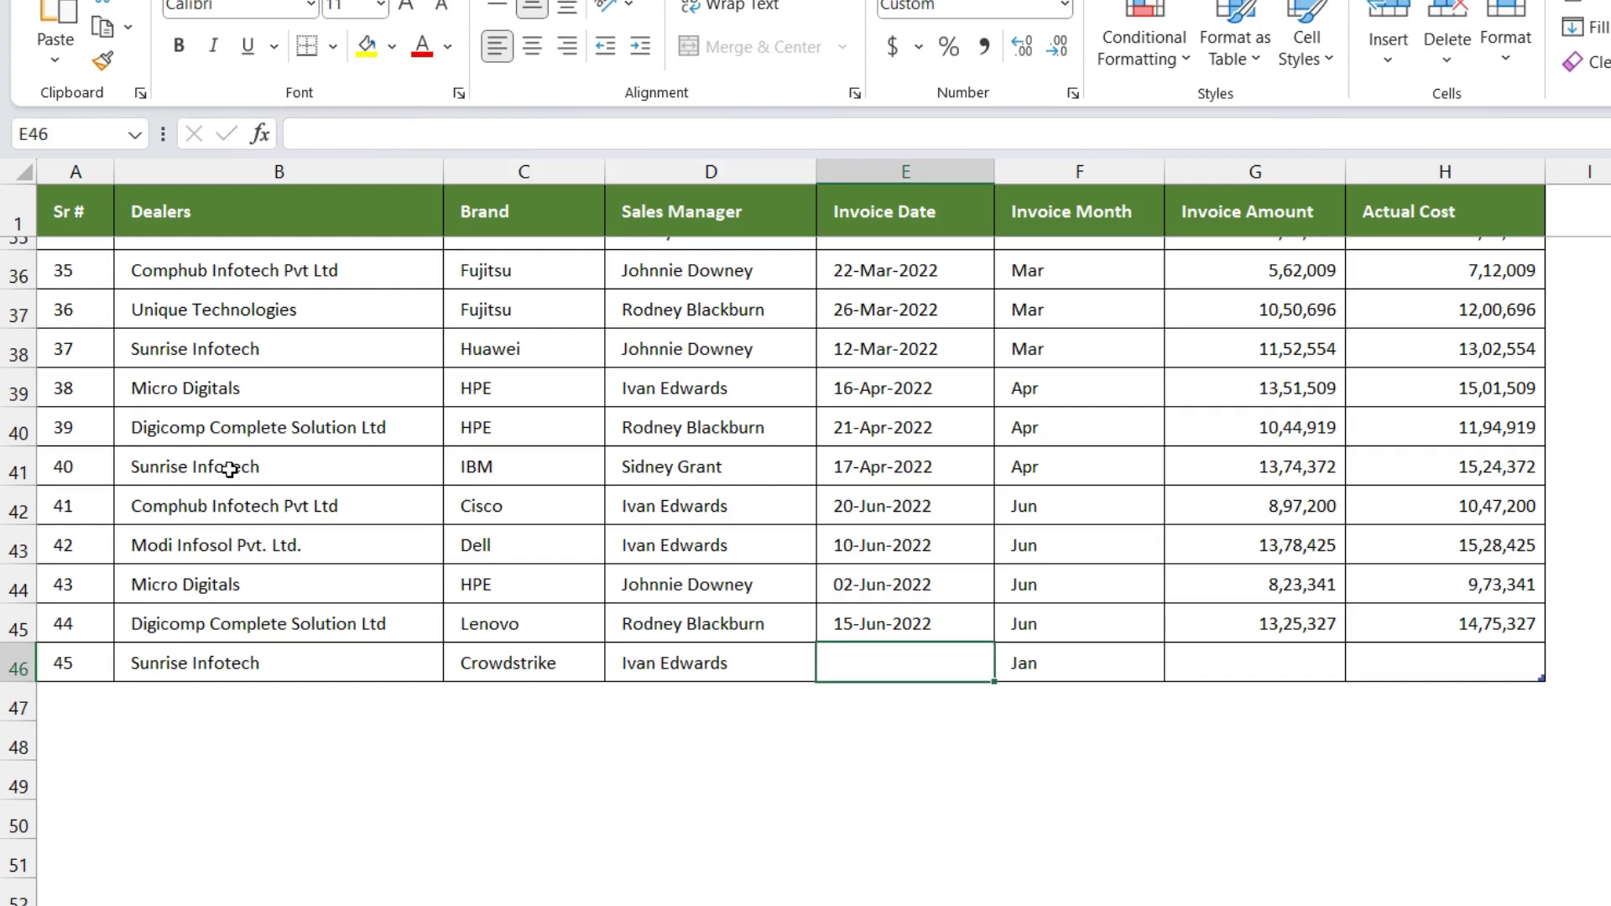
{"action": "type", "text": "16-06"}
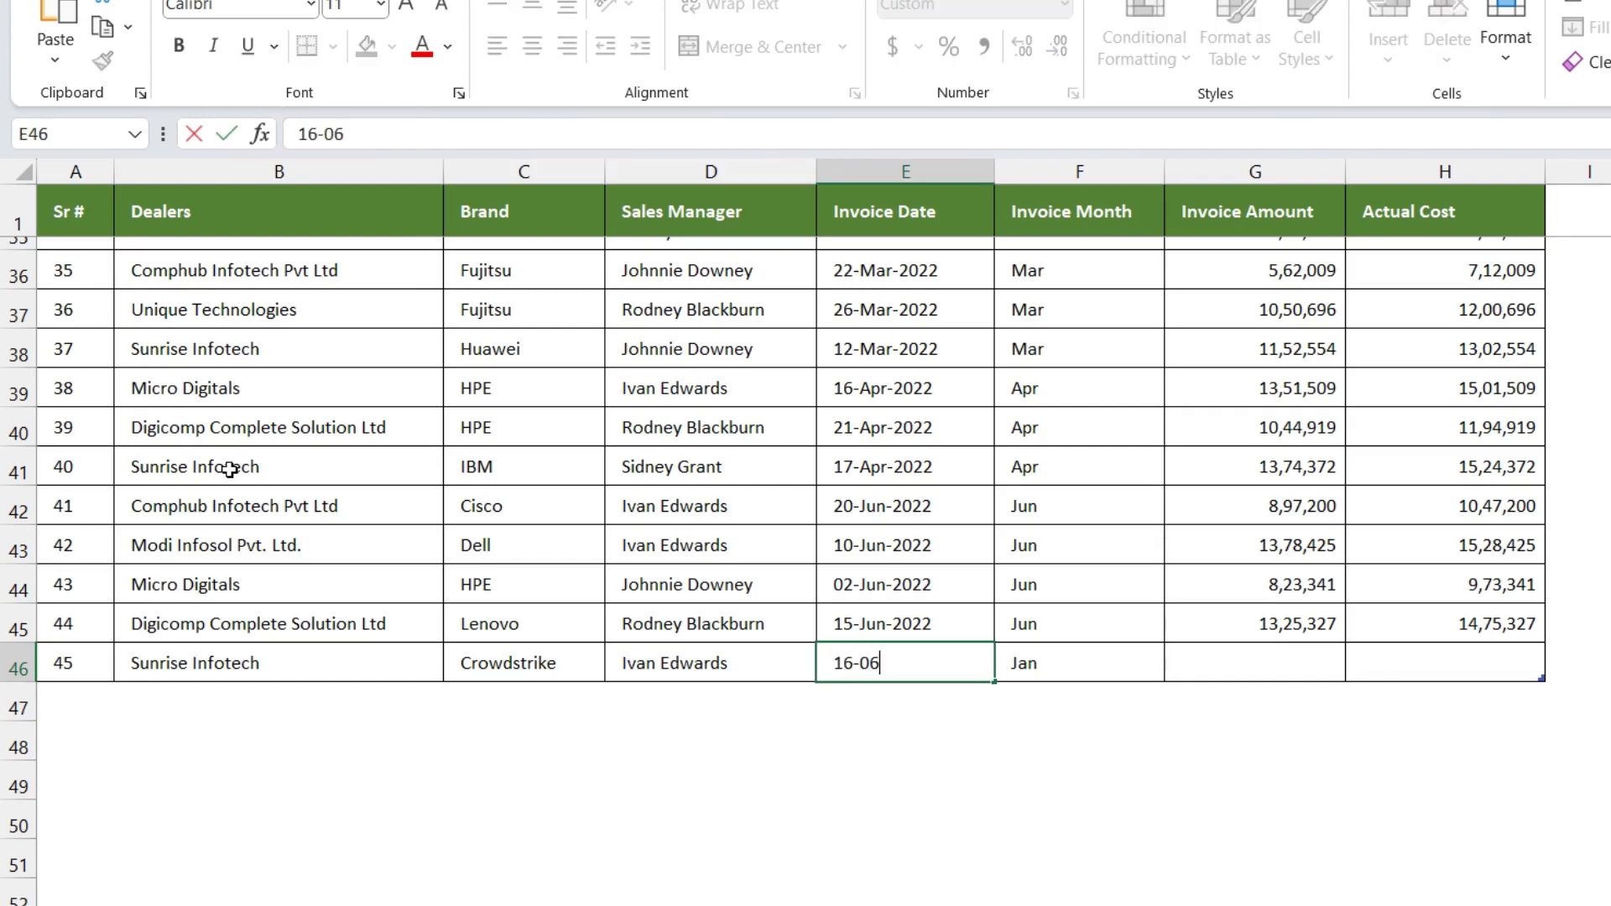
{"action": "type", "text": "022"}
{"action": "key", "text": "Return"}
{"action": "key", "text": "Up"}
{"action": "key", "text": "Right"}
{"action": "key", "text": "Right"}
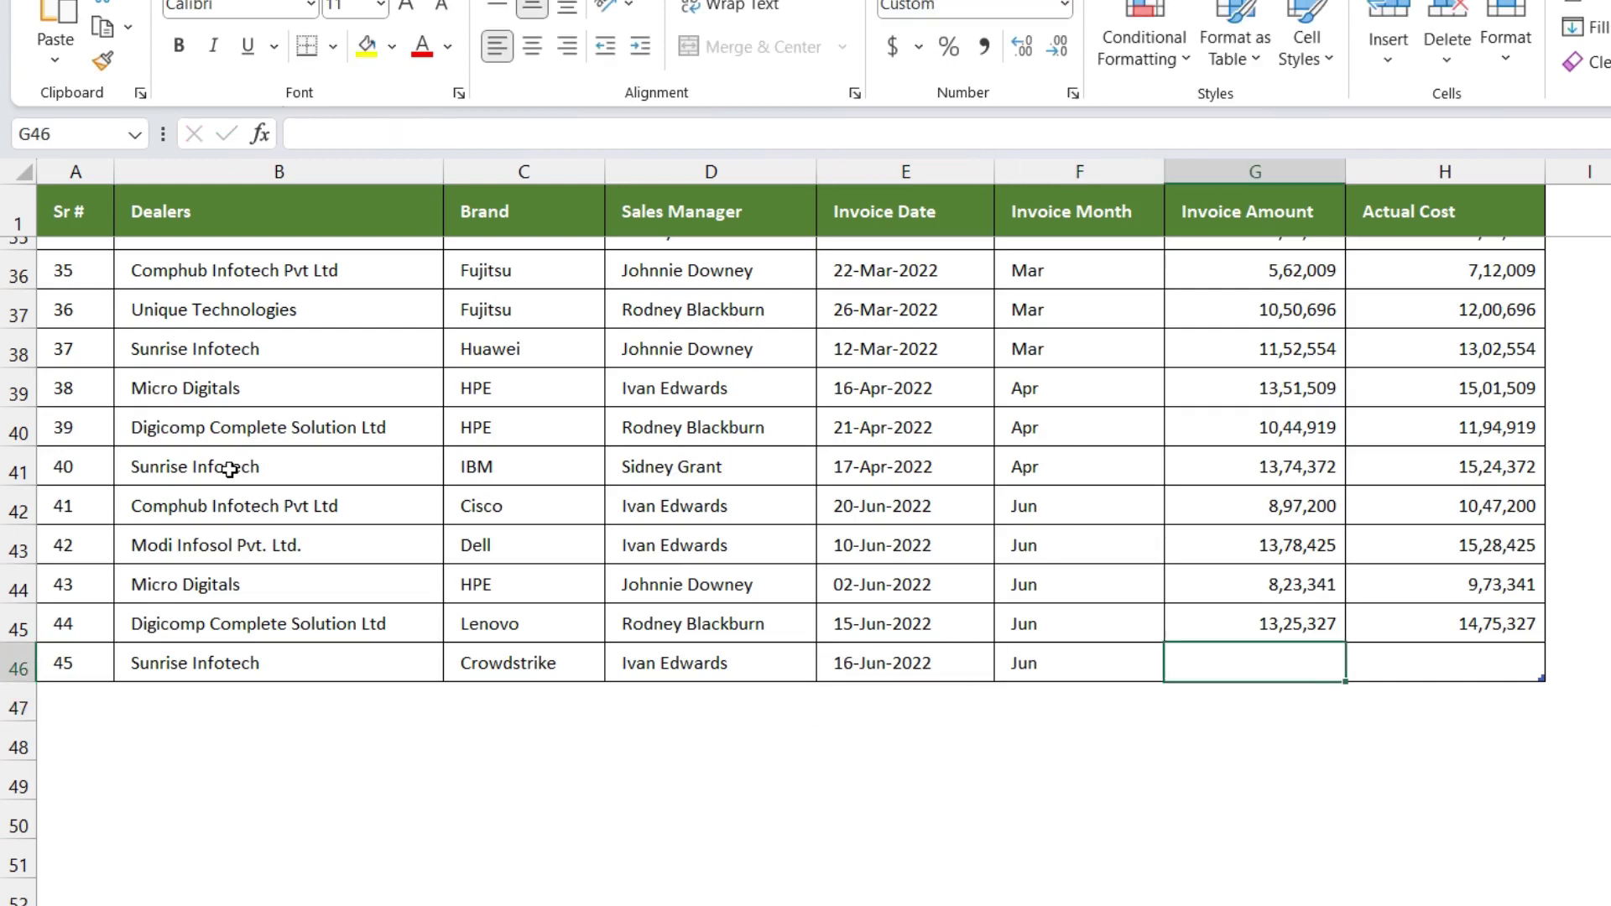
{"action": "type", "text": "2367"}
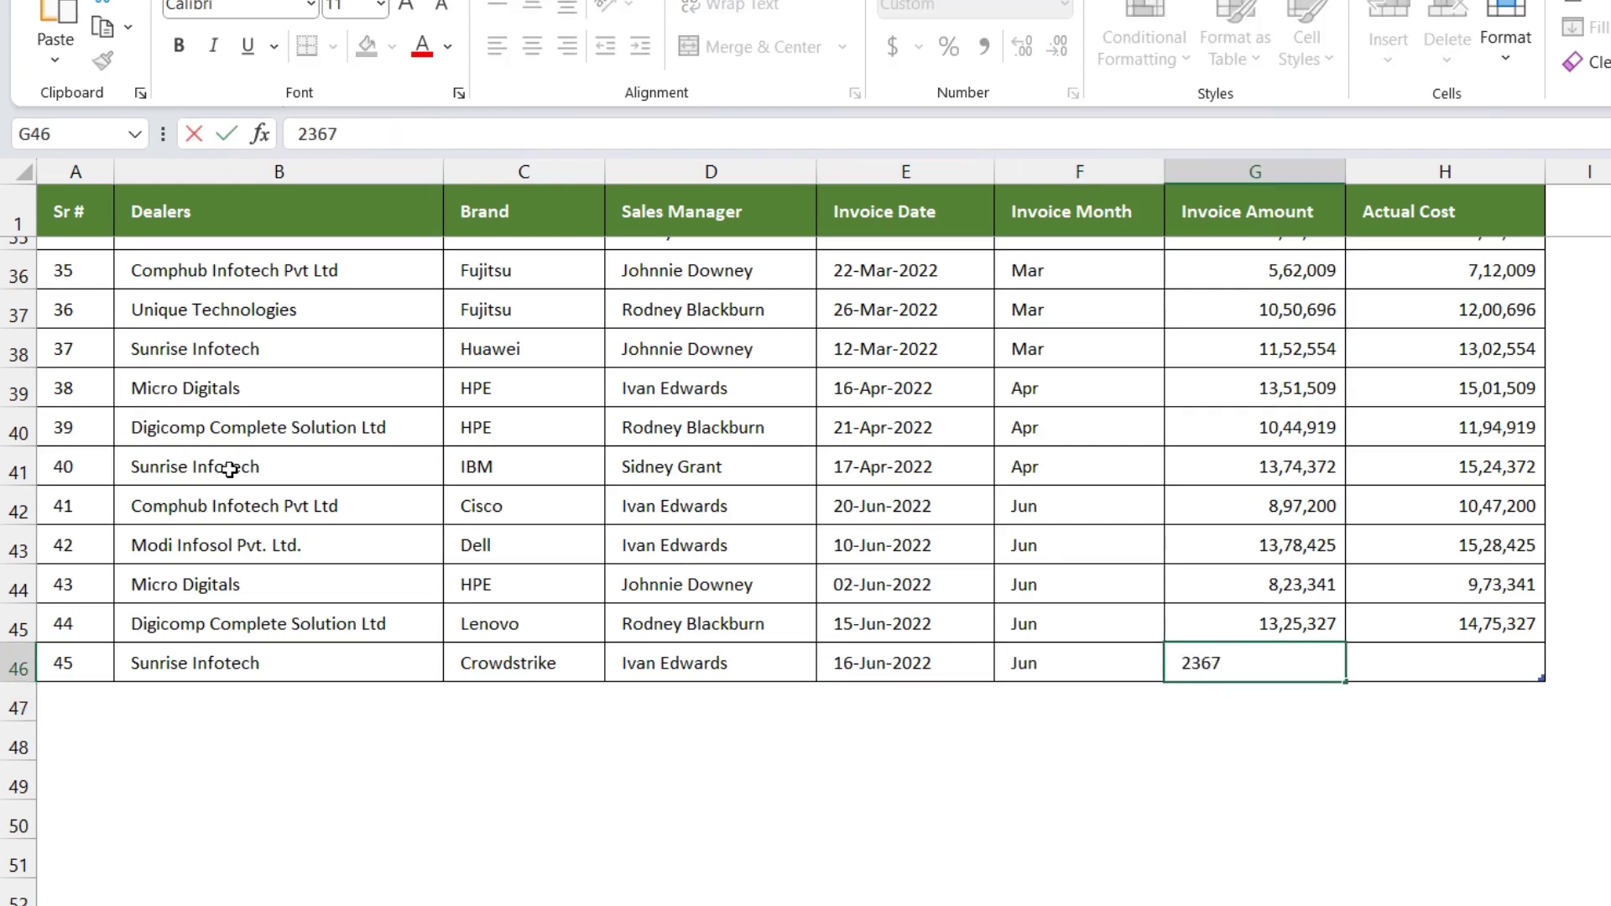
{"action": "type", "text": "000"}
{"action": "key", "text": "Return"}
{"action": "key", "text": "Up"}
{"action": "key", "text": "Right"}
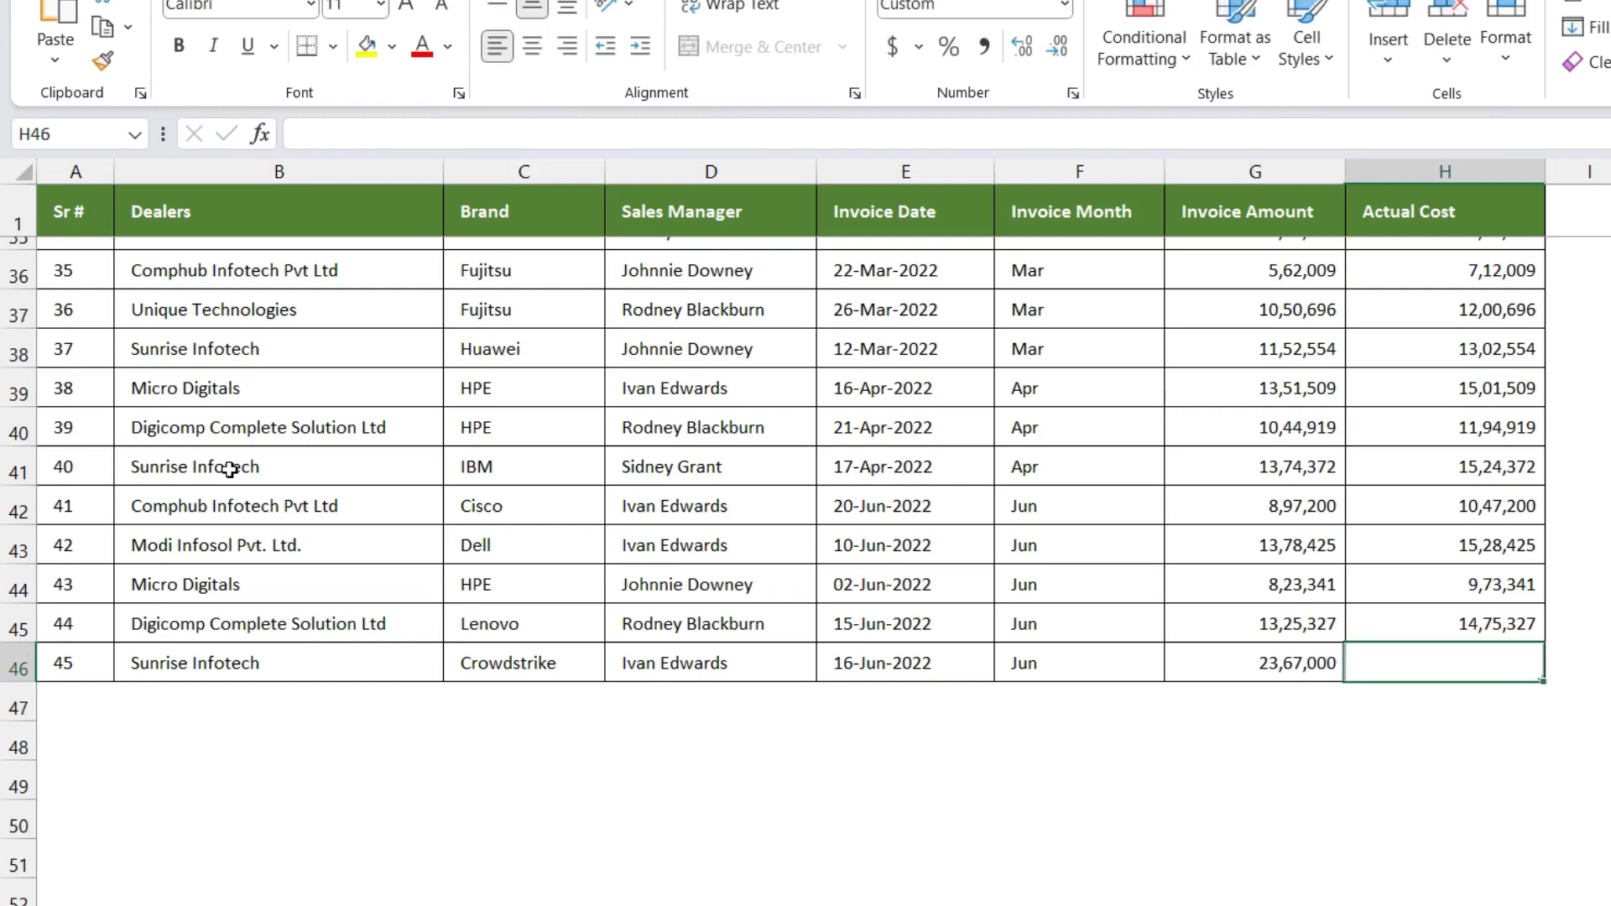
{"action": "type", "text": "280"}
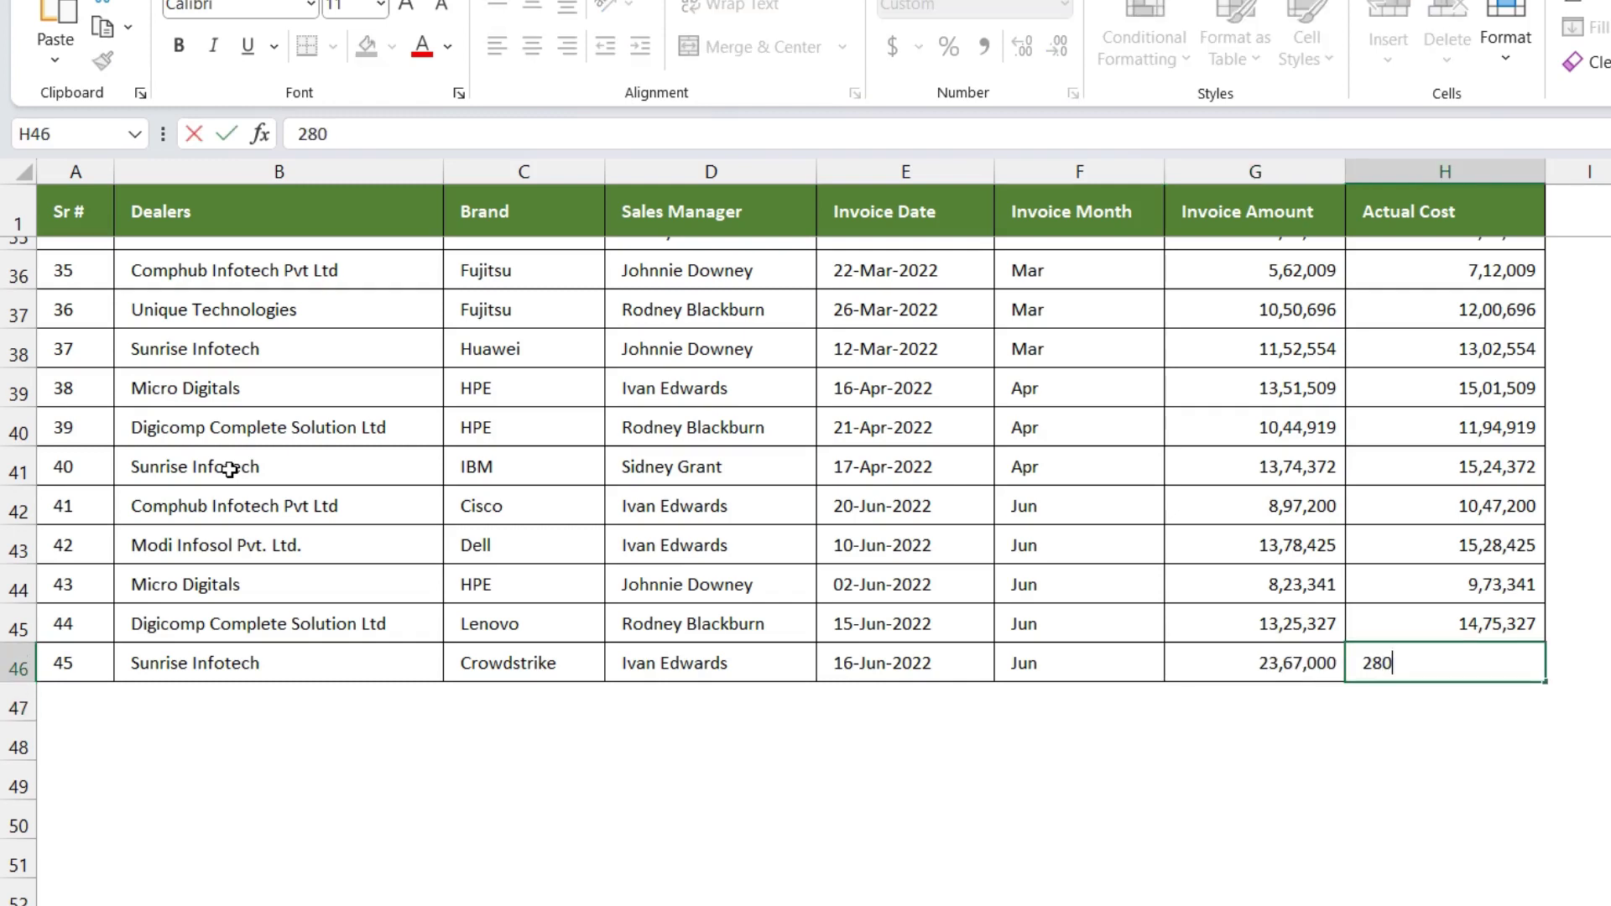
{"action": "type", "text": "000"}
{"action": "key", "text": "Return"}
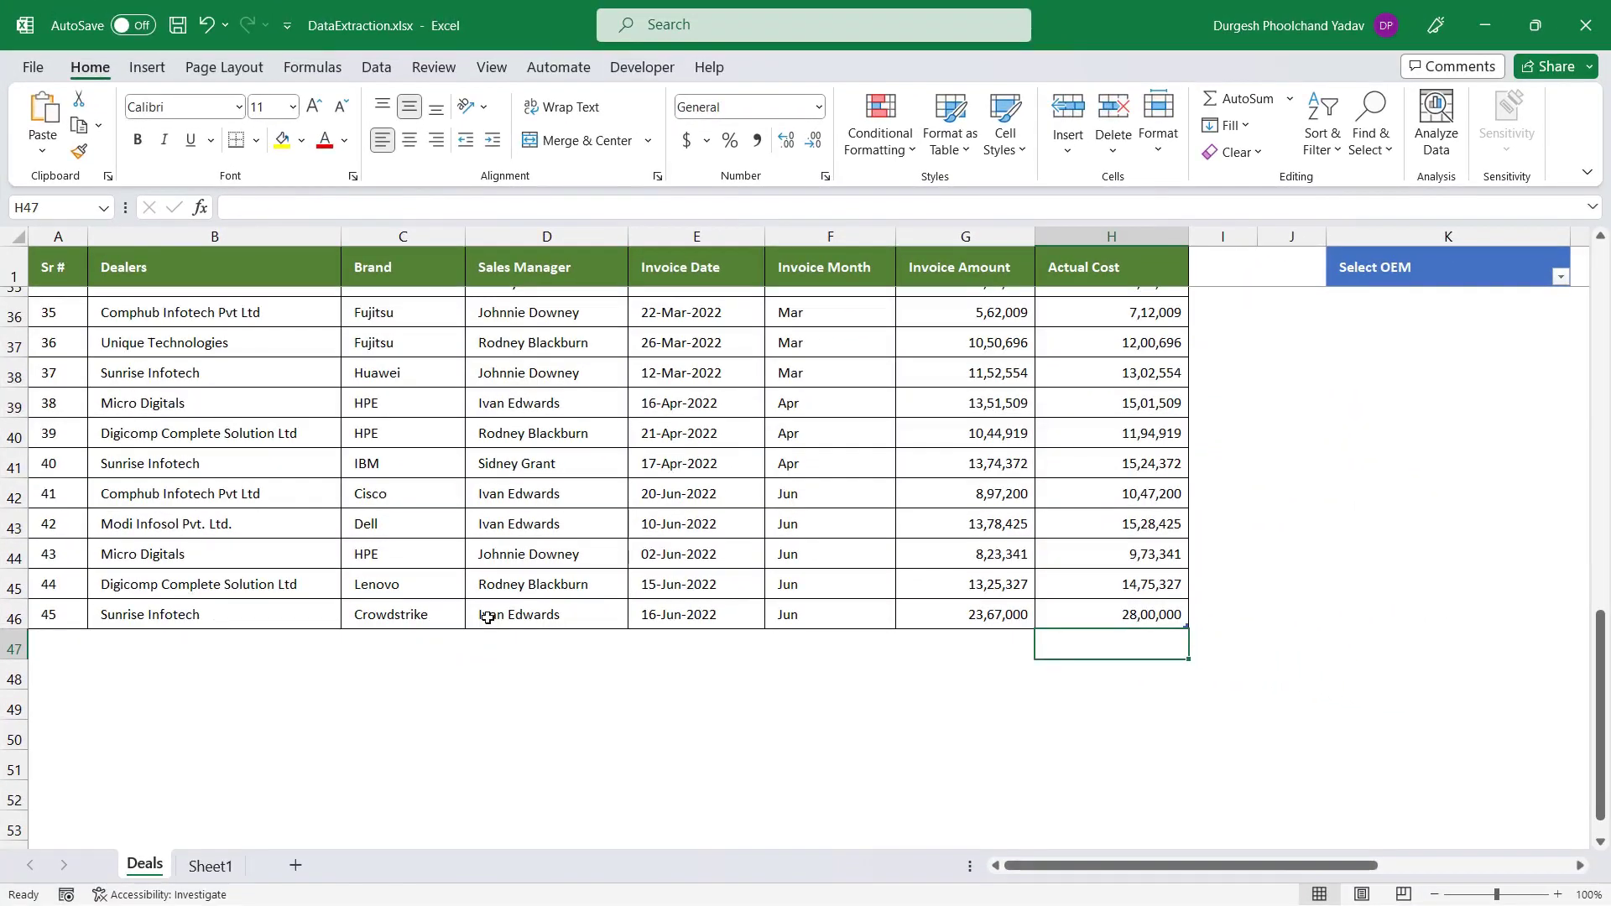
{"action": "left_click", "coordinate": [414, 618]}
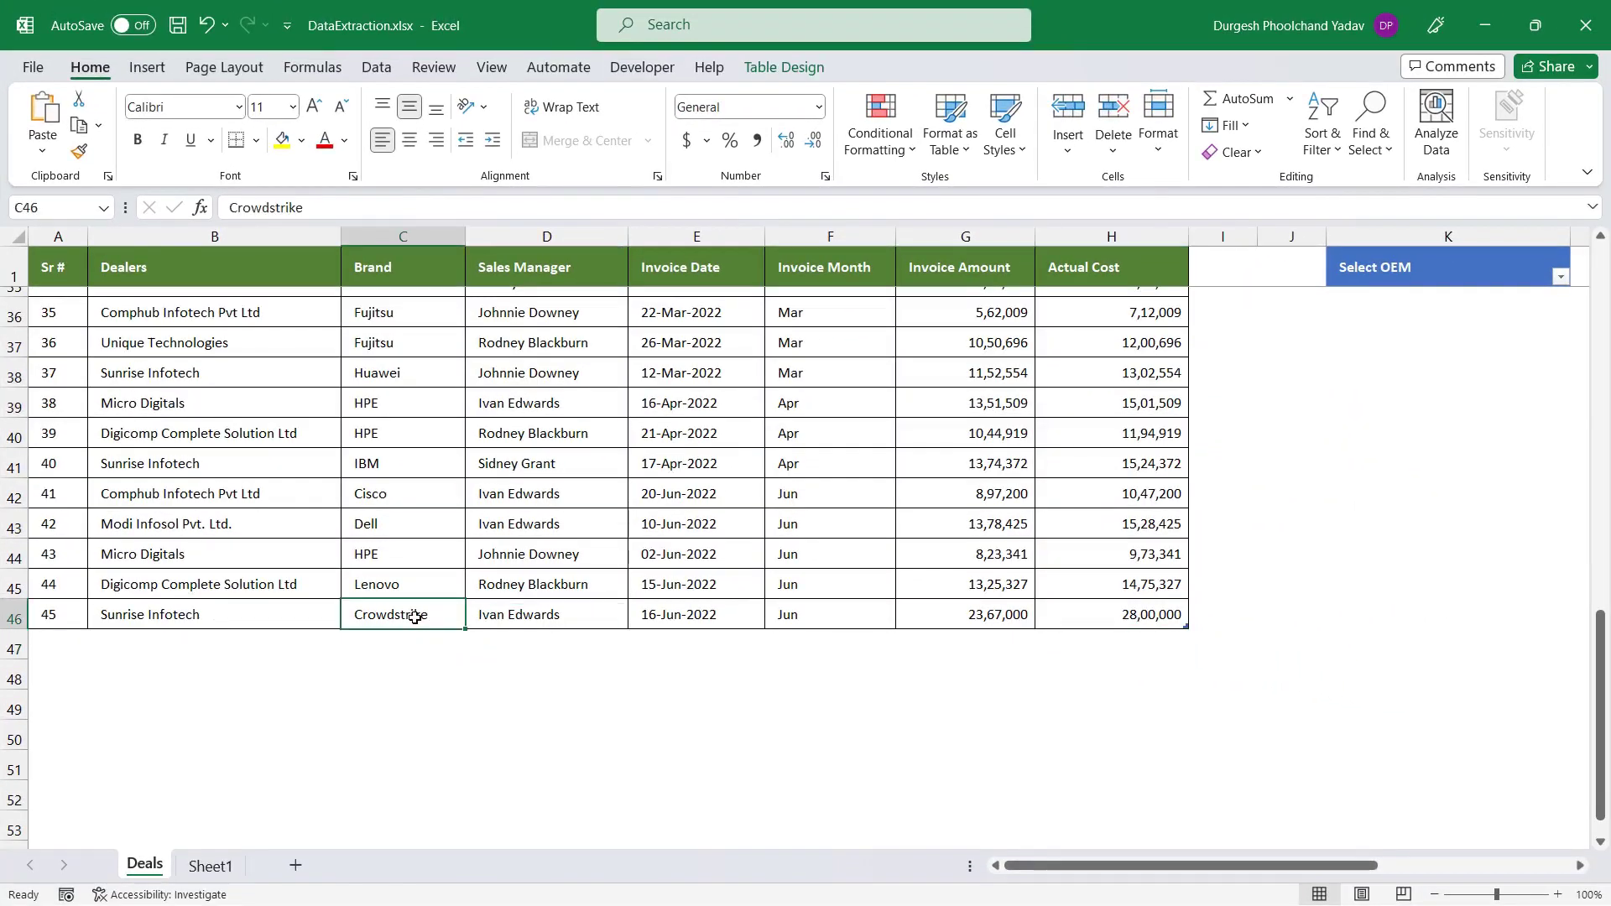
Refresh the Sheet1 Brand list to add Crowdstrike as a ninth OEM, then return to Deals
{"action": "left_click", "coordinate": [210, 865]}
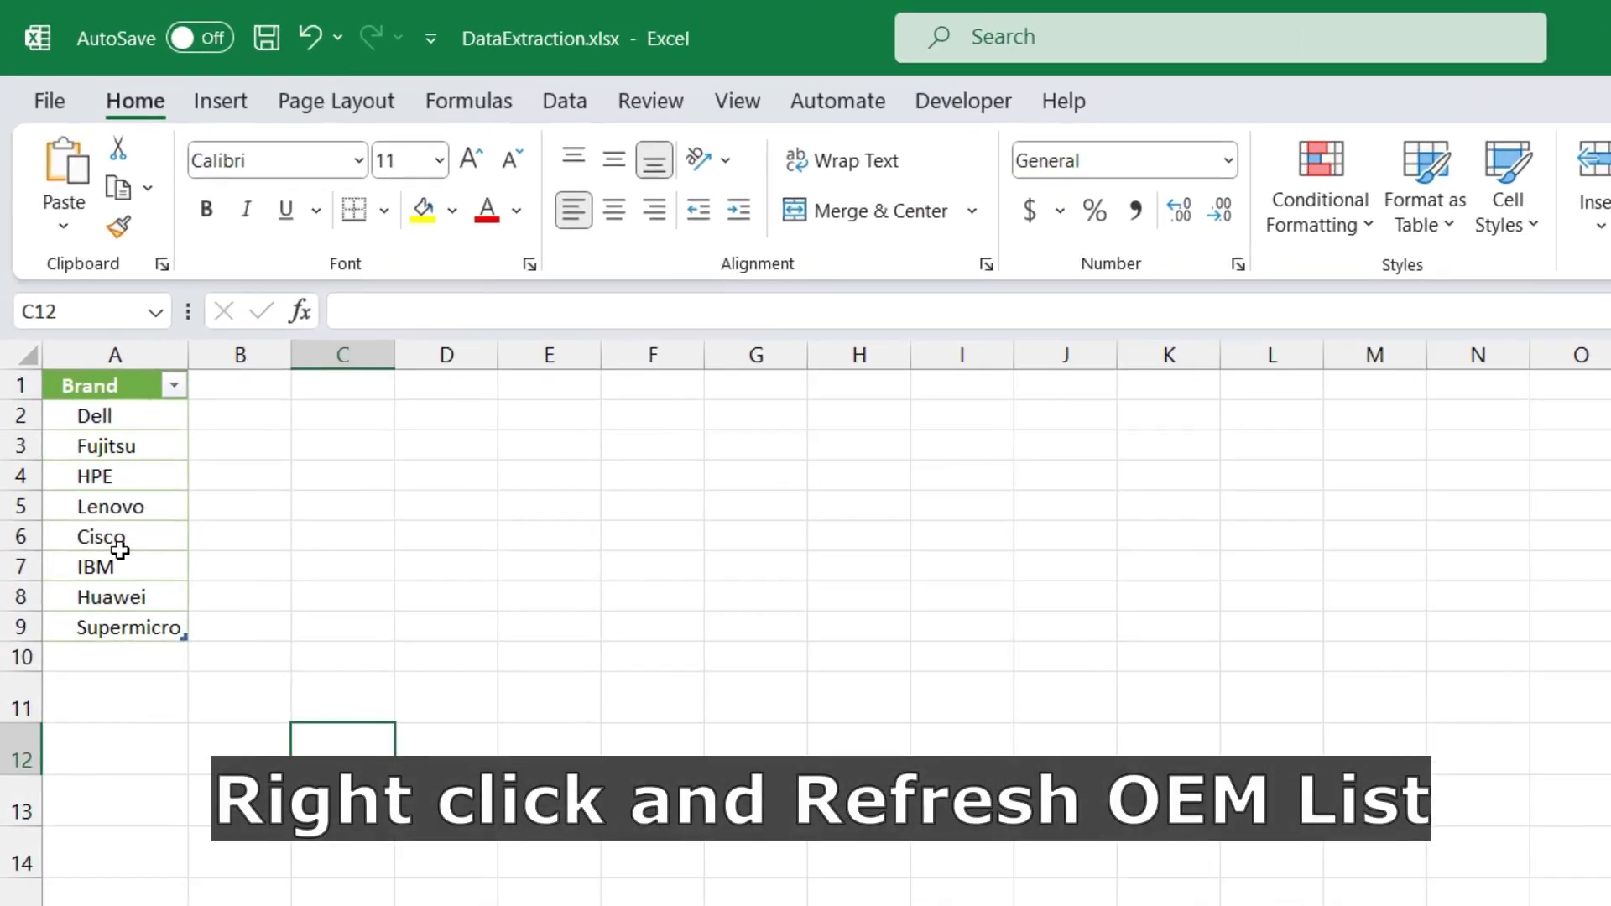
{"action": "right_click", "coordinate": [107, 468]}
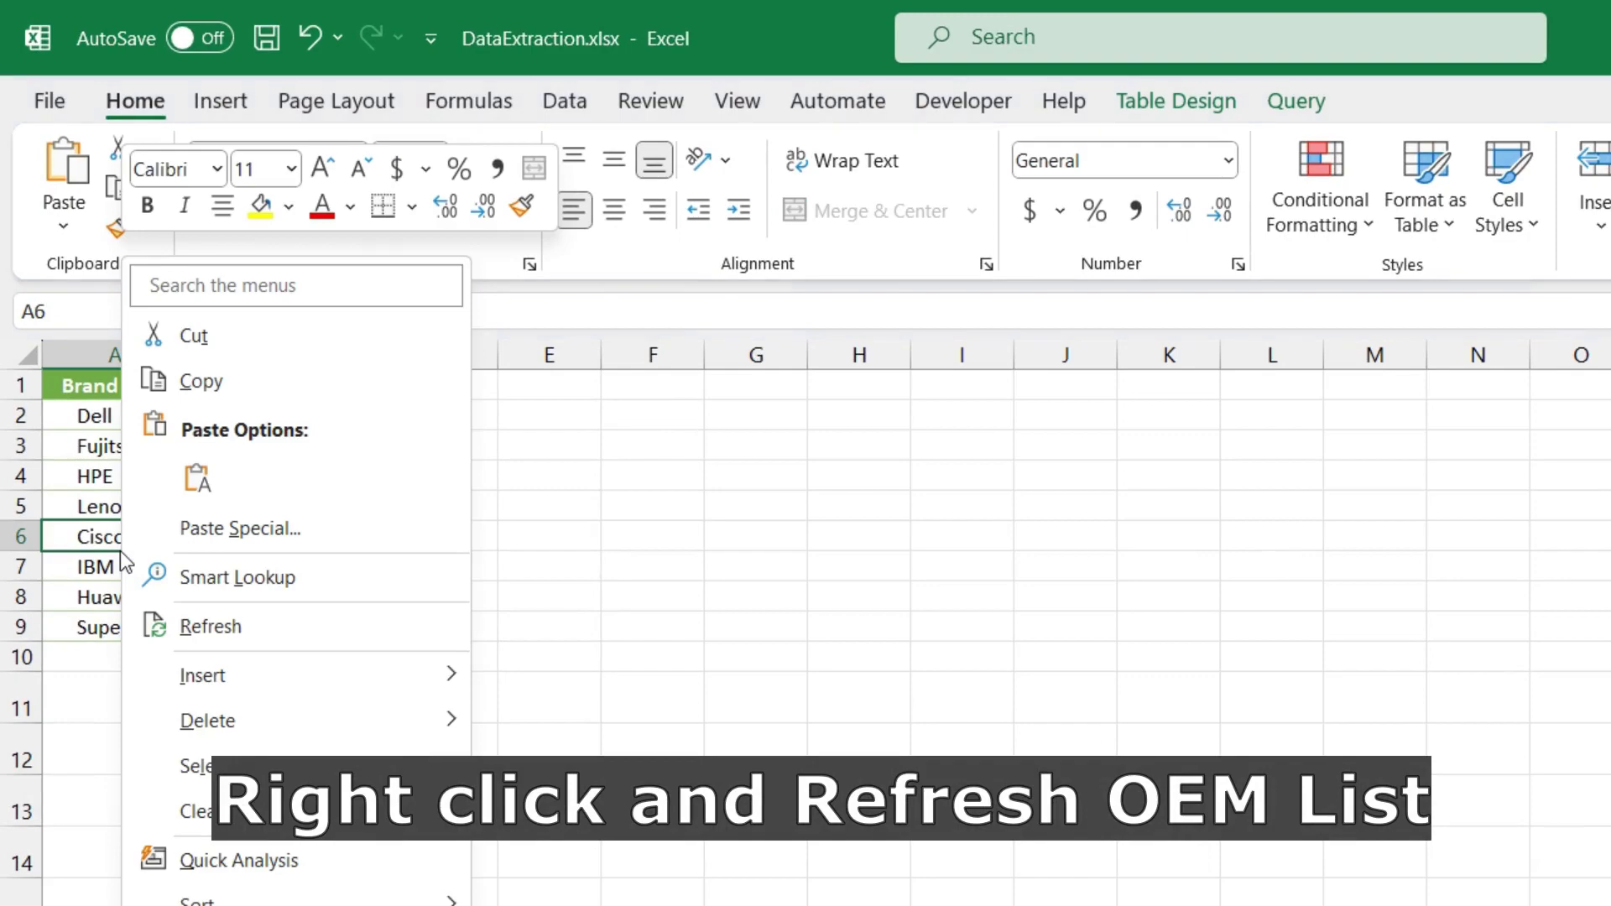
{"action": "left_click", "coordinate": [195, 625]}
{"action": "left_click", "coordinate": [147, 659]}
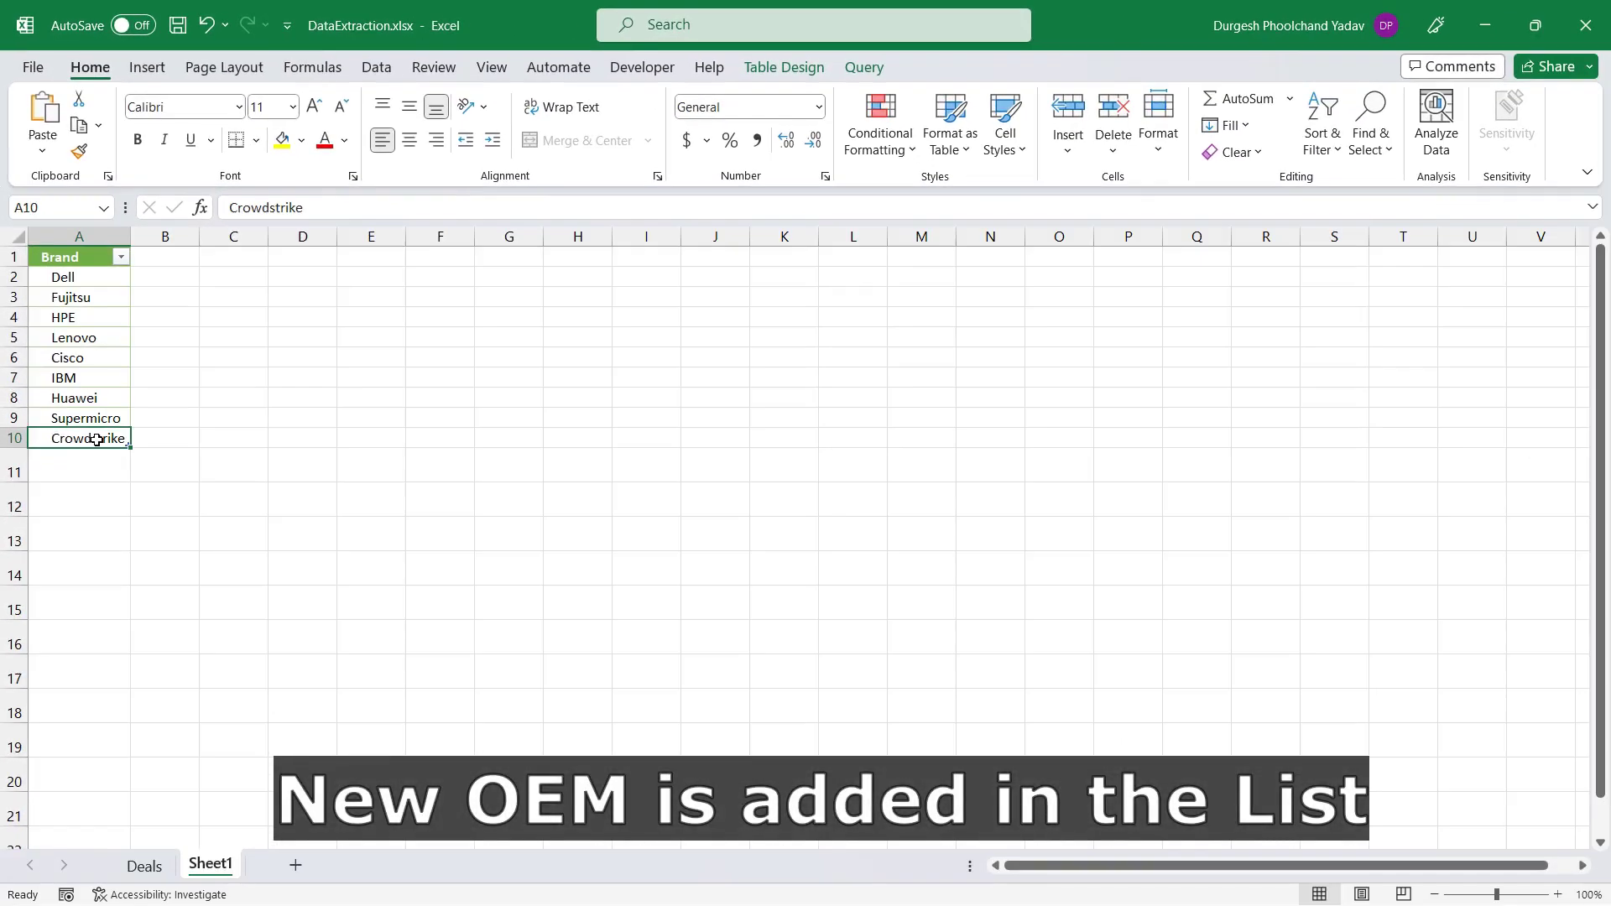
{"action": "left_click", "coordinate": [145, 866]}
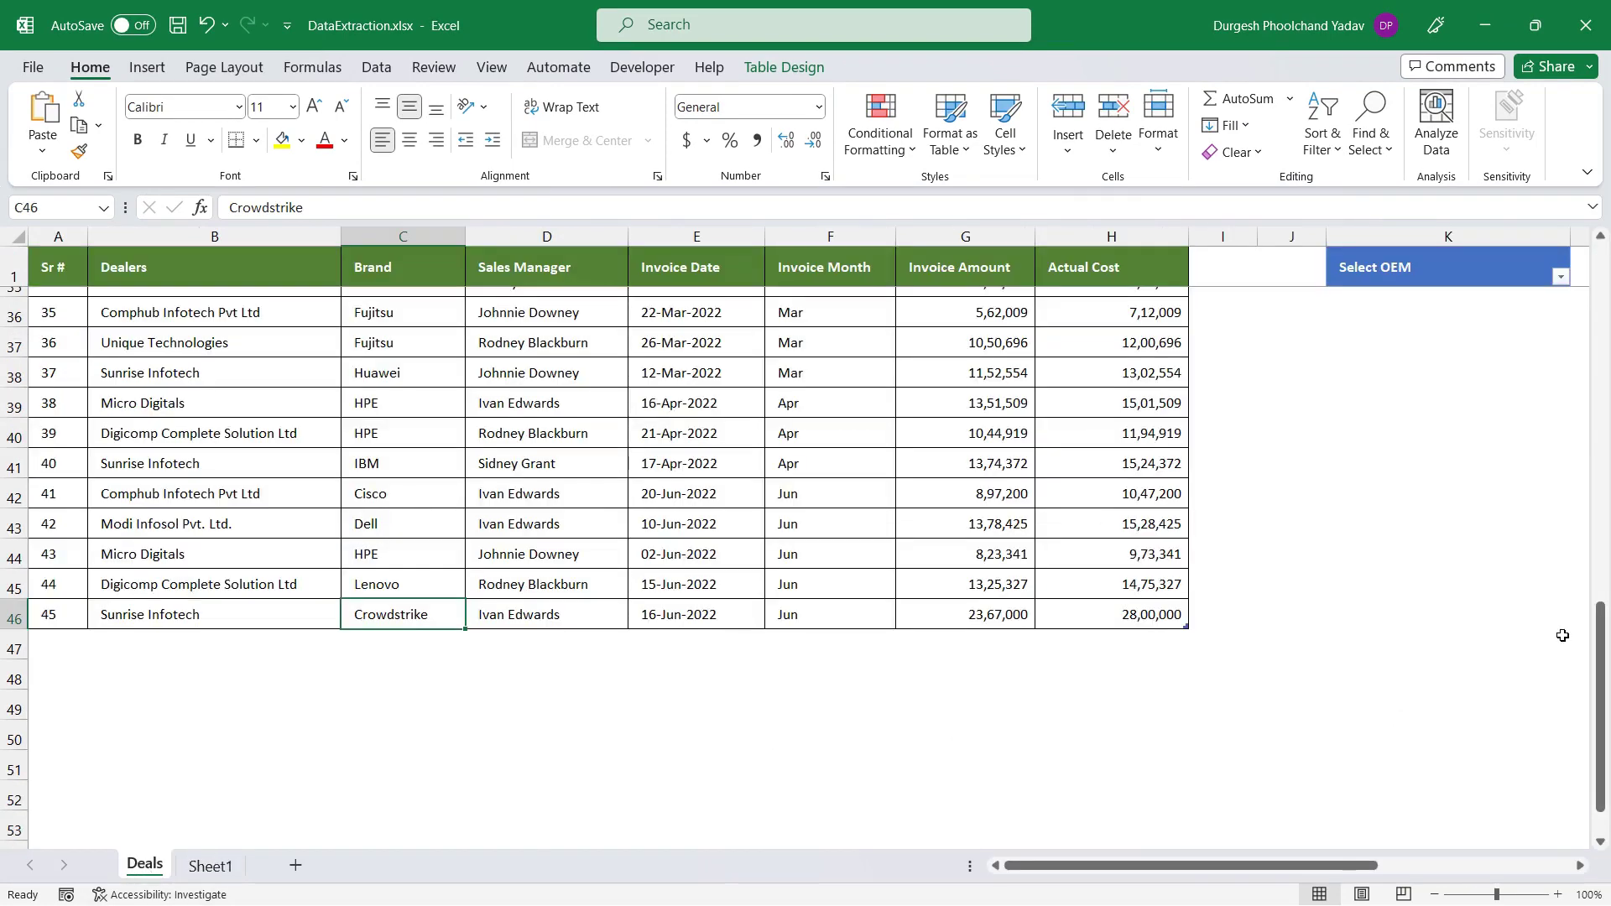
Choose Crowdstrike in the Select OEM dropdown in K2
{"action": "scroll", "coordinate": [1359, 550], "scroll_direction": "up", "scroll_amount": 9}
{"action": "scroll", "coordinate": [1462, 551], "scroll_direction": "up", "scroll_amount": 3}
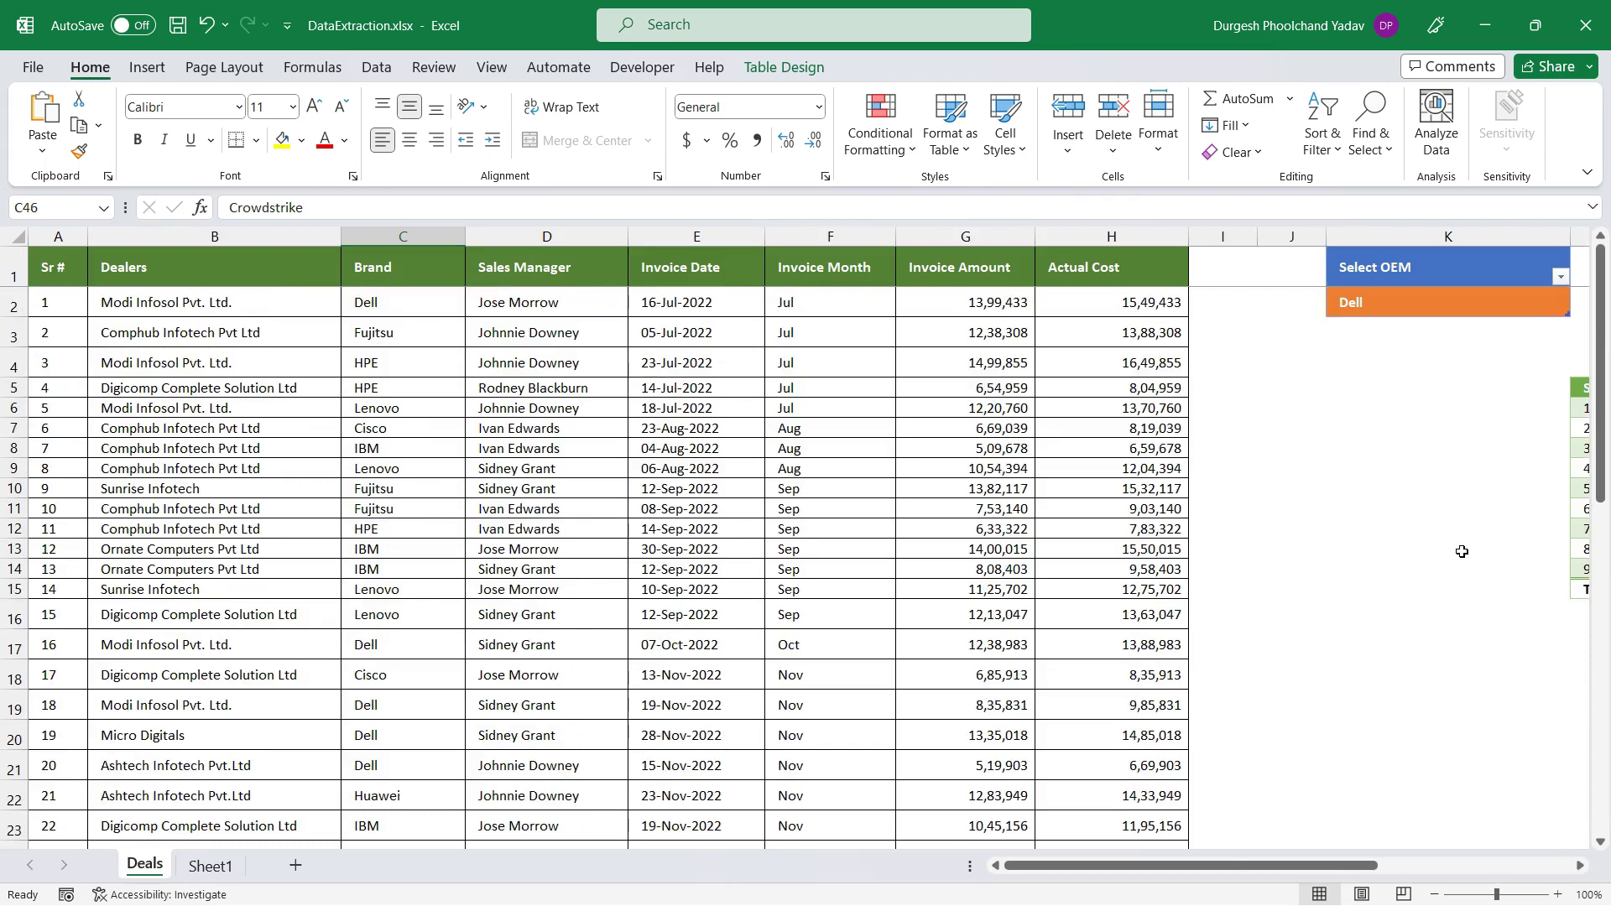
{"action": "left_click_drag", "start_coordinate": [1238, 865], "coordinate": [1388, 865]}
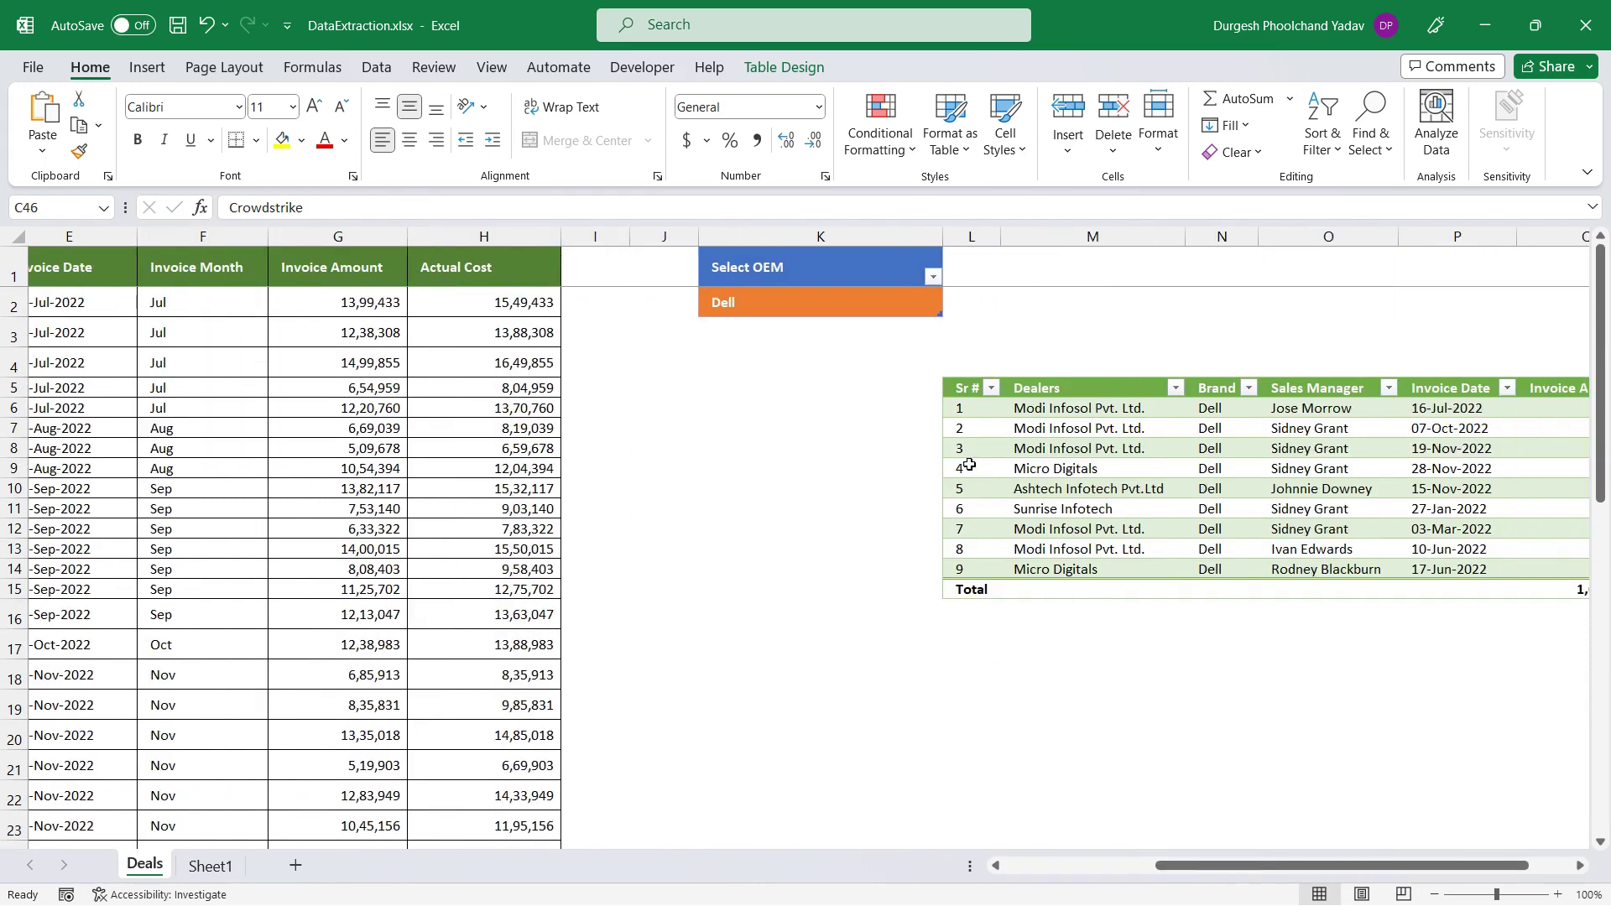
{"action": "left_click_drag", "start_coordinate": [1219, 867], "coordinate": [1261, 866]}
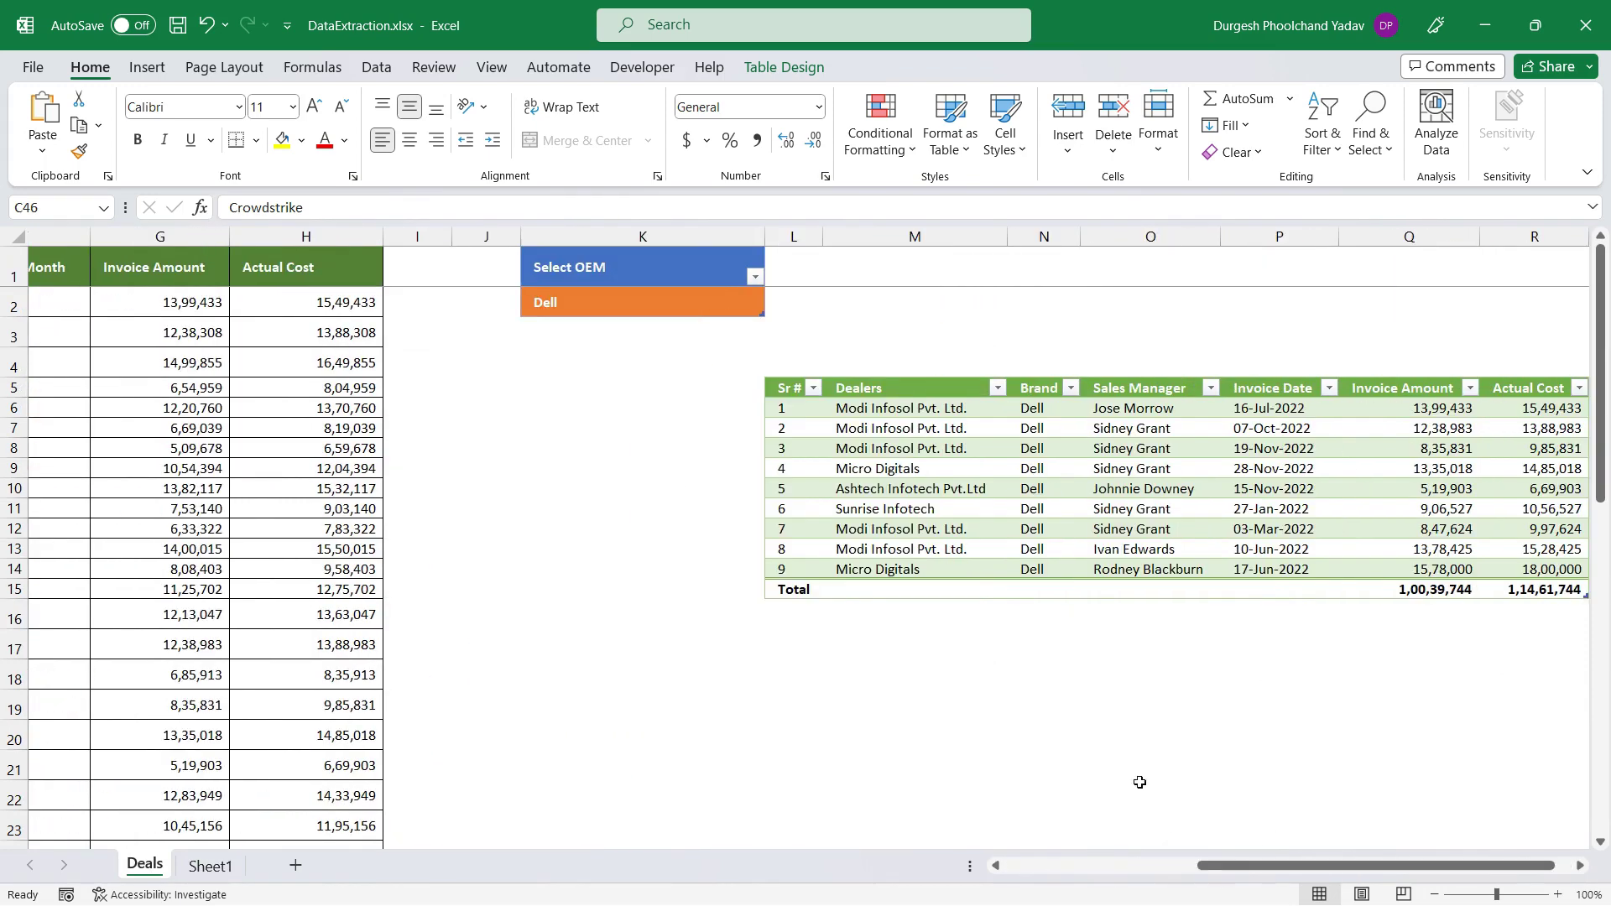
{"action": "left_click", "coordinate": [618, 315]}
{"action": "left_click", "coordinate": [773, 306]}
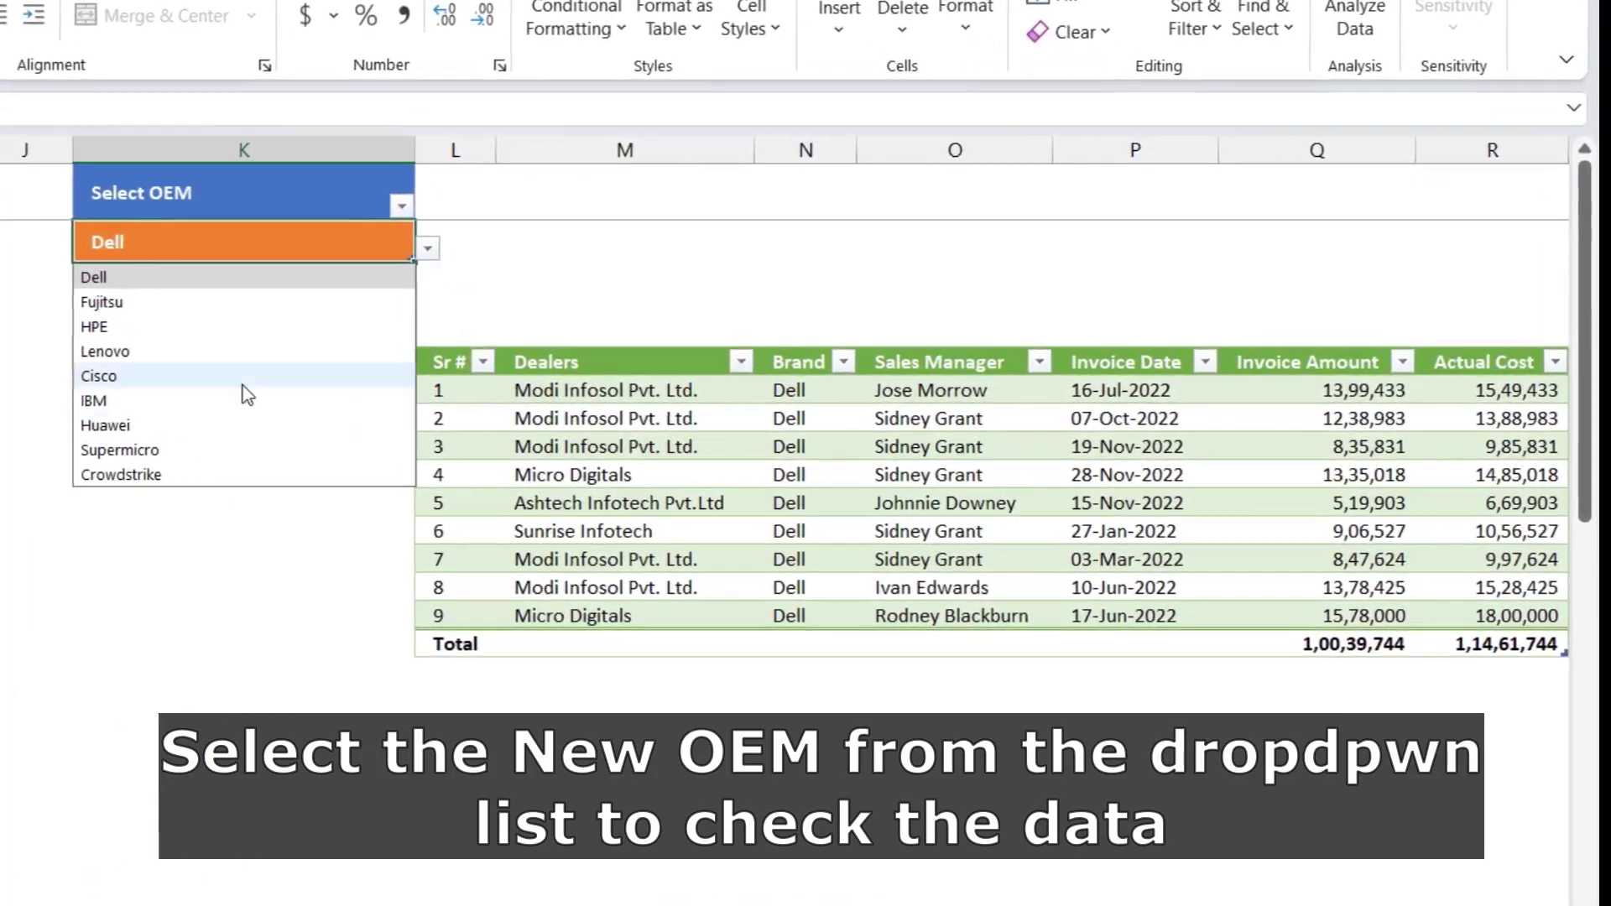
{"action": "left_click", "coordinate": [147, 474]}
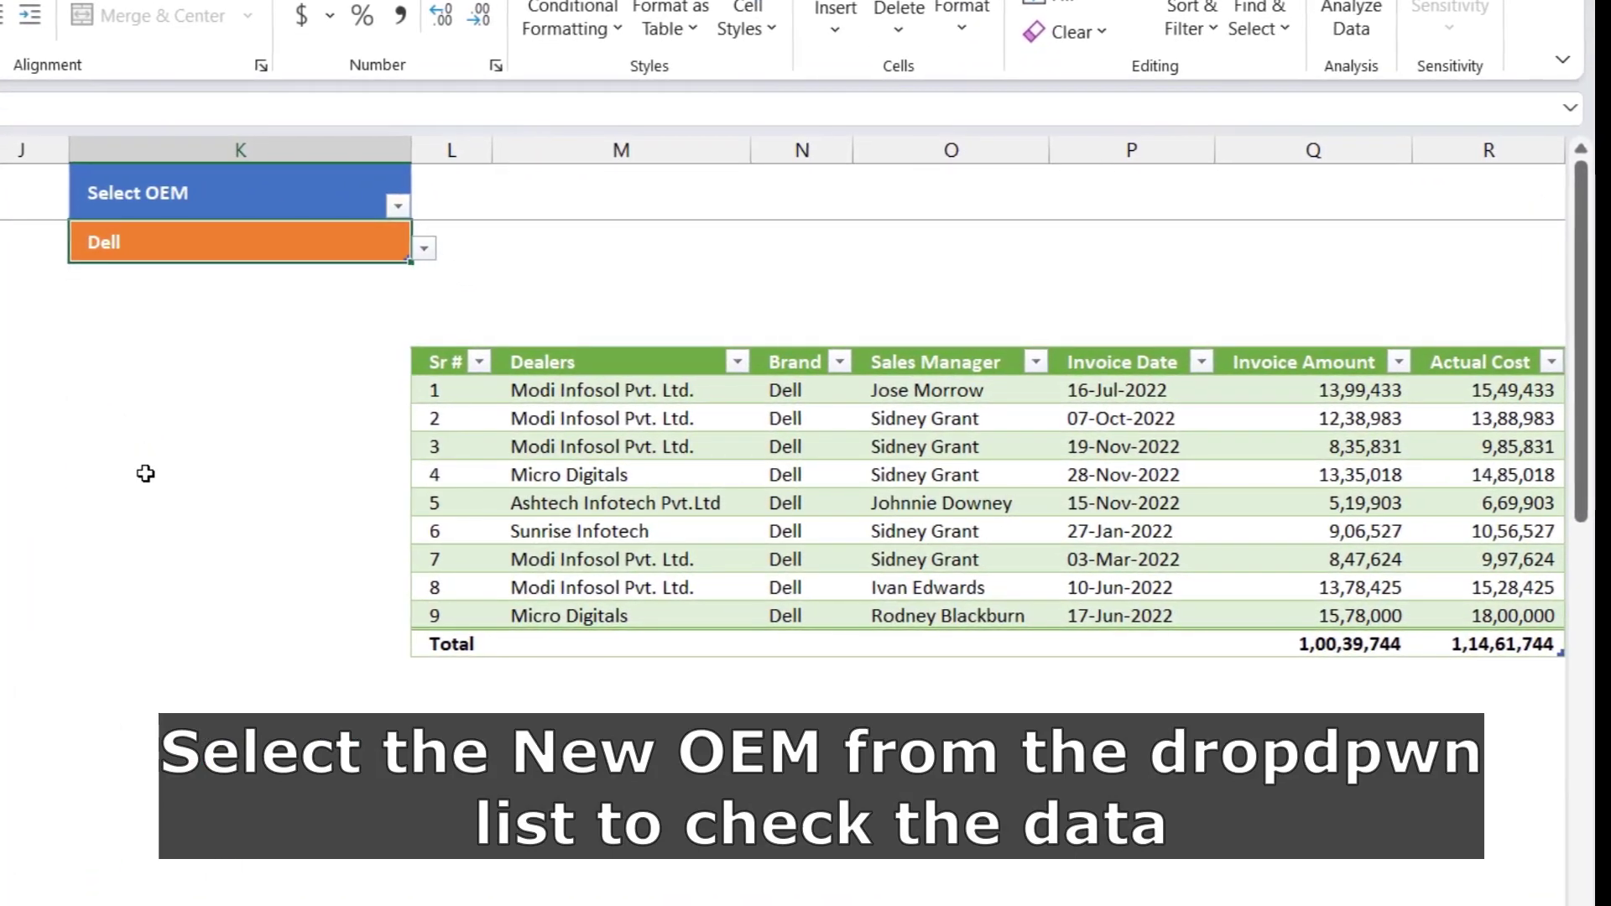
Refresh the deals table and review its single Sunrise Infotech deal, then return to the source data
{"action": "right_click", "coordinate": [585, 474]}
{"action": "left_click", "coordinate": [728, 406]}
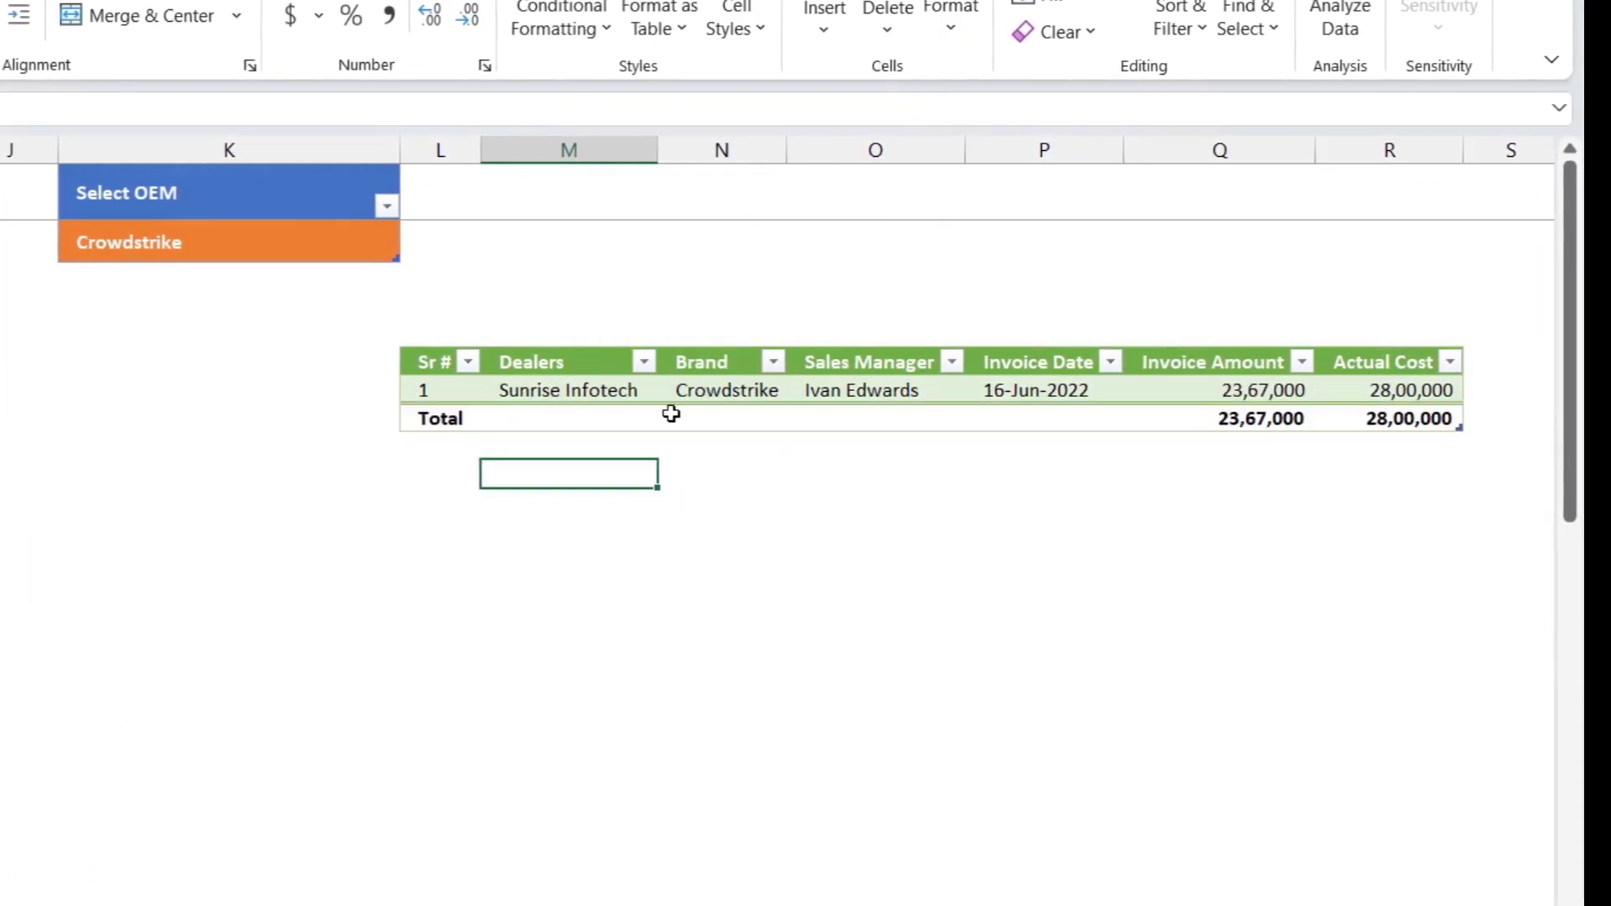
{"action": "left_click", "coordinate": [709, 389]}
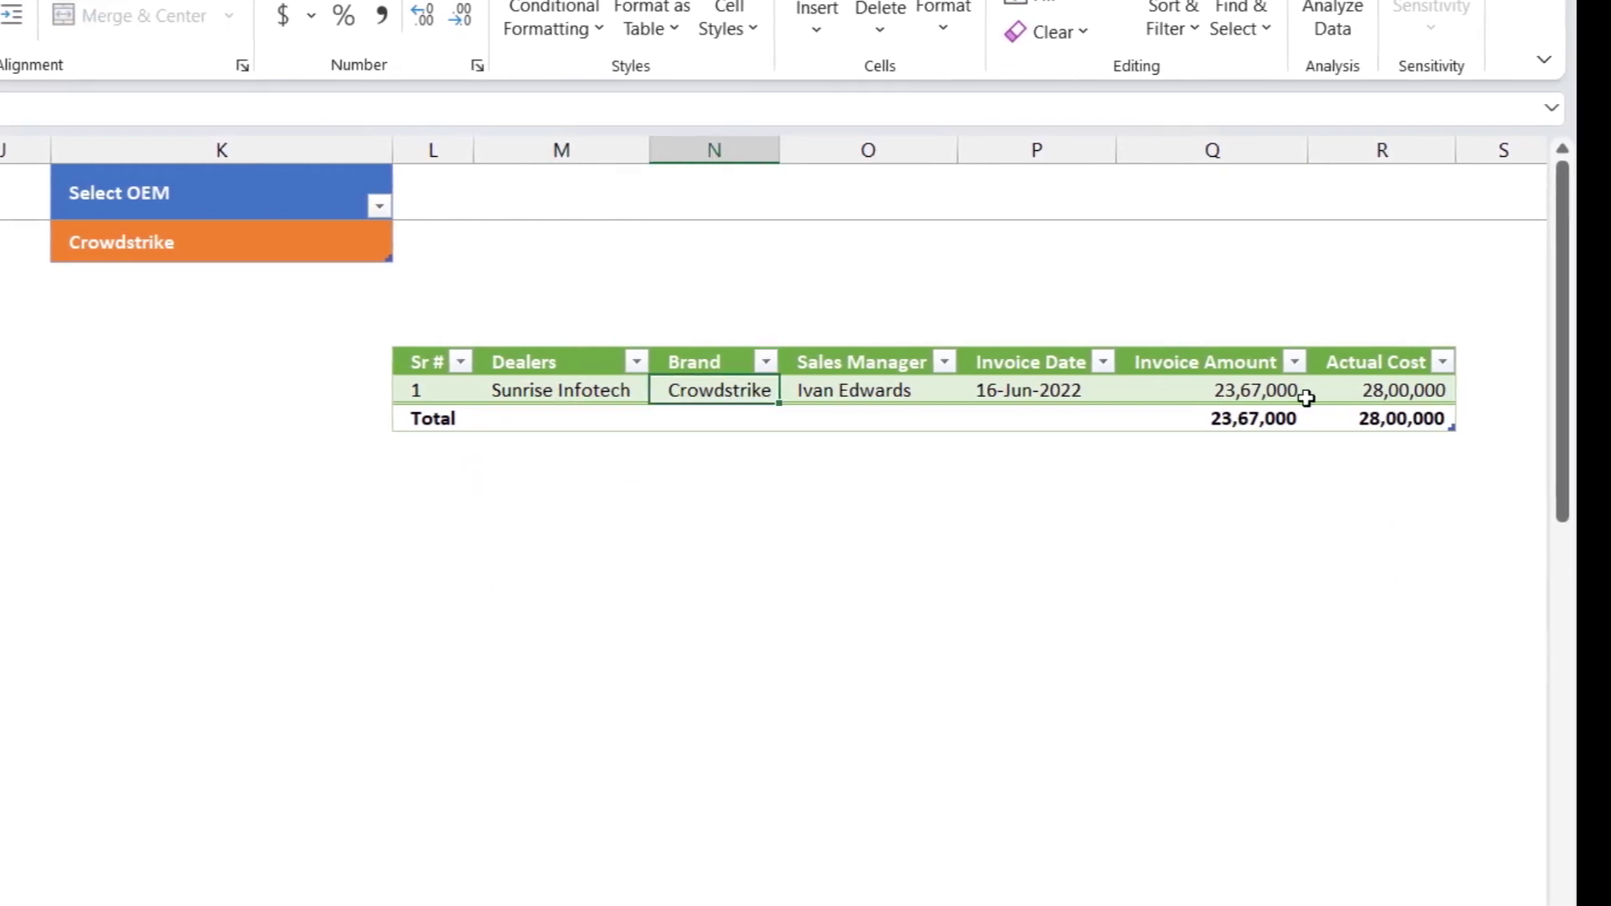
{"action": "left_click", "coordinate": [1378, 391]}
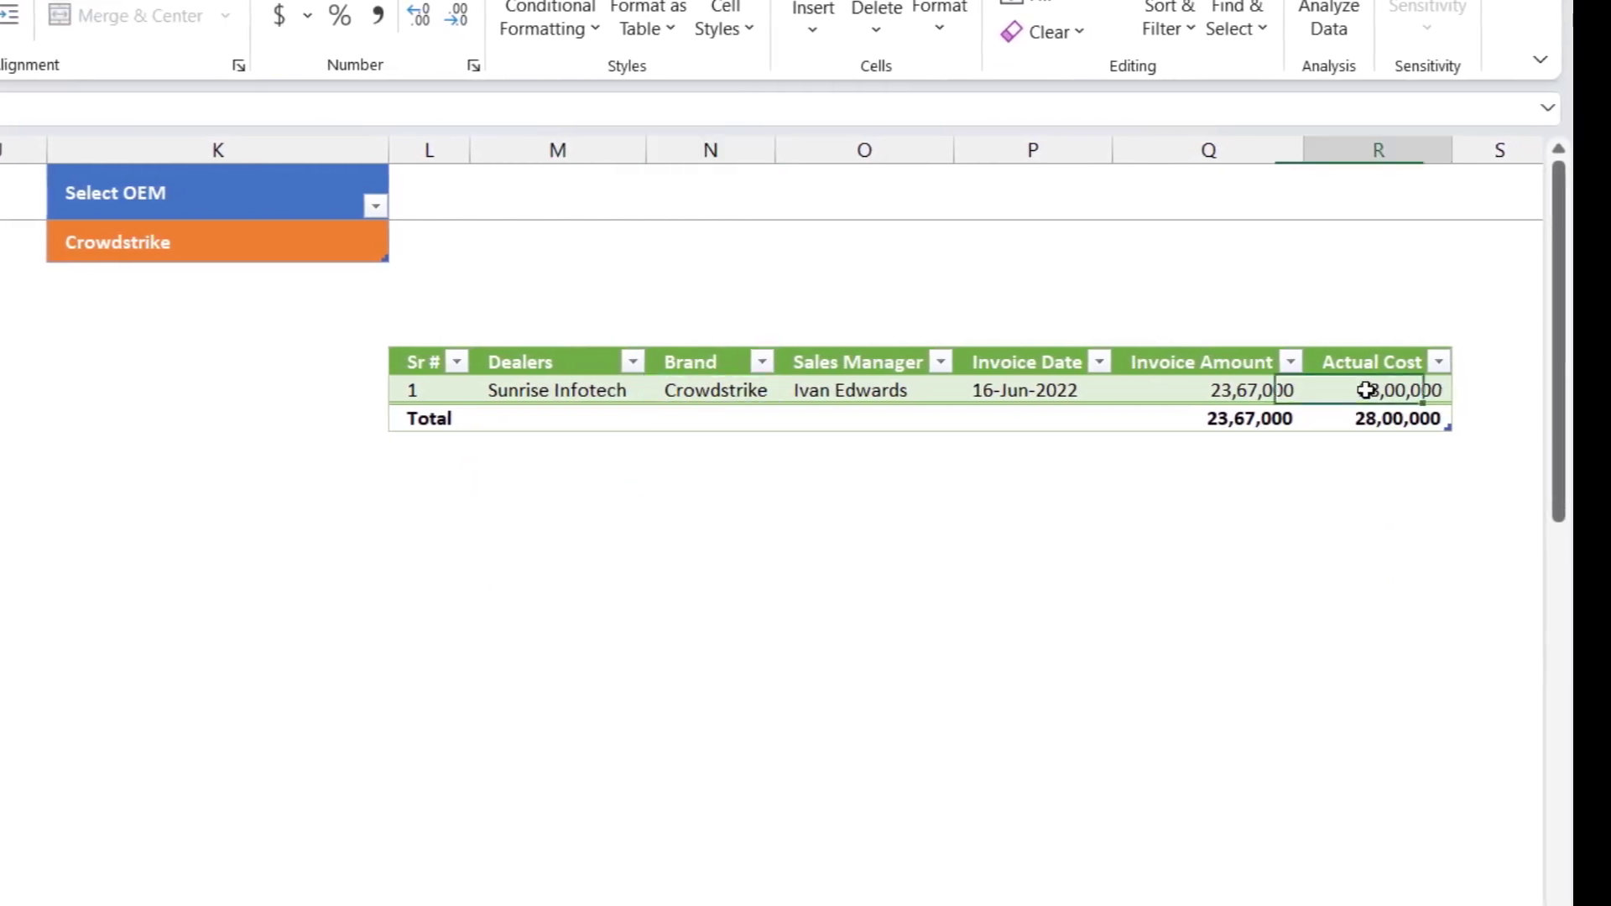
{"action": "left_click", "coordinate": [525, 384]}
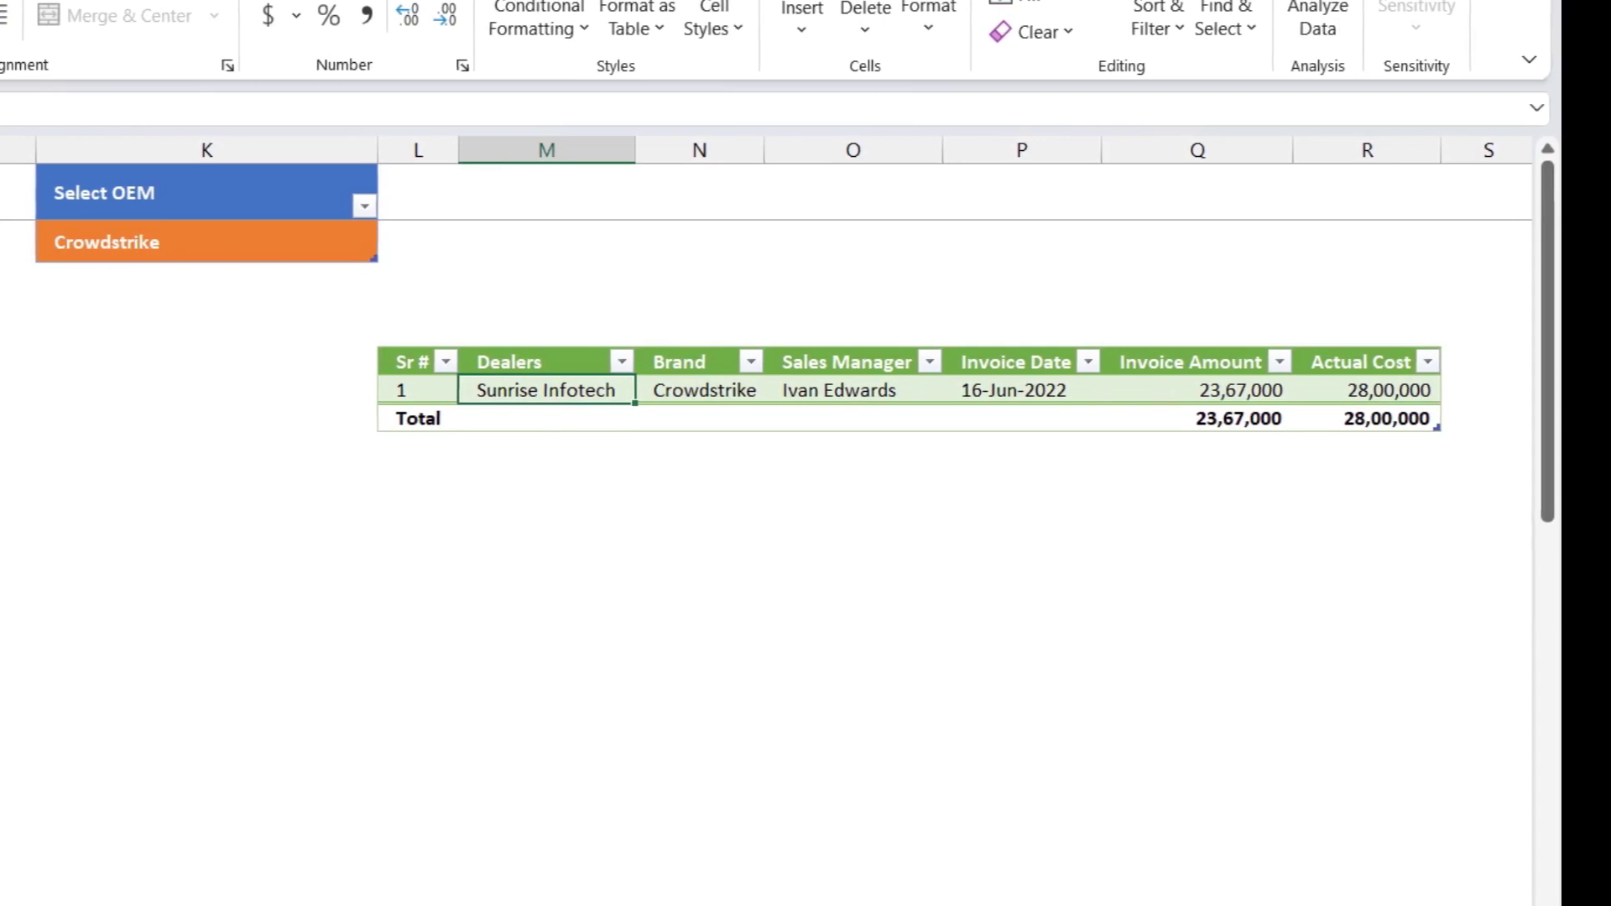
{"action": "scroll", "coordinate": [765, 520], "scroll_direction": "left", "scroll_amount": 10}
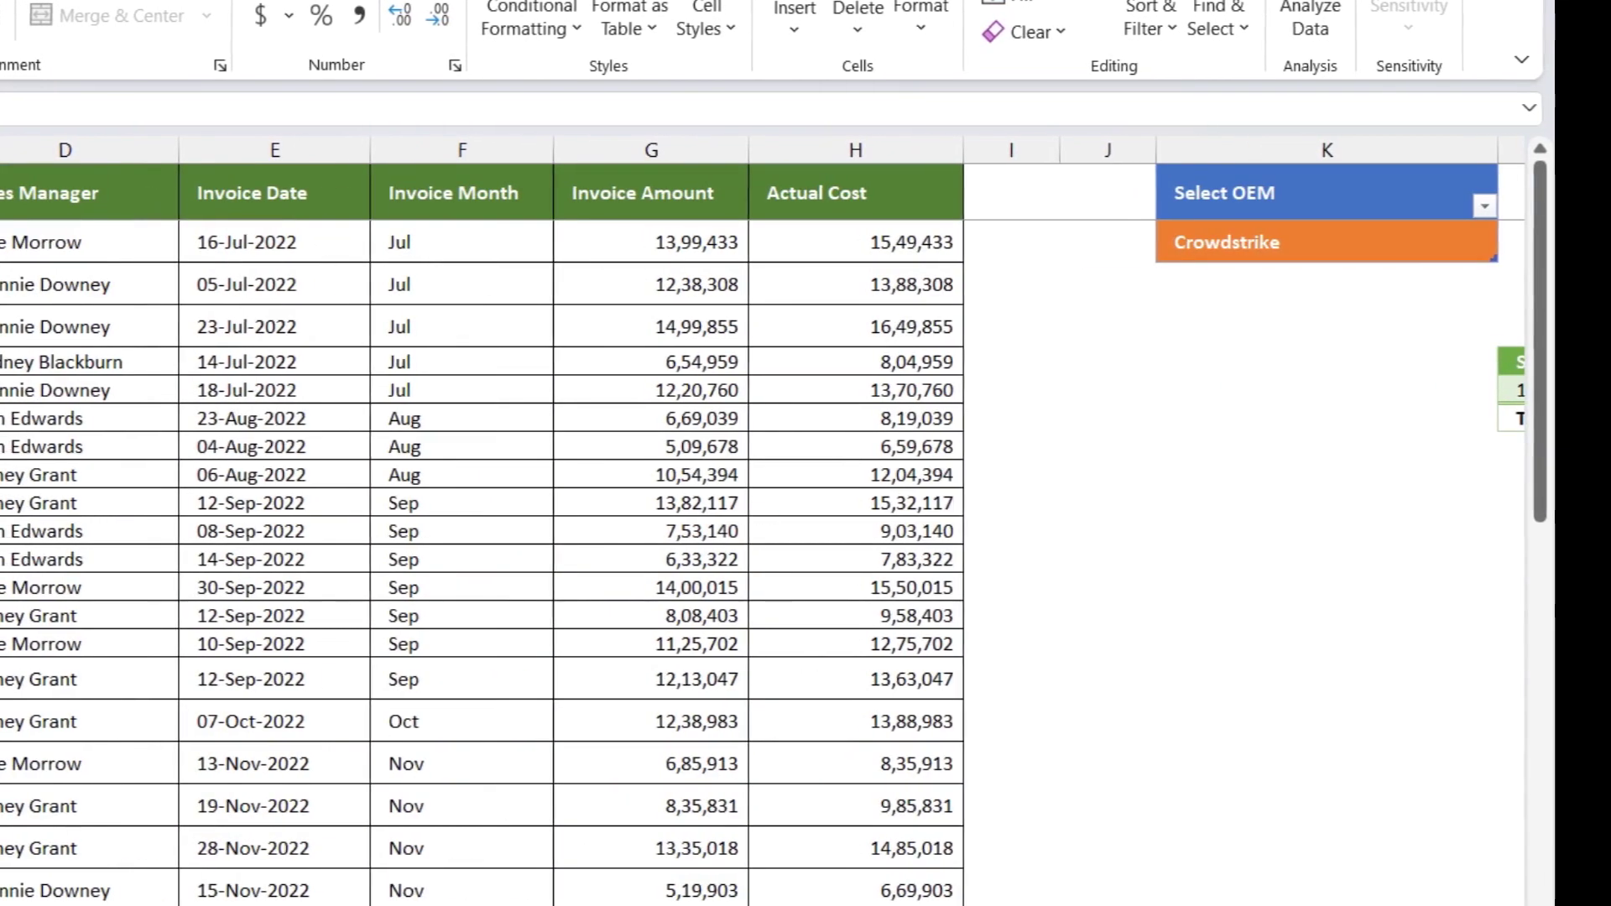
{"action": "scroll", "coordinate": [481, 520], "scroll_direction": "down", "scroll_amount": 15}
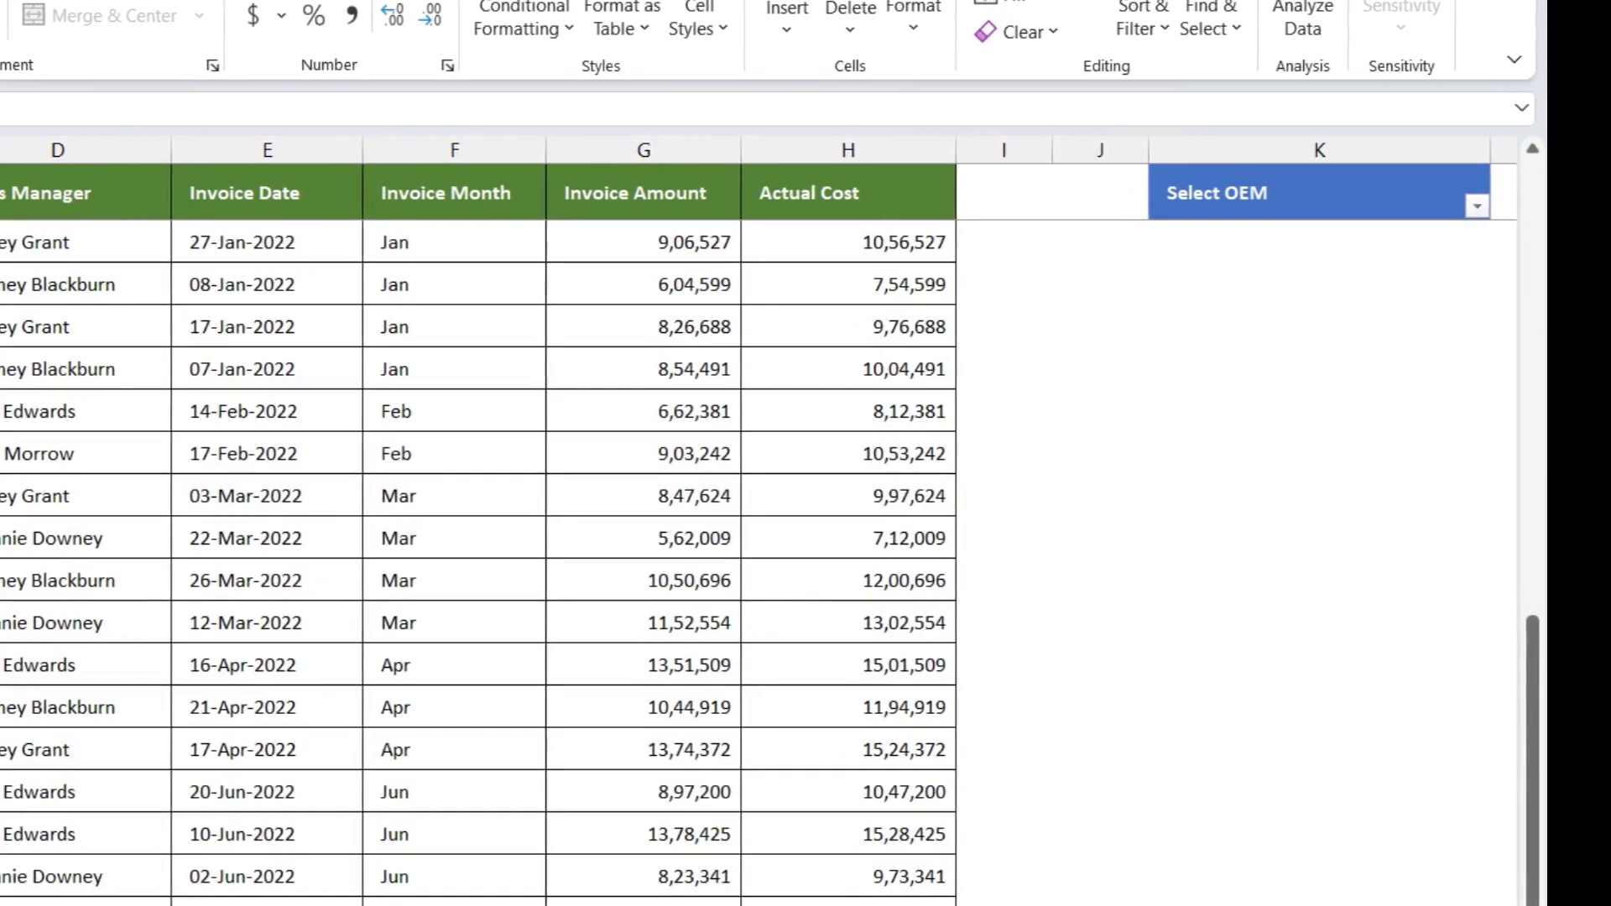
Start row 47 with dealer Digicomp Complete Solution Ltd and brand Dell
{"action": "scroll", "coordinate": [478, 521], "scroll_direction": "down", "scroll_amount": 3}
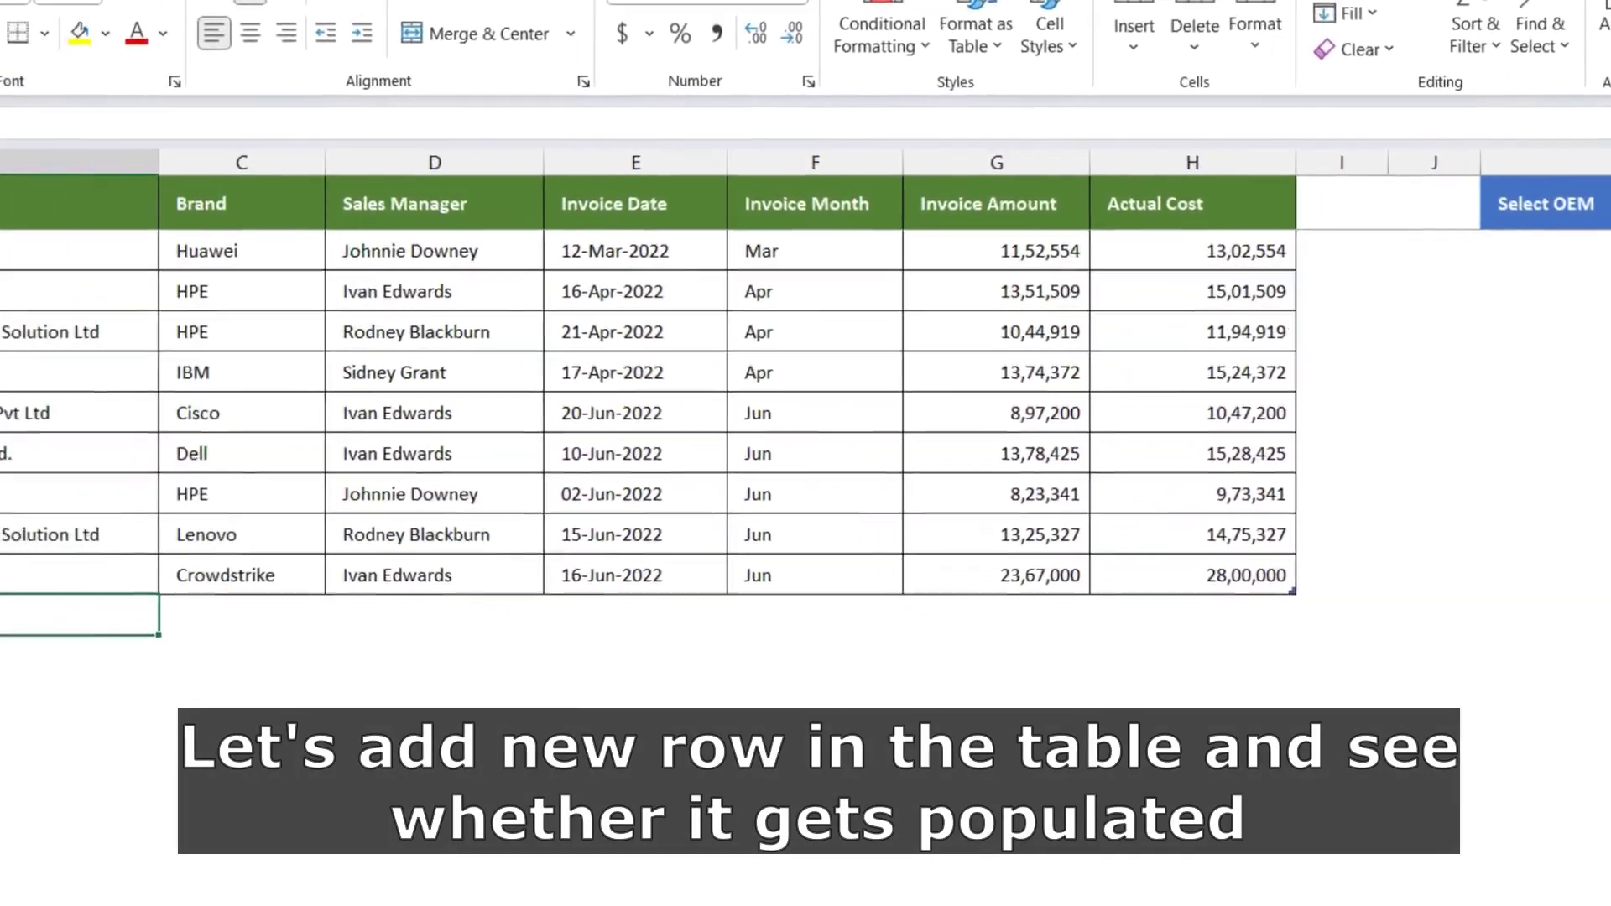
{"action": "type", "text": "D"}
{"action": "key", "text": "Return"}
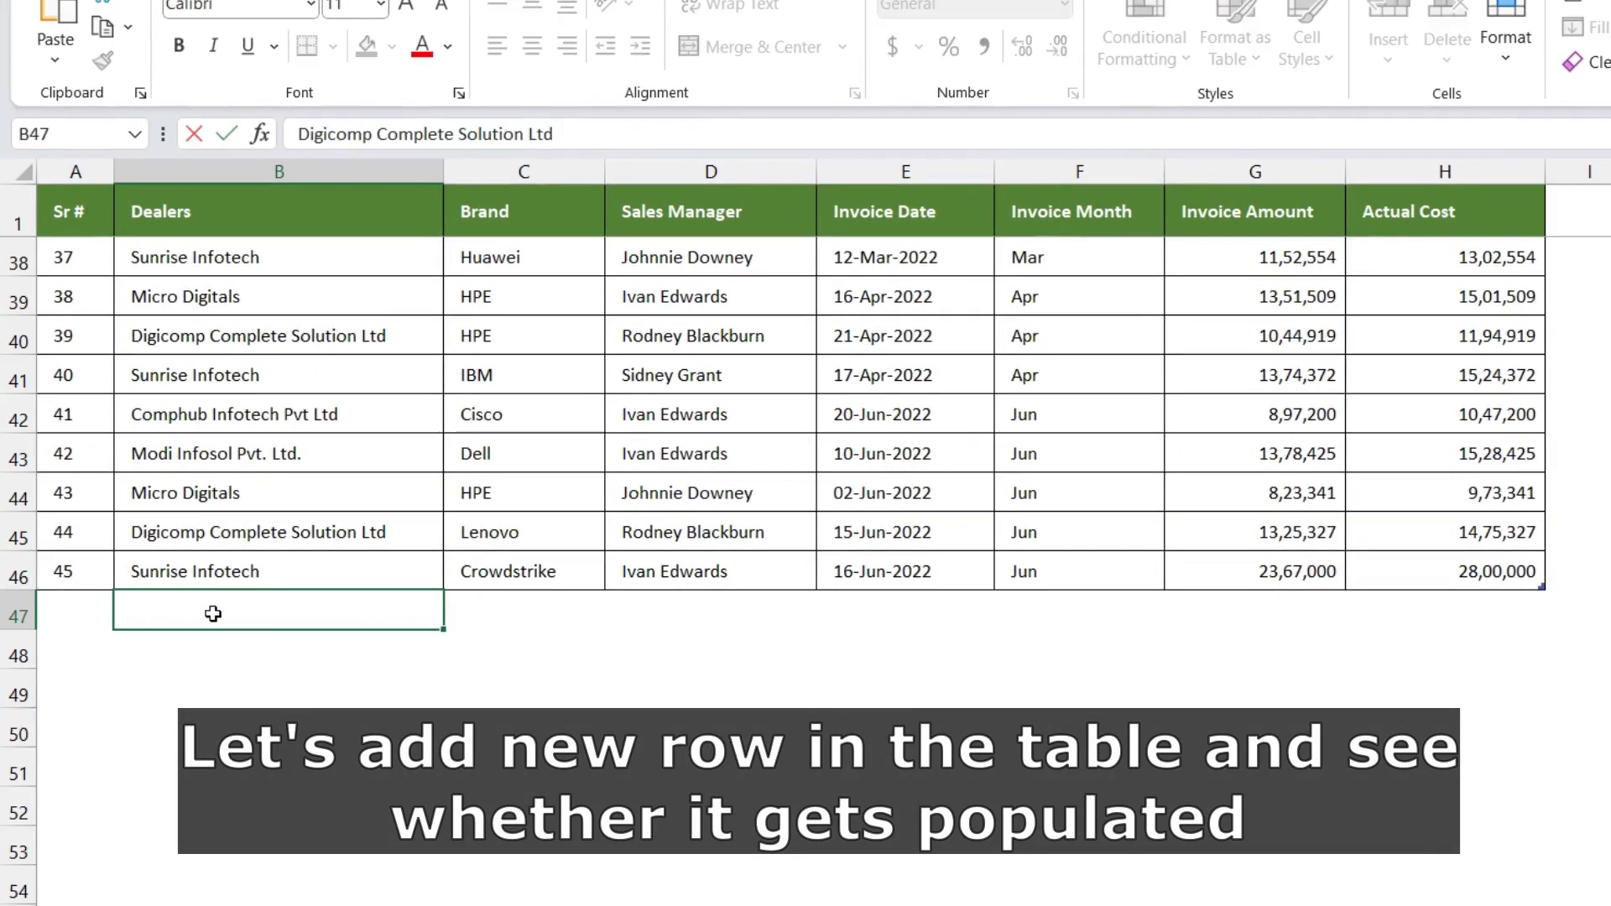
{"action": "left_click", "coordinate": [214, 614]}
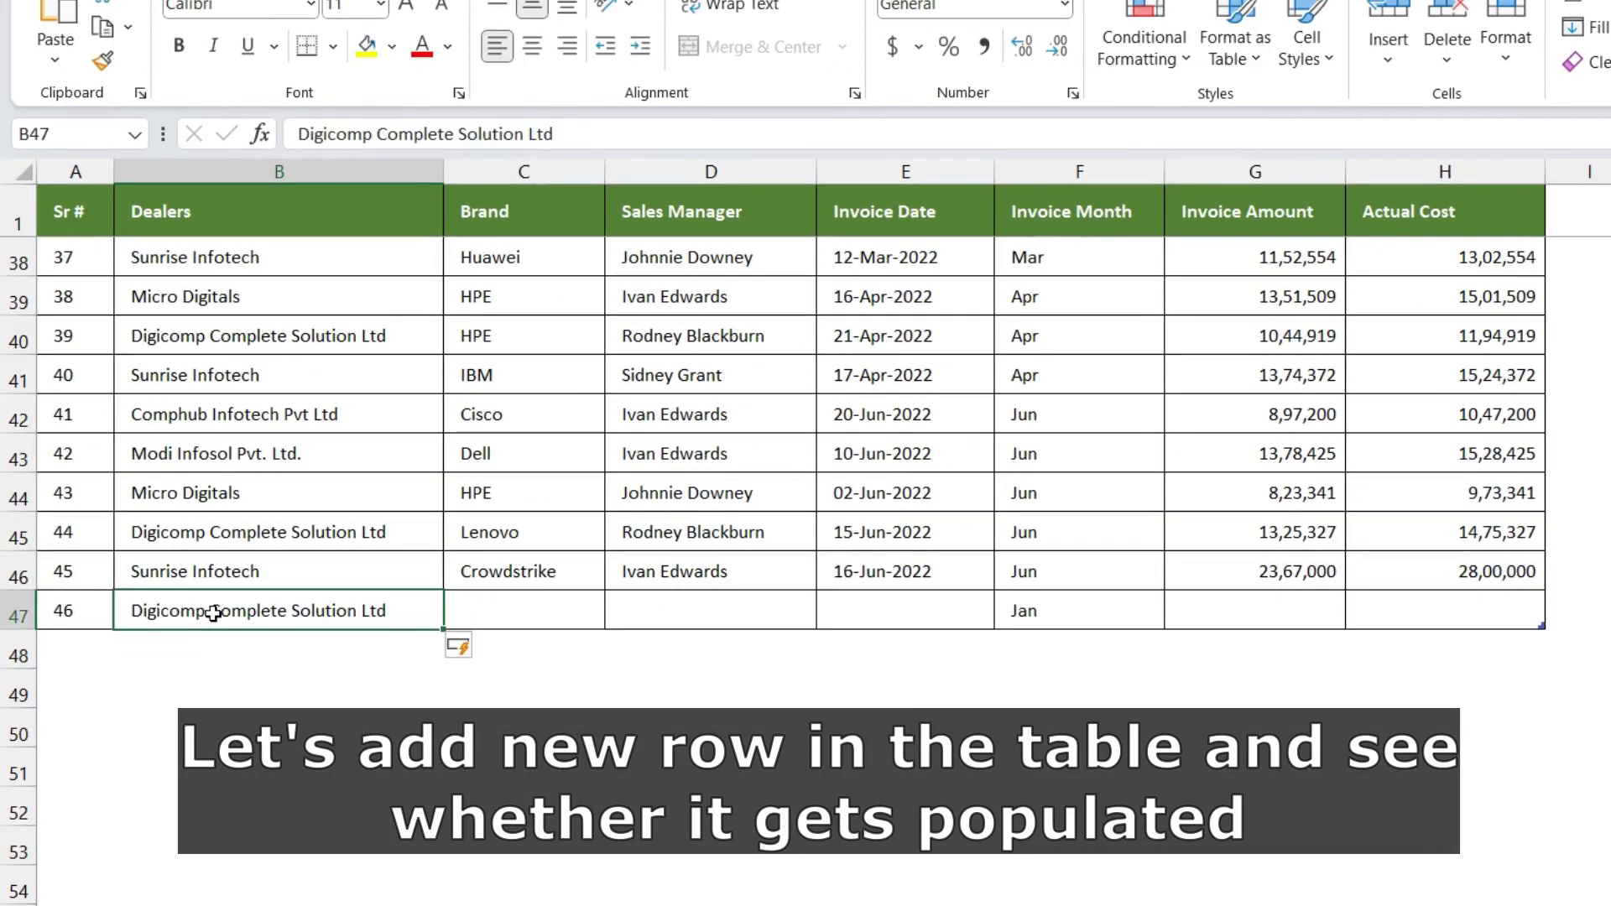
{"action": "key", "text": "Tab"}
{"action": "type", "text": "Dell"}
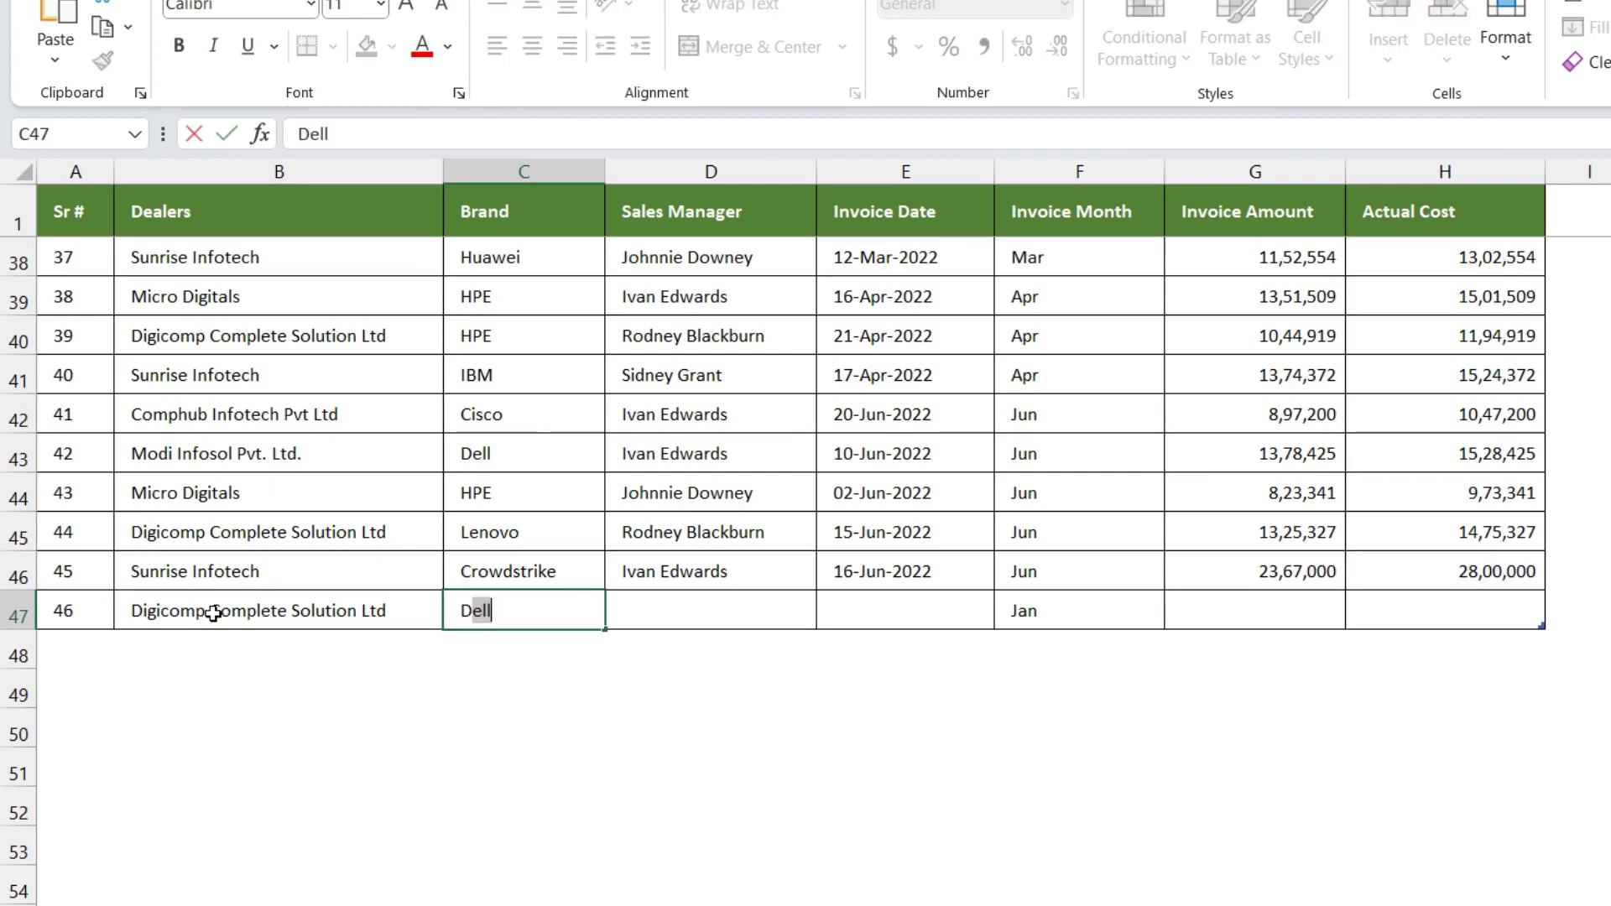
{"action": "key", "text": "Return"}
{"action": "key", "text": "Up"}
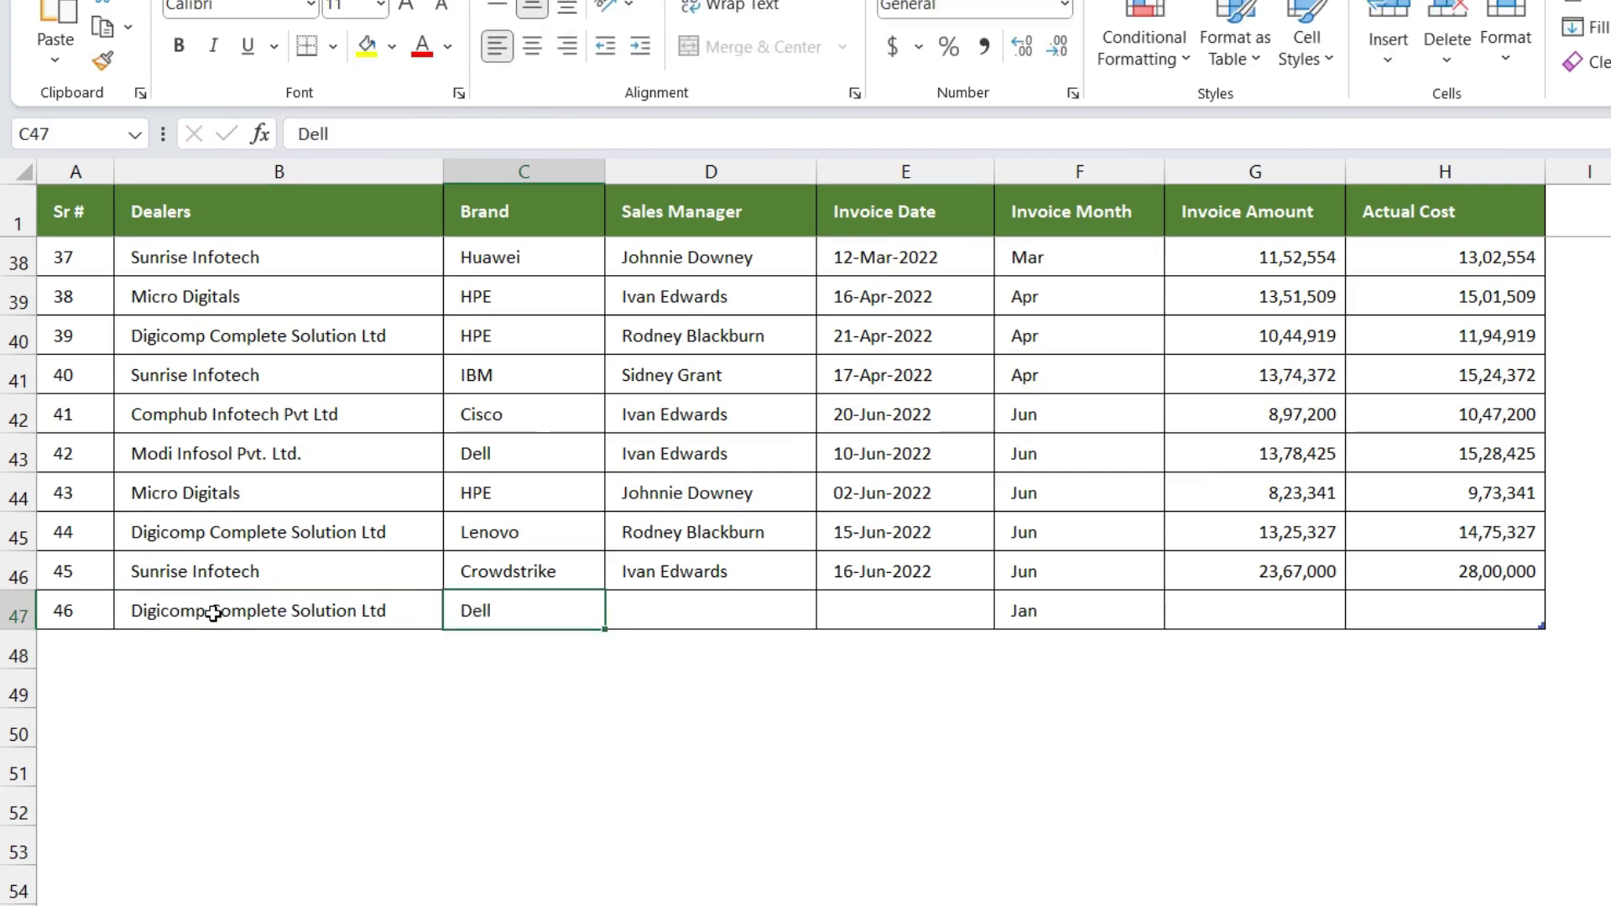
Fill in the new deal's sales manager and invoice date 17-06-2022
{"action": "key", "text": "Tab"}
{"action": "type", "text": "Jo"}
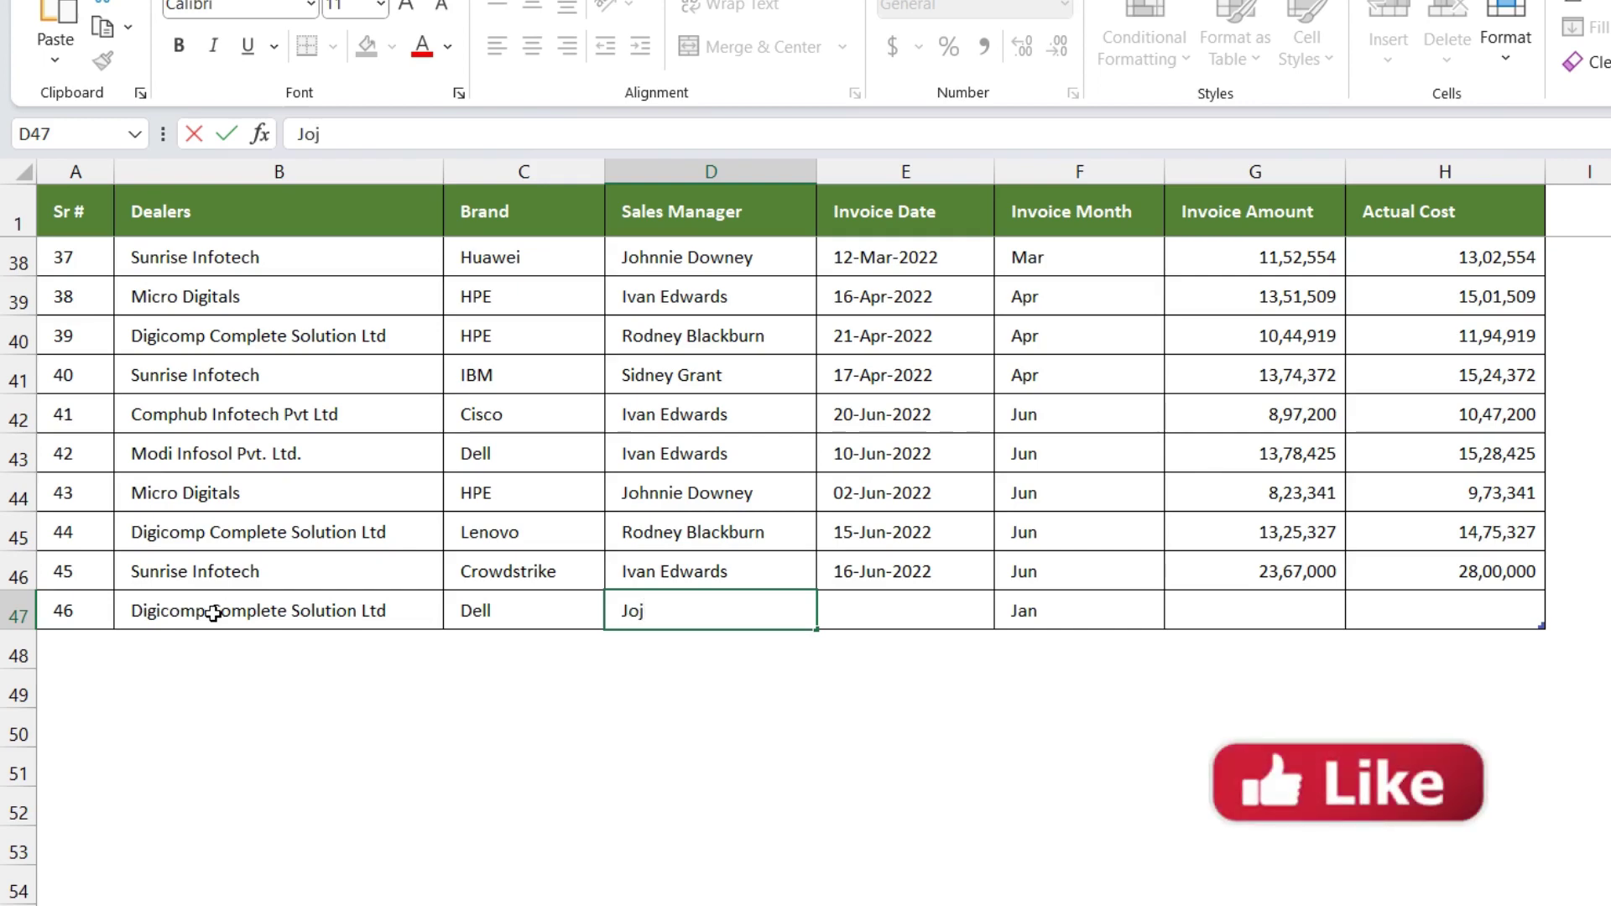
{"action": "type", "text": "h"}
{"action": "key", "text": "Return"}
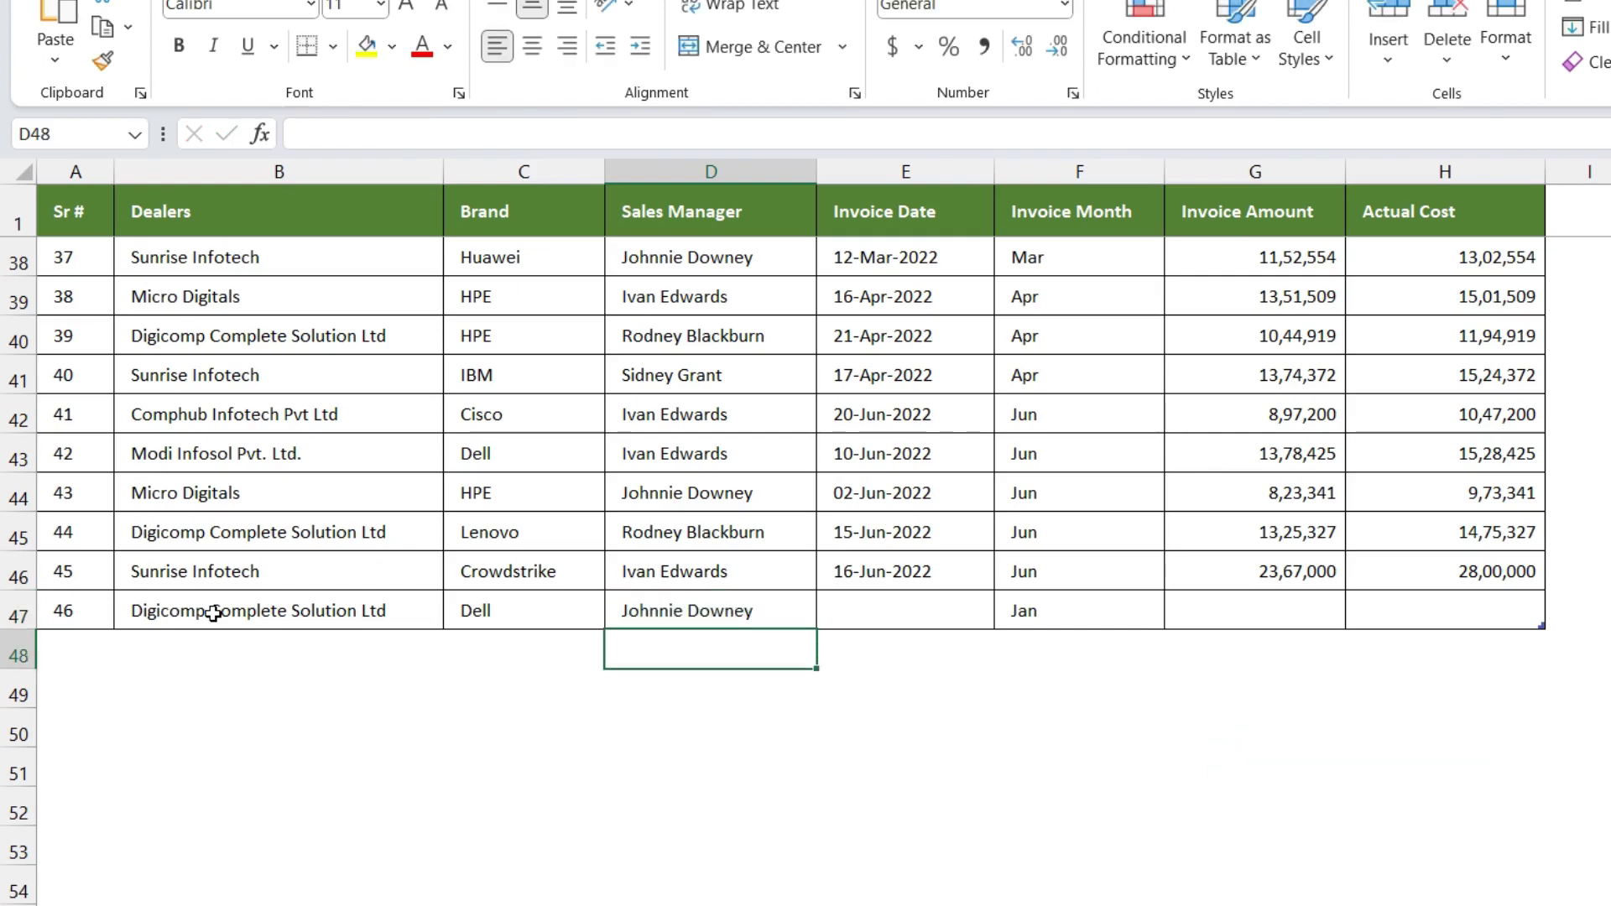
{"action": "key", "text": "Up"}
{"action": "key", "text": "Tab"}
{"action": "type", "text": "17"}
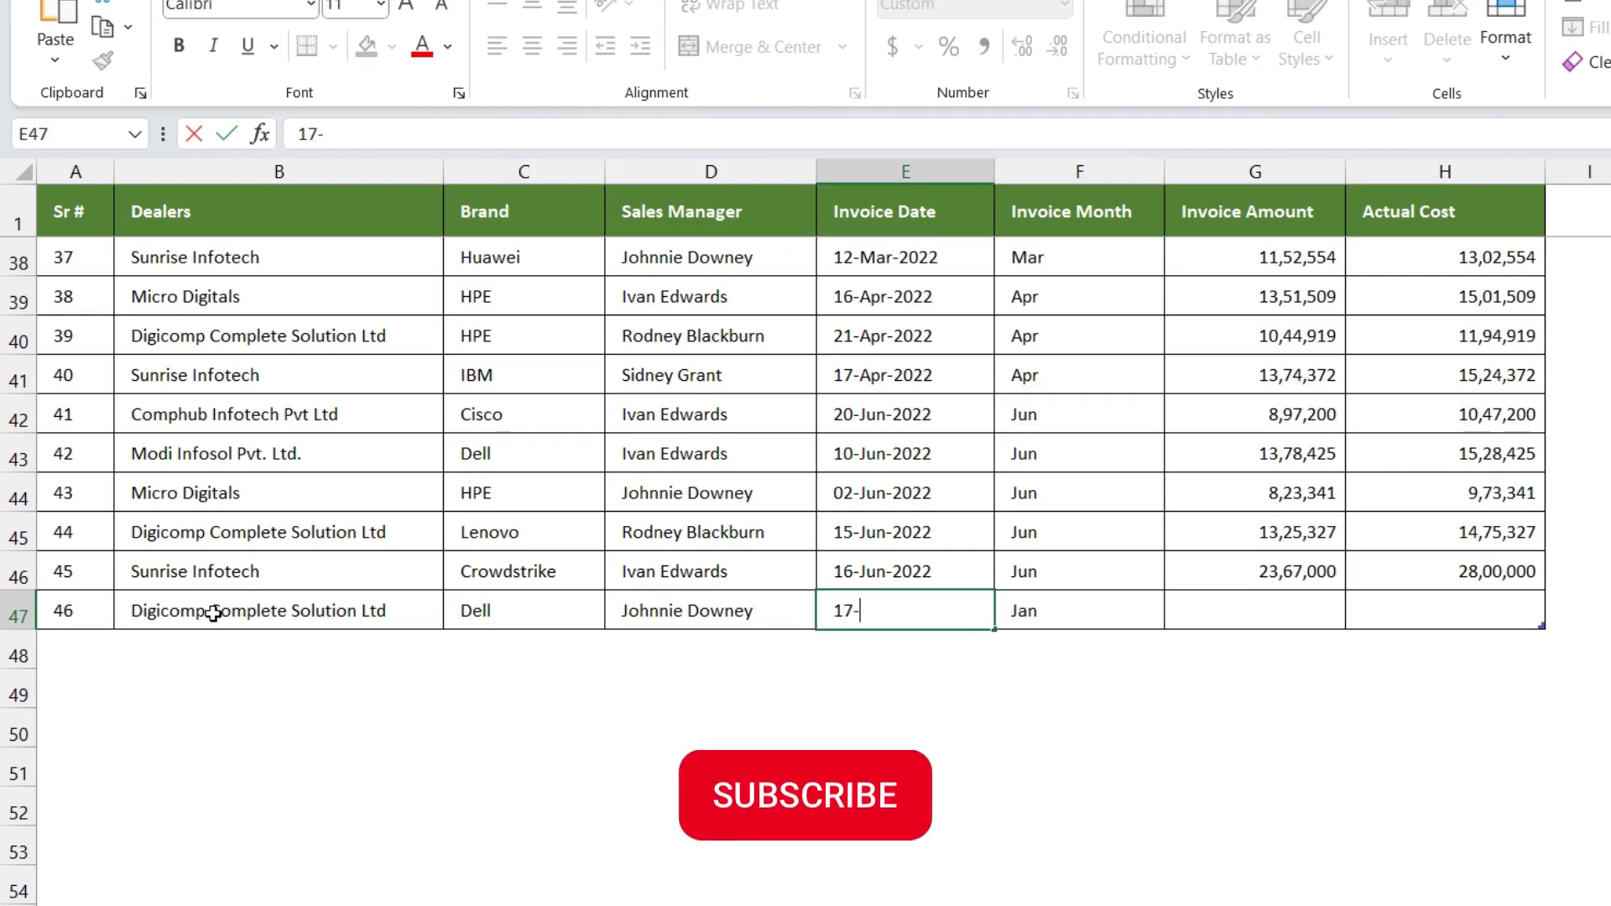
{"action": "type", "text": "06-20"}
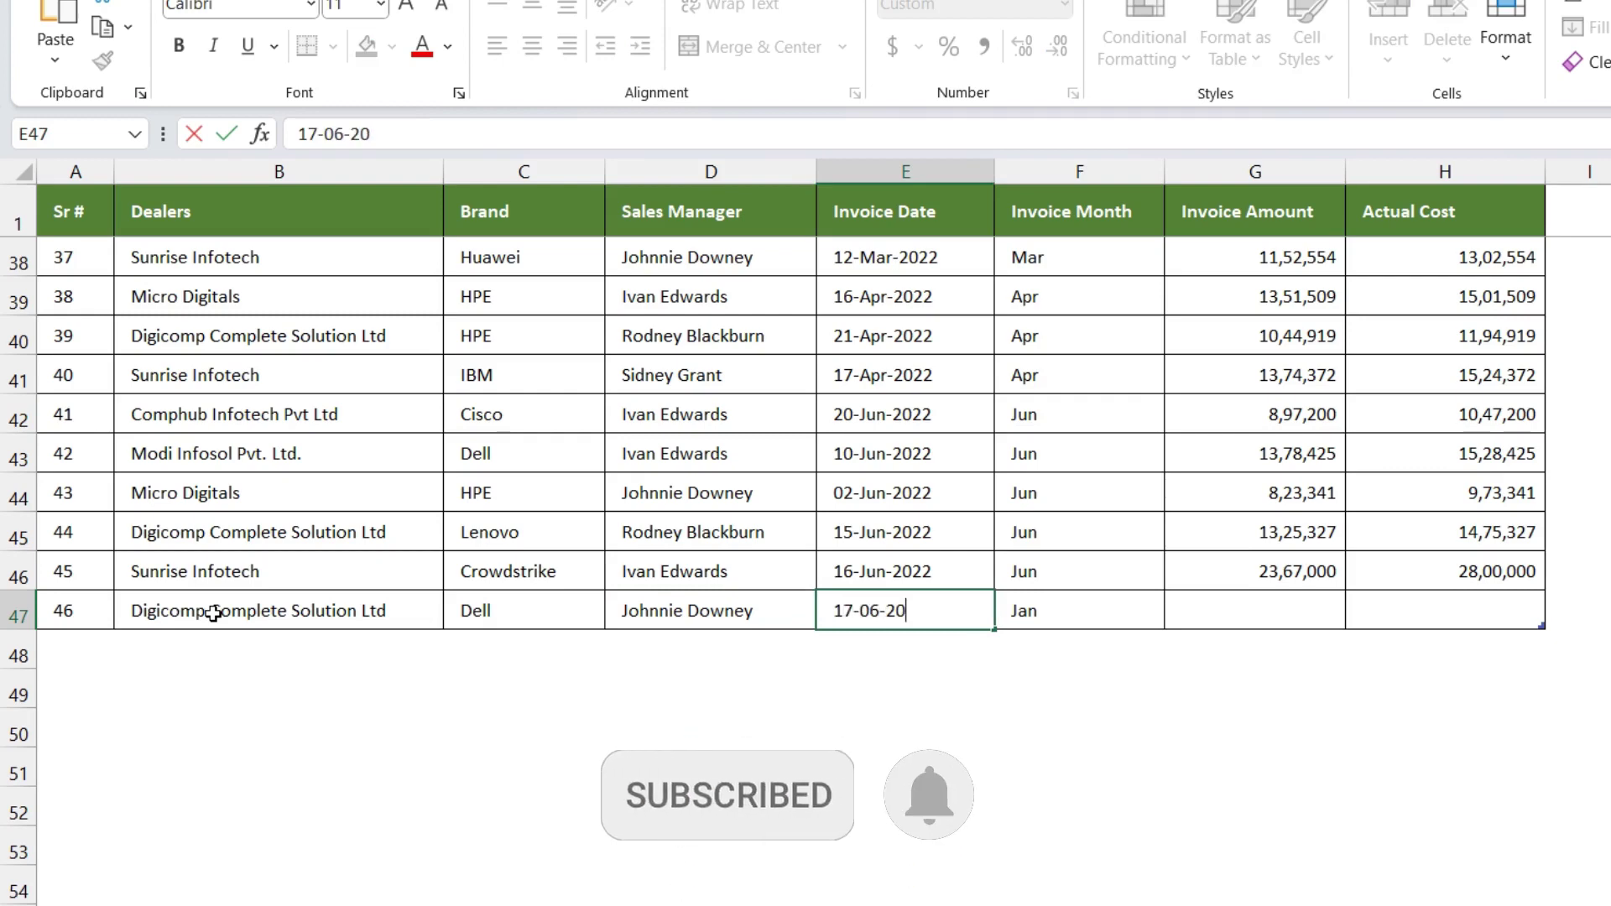
{"action": "type", "text": "22"}
{"action": "key", "text": "Return"}
{"action": "key", "text": "Up"}
Enter invoice amount 67,98,000 and actual cost 75,00,000 for the new deal
{"action": "key", "text": "Tab"}
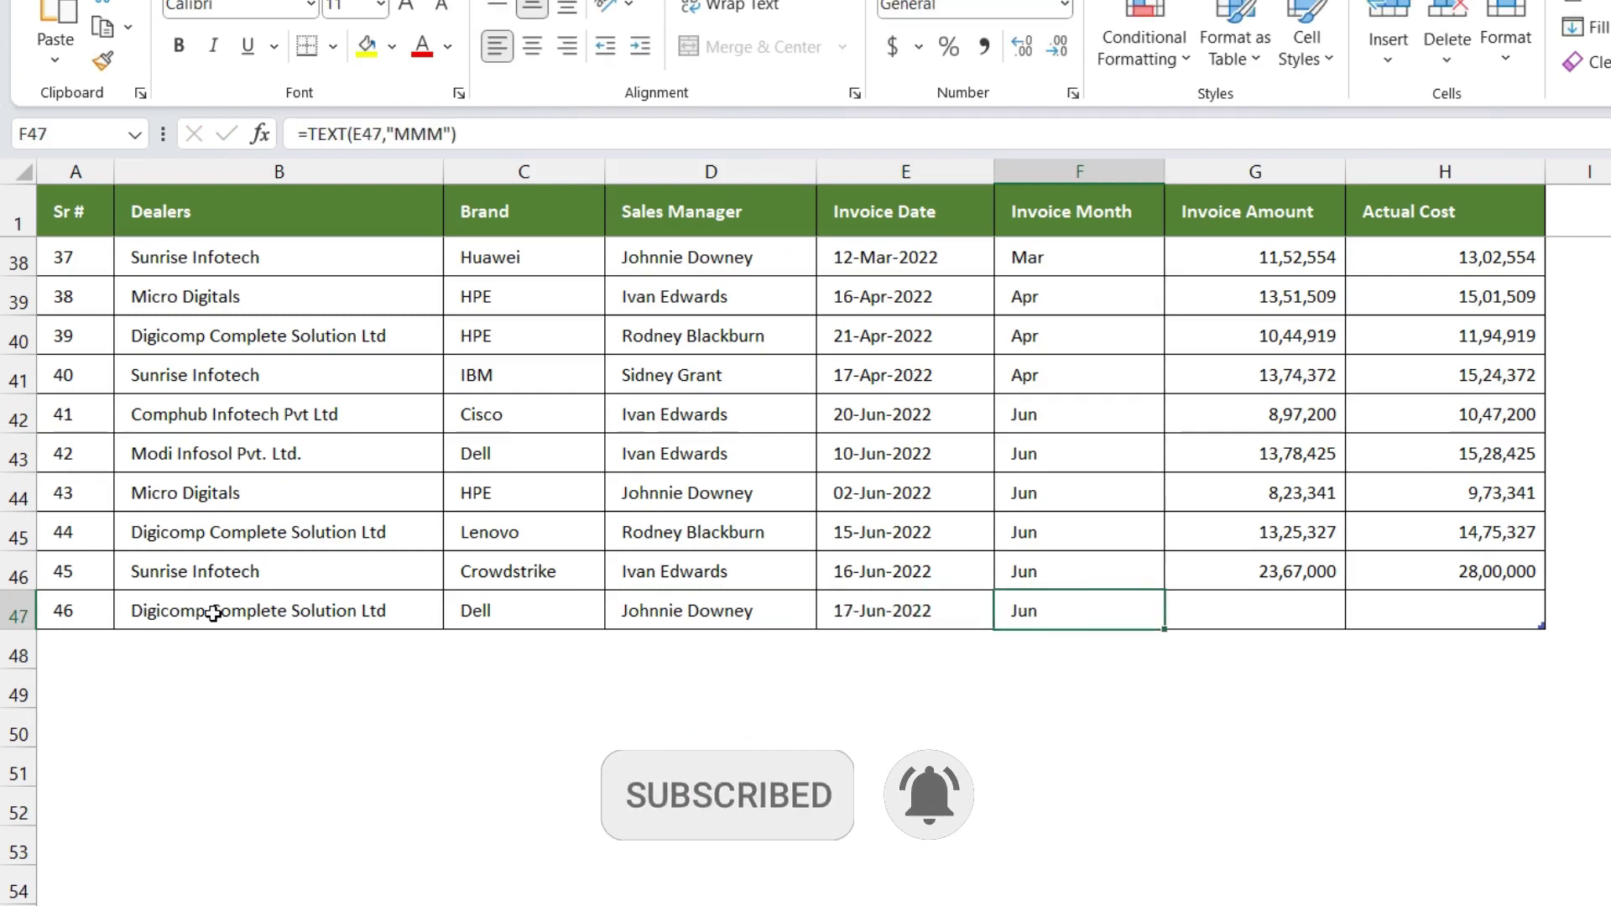
{"action": "key", "text": "Tab"}
{"action": "type", "text": "67"}
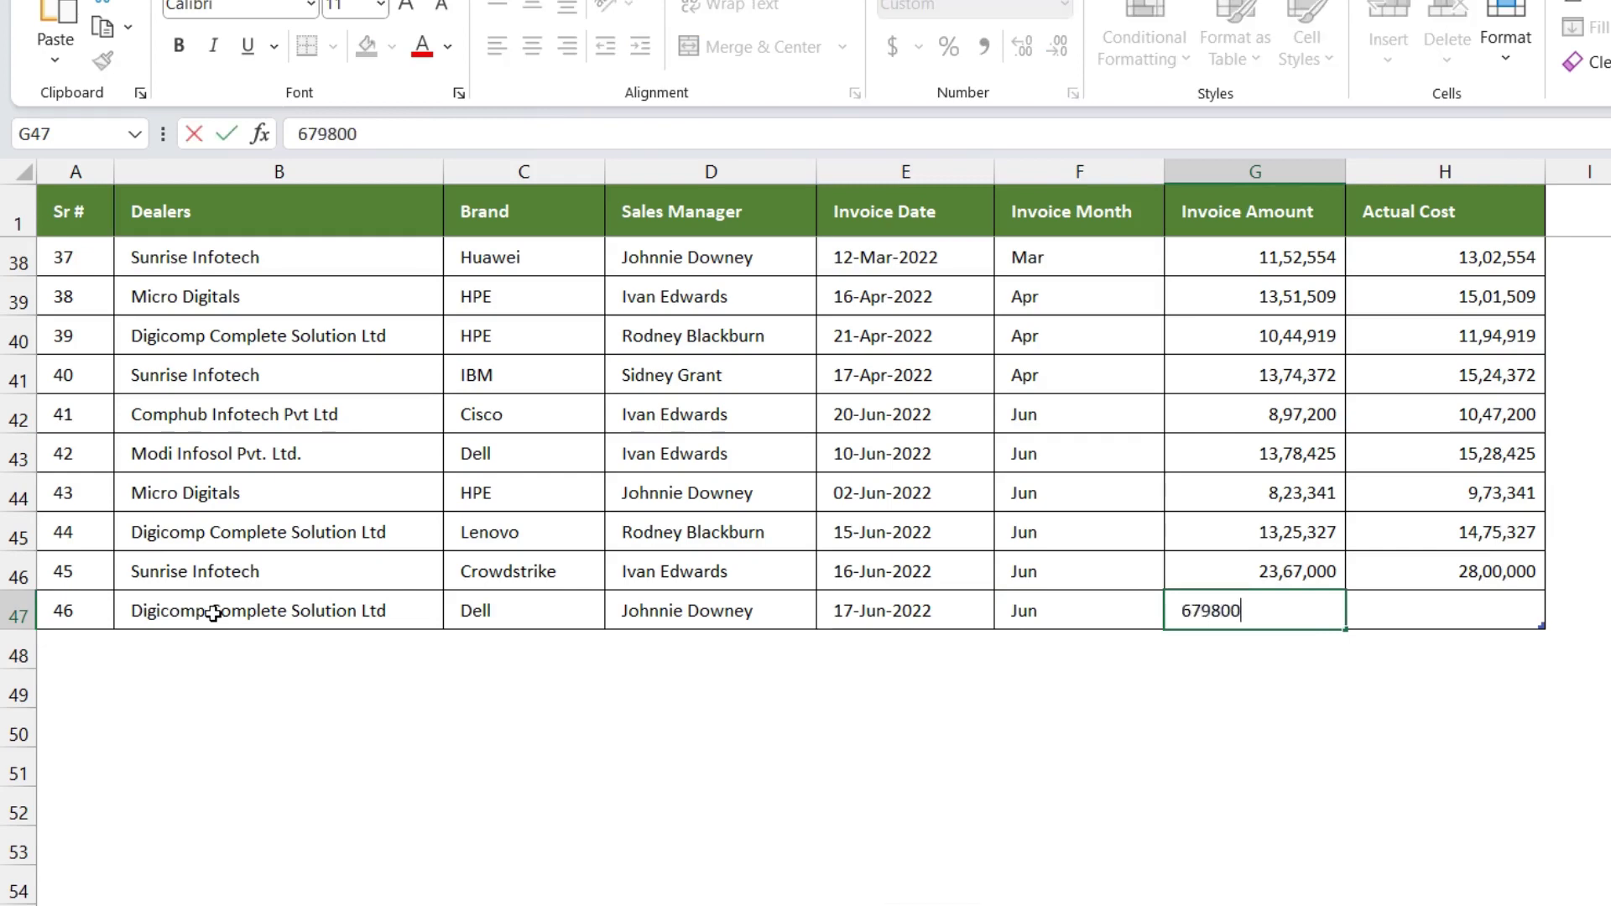
{"action": "key", "text": "Return"}
{"action": "key", "text": "Up"}
{"action": "key", "text": "Tab"}
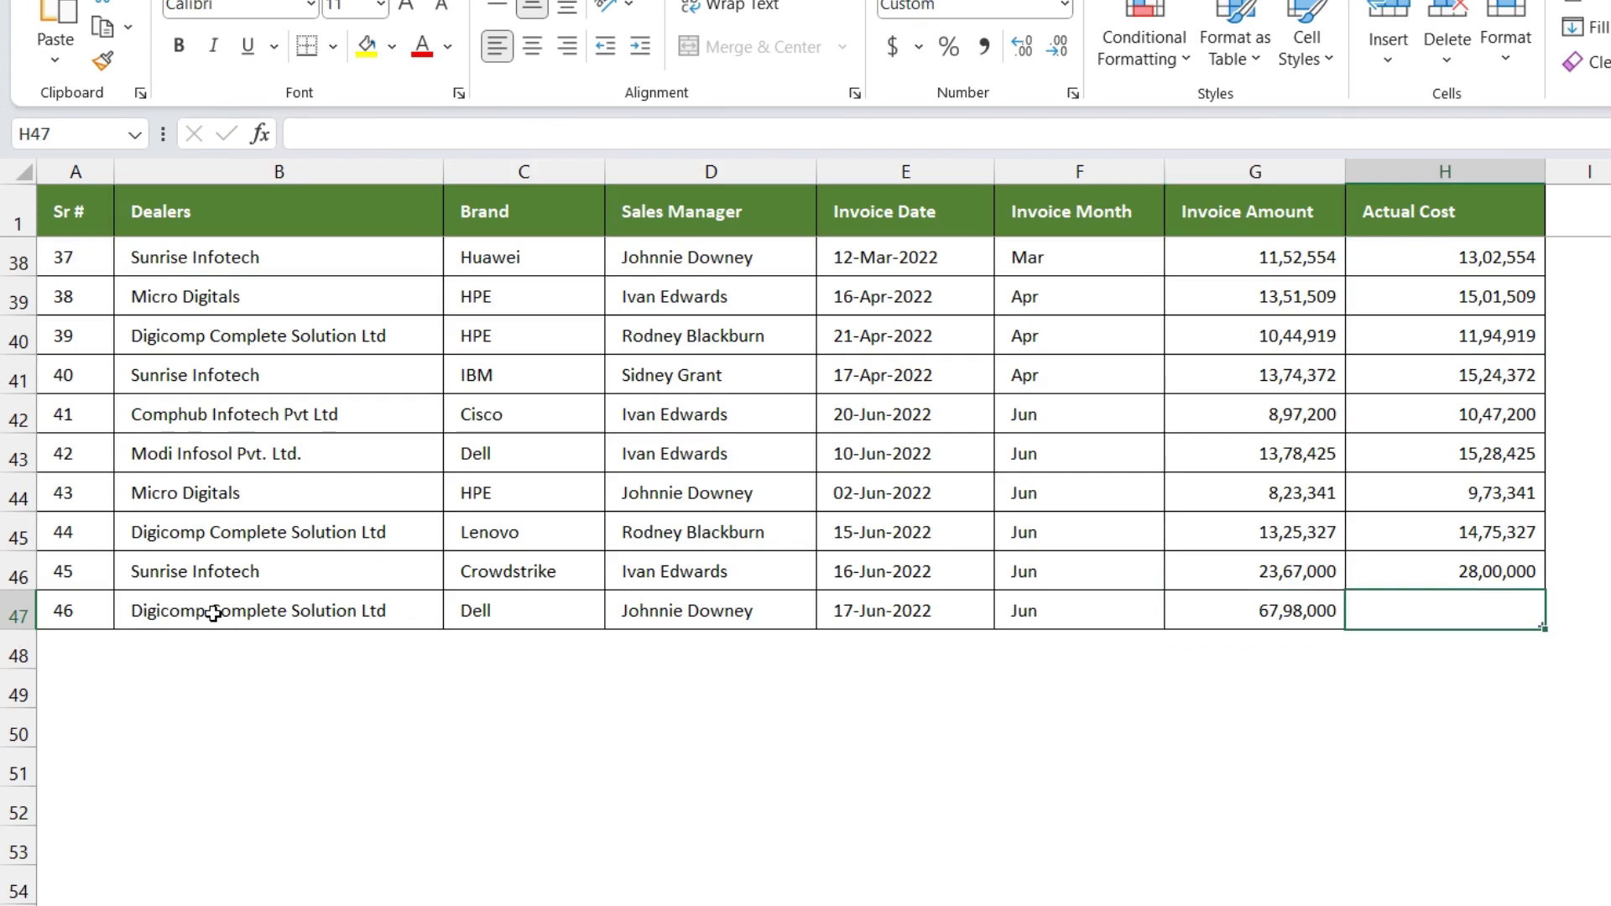
{"action": "type", "text": "7500000"}
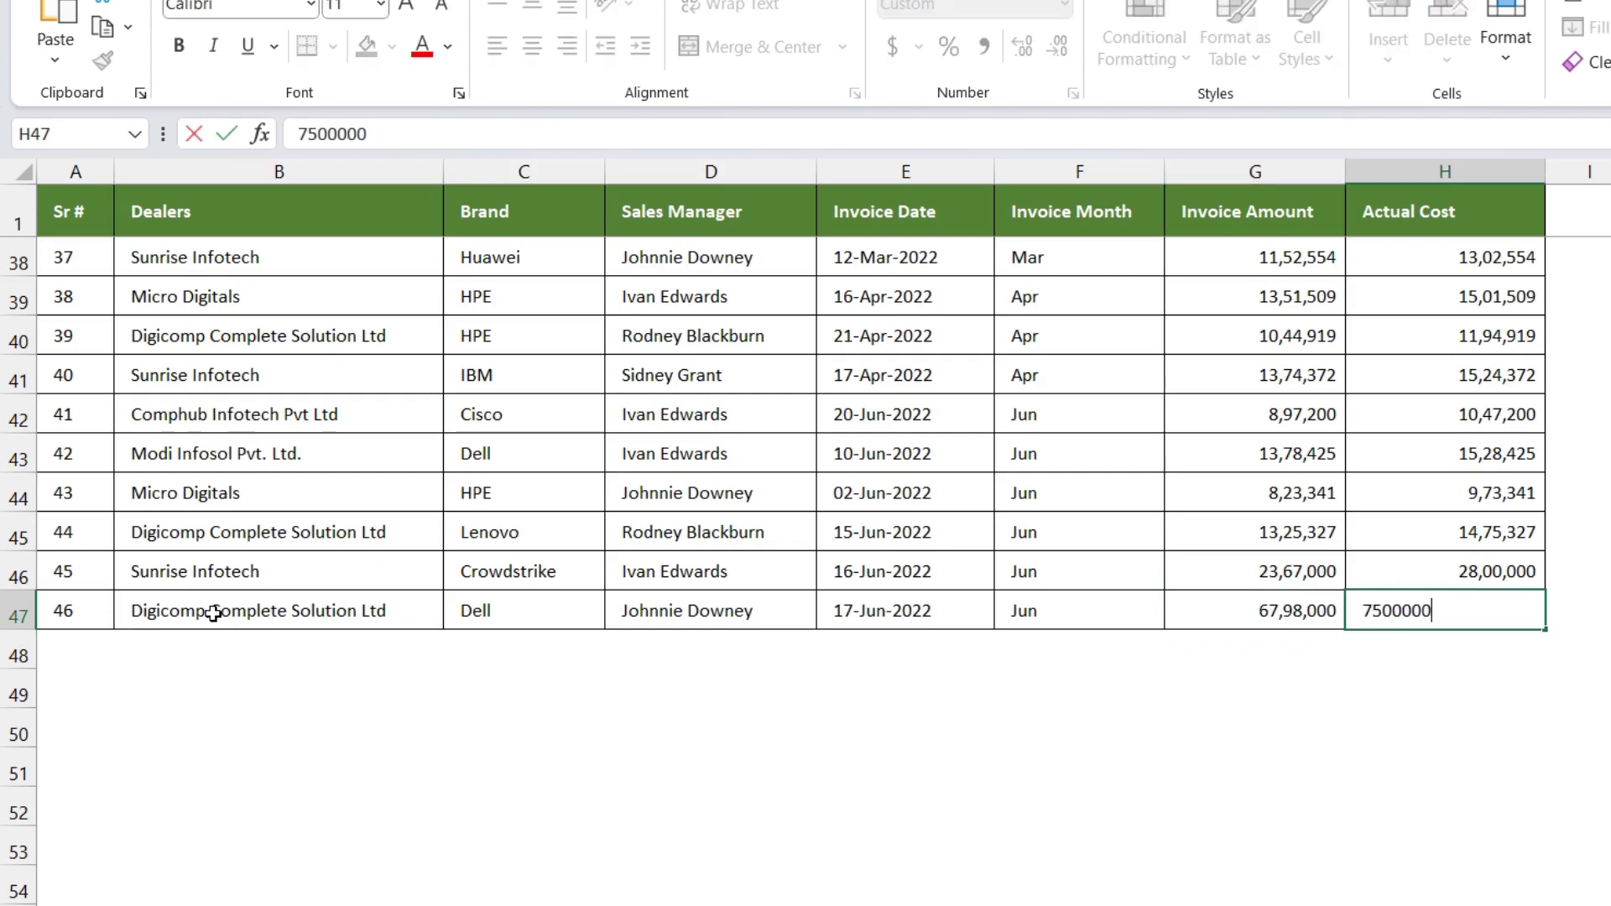
{"action": "key", "text": "Return"}
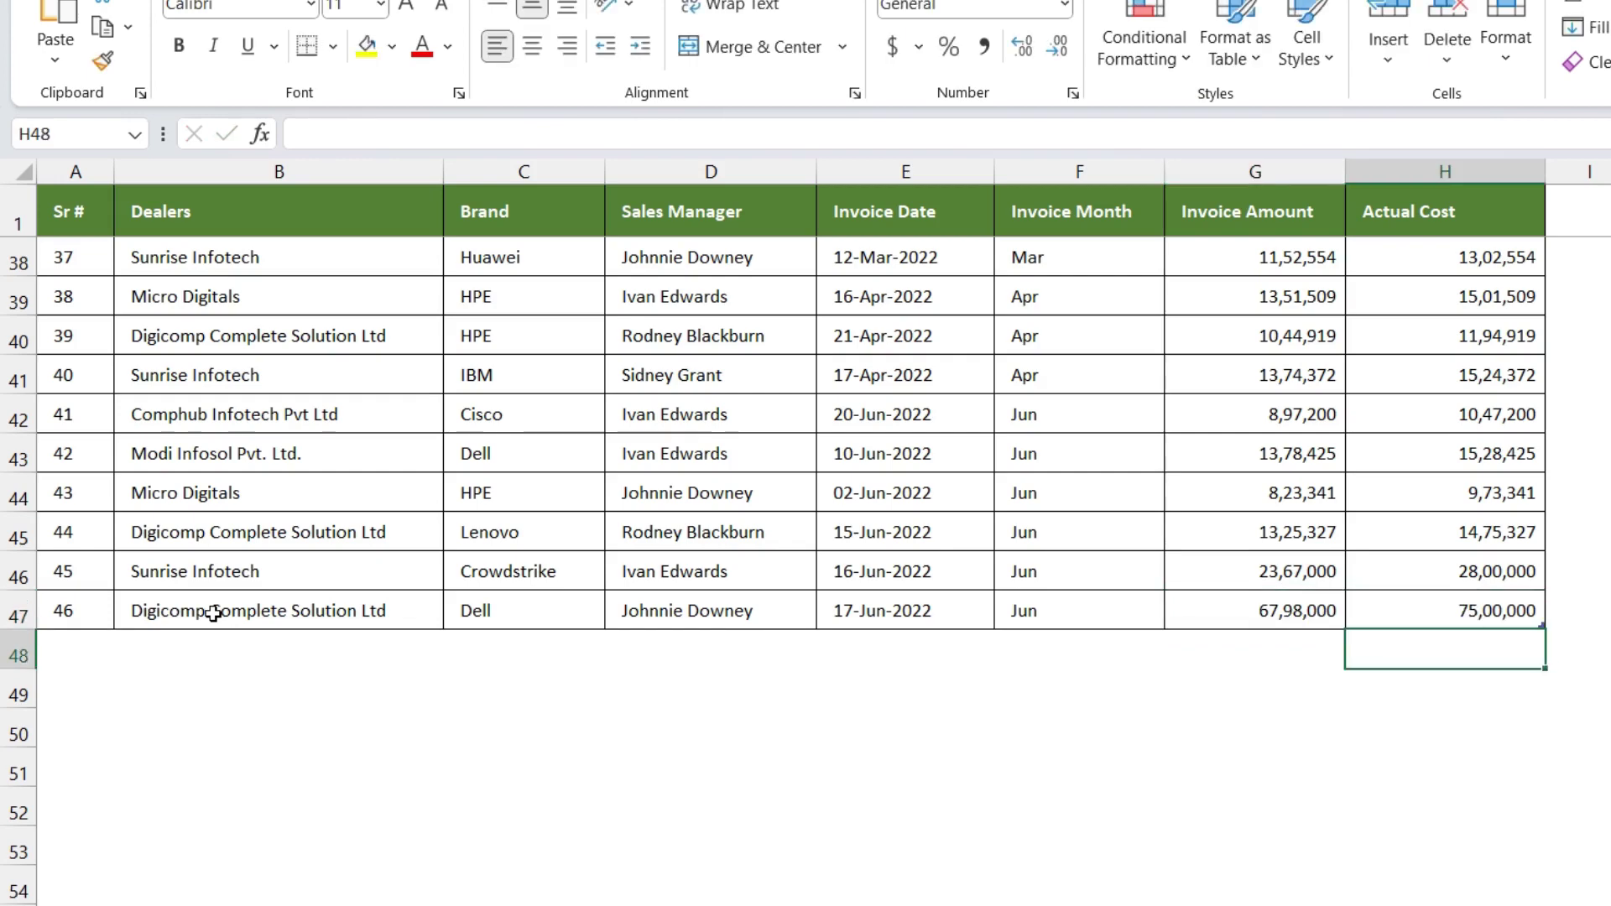
Check the new row B47:H47, then choose Dell in the K2 dropdown
{"action": "left_click_drag", "start_coordinate": [214, 613], "coordinate": [1426, 613]}
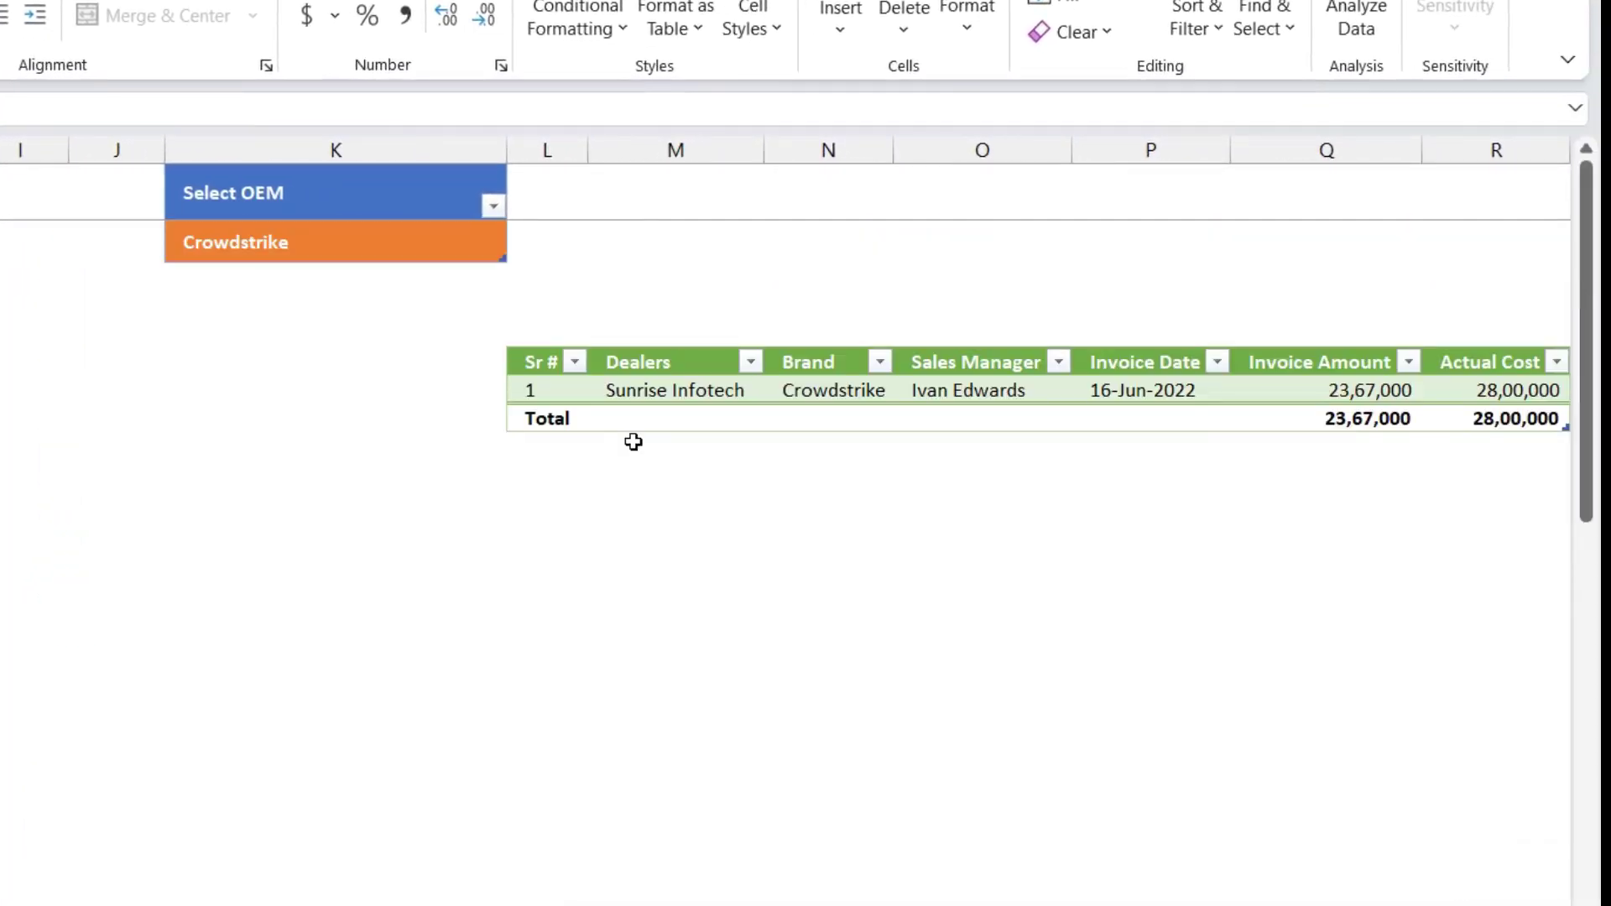
{"action": "left_click", "coordinate": [431, 239]}
{"action": "left_click", "coordinate": [519, 248]}
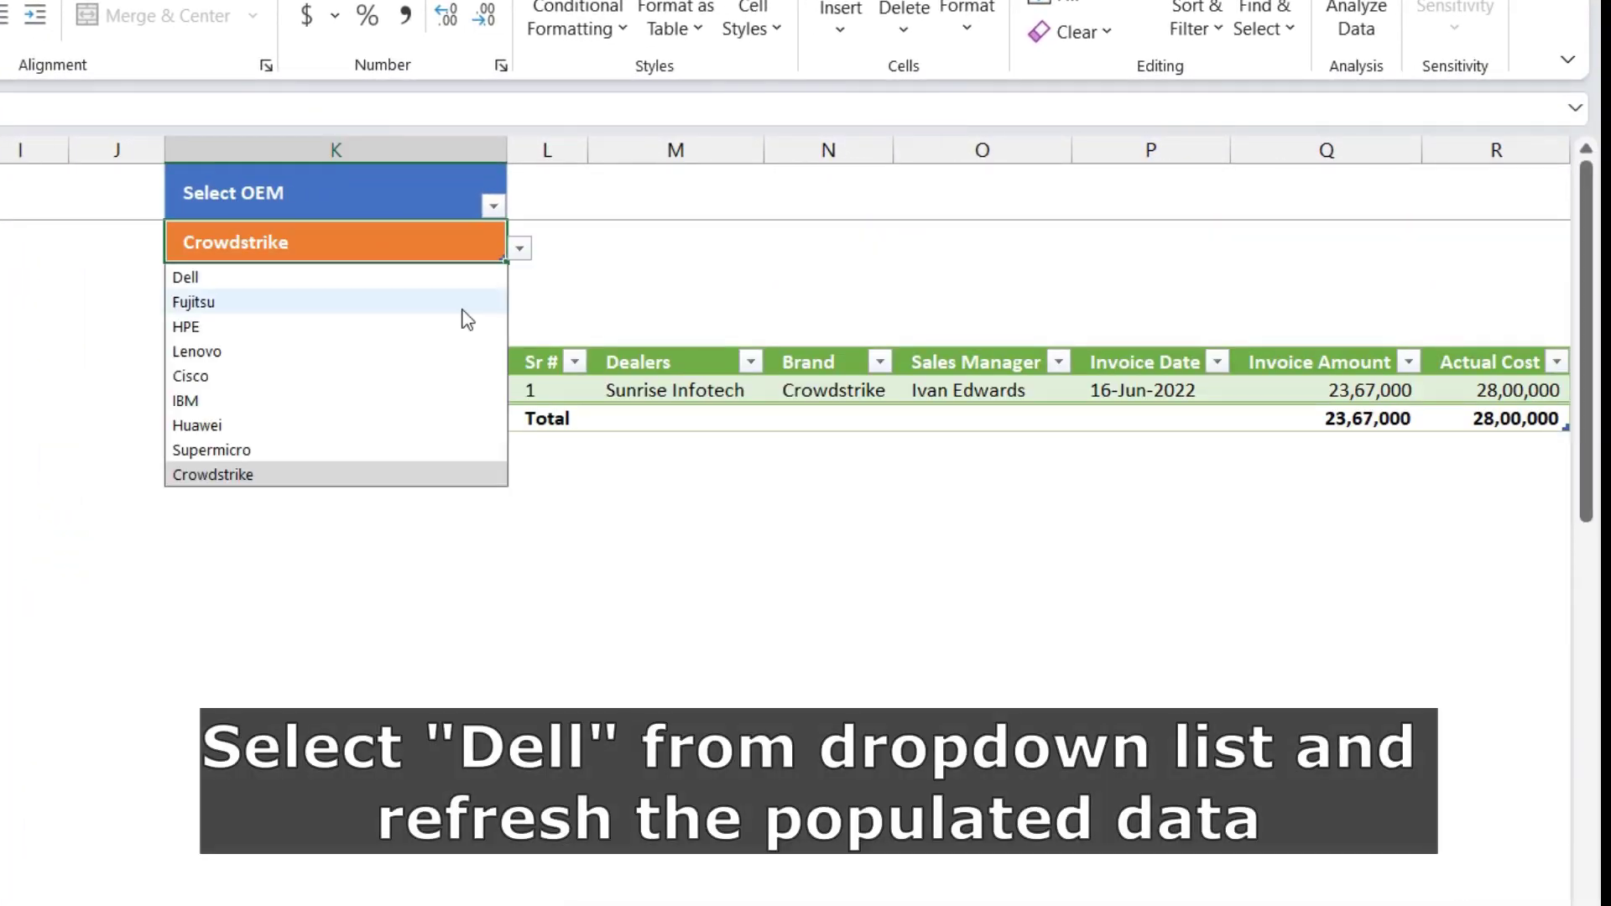
{"action": "left_click", "coordinate": [286, 277]}
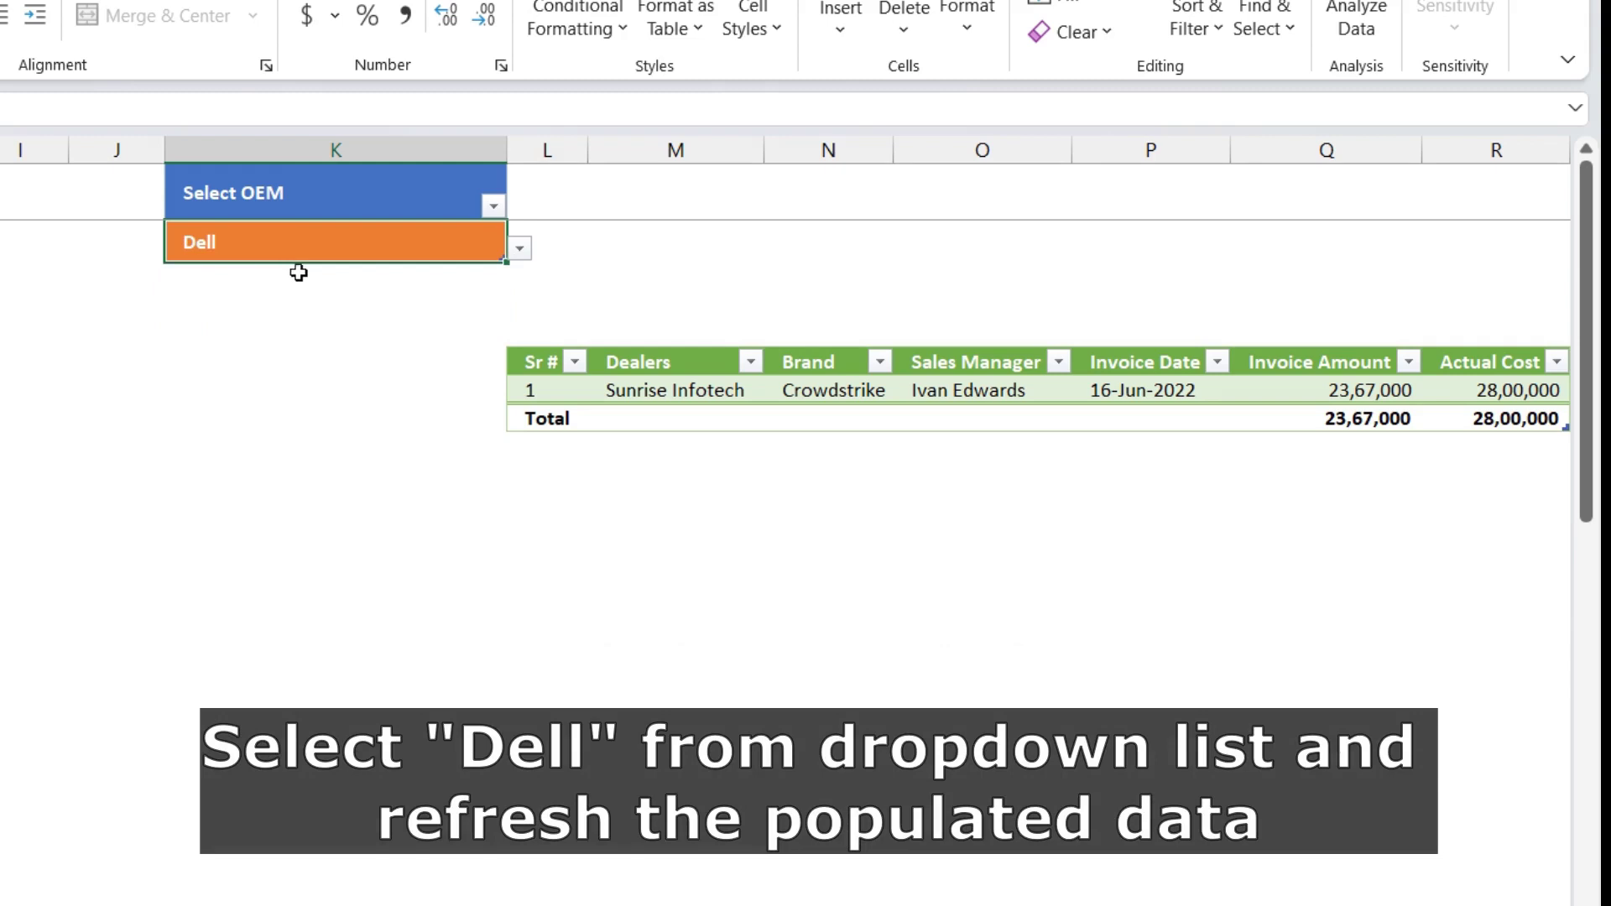
Refresh the deals table to show 9 Dell deals totalling 1,52,59,744 invoiced
{"action": "right_click", "coordinate": [660, 397]}
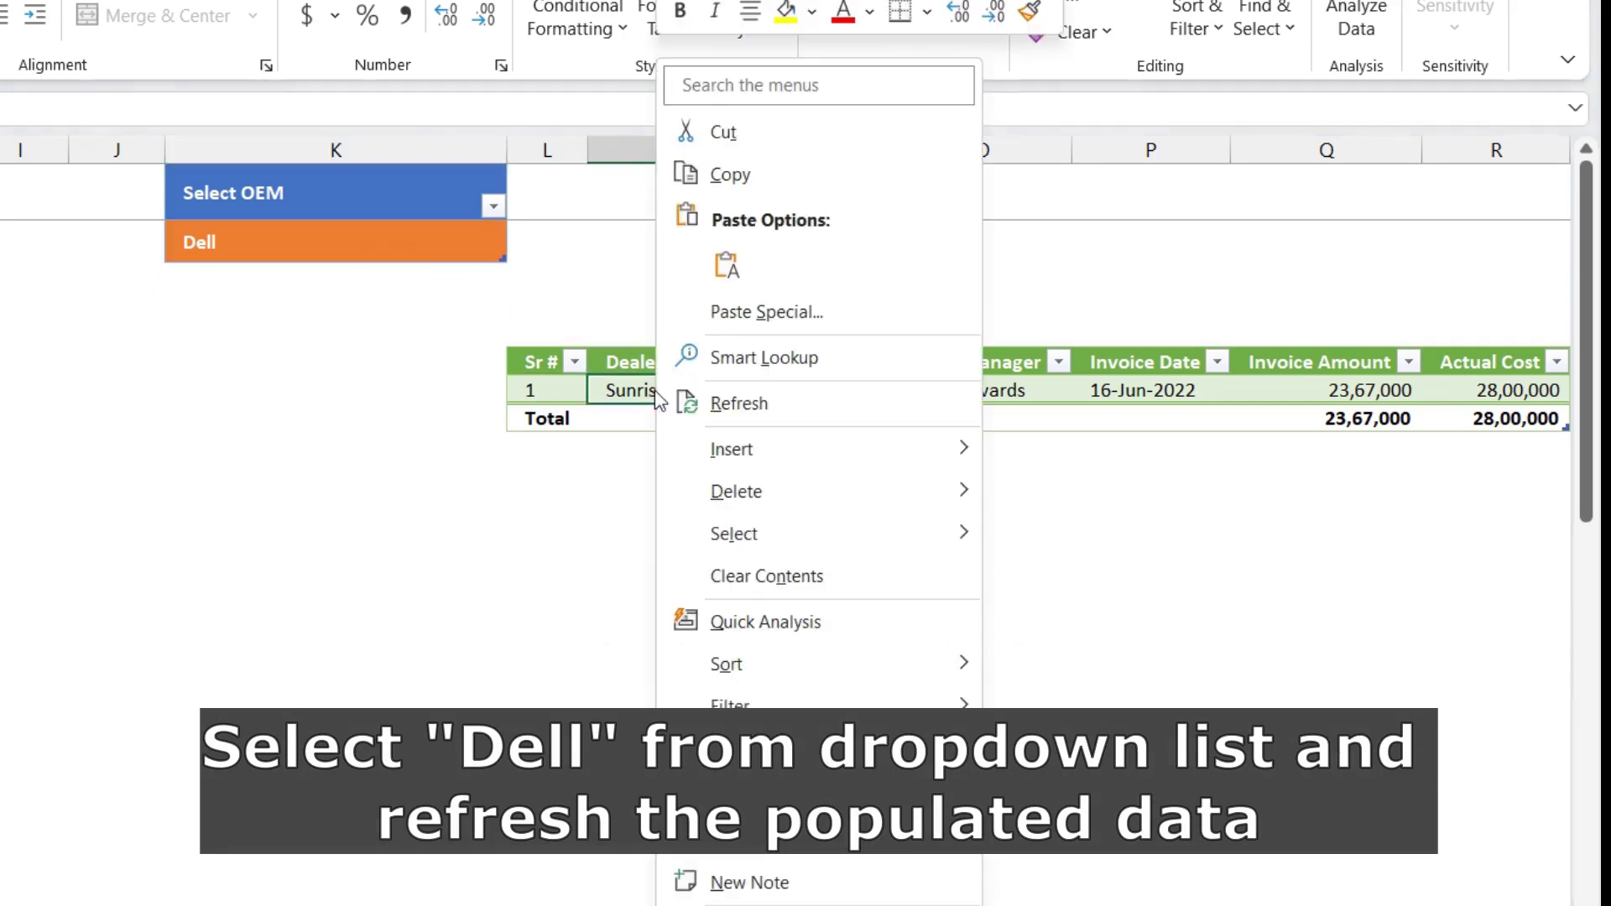
{"action": "left_click", "coordinate": [728, 403]}
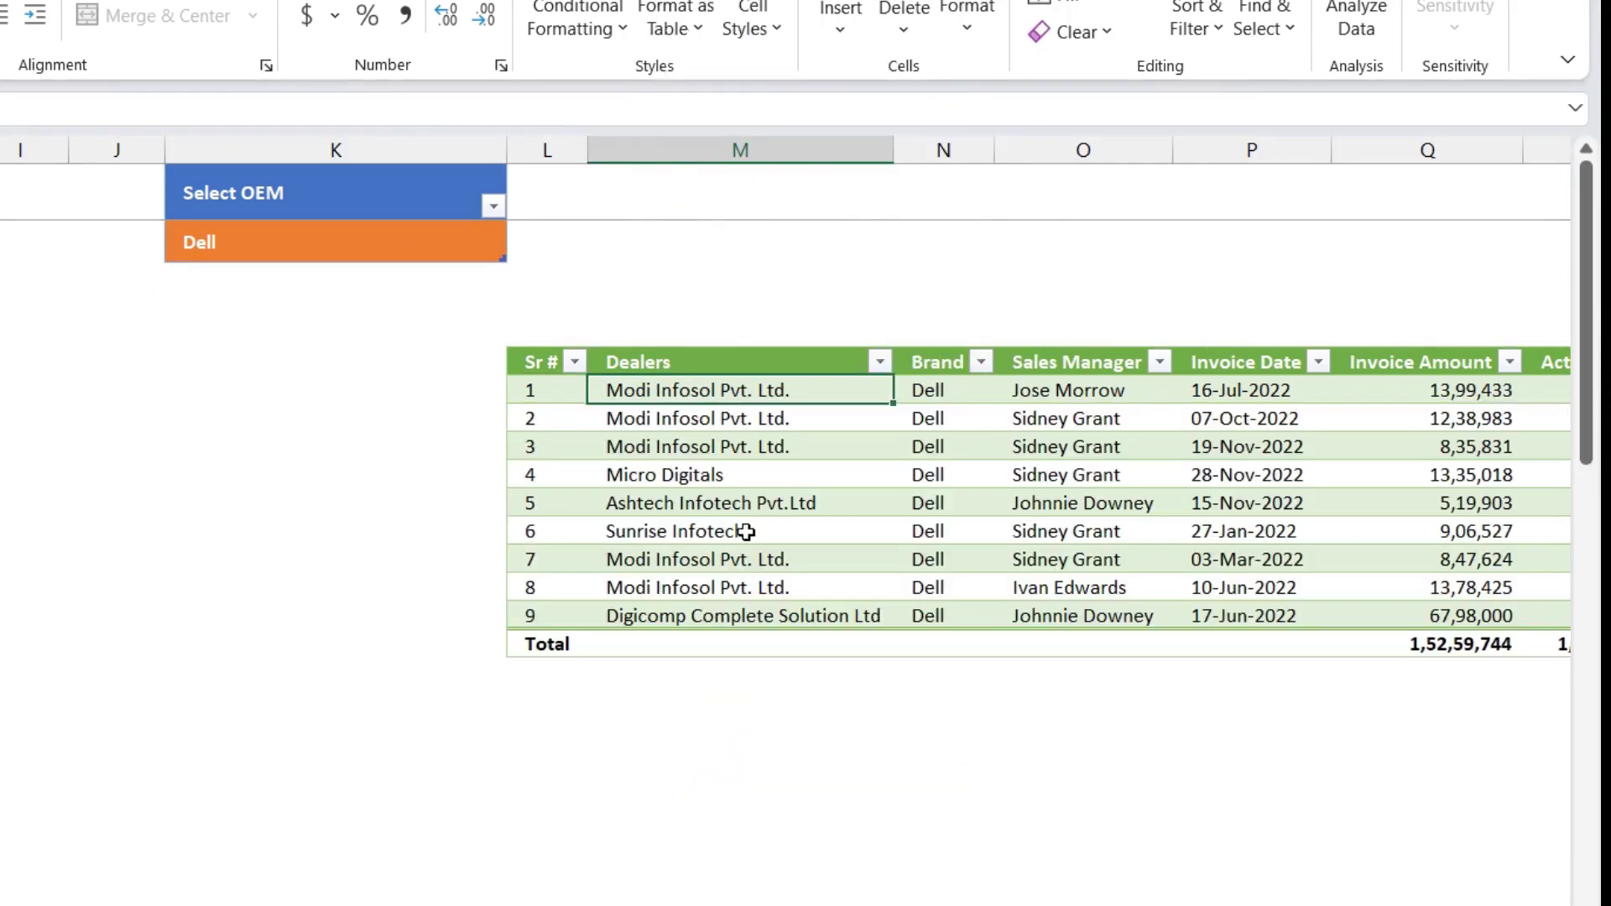
{"action": "mouse_move", "coordinate": [713, 618]}
{"action": "left_mouse_down"}
{"action": "mouse_move", "coordinate": [1250, 635]}
{"action": "mouse_move", "coordinate": [1220, 620]}
{"action": "left_mouse_up"}
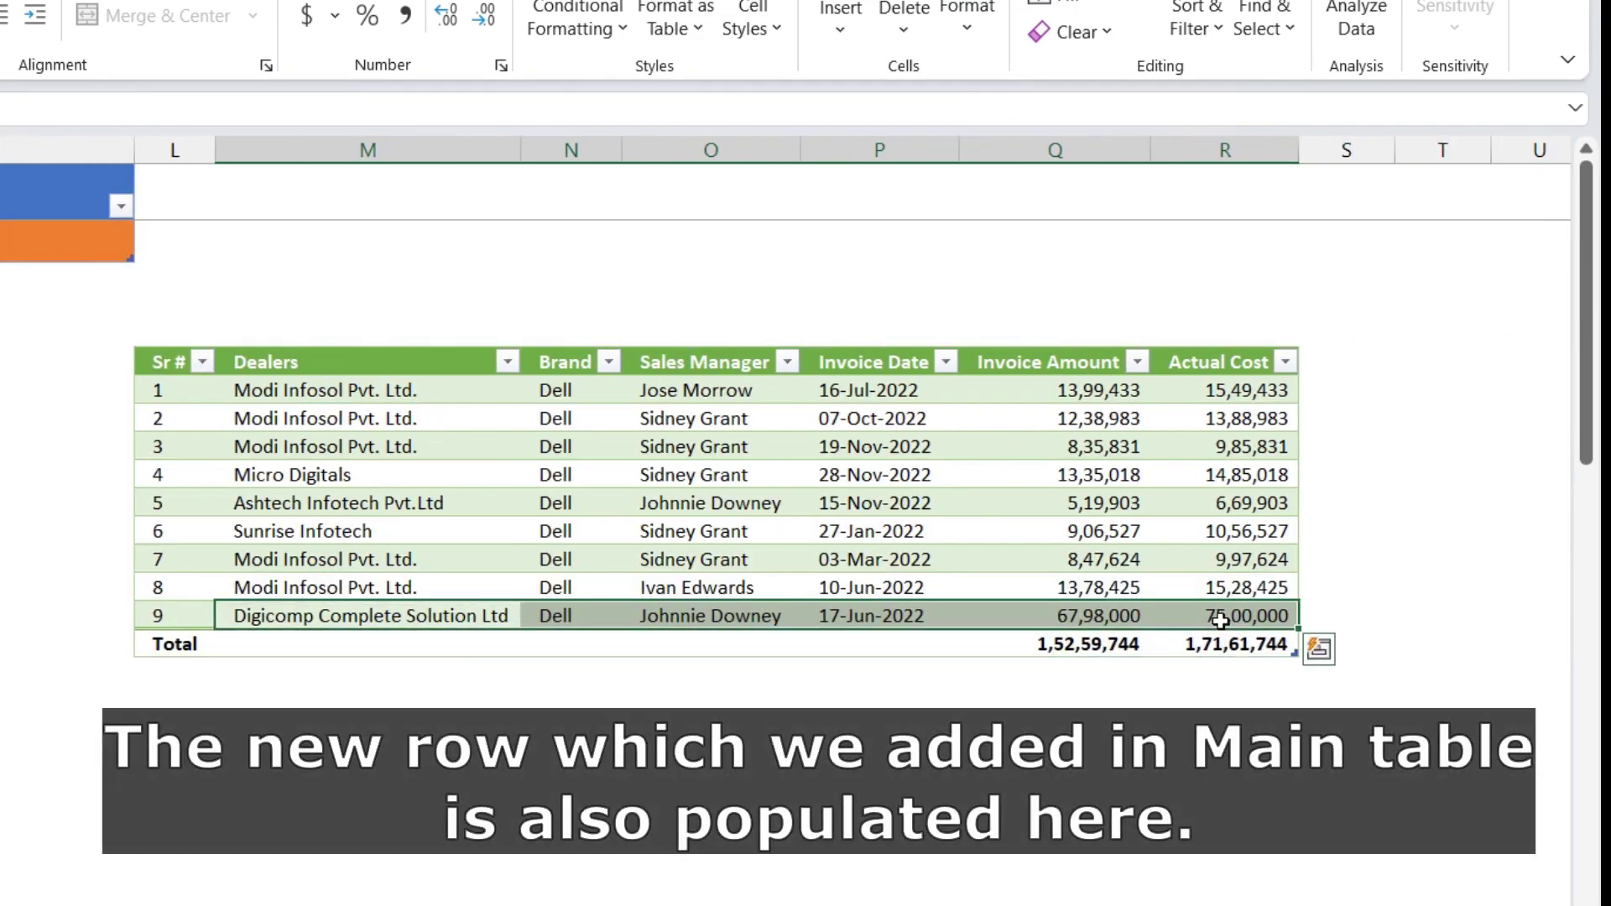
{"action": "left_click", "coordinate": [710, 616]}
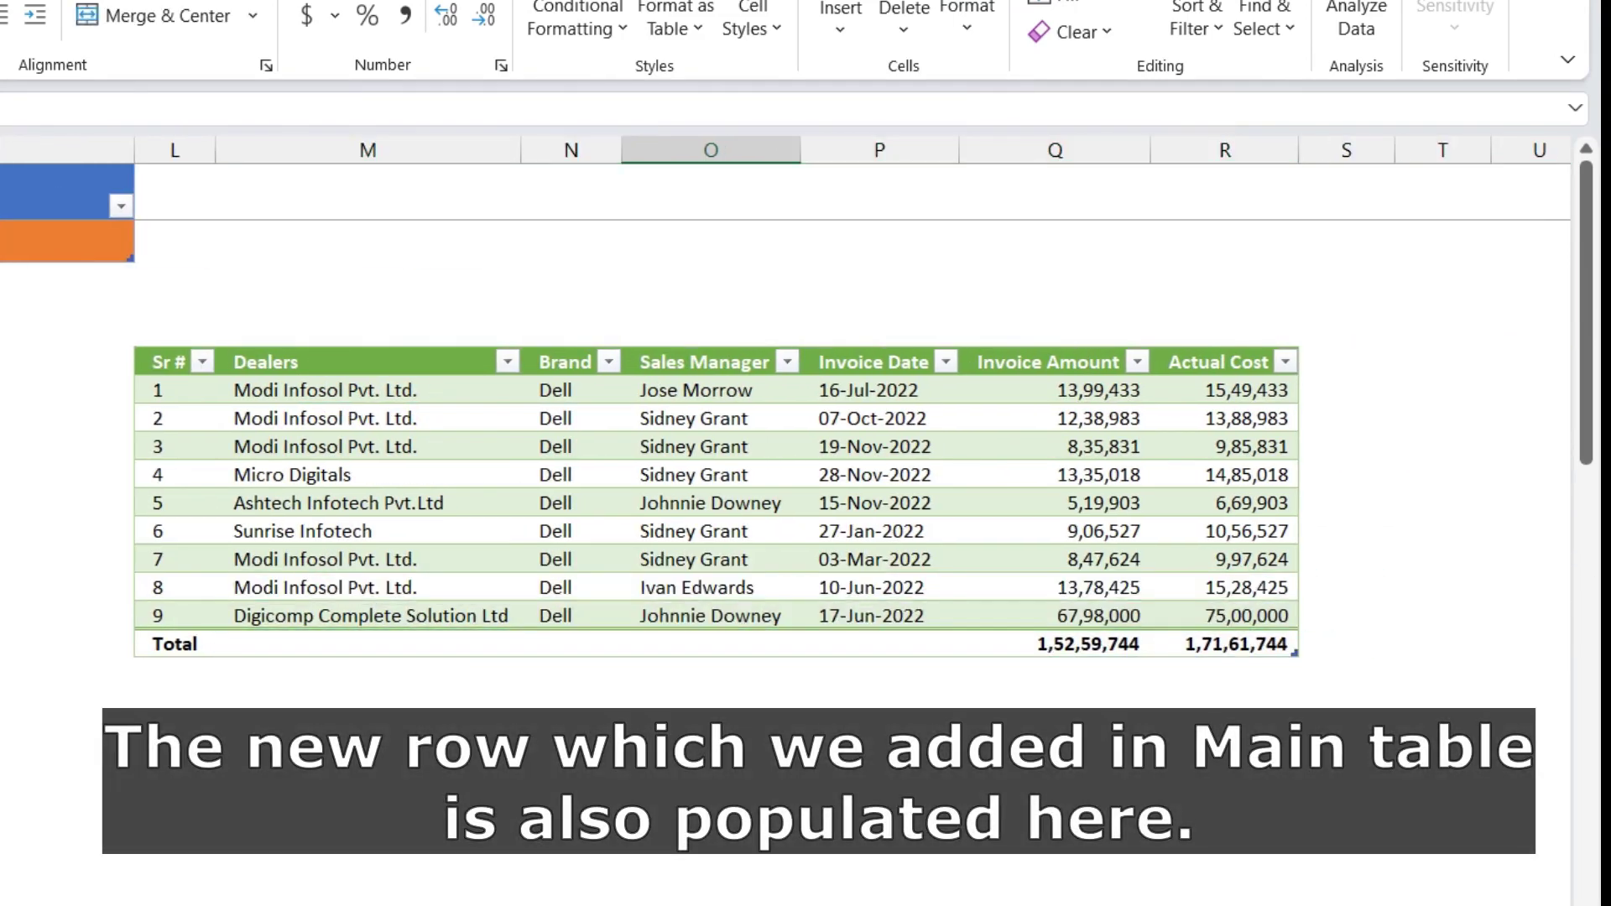